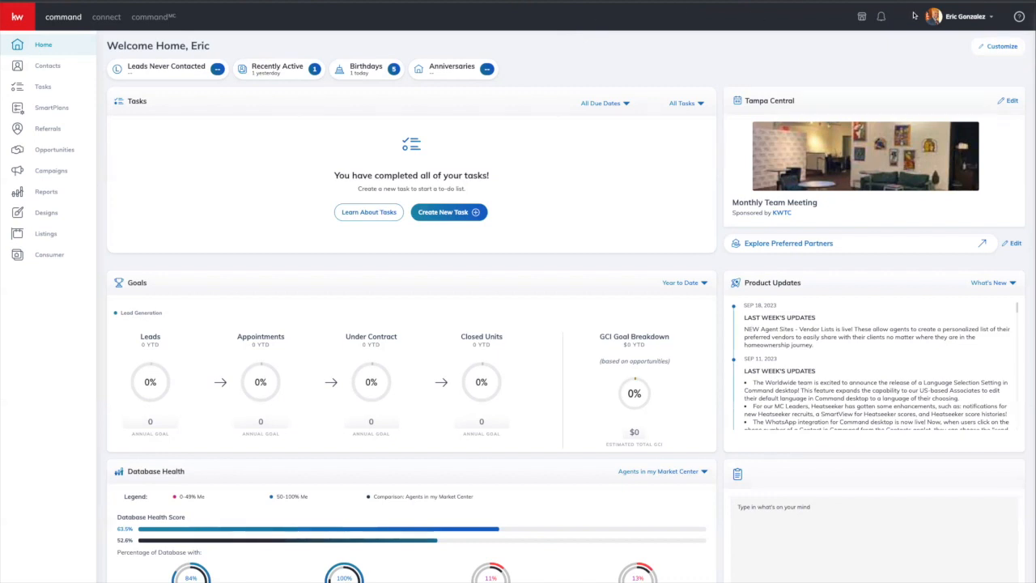
Step: Open the account menu from the account name at the top right of the Home dashboard
{"action": "left_click", "coordinate": [964, 22]}
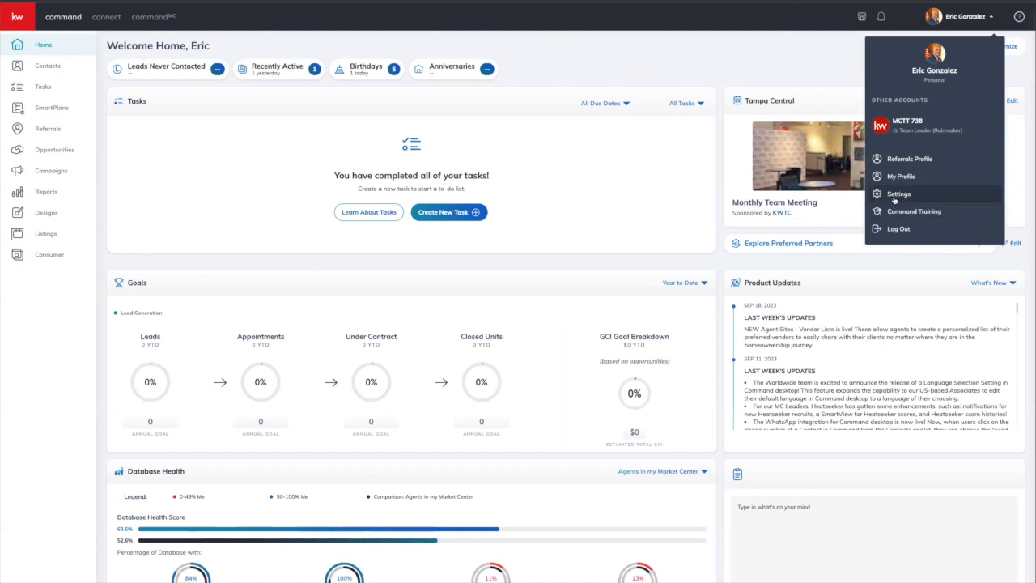
Step: Go to Settings and expand the Command Settings and Opportunity Settings groups
{"action": "left_click", "coordinate": [895, 200]}
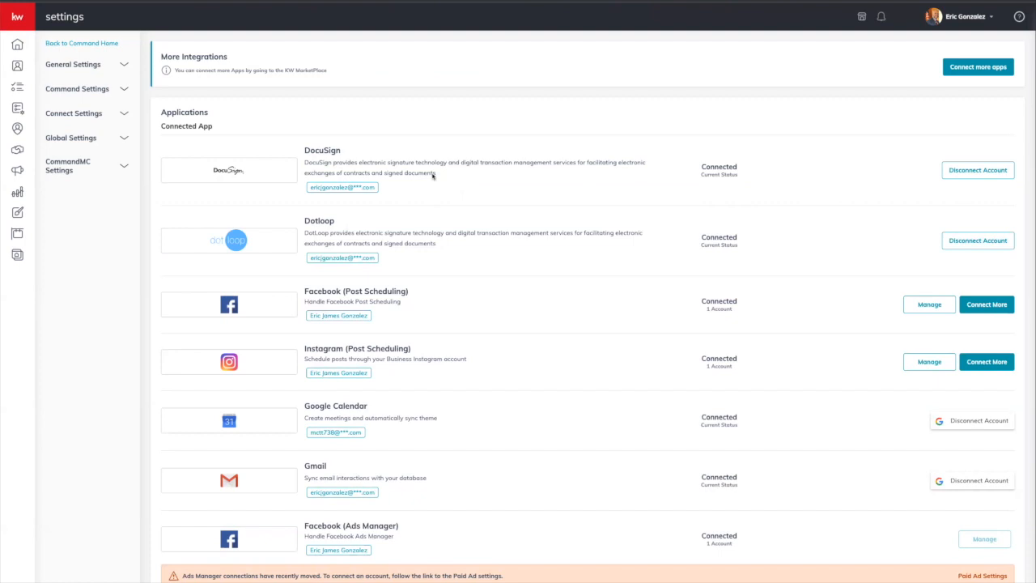
{"action": "left_click", "coordinate": [72, 93]}
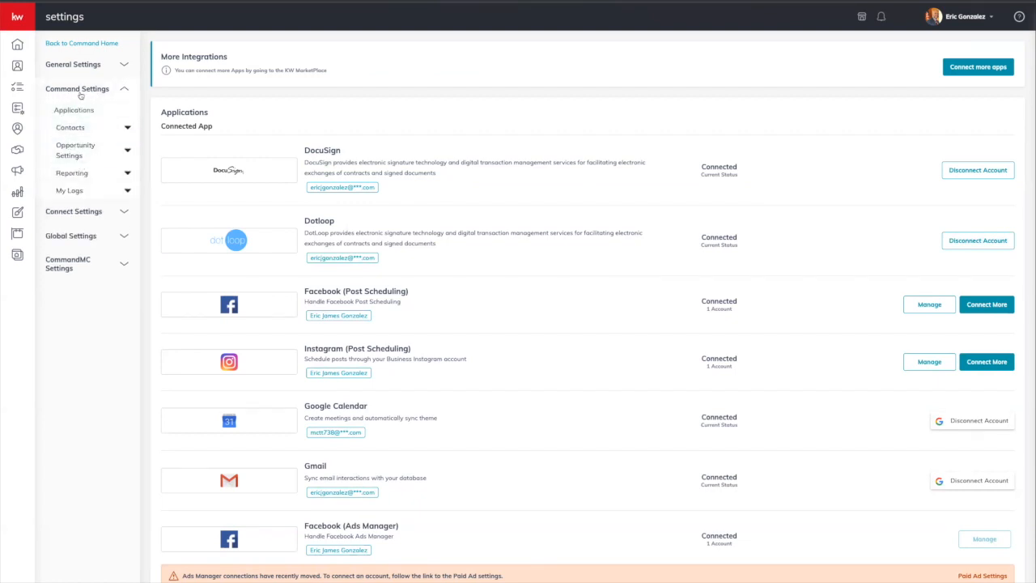
{"action": "left_click", "coordinate": [75, 151]}
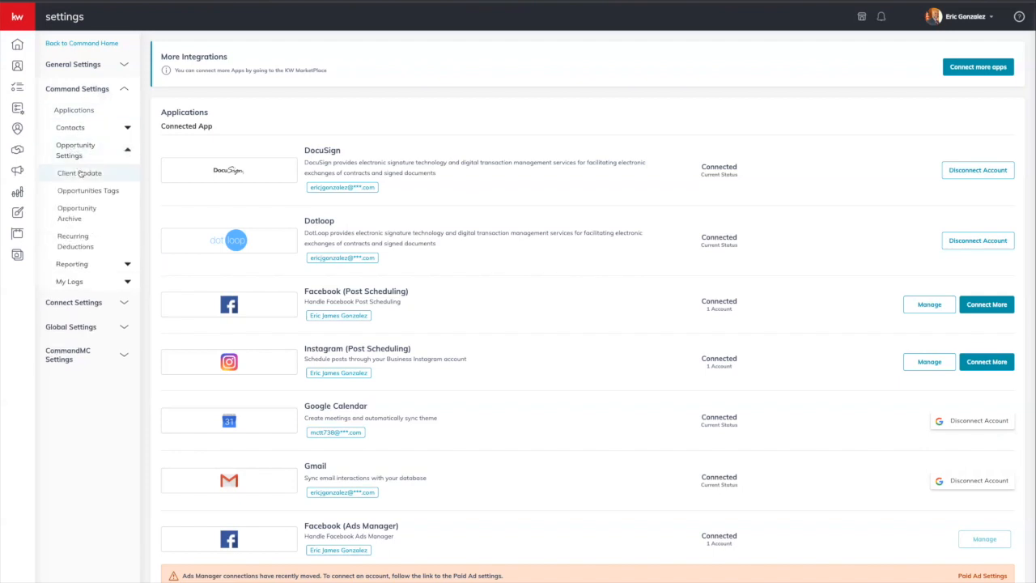
Step: Check Client Update's Send from choices, then view the Opportunities Tags list (Lease, Agent Removed, Training, Imported from dotloop)
{"action": "left_click", "coordinate": [79, 173]}
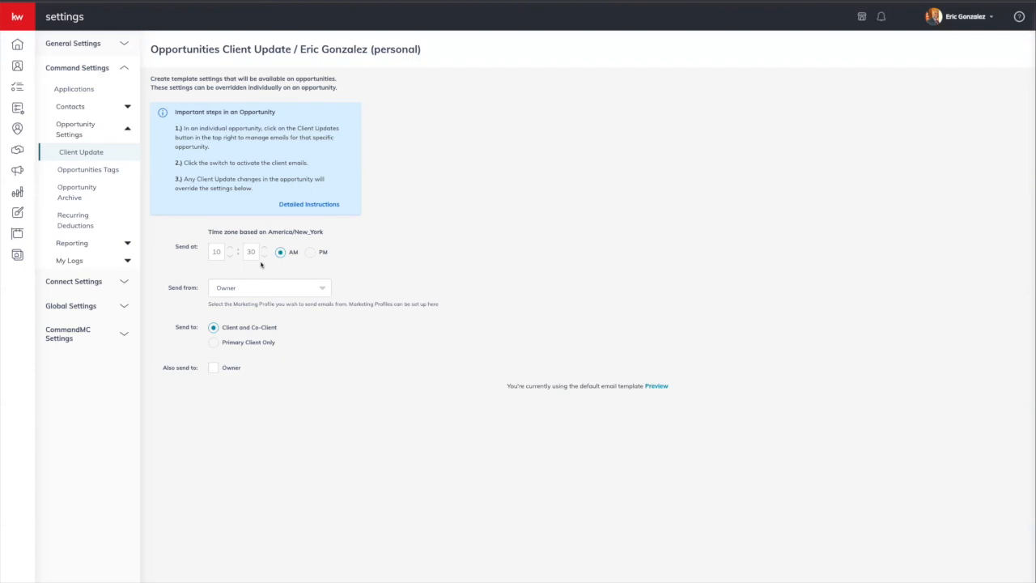
{"action": "left_click", "coordinate": [262, 286]}
{"action": "left_click", "coordinate": [332, 273]}
{"action": "left_click", "coordinate": [109, 174]}
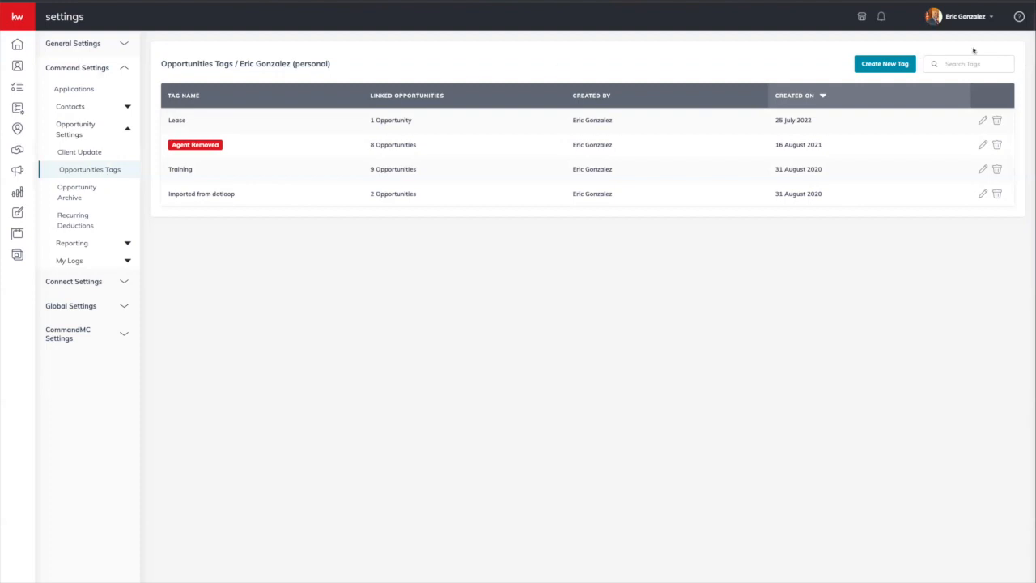
{"action": "left_click", "coordinate": [904, 64]}
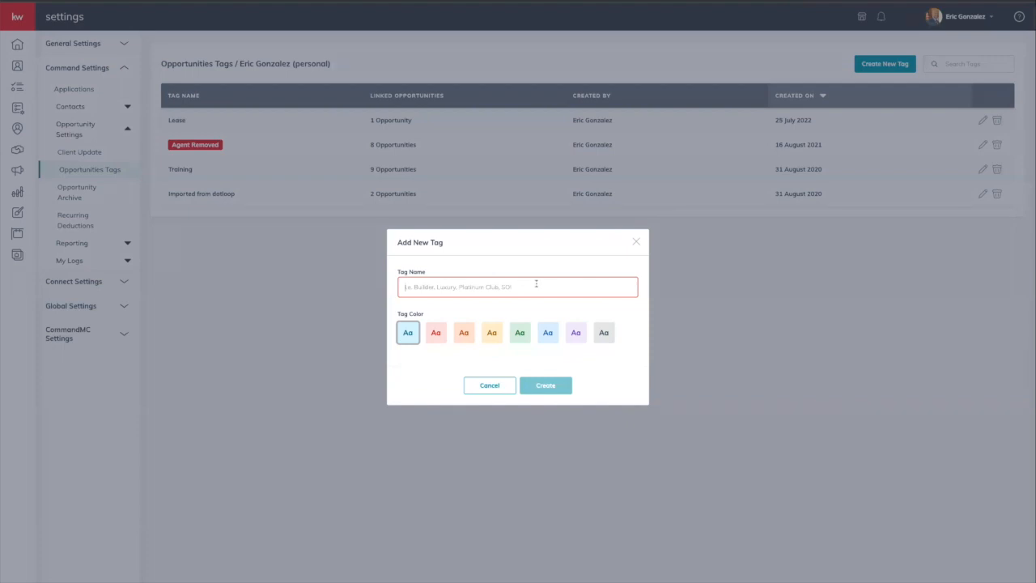
{"action": "left_click", "coordinate": [637, 241]}
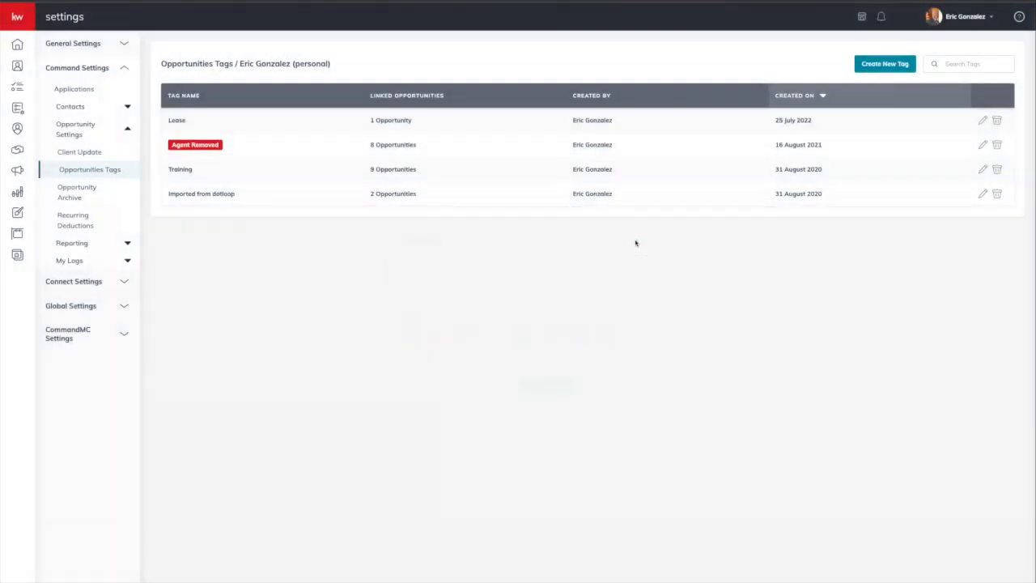
{"action": "left_click", "coordinate": [79, 199]}
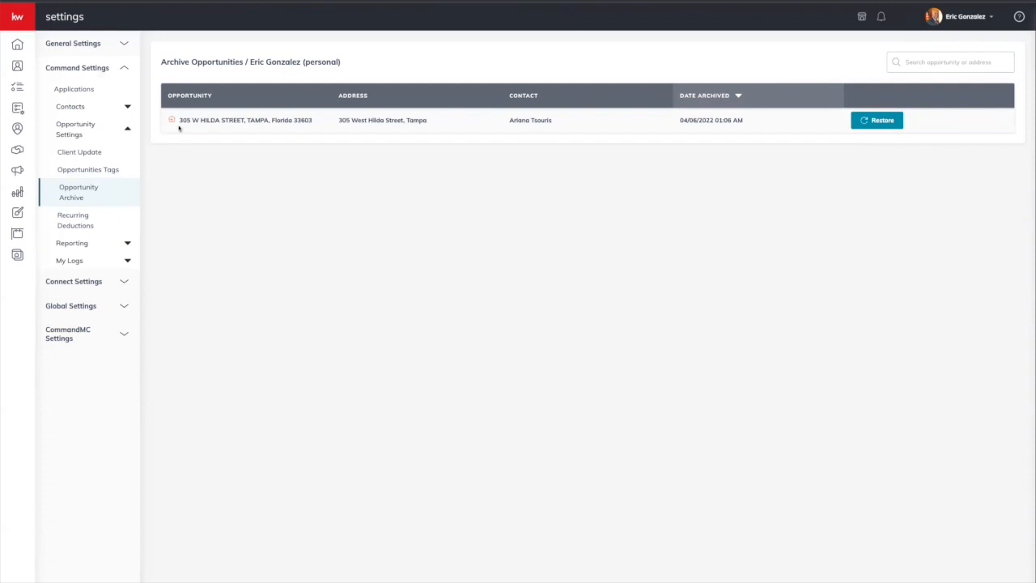
Step: View Recurring Deductions for KW Cares, KW Kids Can and BOLD Scholarship, then expand Reporting
{"action": "left_click", "coordinate": [88, 217]}
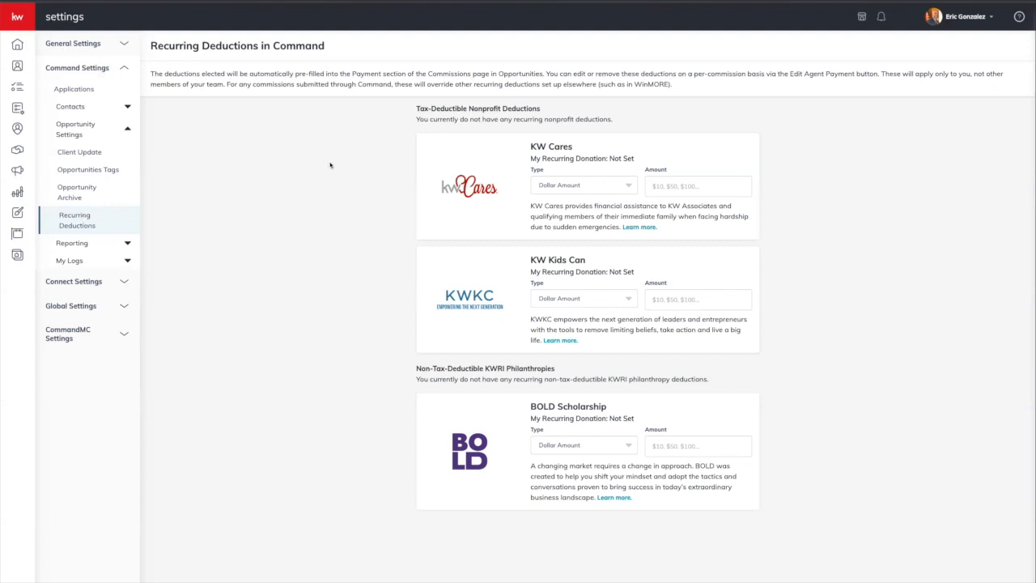
{"action": "left_click", "coordinate": [77, 242]}
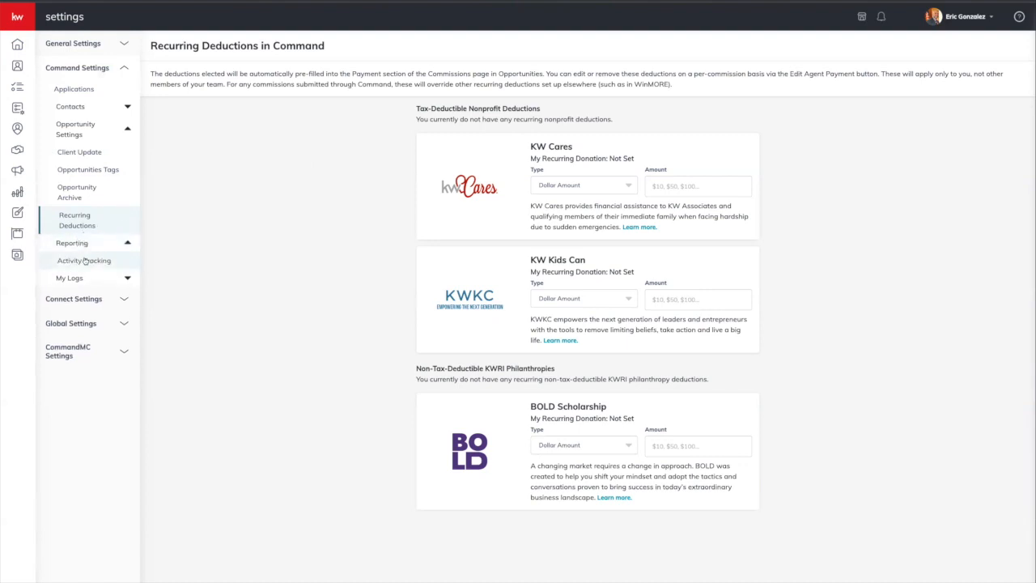
Step: Browse Activity Tracking and the contact import and export logs, then go to the Opportunities pipeline
{"action": "left_click", "coordinate": [84, 261]}
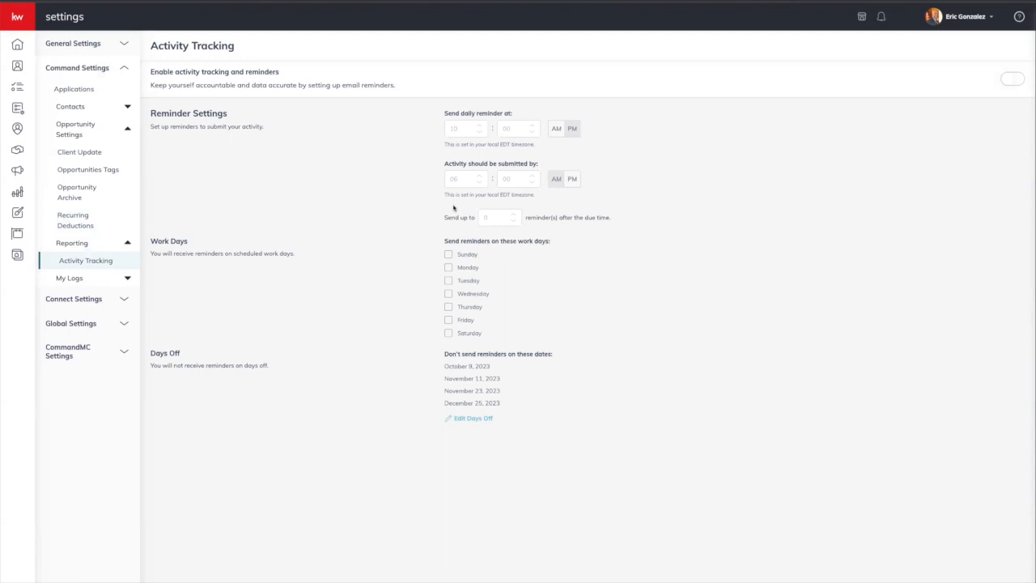
{"action": "left_click", "coordinate": [64, 281]}
{"action": "left_click", "coordinate": [73, 295]}
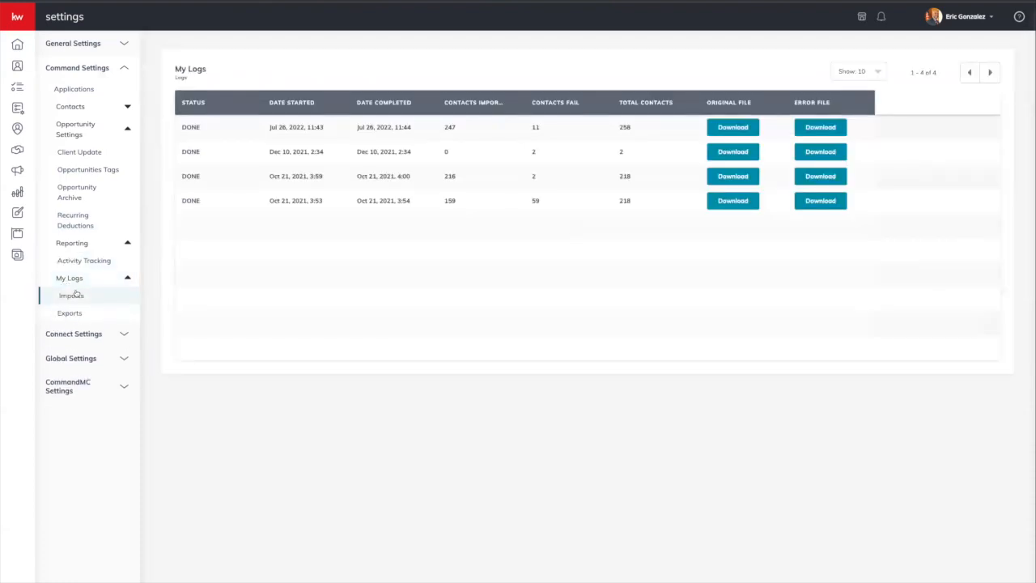
{"action": "left_click", "coordinate": [84, 312]}
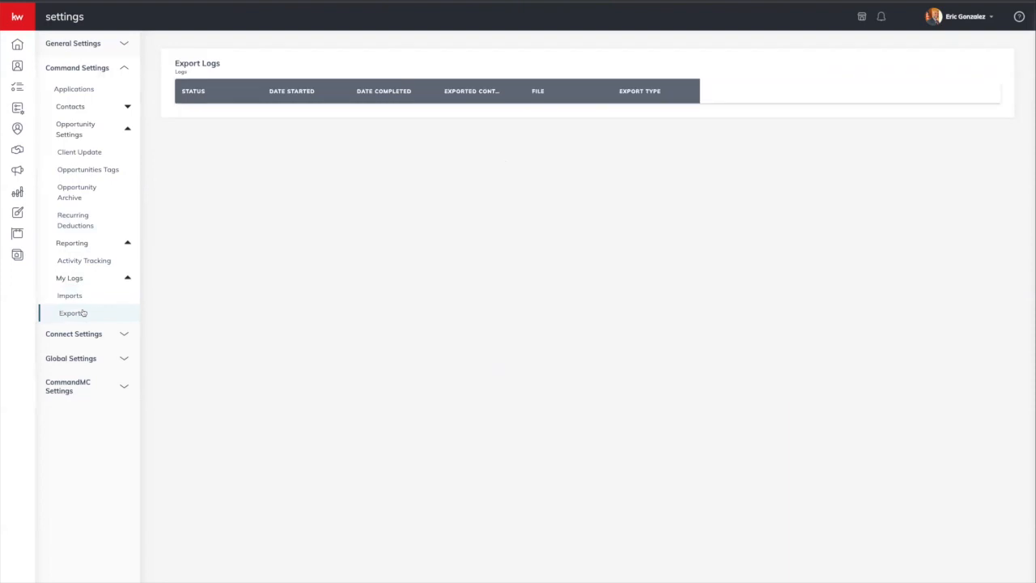
{"action": "left_click", "coordinate": [127, 278]}
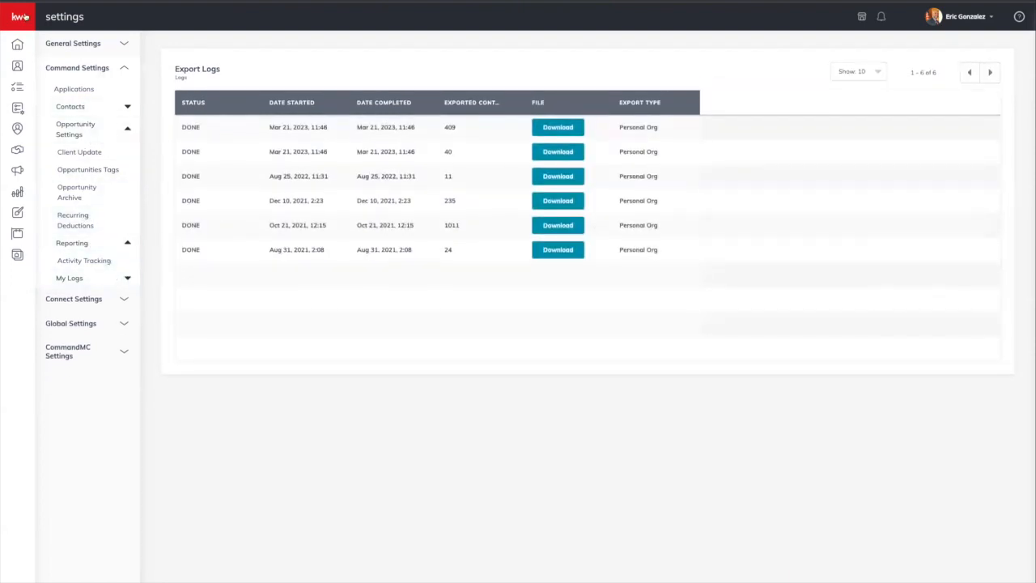
{"action": "mouse_move", "coordinate": [24, 18]}
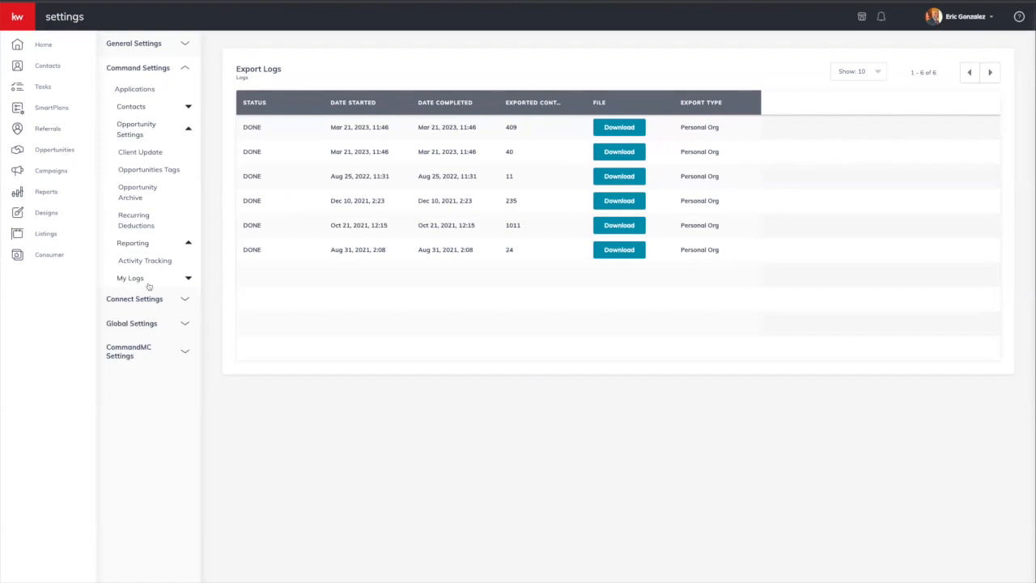
{"action": "left_click", "coordinate": [57, 152]}
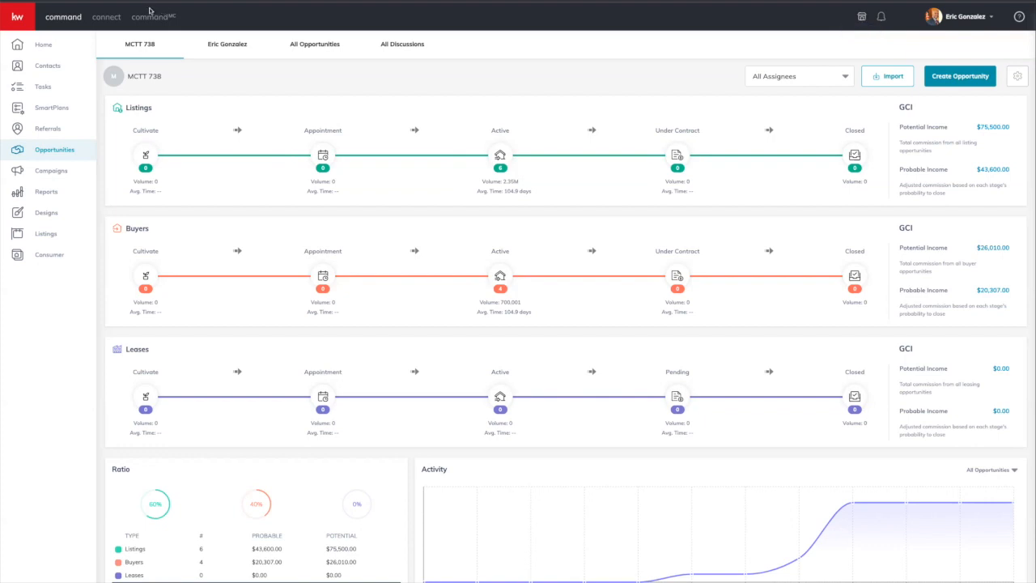
Step: Collapse the sidebar to icons, review the pipeline's GCI totals, then start an incognito browser window
{"action": "left_click", "coordinate": [24, 22]}
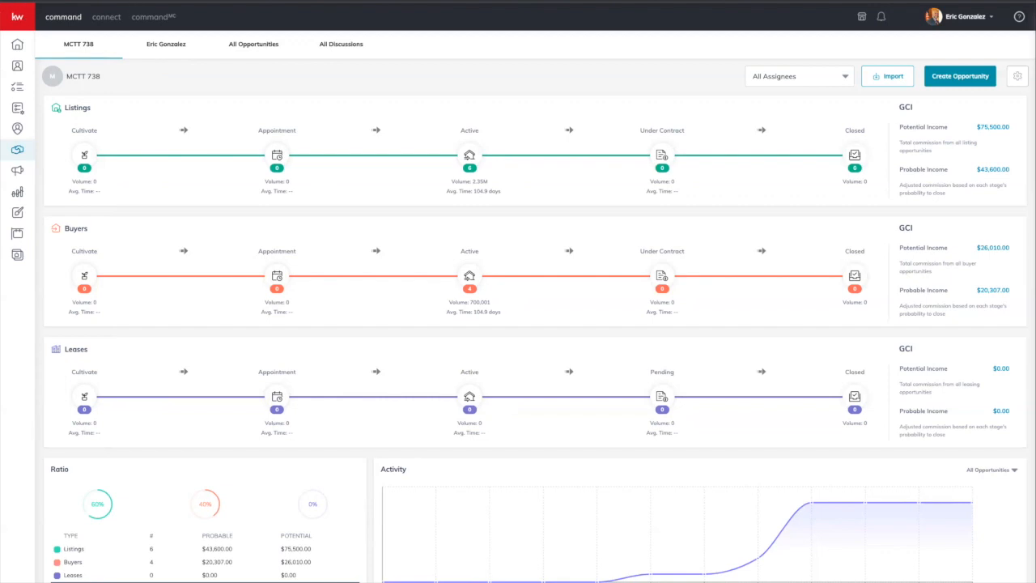
{"action": "key", "text": "super+t"}
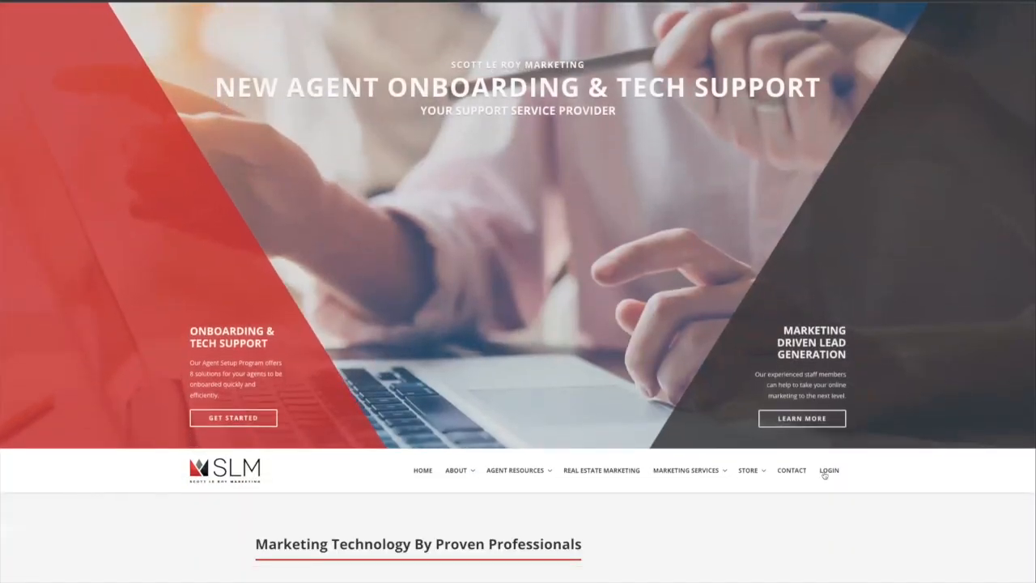
Step: Log into SLM KW Resources with the saved market center password
{"action": "left_click", "coordinate": [829, 471]}
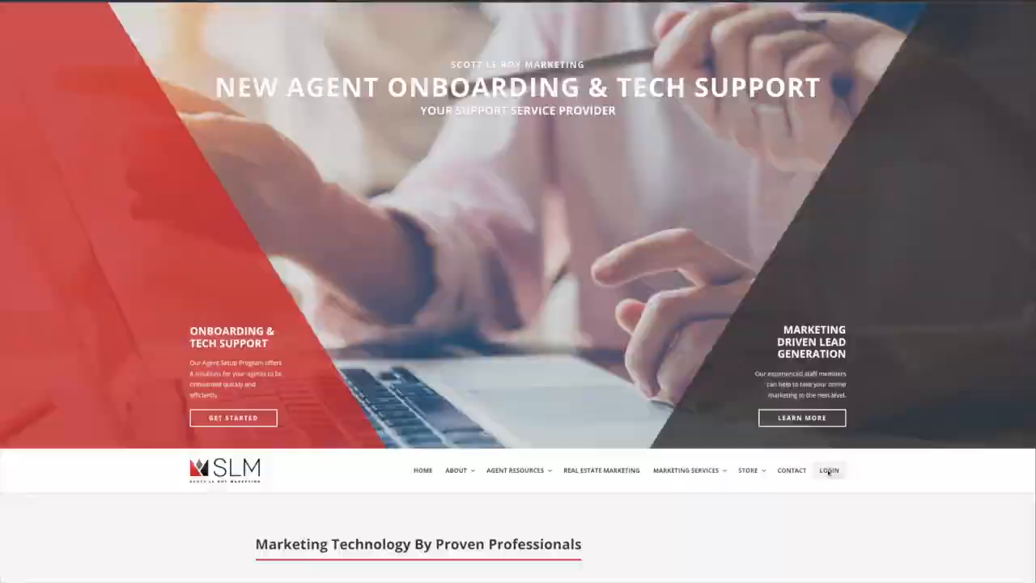
{"action": "left_click", "coordinate": [486, 280]}
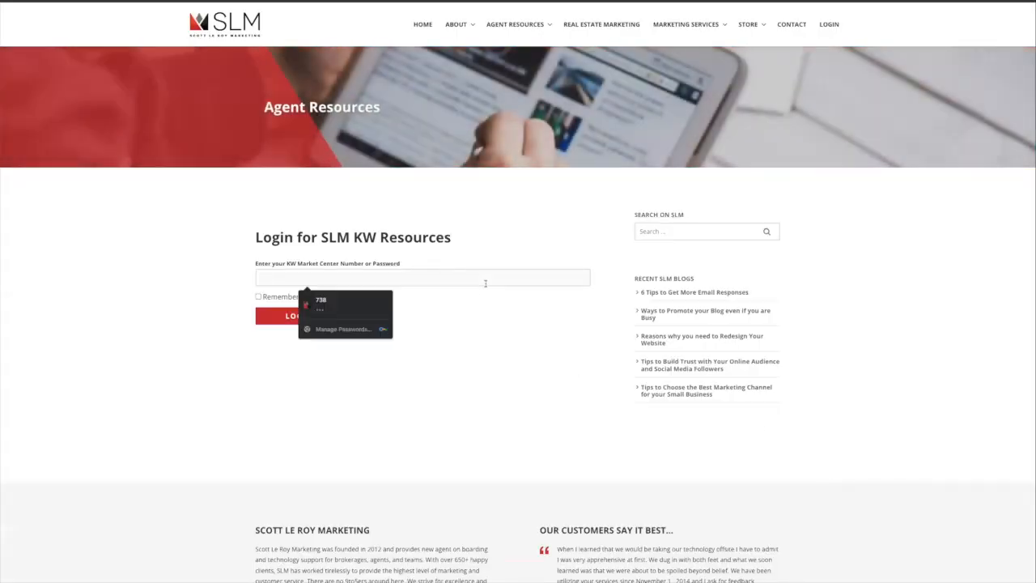
{"action": "left_click", "coordinate": [360, 306]}
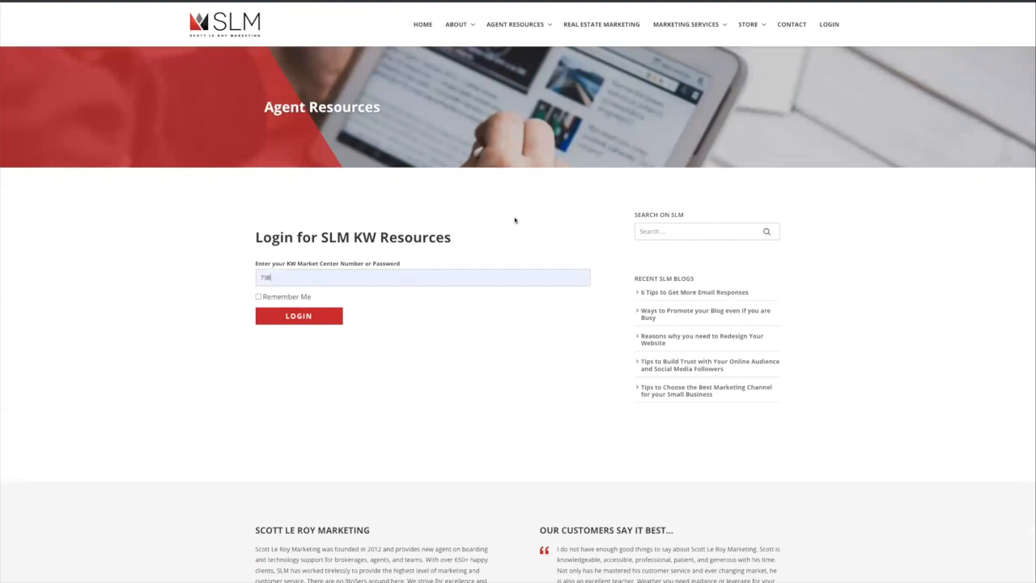
{"action": "left_click", "coordinate": [313, 317]}
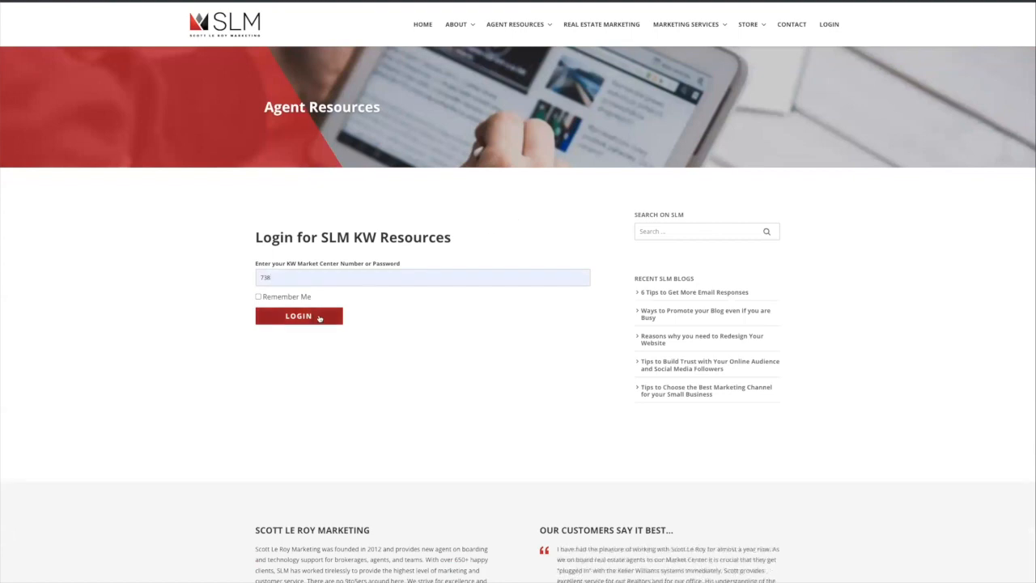
{"action": "mouse_move", "coordinate": [508, 36]}
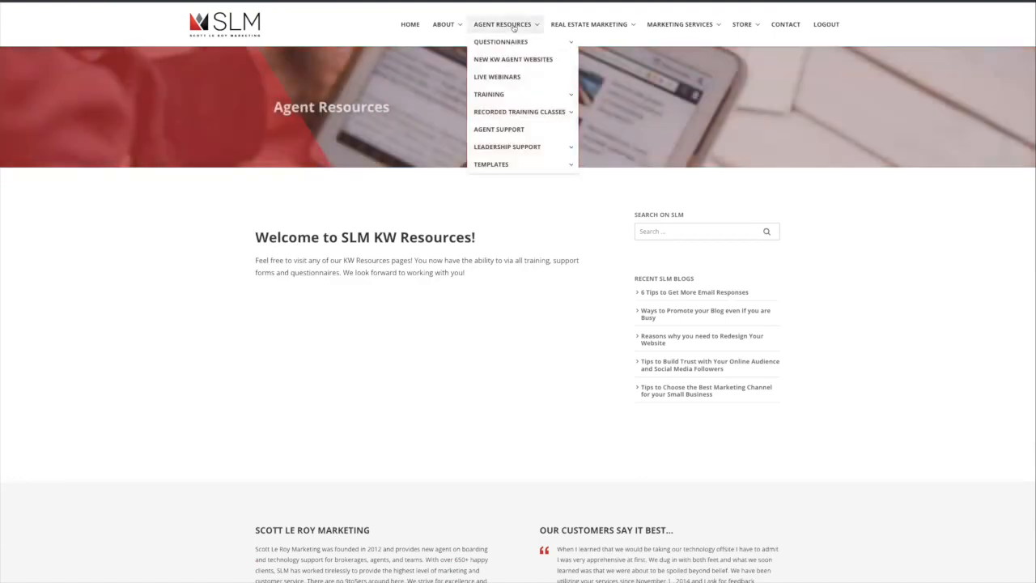
Step: Explore the Agent Resources menu for the KW Command recorded training classes
{"action": "mouse_move", "coordinate": [519, 116]}
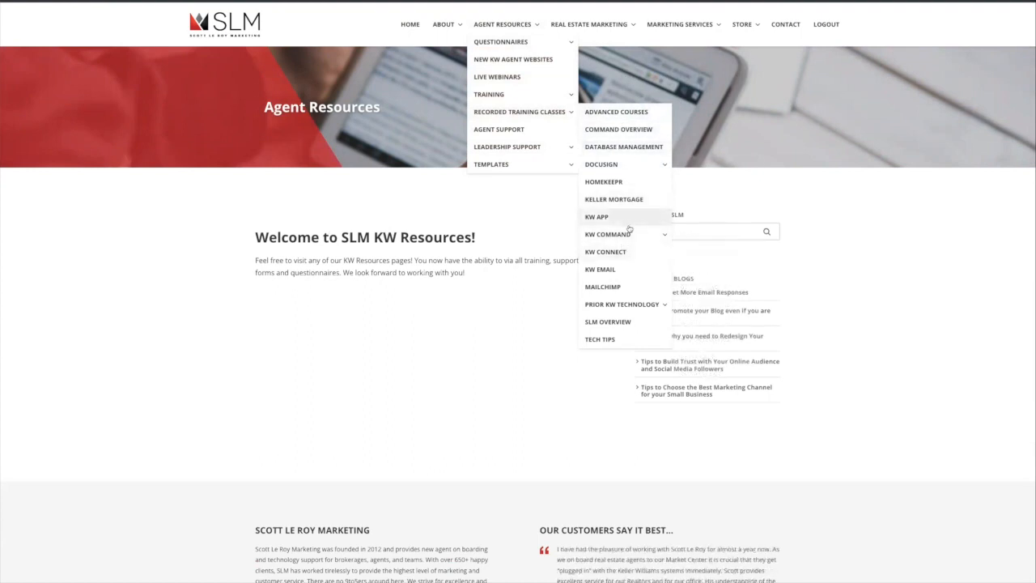
{"action": "mouse_move", "coordinate": [628, 237]}
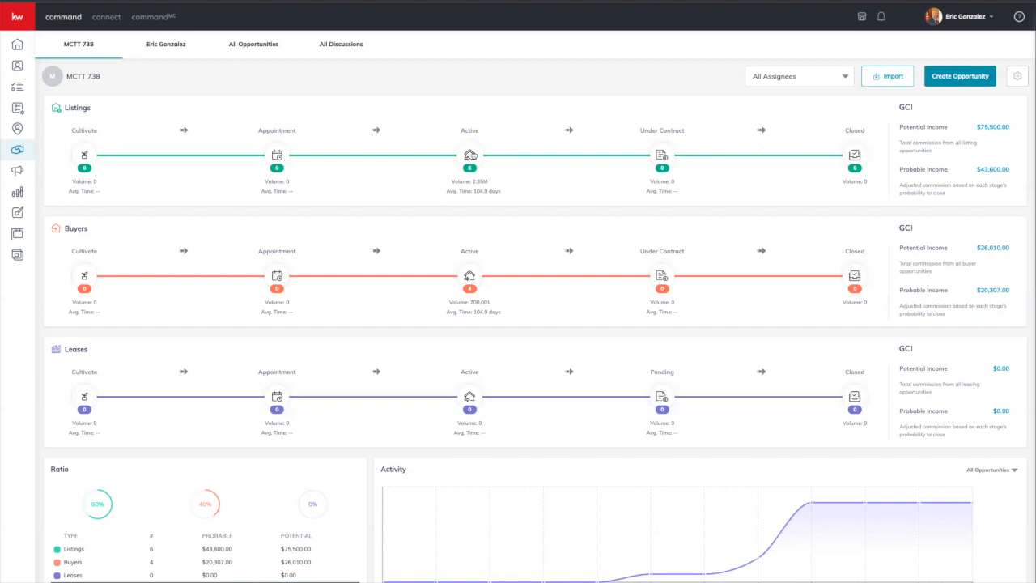
Step: Show the Active listings board for MCTT 738, then its Stages & Checklists settings
{"action": "left_click", "coordinate": [471, 155]}
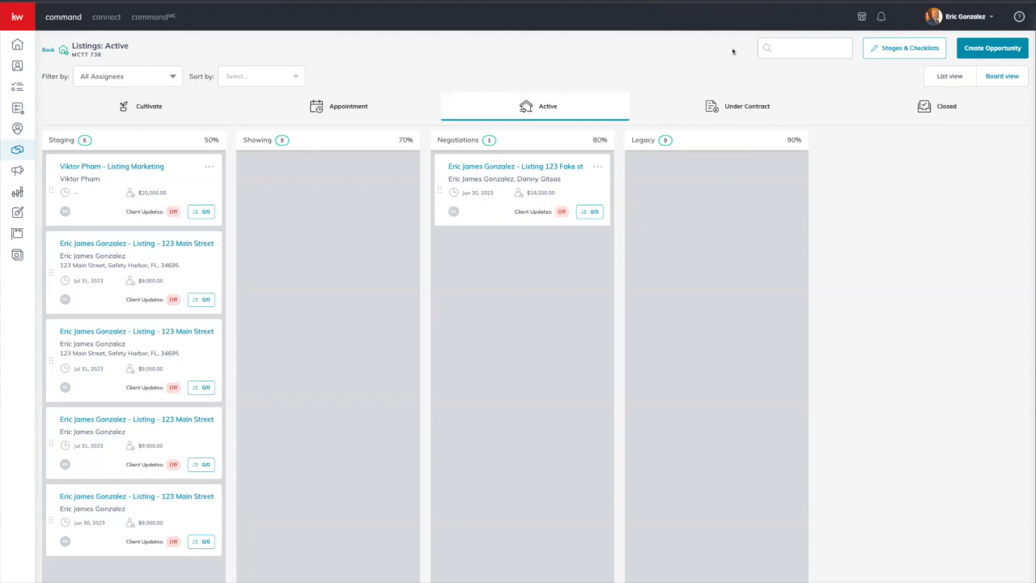
{"action": "left_click", "coordinate": [906, 51]}
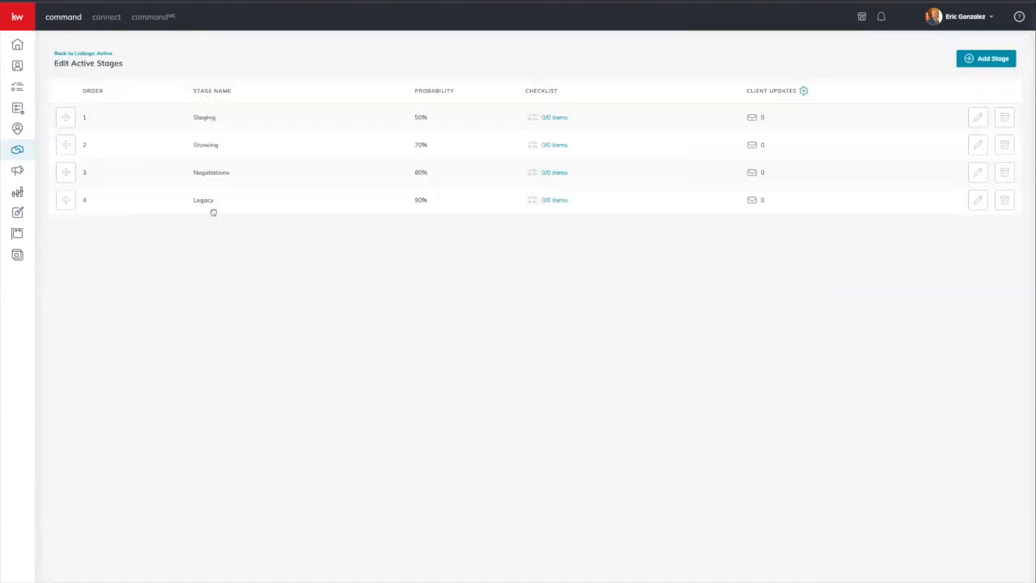
{"action": "left_click", "coordinate": [979, 118]}
{"action": "double_click", "coordinate": [406, 291]}
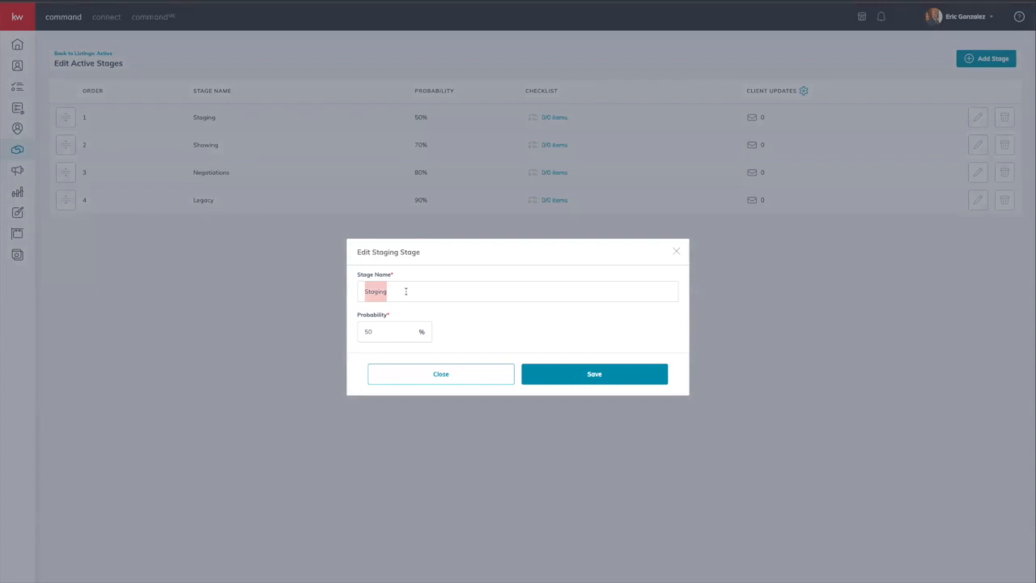
{"action": "left_click", "coordinate": [457, 374]}
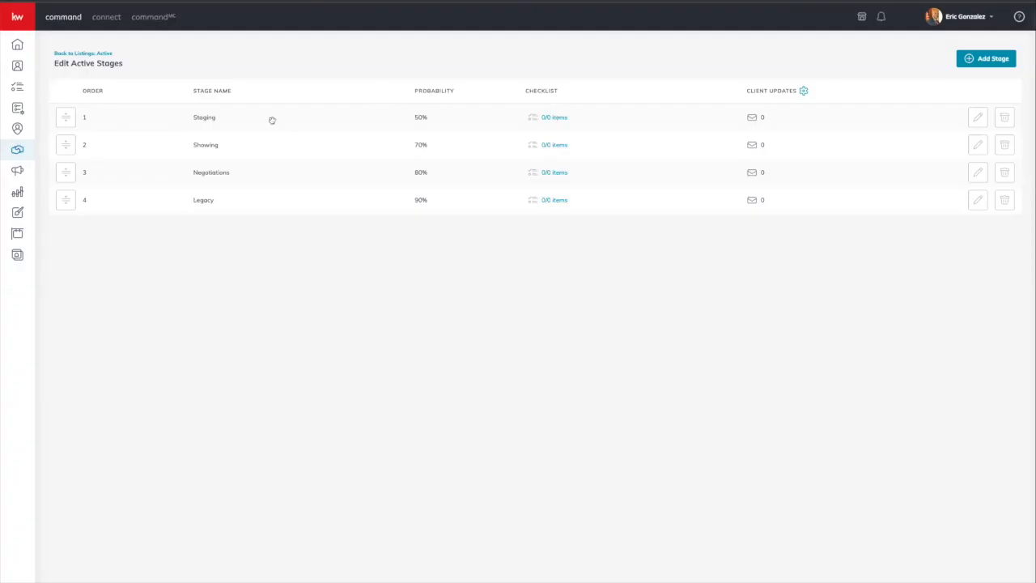
{"action": "left_click", "coordinate": [545, 118]}
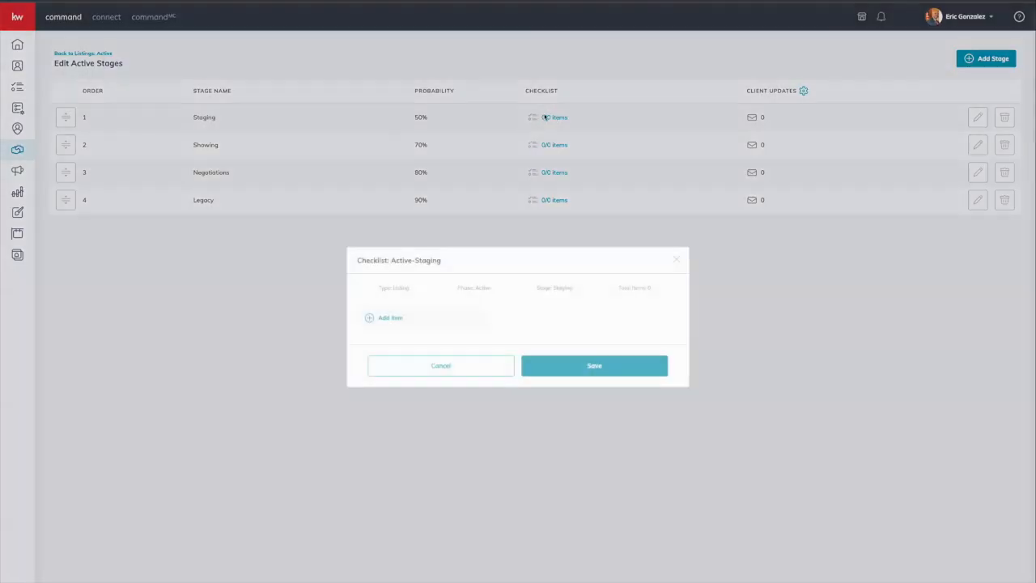
{"action": "left_click", "coordinate": [389, 320]}
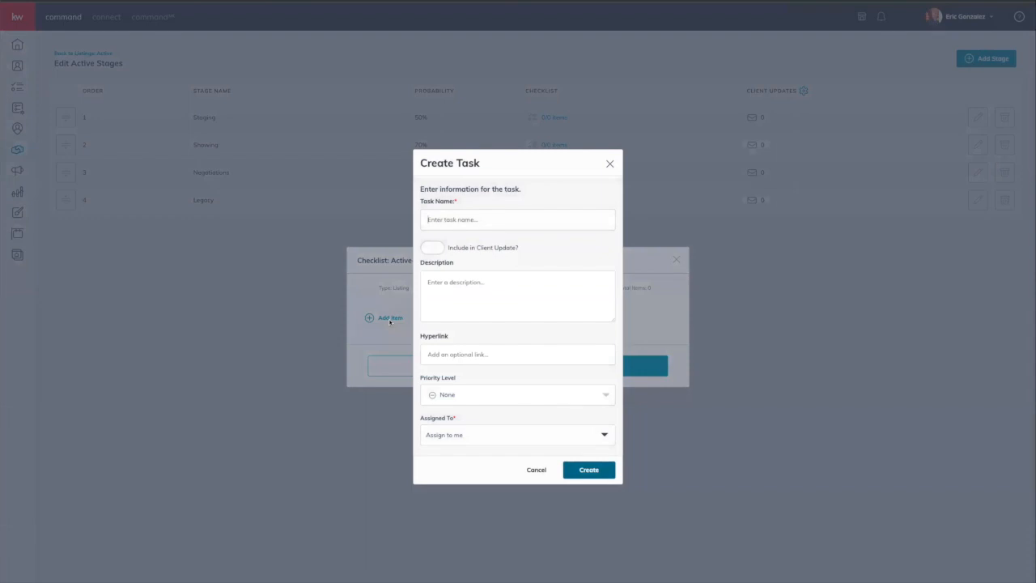
{"action": "left_click", "coordinate": [536, 469]}
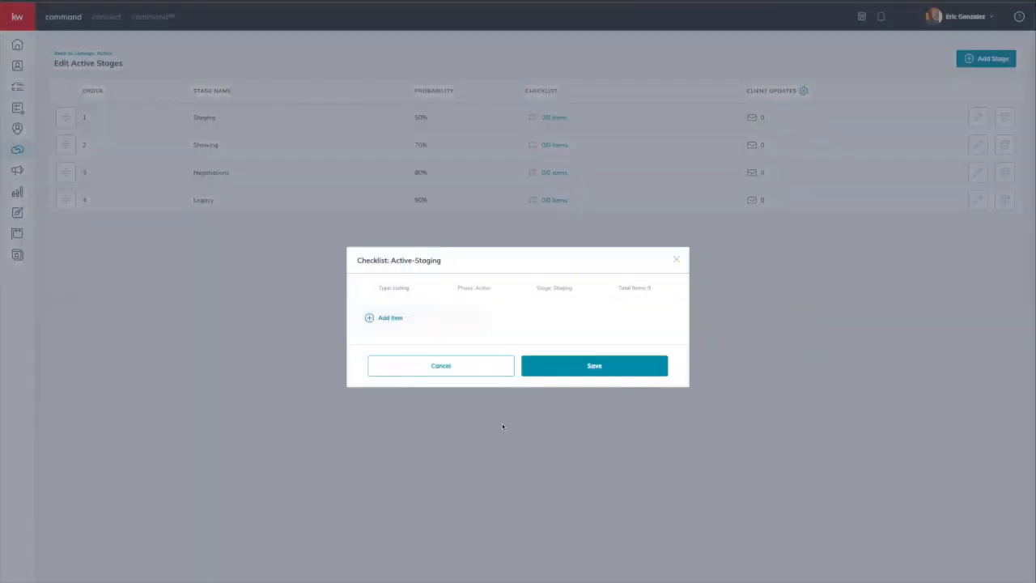
{"action": "left_click", "coordinate": [478, 373]}
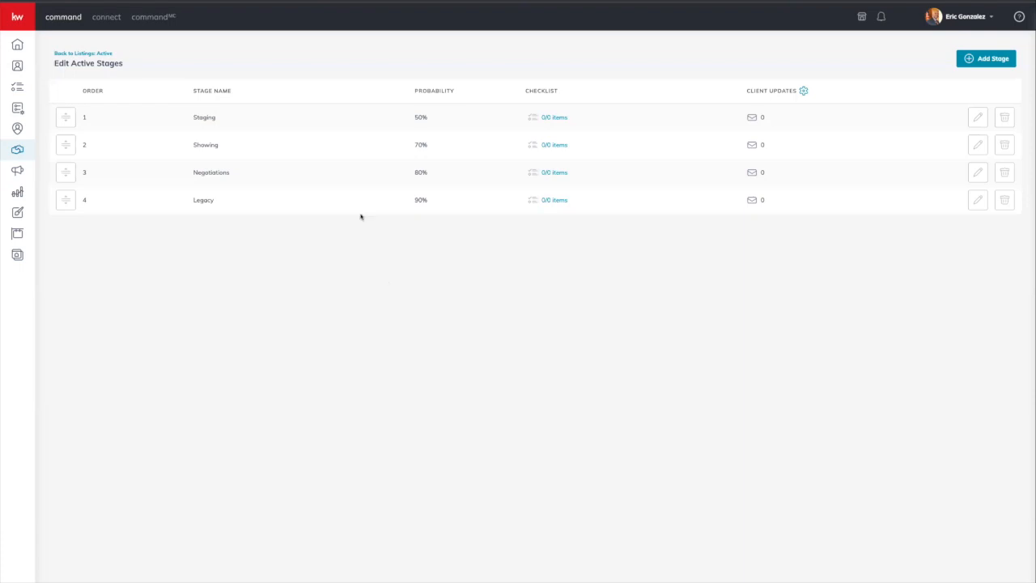
Step: Move the 123 Fake st listing from Negotiations via Legacy into Under Contract, then return to the overview
{"action": "left_click", "coordinate": [100, 55]}
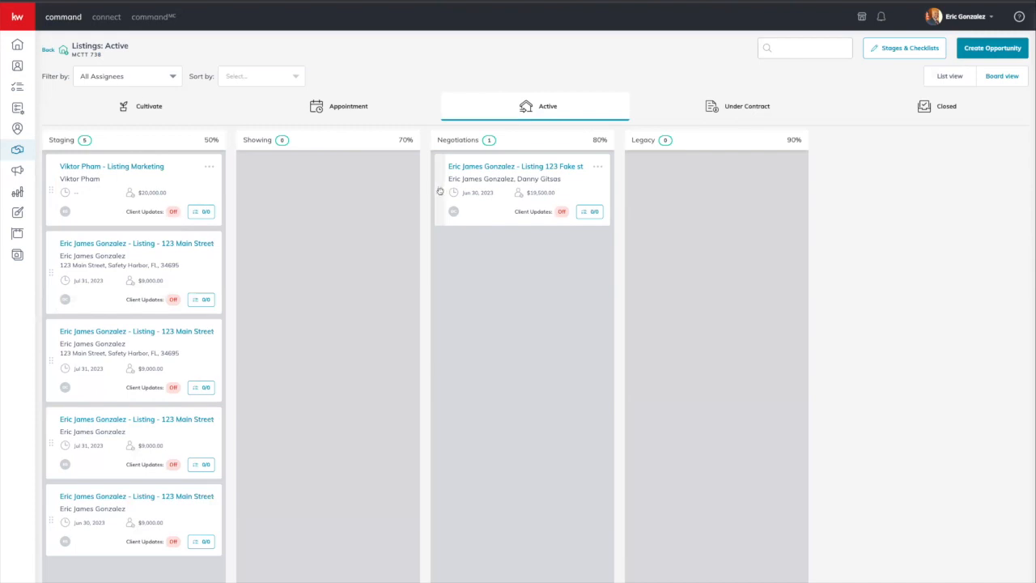
{"action": "mouse_move", "coordinate": [440, 191]}
{"action": "left_mouse_down"}
{"action": "mouse_move", "coordinate": [603, 122]}
{"action": "mouse_move", "coordinate": [734, 97]}
{"action": "mouse_move", "coordinate": [580, 122]}
{"action": "mouse_move", "coordinate": [716, 81]}
{"action": "mouse_move", "coordinate": [483, 160]}
{"action": "mouse_move", "coordinate": [451, 203]}
{"action": "left_mouse_up"}
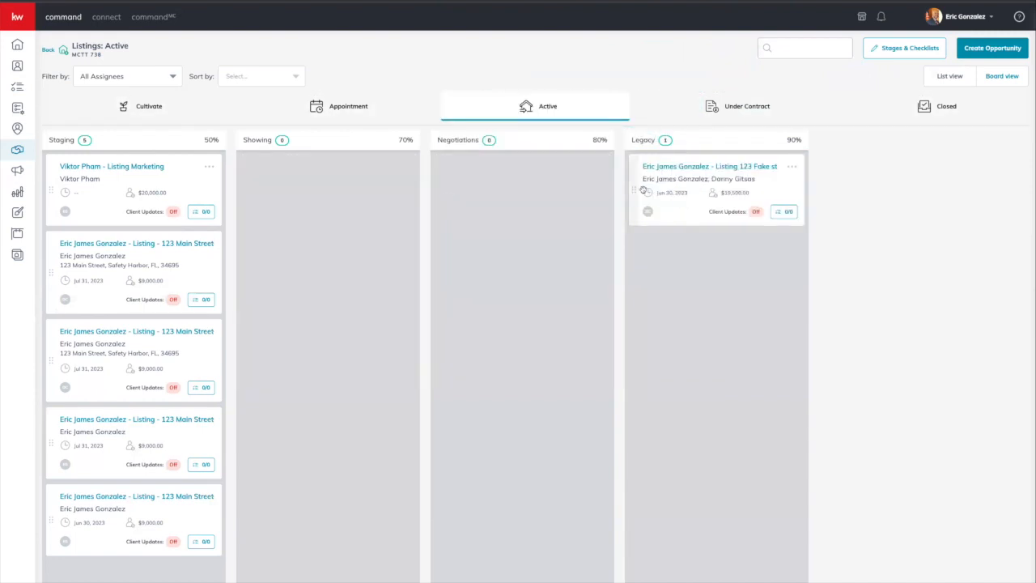
{"action": "left_click_drag", "start_coordinate": [638, 189], "coordinate": [699, 106]}
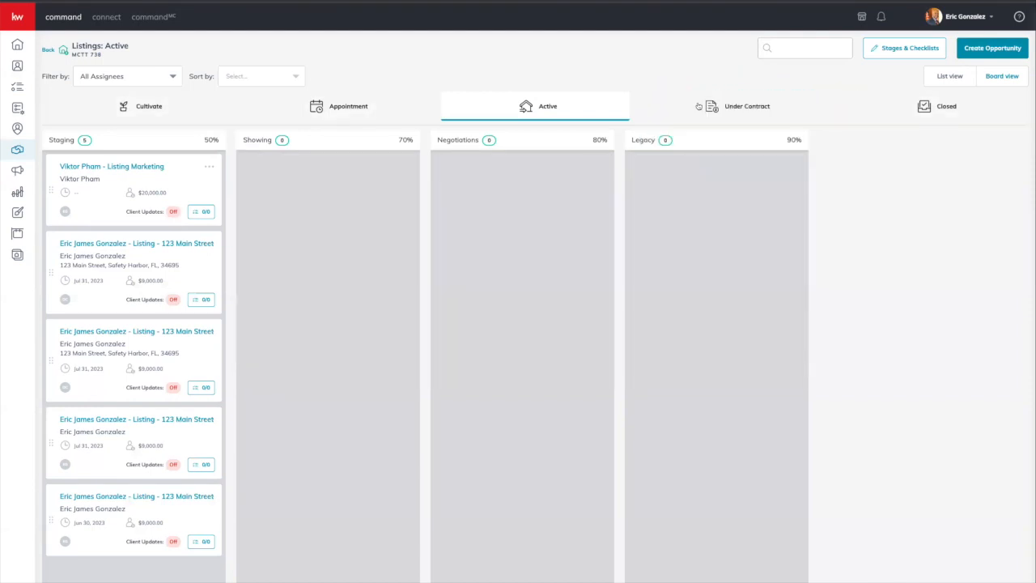
{"action": "left_click", "coordinate": [735, 106]}
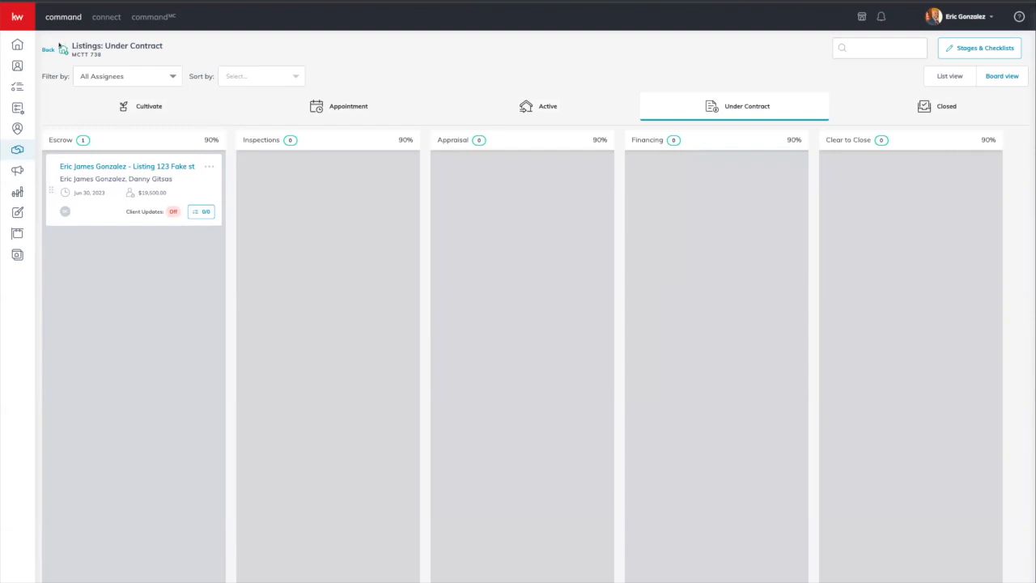
{"action": "left_click", "coordinate": [51, 49]}
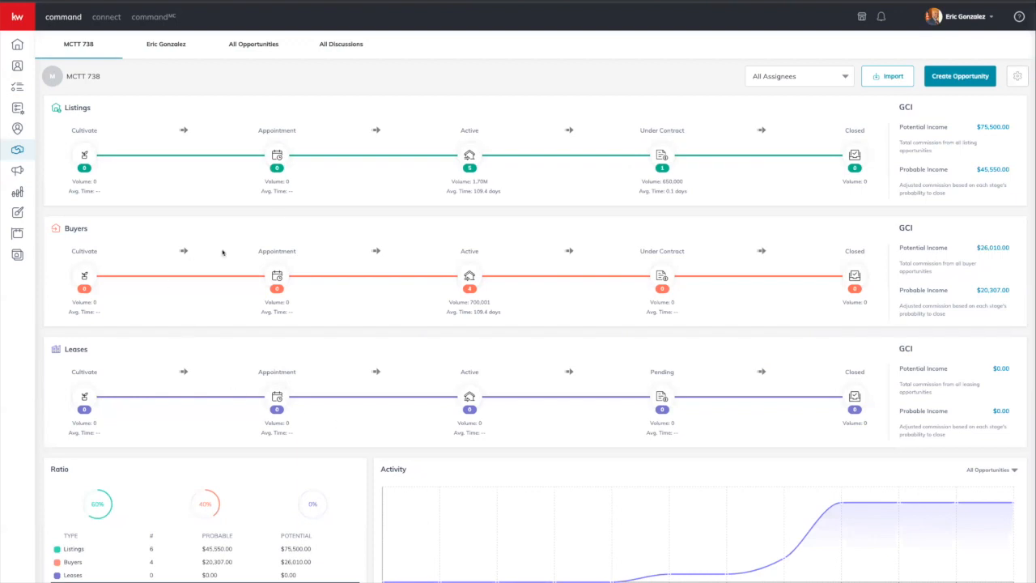
{"action": "scroll", "coordinate": [821, 305], "scroll_direction": "up", "scroll_amount": 1}
{"action": "left_click", "coordinate": [1018, 76]}
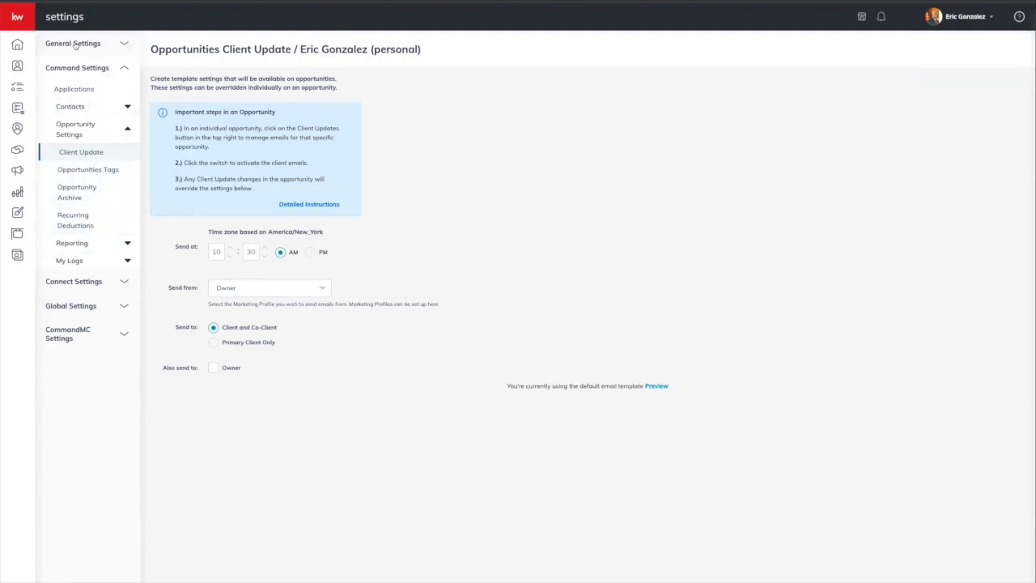
{"action": "key", "text": "alt+Left"}
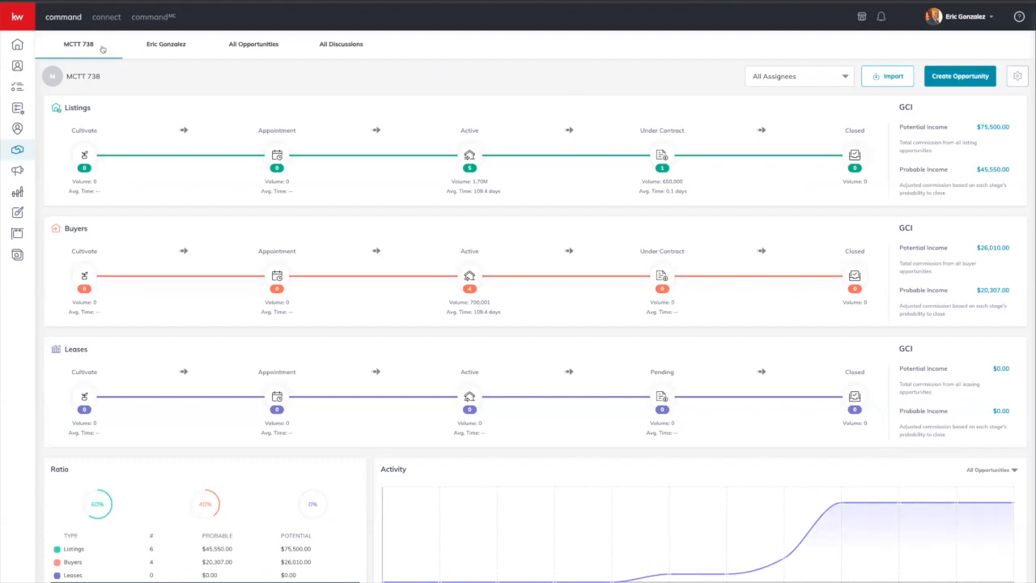
Step: Keep the MCTT 738 team account selected and switch the dashboard to the agent's personal pipeline
{"action": "left_click", "coordinate": [963, 20]}
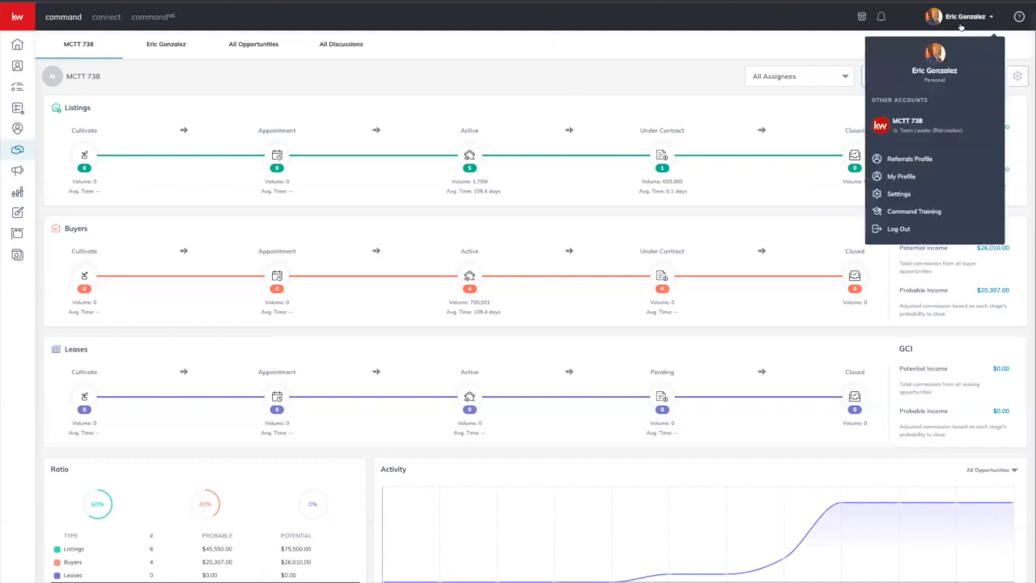
{"action": "left_click", "coordinate": [927, 124]}
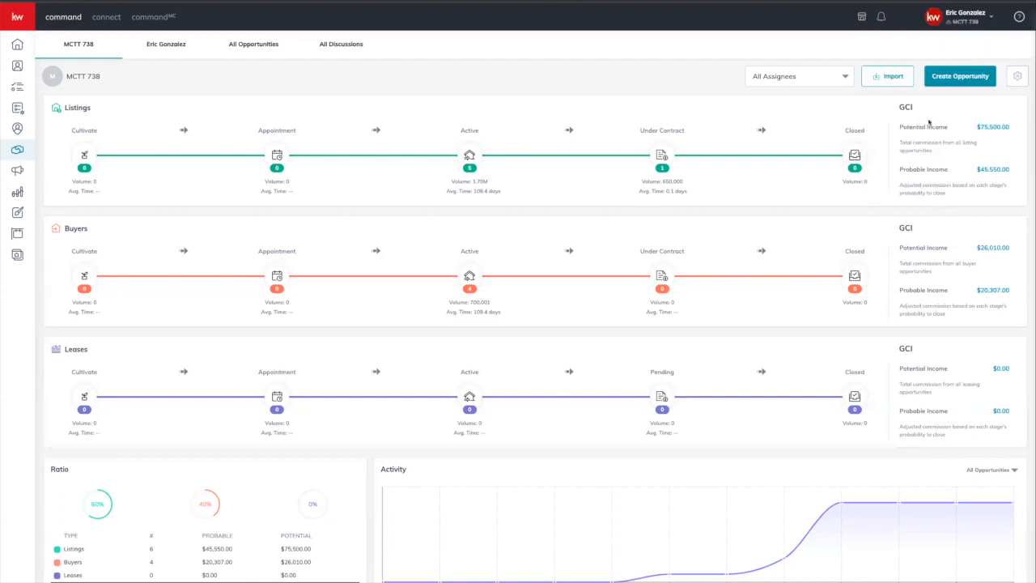
{"action": "left_click", "coordinate": [978, 24]}
{"action": "left_click", "coordinate": [929, 142]}
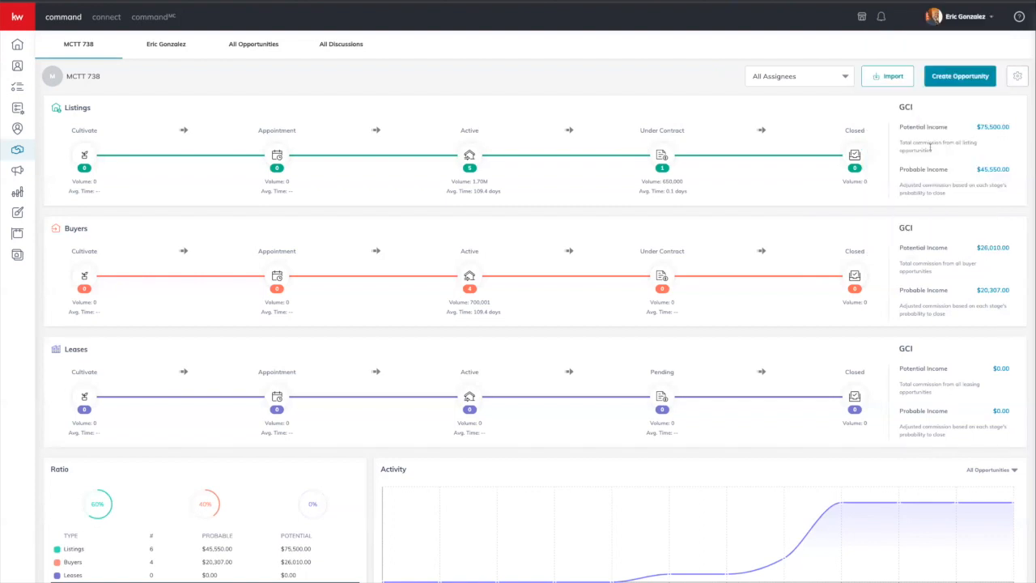
{"action": "left_click", "coordinate": [968, 17]}
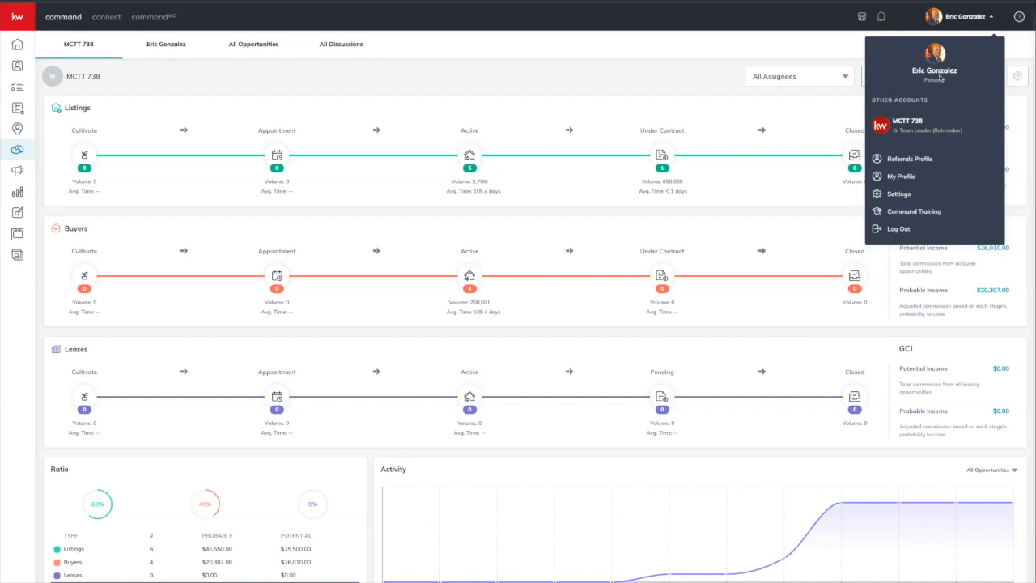
{"action": "left_click", "coordinate": [925, 127]}
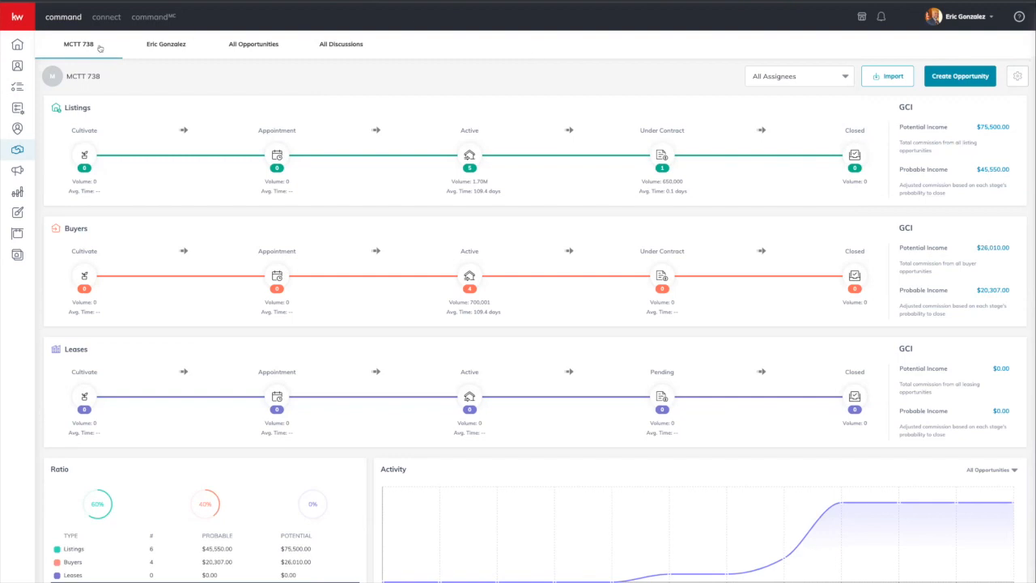
{"action": "left_click", "coordinate": [163, 53]}
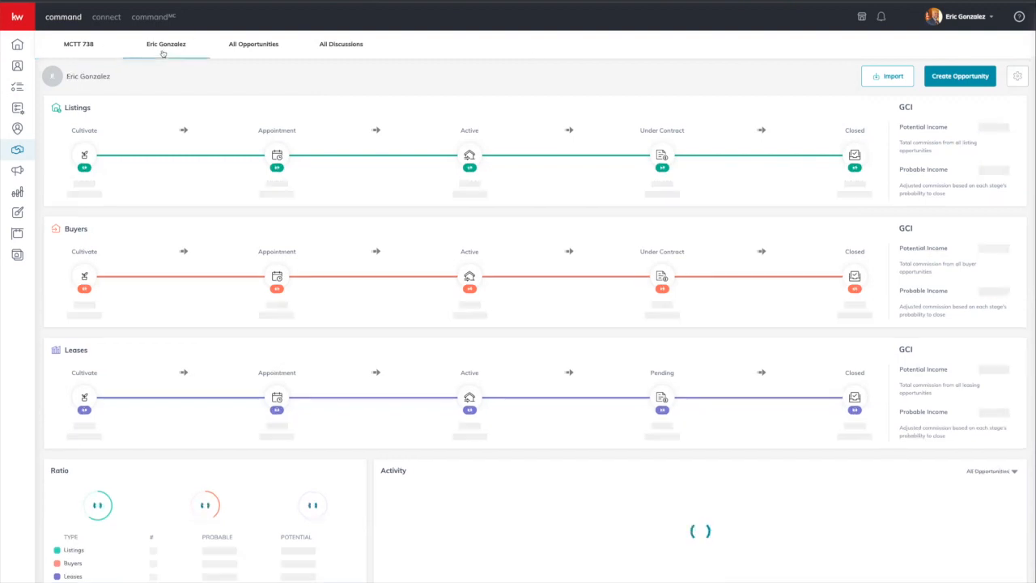
Step: Compare the MCTT 738 and personal pipeline figures, then show the All Opportunities table
{"action": "left_click", "coordinate": [96, 46]}
{"action": "left_click", "coordinate": [165, 46]}
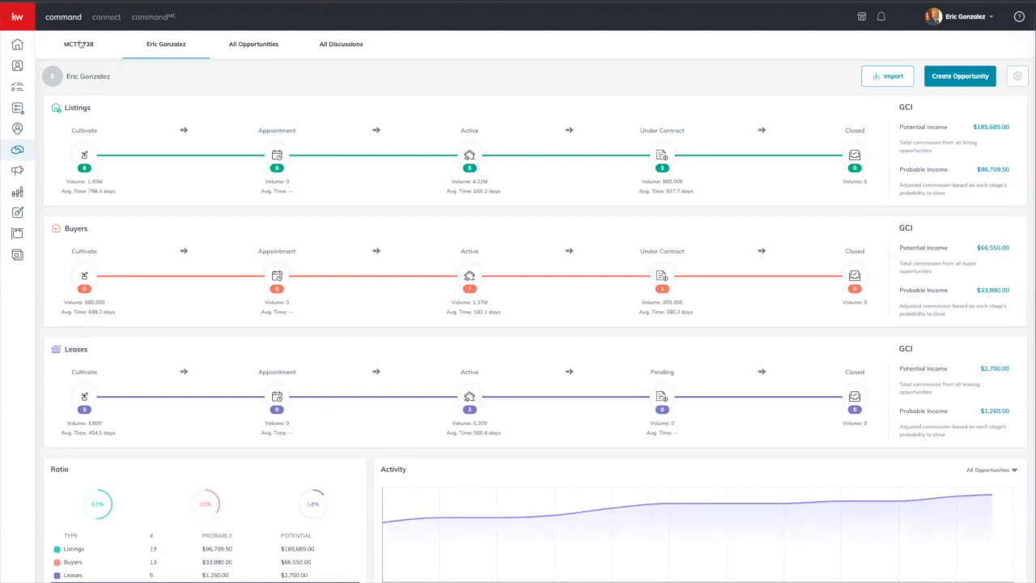
{"action": "left_click", "coordinate": [80, 46]}
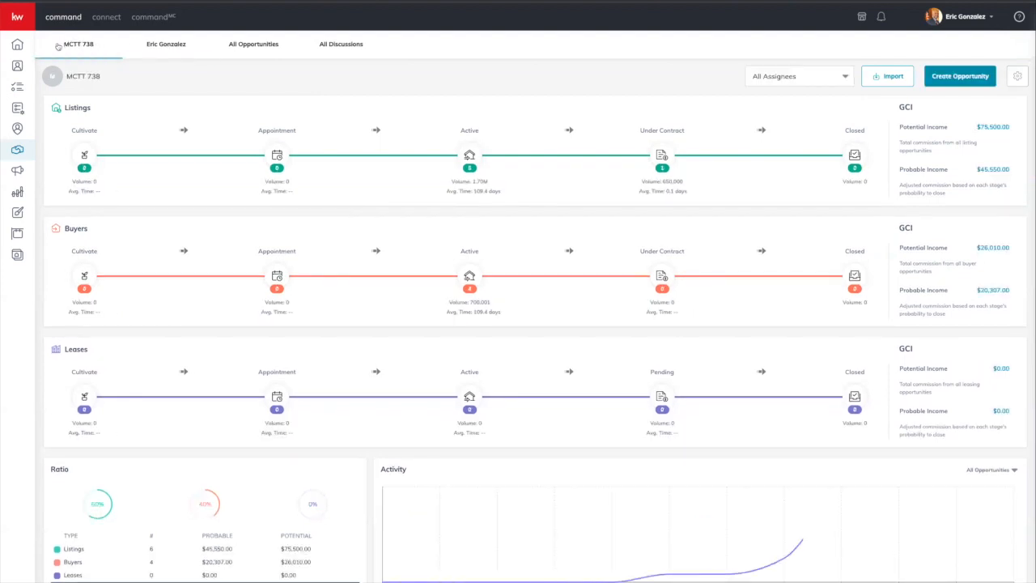
{"action": "left_click", "coordinate": [166, 50]}
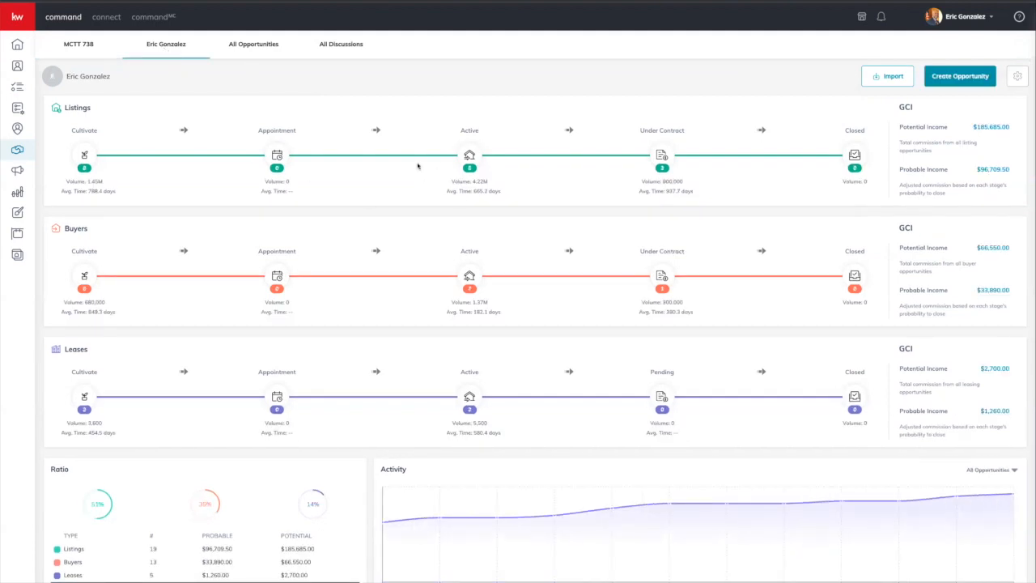
{"action": "left_click", "coordinate": [255, 45]}
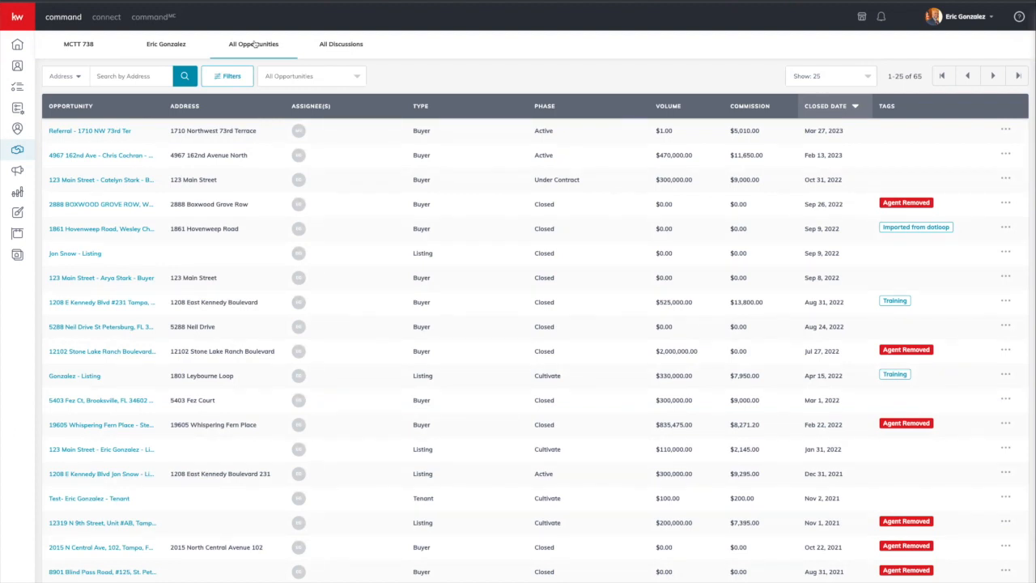
Step: Show 75 opportunities per page in the All Opportunities table
{"action": "scroll", "coordinate": [489, 280], "scroll_direction": "down", "scroll_amount": 3}
{"action": "scroll", "coordinate": [489, 280], "scroll_direction": "up", "scroll_amount": 3}
{"action": "left_click", "coordinate": [866, 77]}
{"action": "left_click", "coordinate": [829, 137]}
Step: Scroll through all 65 opportunities and open the first row's actions menu
{"action": "scroll", "coordinate": [802, 201], "scroll_direction": "down", "scroll_amount": 4}
{"action": "scroll", "coordinate": [801, 202], "scroll_direction": "down", "scroll_amount": 10}
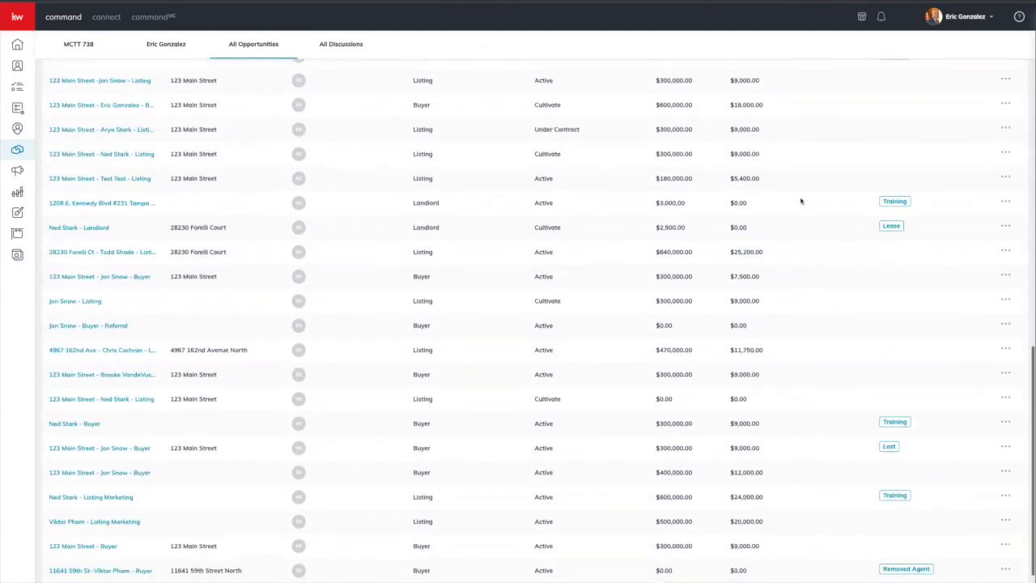
{"action": "scroll", "coordinate": [802, 202], "scroll_direction": "down", "scroll_amount": 2}
{"action": "scroll", "coordinate": [802, 202], "scroll_direction": "up", "scroll_amount": 10}
{"action": "scroll", "coordinate": [802, 201], "scroll_direction": "up", "scroll_amount": 5}
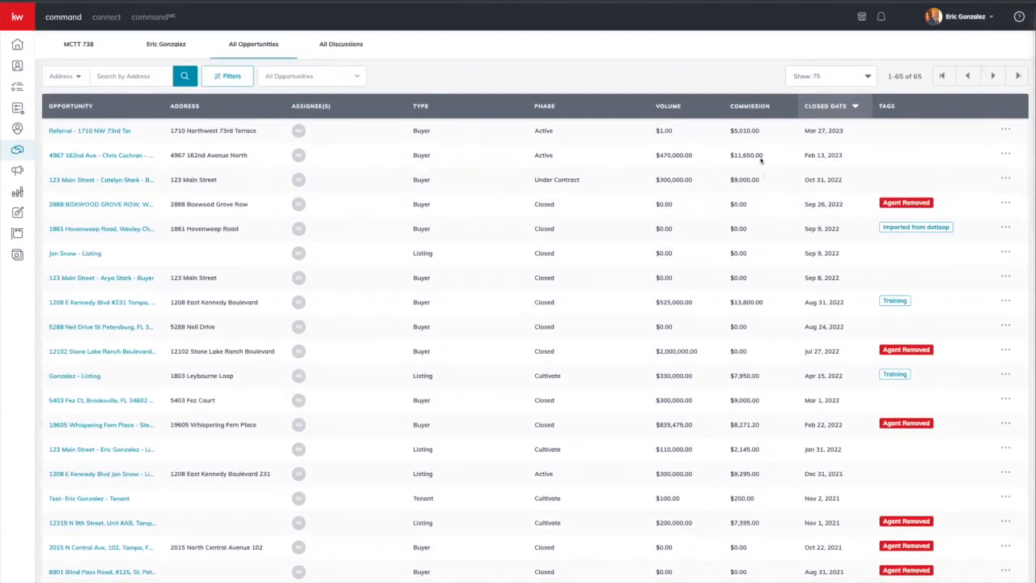
{"action": "left_click", "coordinate": [1004, 131]}
Step: Review the 123 Main Street buyer opportunity, then return to the pipeline overview via its Buyer (Under Contract) breadcrumb
{"action": "left_click", "coordinate": [127, 180]}
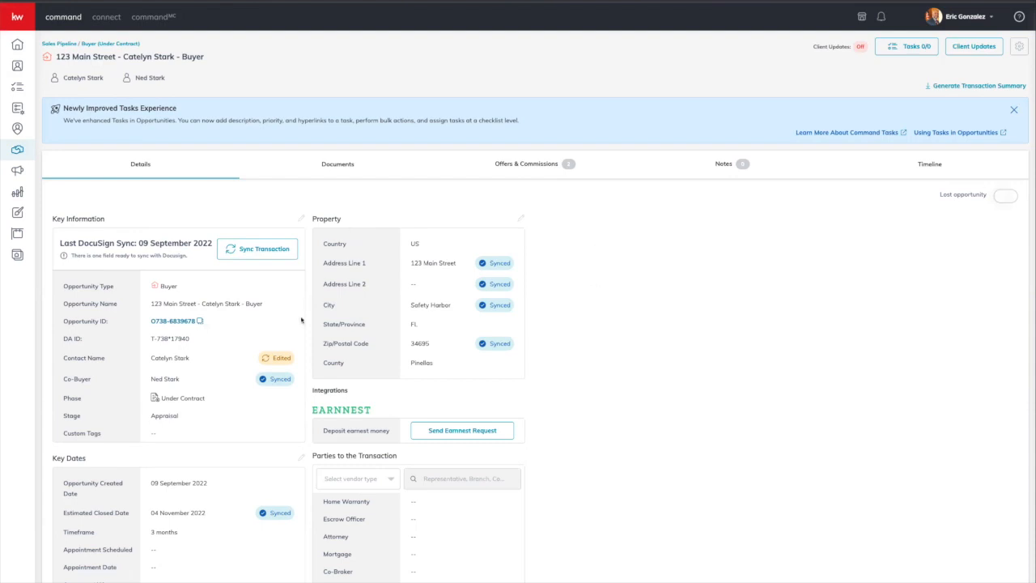
{"action": "scroll", "coordinate": [301, 321], "scroll_direction": "down", "scroll_amount": 1}
{"action": "scroll", "coordinate": [302, 321], "scroll_direction": "down", "scroll_amount": 5}
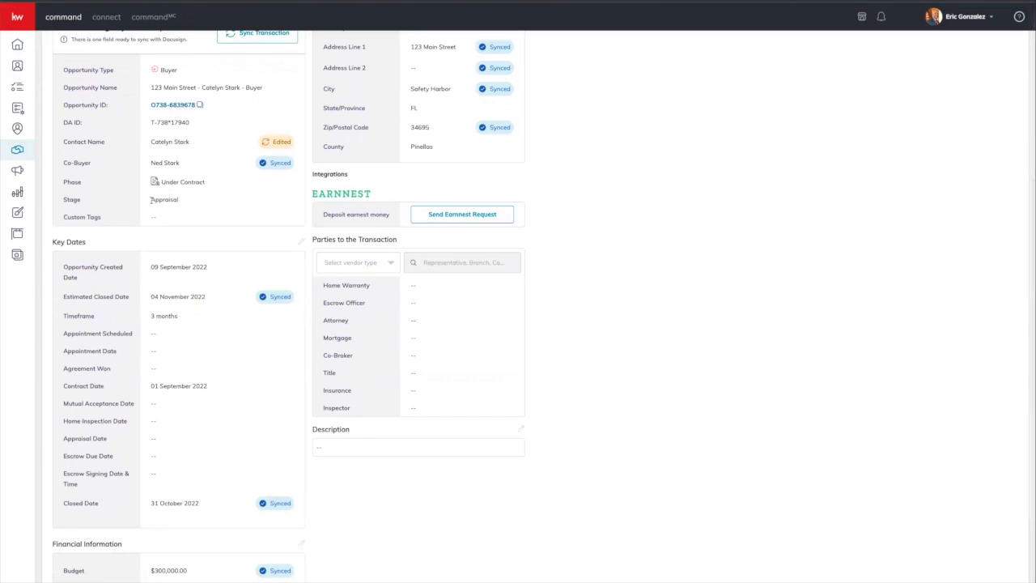
{"action": "scroll", "coordinate": [158, 202], "scroll_direction": "up", "scroll_amount": 6}
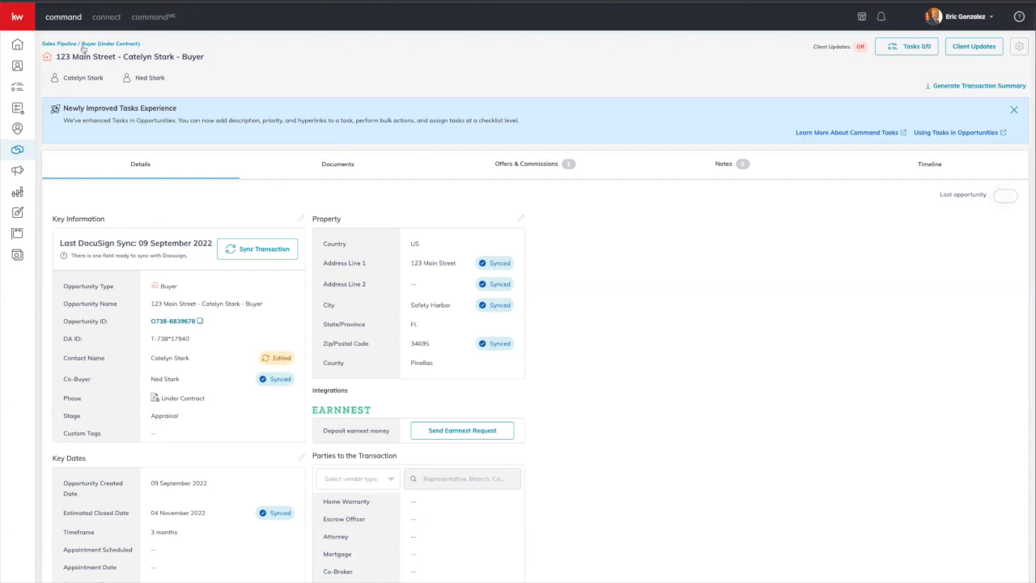
{"action": "left_click", "coordinate": [83, 45]}
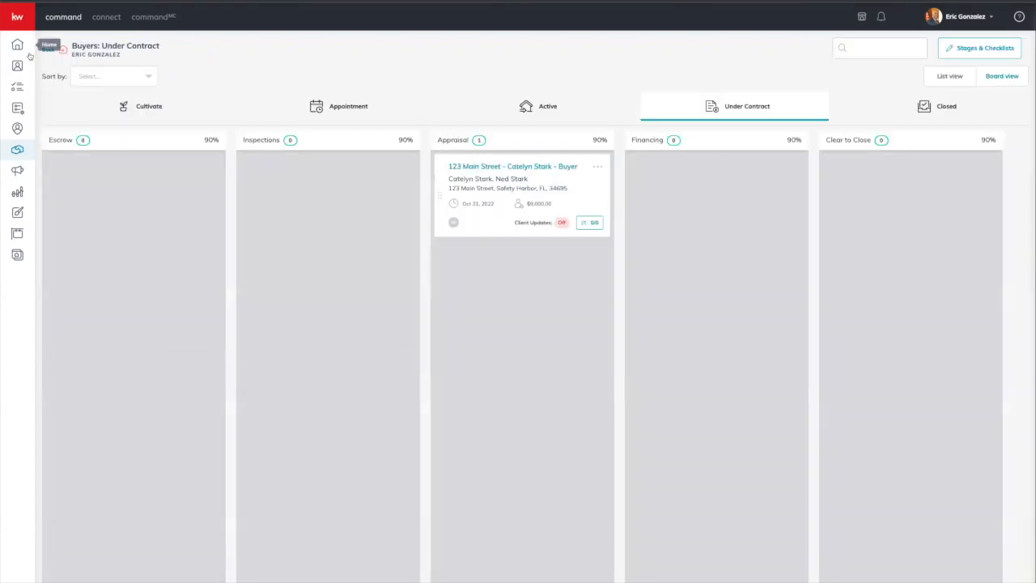
{"action": "left_click", "coordinate": [45, 51]}
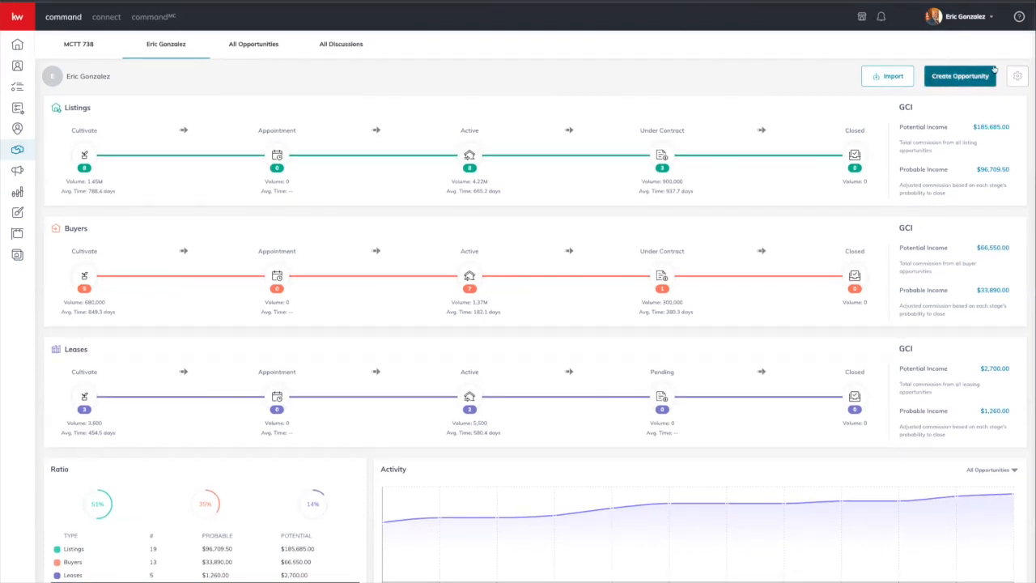
Step: Start a new opportunity with type Buyer, leaving the Team field unchanged
{"action": "left_click", "coordinate": [946, 77]}
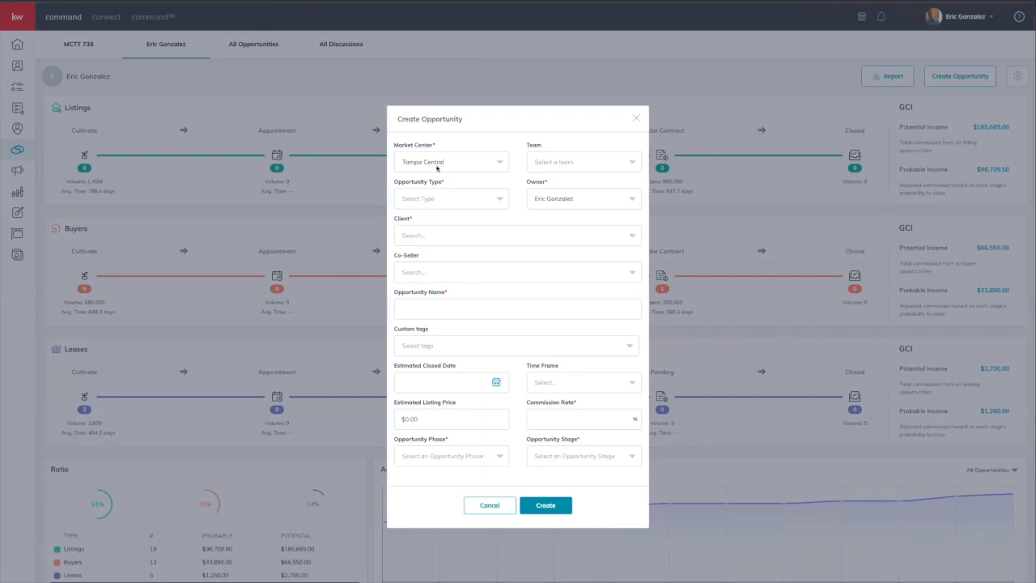
{"action": "left_click", "coordinate": [540, 161]}
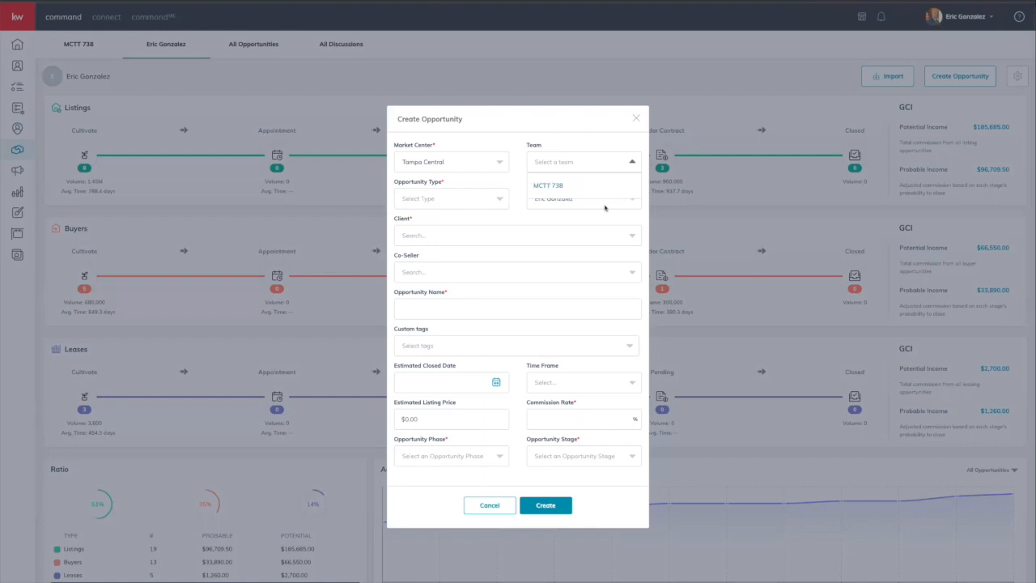
{"action": "left_click", "coordinate": [517, 169]}
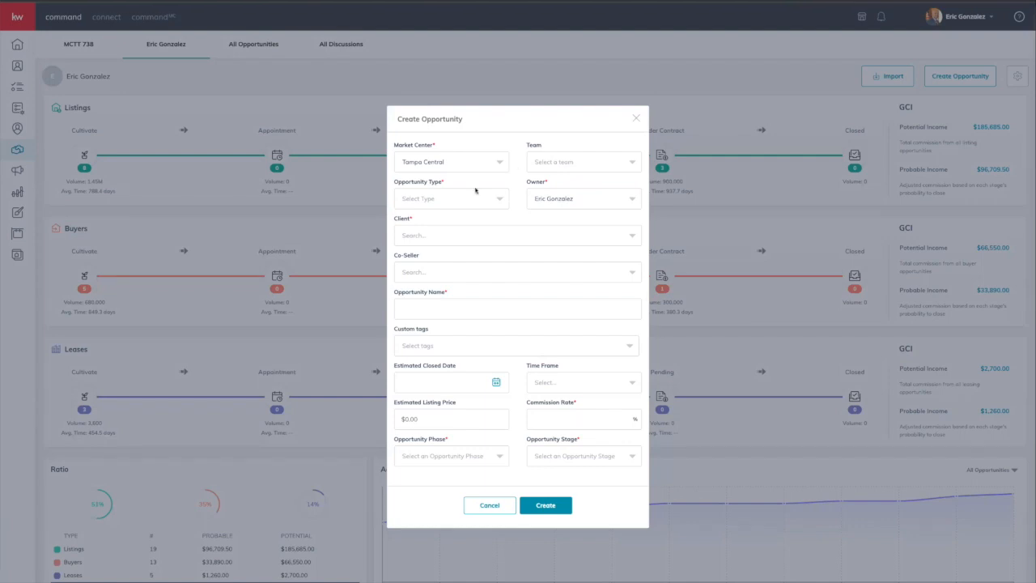
{"action": "left_click", "coordinate": [411, 203]}
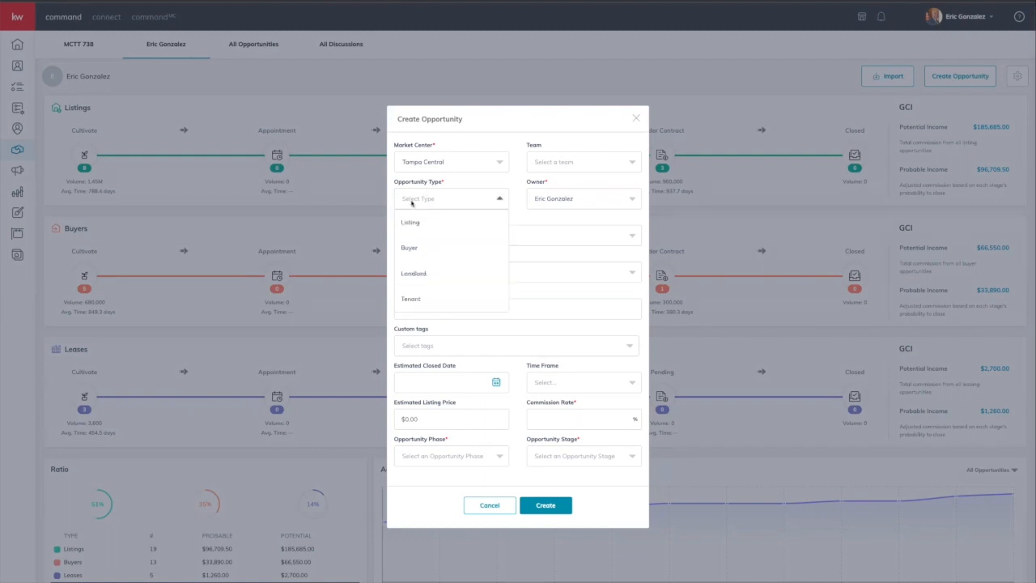
{"action": "left_click", "coordinate": [409, 250]}
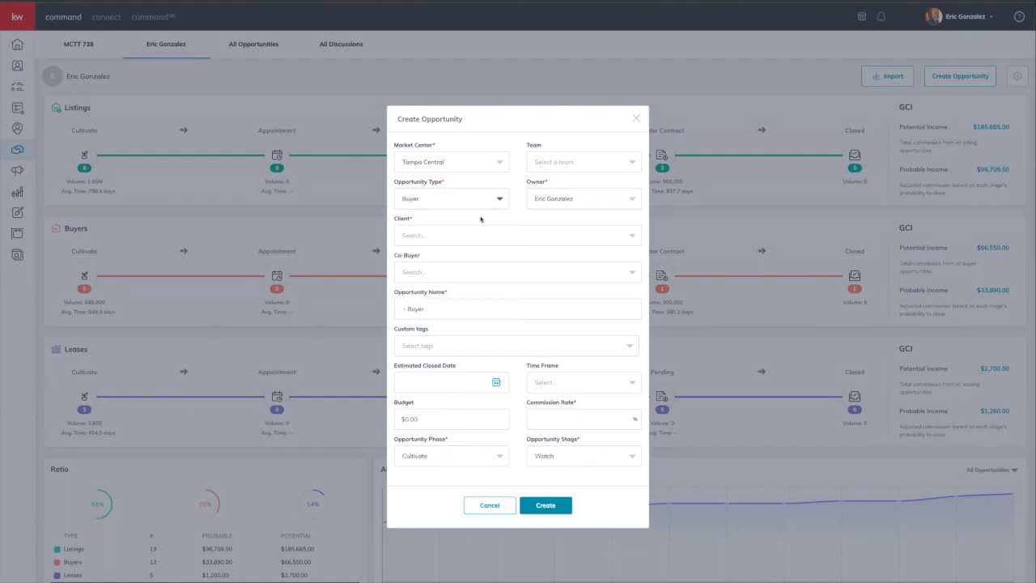
Step: Search the client contacts, pick a first match, then remove it again
{"action": "left_click", "coordinate": [445, 238]}
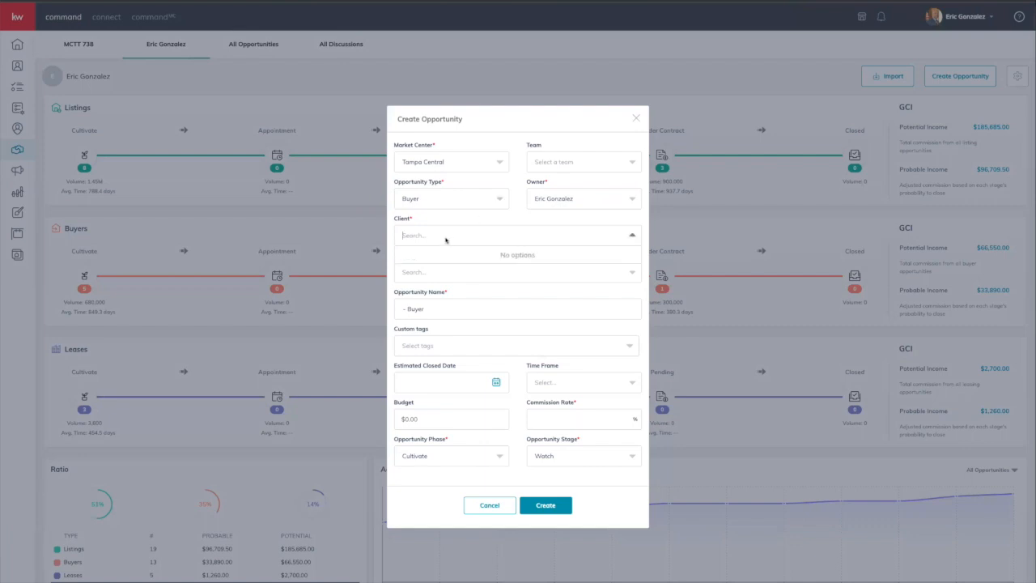
{"action": "type", "text": "ned"}
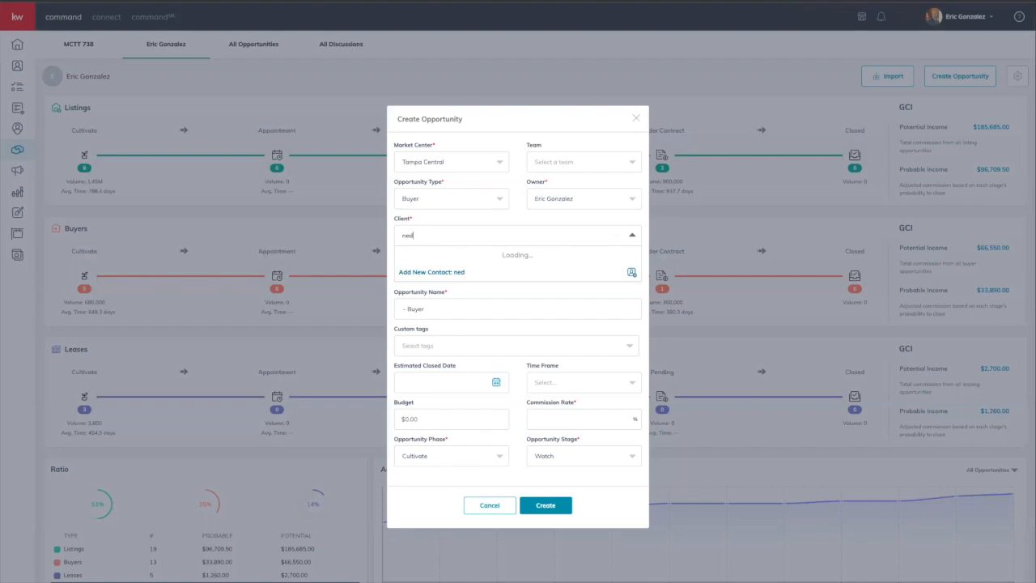
{"action": "key", "text": "BackSpace"}
{"action": "key", "text": "BackSpace"}
{"action": "key", "text": "BackSpace"}
{"action": "type", "text": "star"}
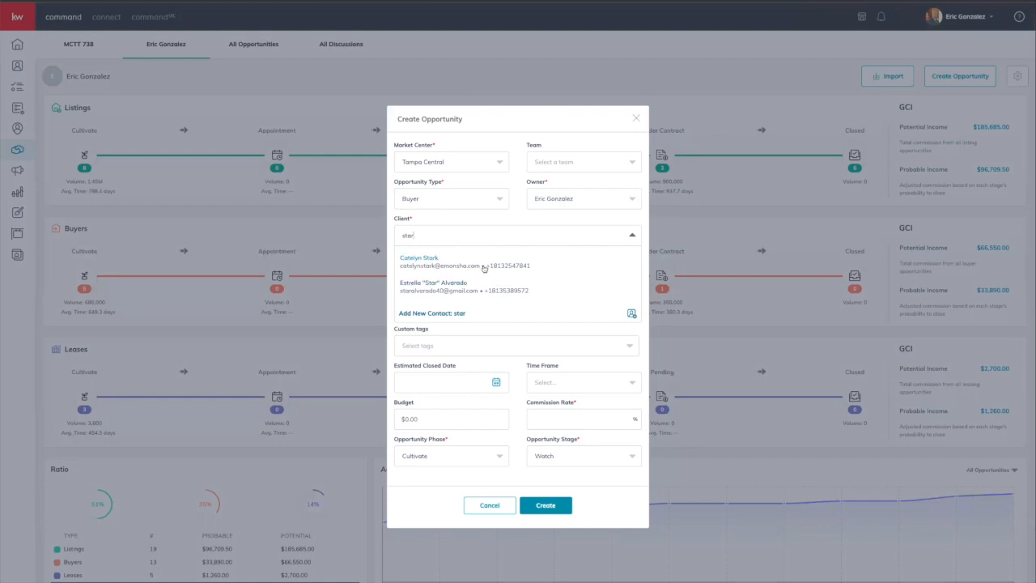
{"action": "left_click", "coordinate": [449, 267]}
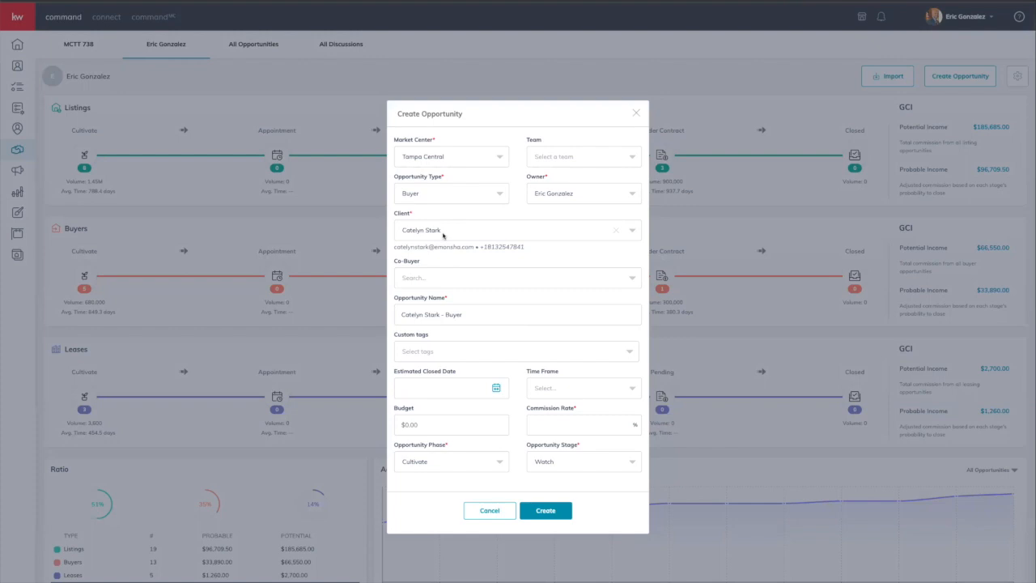
{"action": "left_click", "coordinate": [617, 230]}
{"action": "left_click", "coordinate": [491, 234]}
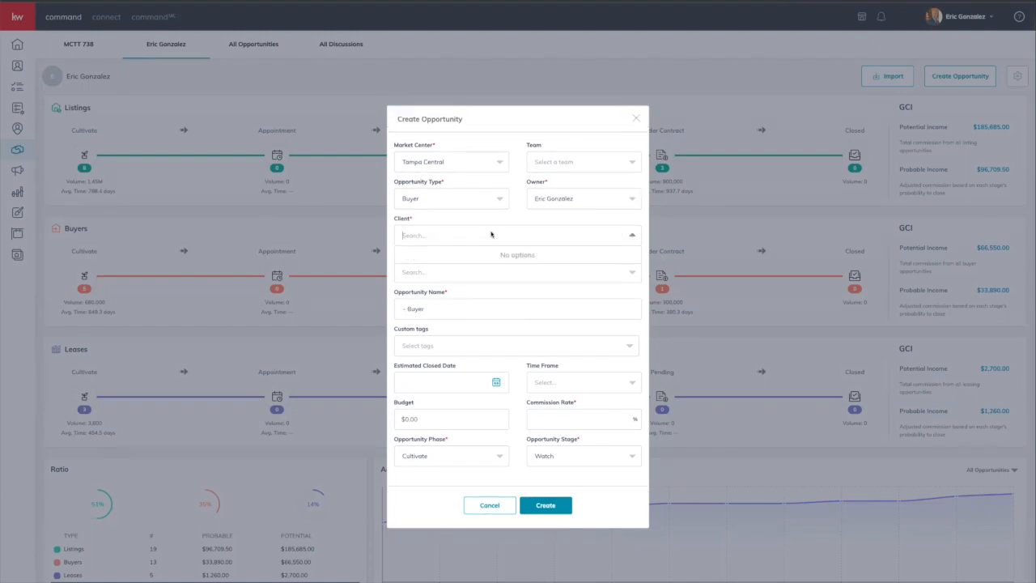
Step: Try further client name searches and add the typed name as a new client contact
{"action": "type", "text": "Mickey"}
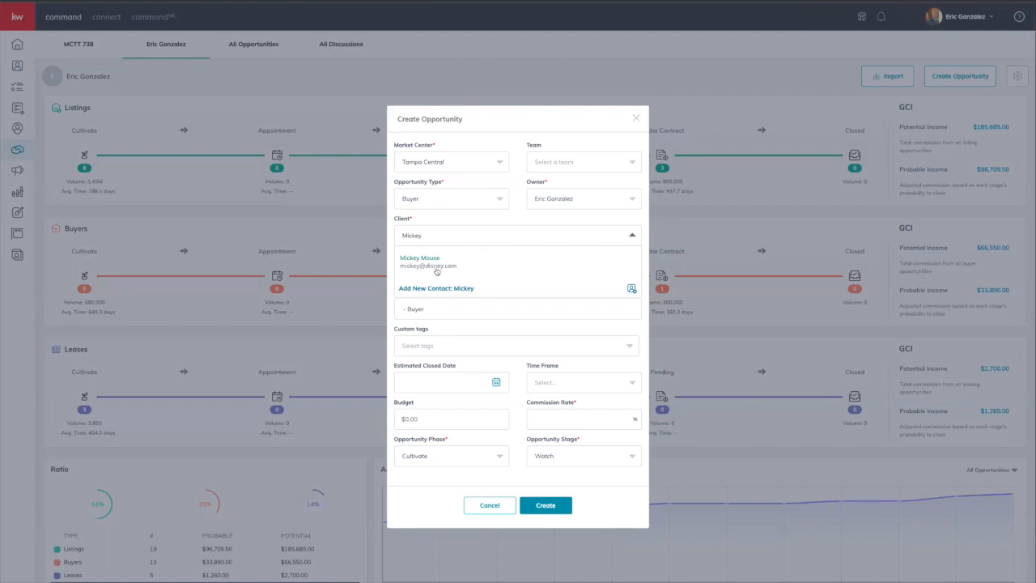
{"action": "key", "text": "BackSpace"}
{"action": "key", "text": "BackSpace"}
{"action": "key", "text": "BackSpace"}
{"action": "key", "text": "BackSpace"}
{"action": "key", "text": "BackSpace"}
{"action": "key", "text": "BackSpace"}
{"action": "type", "text": "Test"}
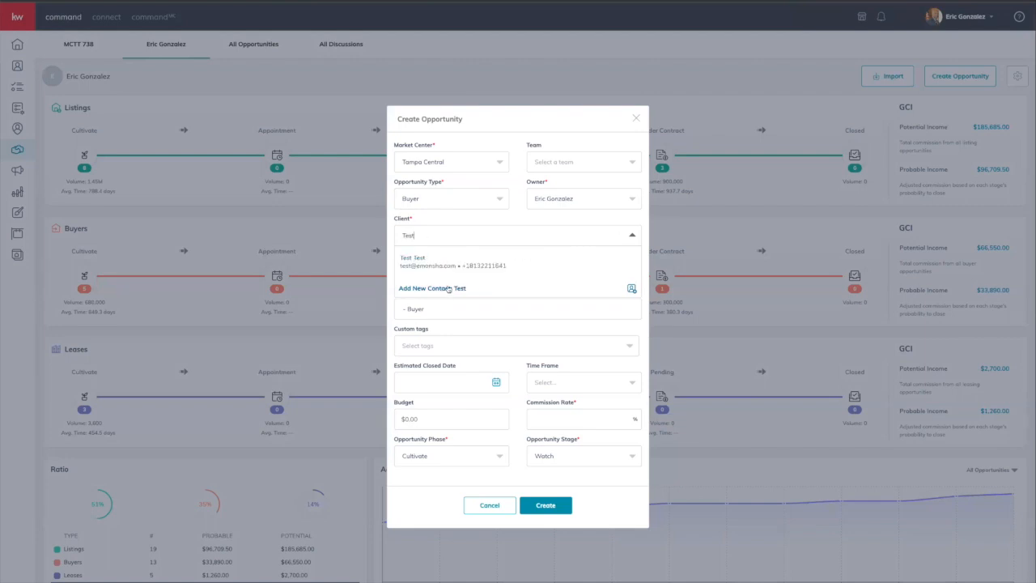
{"action": "key", "text": "BackSpace"}
{"action": "key", "text": "BackSpace"}
{"action": "key", "text": "BackSpace"}
{"action": "key", "text": "BackSpace"}
{"action": "type", "text": "Justin"}
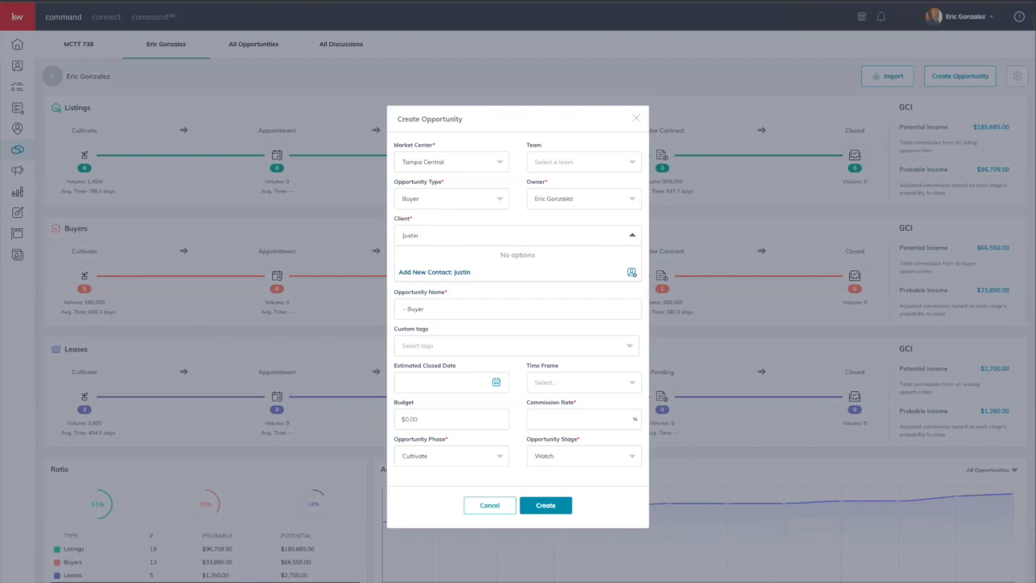
{"action": "left_click", "coordinate": [435, 272]}
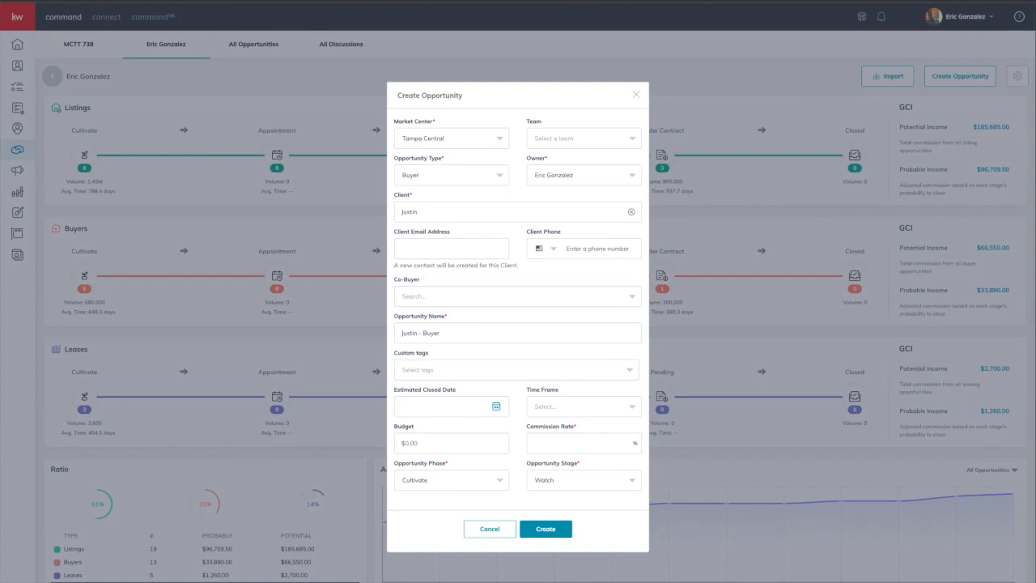
Step: Replace that client with the matching existing contact and move to the Co-Buyer search
{"action": "left_click", "coordinate": [632, 212]}
{"action": "type", "text": "mickey"}
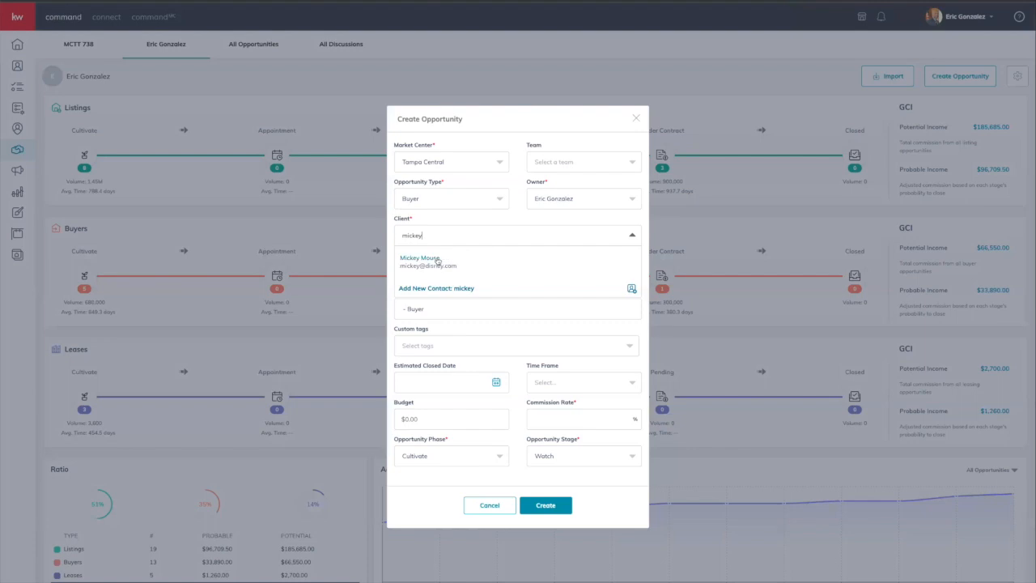
{"action": "left_click", "coordinate": [434, 261]}
{"action": "left_click", "coordinate": [431, 283]}
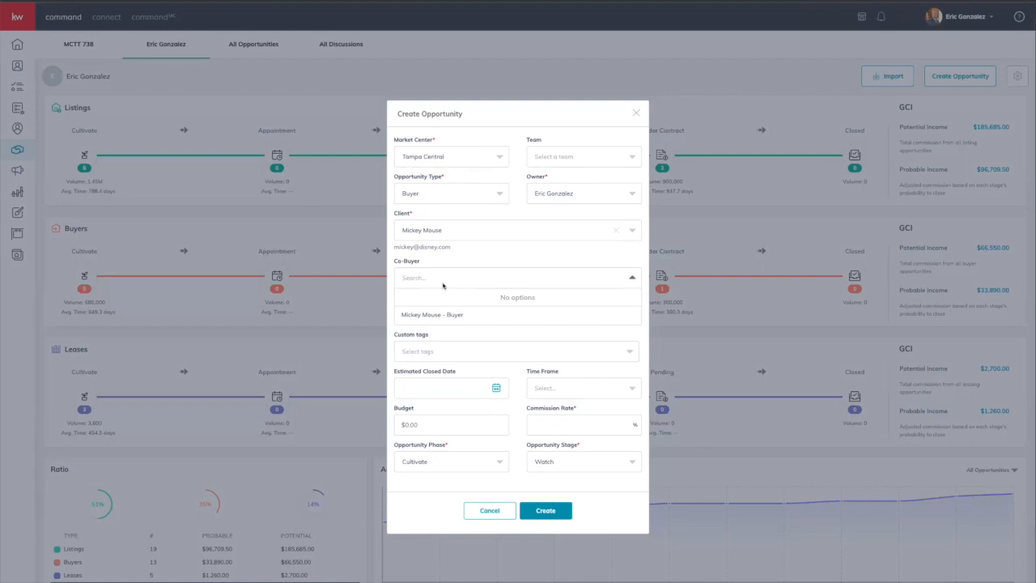
Step: Insert '123 Main Street - ' at the start of the opportunity name, before the client's name
{"action": "left_click", "coordinate": [474, 253]}
{"action": "scroll", "coordinate": [474, 286], "scroll_direction": "down", "scroll_amount": 2}
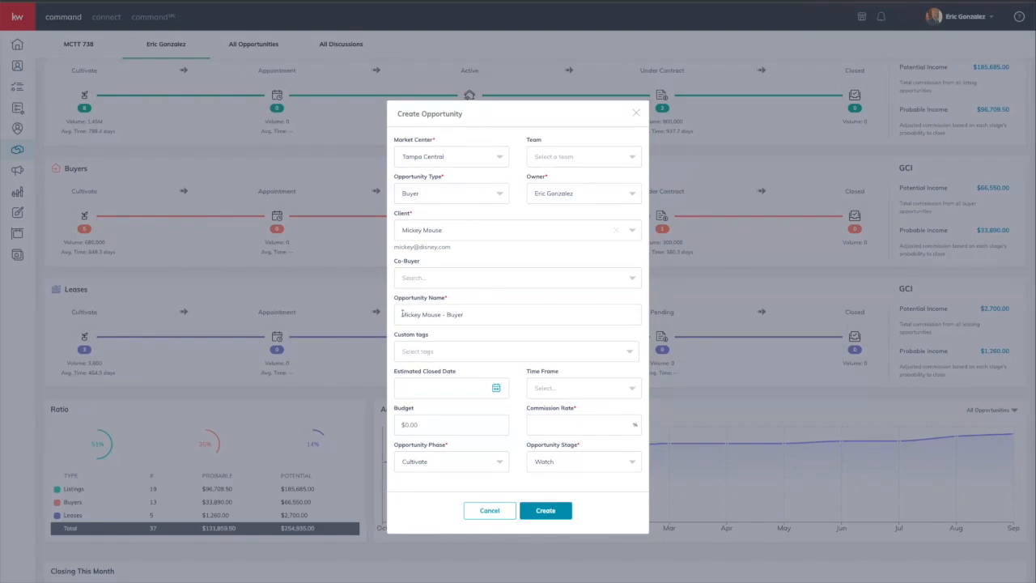
{"action": "left_click_drag", "start_coordinate": [402, 314], "coordinate": [442, 315]}
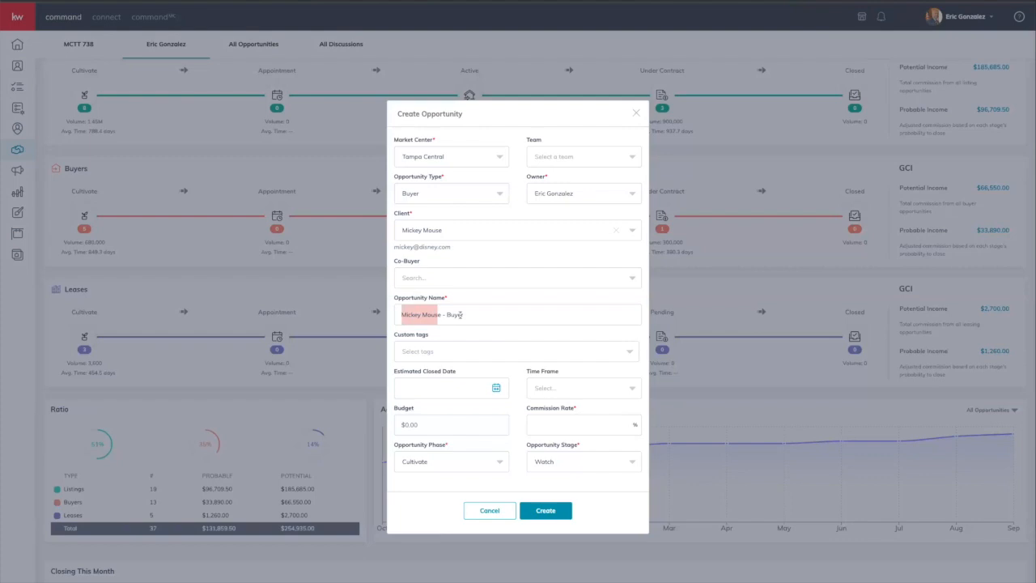
{"action": "double_click", "coordinate": [460, 315]}
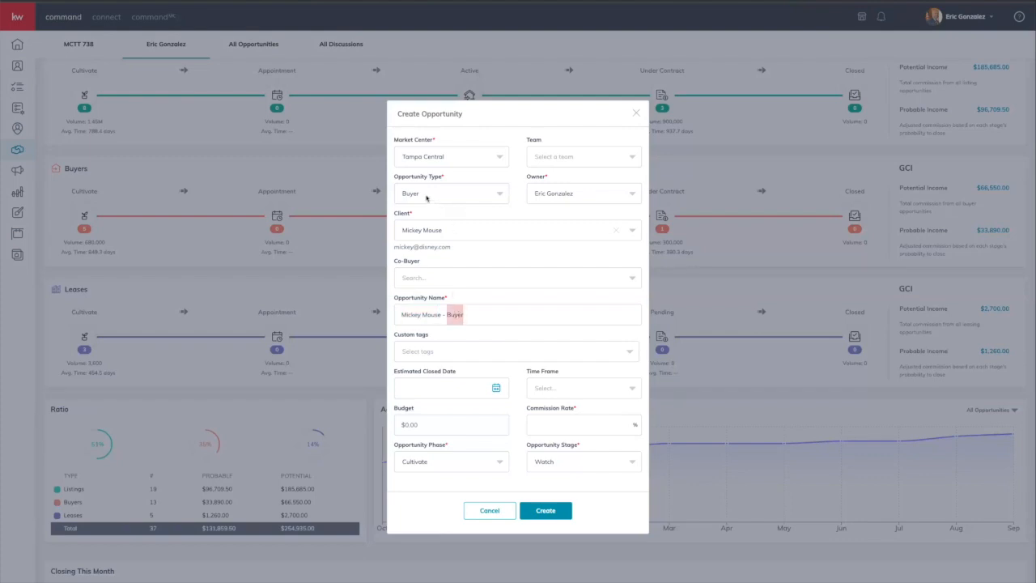
{"action": "left_click", "coordinate": [420, 315]}
{"action": "left_click", "coordinate": [402, 314]}
{"action": "type", "text": "123 Mi"}
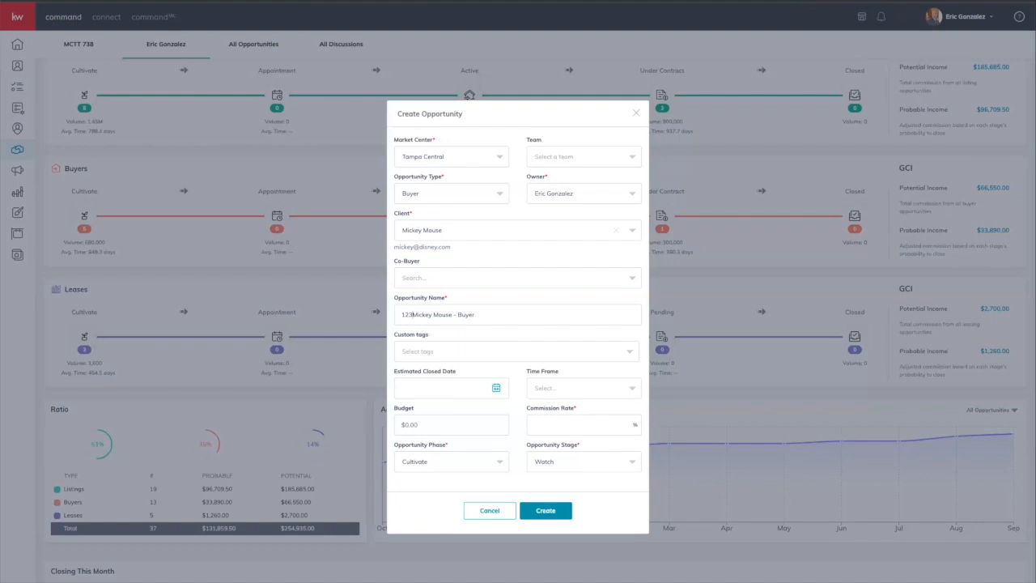
{"action": "type", "text": "in Street -"}
{"action": "left_click_drag", "start_coordinate": [401, 315], "coordinate": [447, 316]}
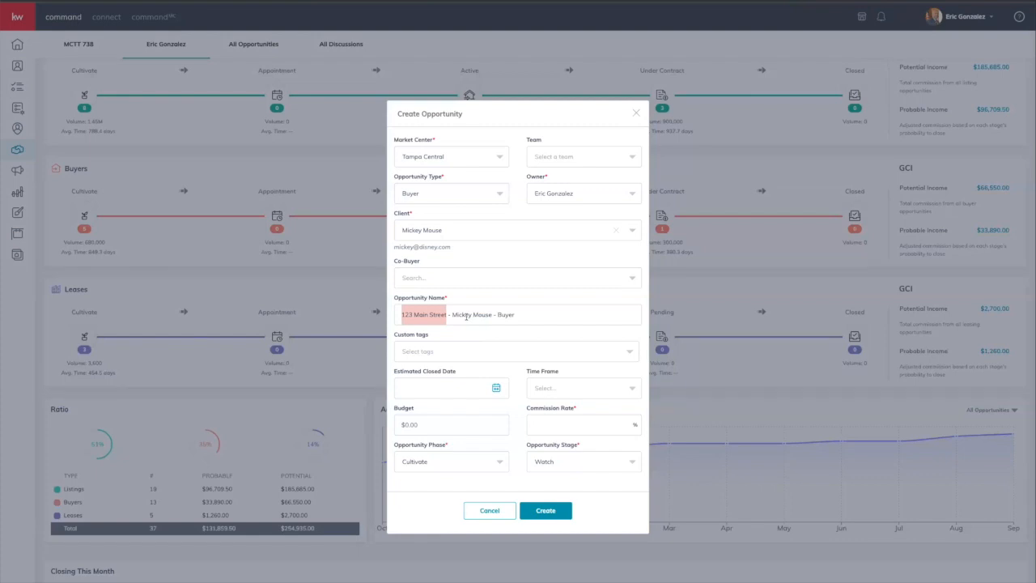
{"action": "left_click", "coordinate": [469, 354]}
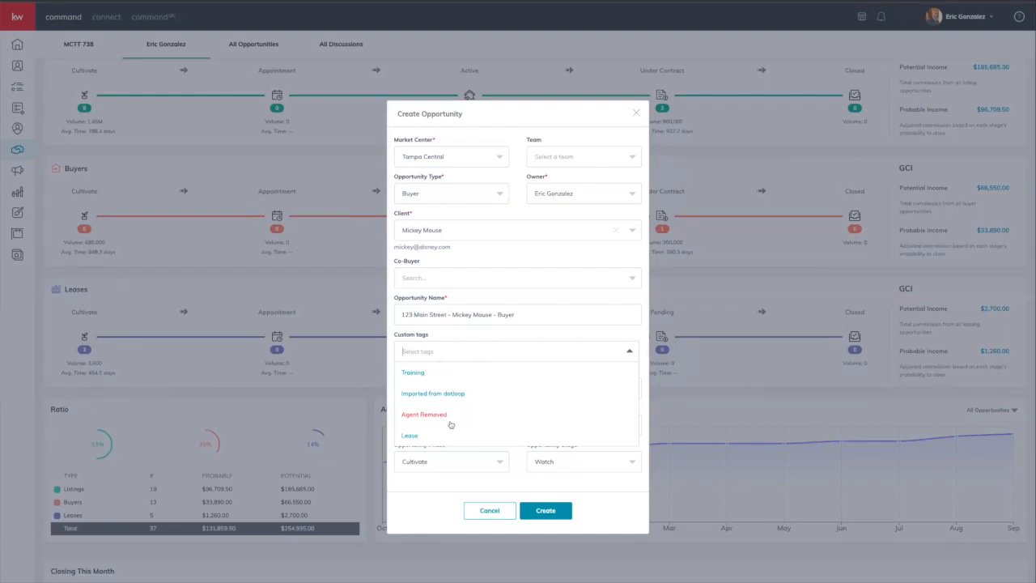
Step: Tag the opportunity Training and set the estimated closing date to 10/31/2023
{"action": "scroll", "coordinate": [445, 409], "scroll_direction": "down", "scroll_amount": 1}
{"action": "left_click", "coordinate": [425, 392]}
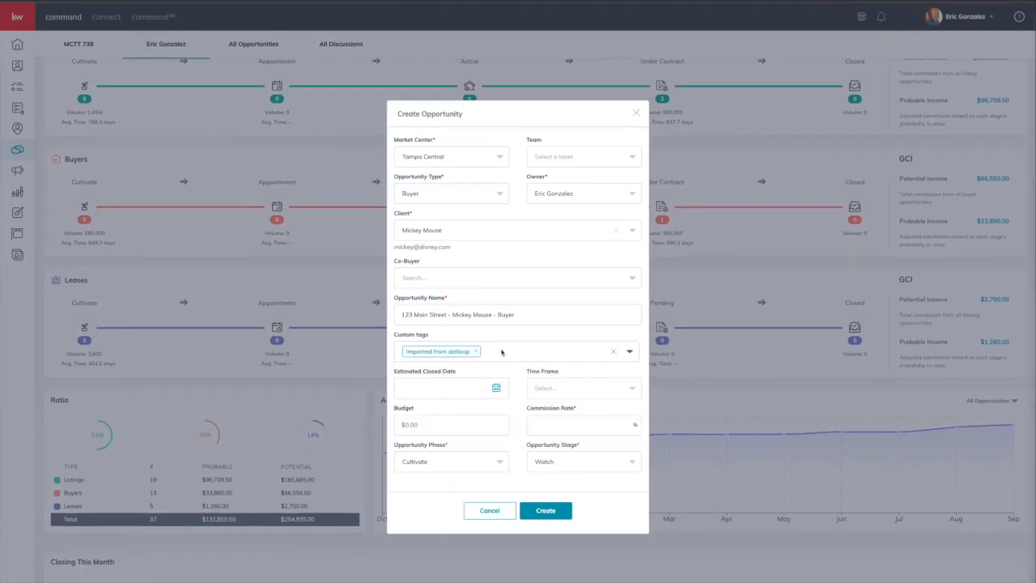
{"action": "left_click", "coordinate": [476, 351]}
{"action": "left_click", "coordinate": [417, 376]}
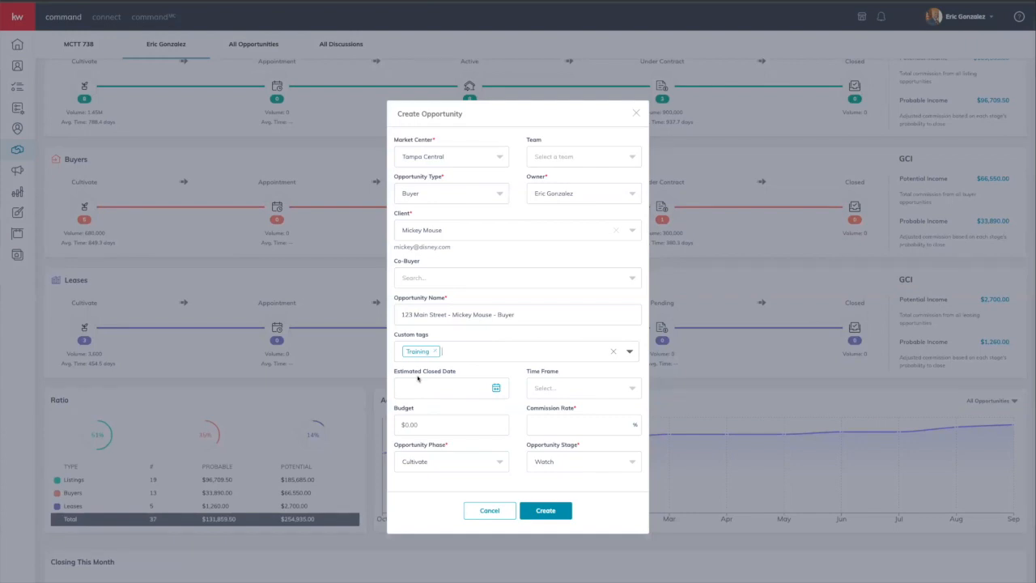
{"action": "left_click", "coordinate": [496, 389]}
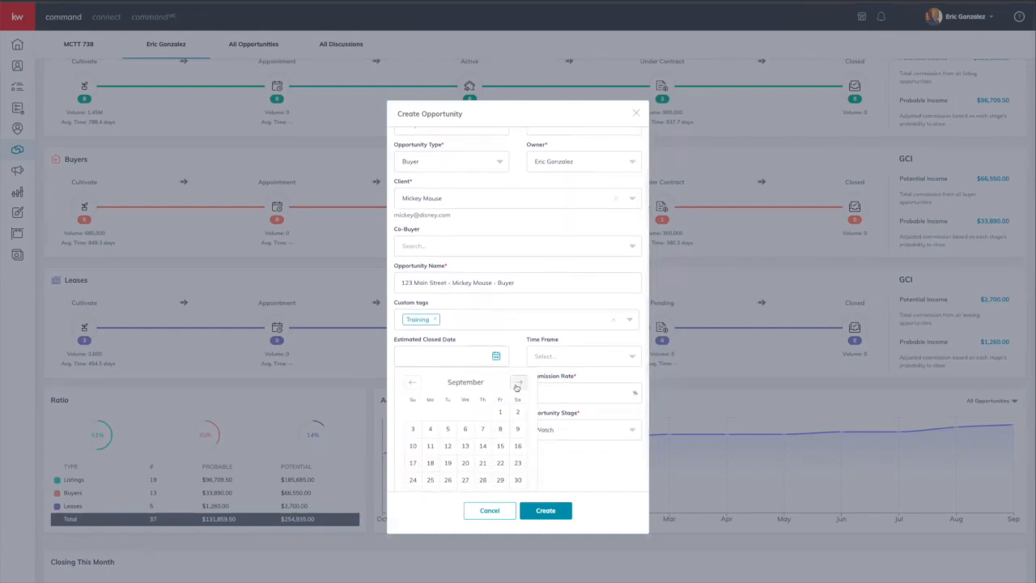
{"action": "left_click", "coordinate": [517, 387]}
{"action": "left_click", "coordinate": [451, 459]}
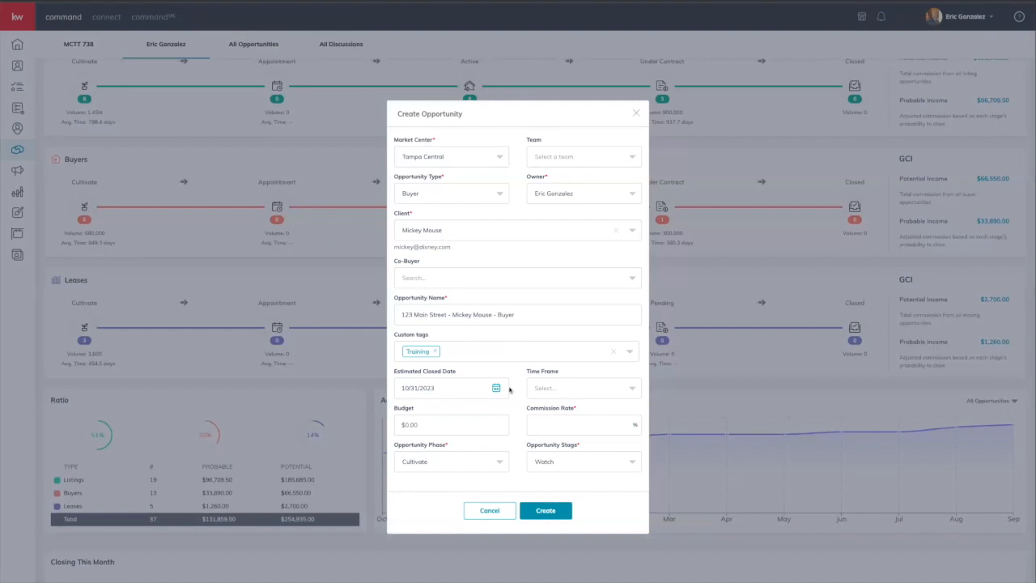
Step: Set a 6 months time frame, a $600,000.00 budget and 3% commission
{"action": "left_click", "coordinate": [559, 390]}
{"action": "left_click", "coordinate": [557, 450]}
{"action": "type", "text": "600,000"}
{"action": "left_click", "coordinate": [537, 427]}
Step: Set phase Active and stage Negotiations, then create the opportunity
{"action": "left_click", "coordinate": [485, 459]}
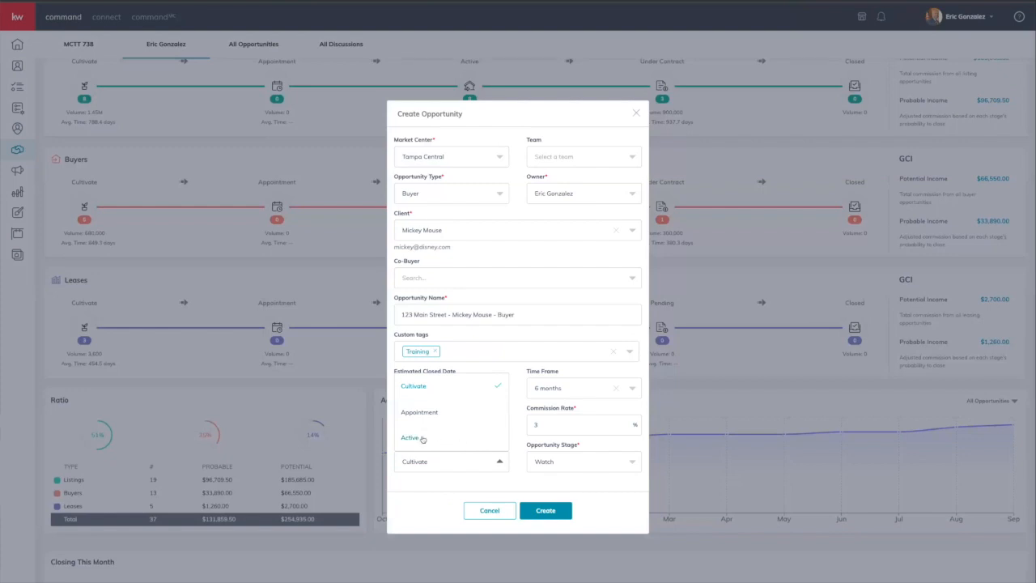
{"action": "left_click", "coordinate": [416, 437]}
{"action": "left_click", "coordinate": [567, 463]}
{"action": "left_click", "coordinate": [559, 416]}
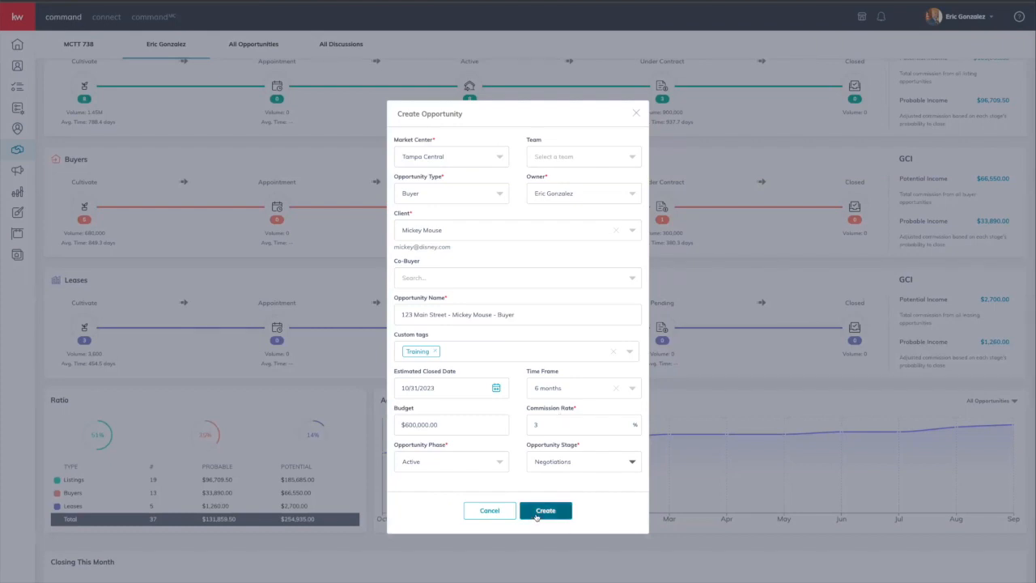
{"action": "left_click", "coordinate": [536, 512]}
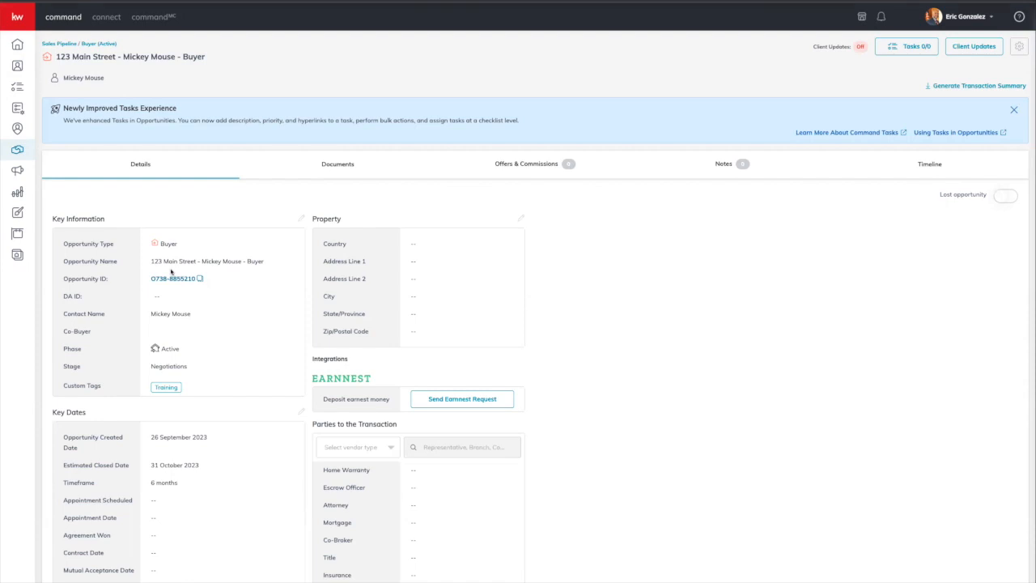
Step: Save the property address as 123 Main Street, Safety Harbor, FL 34695, United States
{"action": "left_click", "coordinate": [522, 218]}
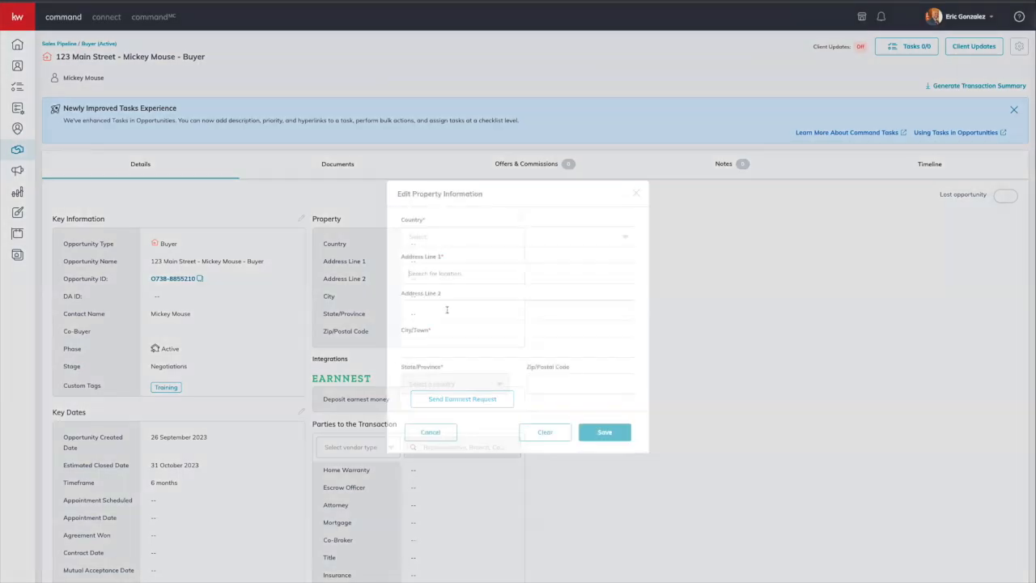
{"action": "left_click", "coordinate": [451, 237]}
{"action": "left_click", "coordinate": [444, 257]}
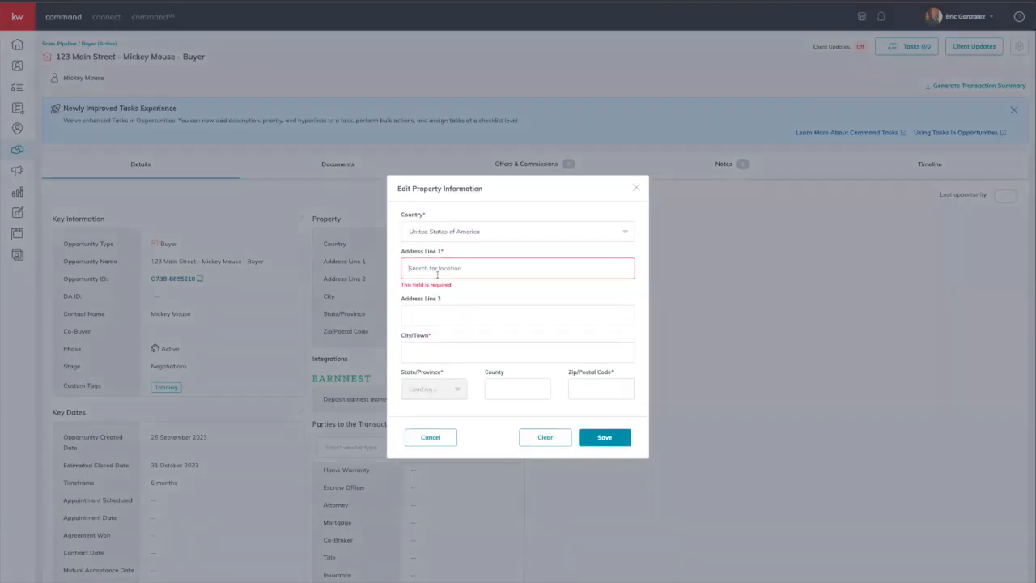
{"action": "left_click", "coordinate": [438, 272]}
{"action": "type", "text": "123 MAin"}
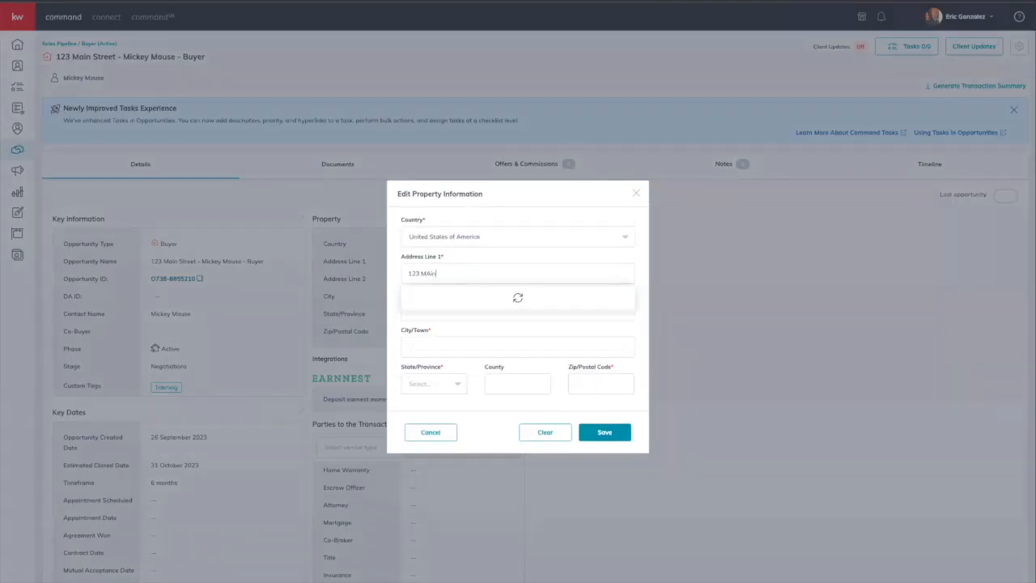
{"action": "key", "text": "BackSpace"}
{"action": "key", "text": "BackSpace"}
{"action": "key", "text": "BackSpace"}
{"action": "type", "text": "ain stre"}
{"action": "left_click", "coordinate": [427, 297]}
{"action": "left_click", "coordinate": [604, 433]}
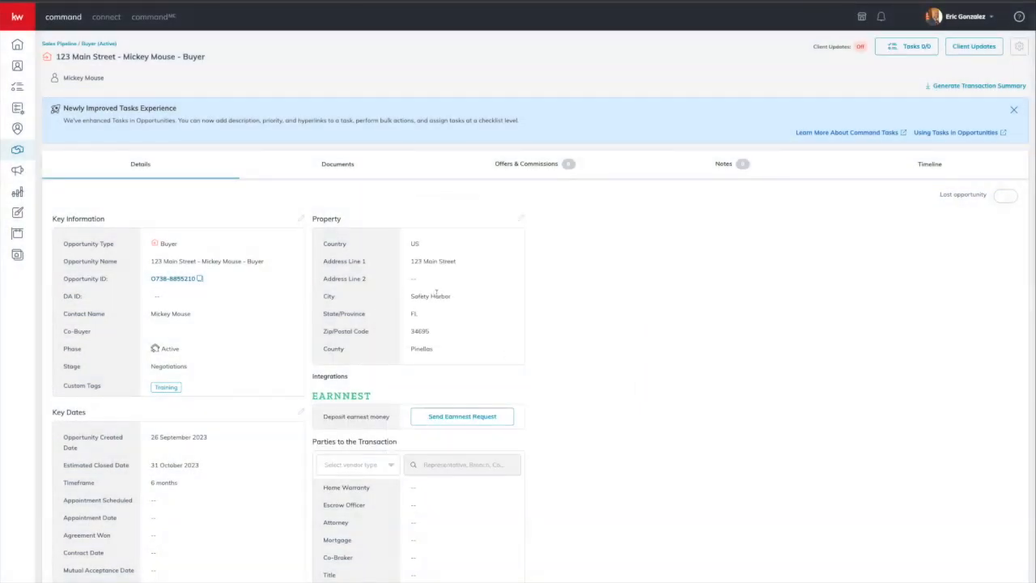
{"action": "scroll", "coordinate": [437, 296], "scroll_direction": "down", "scroll_amount": 2}
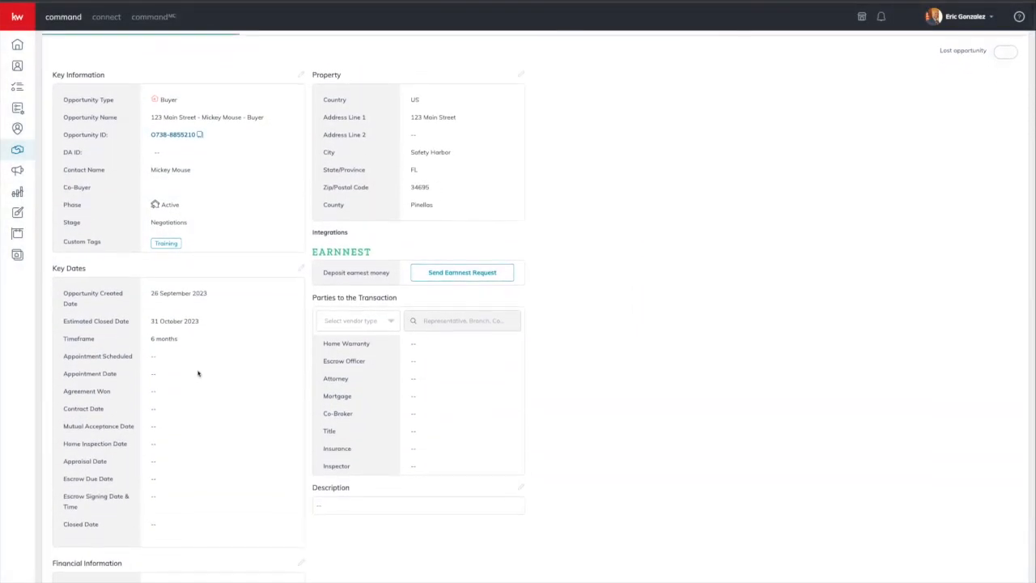
{"action": "scroll", "coordinate": [197, 373], "scroll_direction": "down", "scroll_amount": 2}
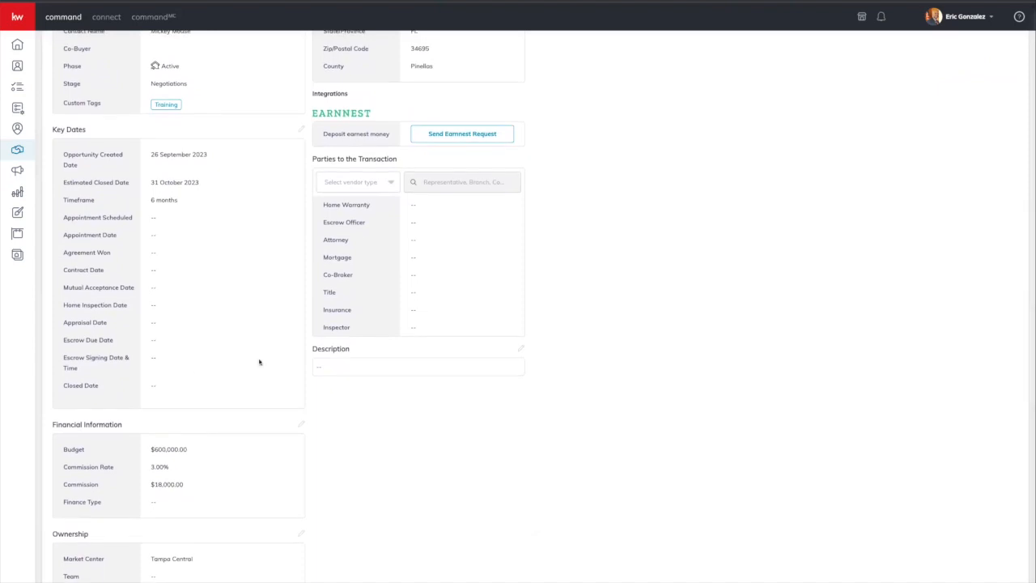
{"action": "left_click", "coordinate": [521, 349]}
{"action": "left_click", "coordinate": [478, 319]}
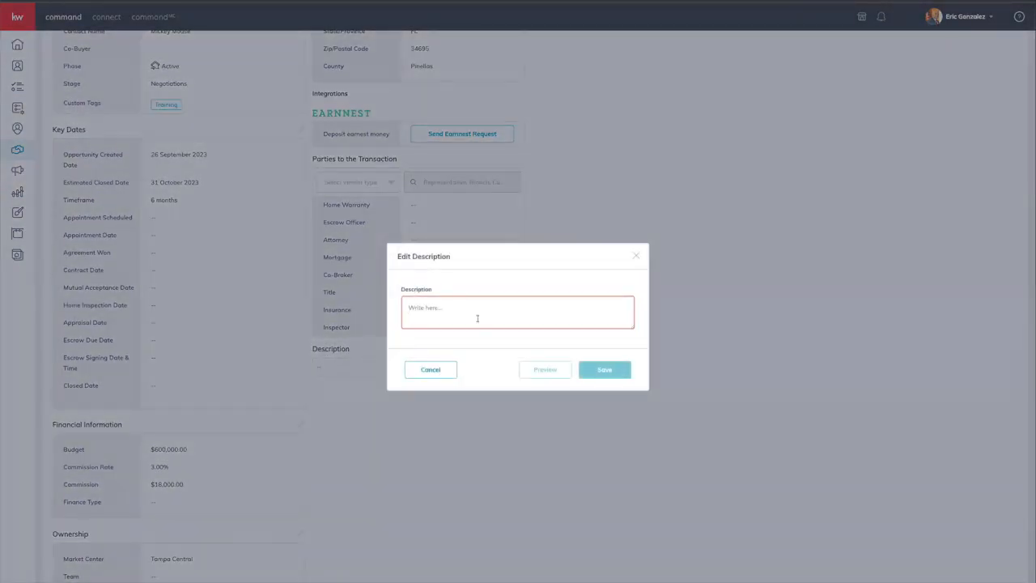
{"action": "type", "text": "Magin"}
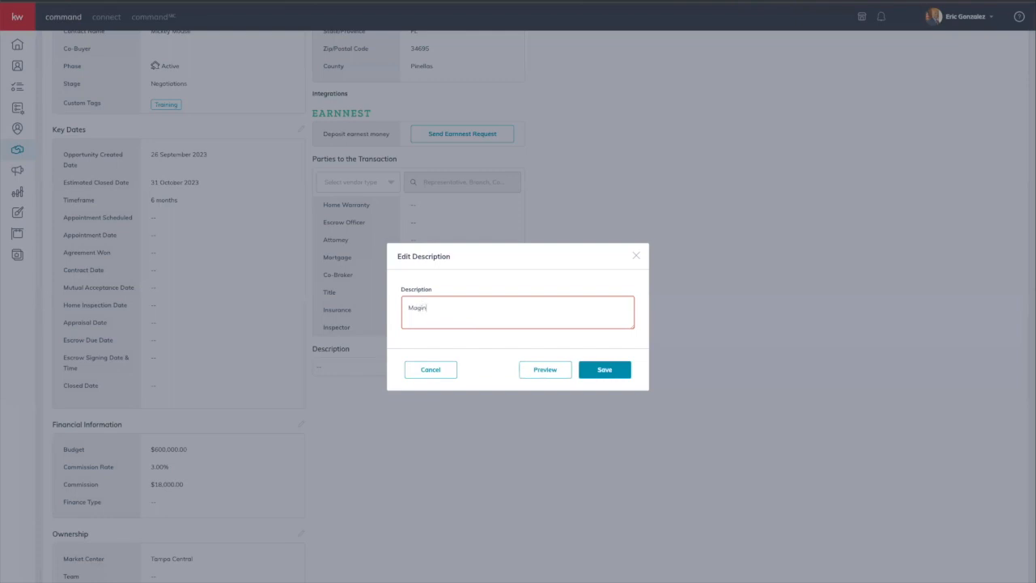
{"action": "type", "text": " Kingdom"}
{"action": "key", "text": "BackSpace"}
{"action": "key", "text": "BackSpace"}
{"action": "key", "text": "BackSpace"}
{"action": "type", "text": "dom"}
{"action": "left_click", "coordinate": [604, 369]}
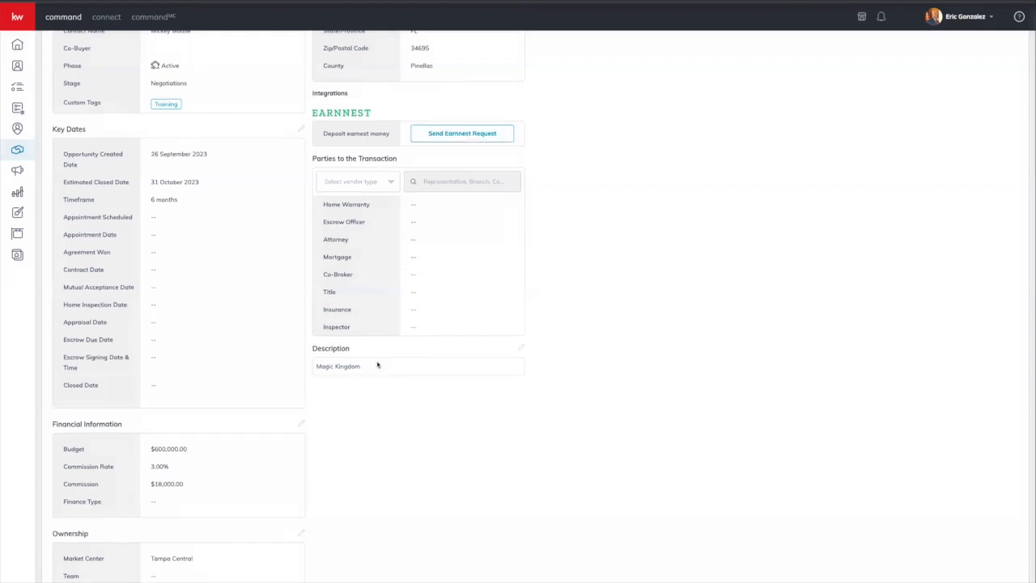
{"action": "scroll", "coordinate": [278, 329], "scroll_direction": "up", "scroll_amount": 5}
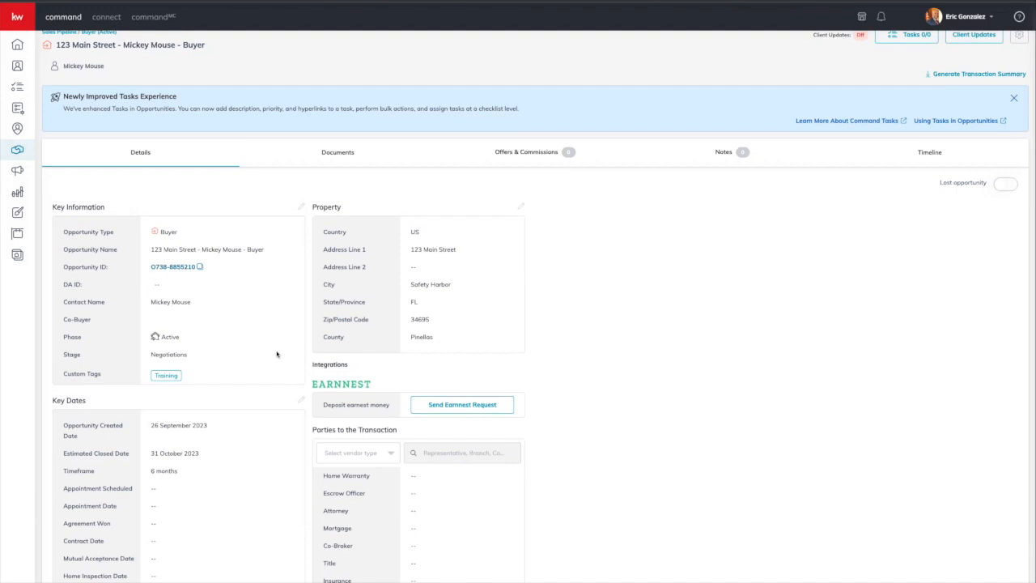
Step: Apply the Residential checklist type on the opportunity's Documents tab
{"action": "left_click", "coordinate": [334, 157]}
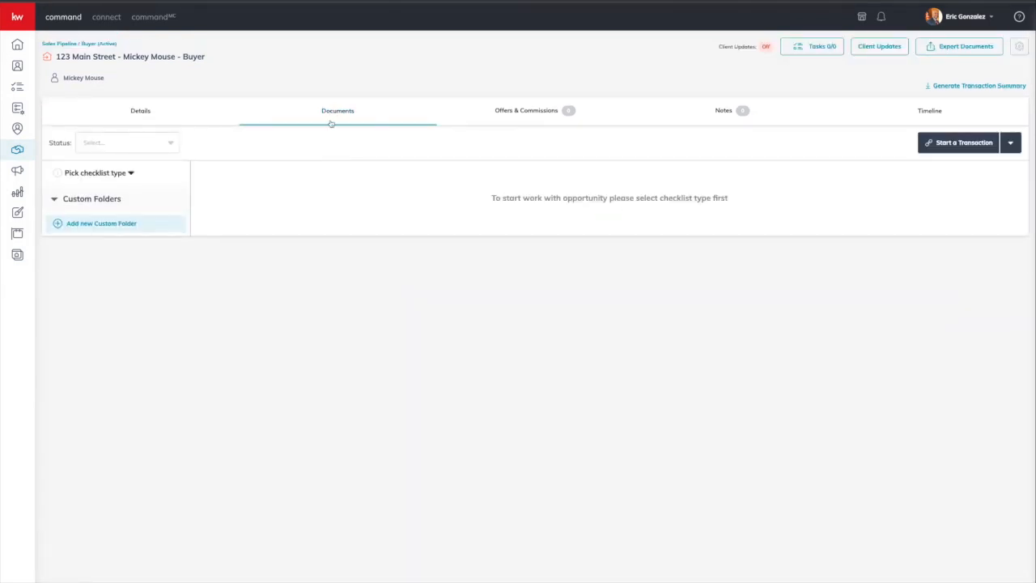
{"action": "left_click", "coordinate": [118, 174]}
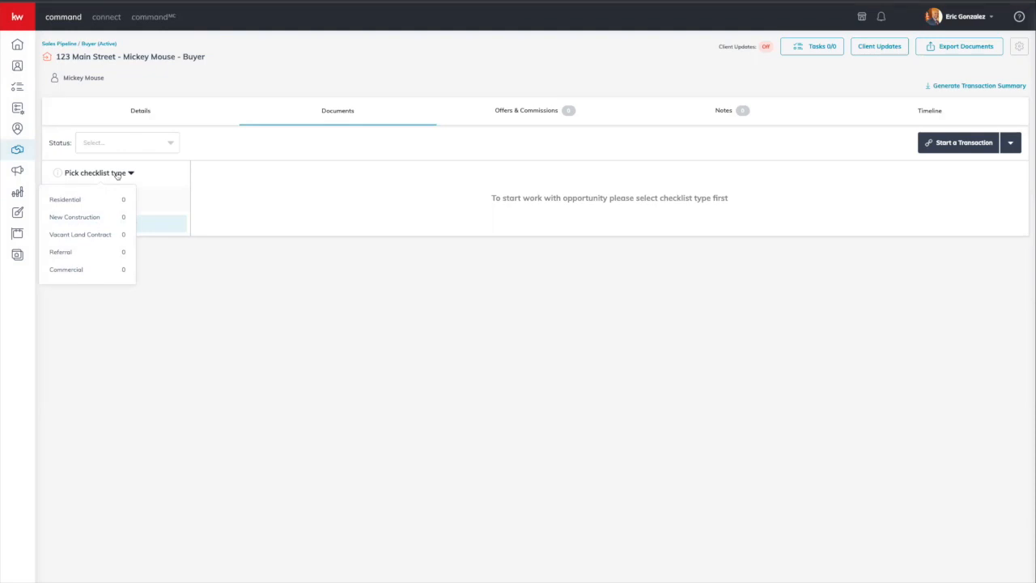
{"action": "left_click", "coordinate": [86, 207]}
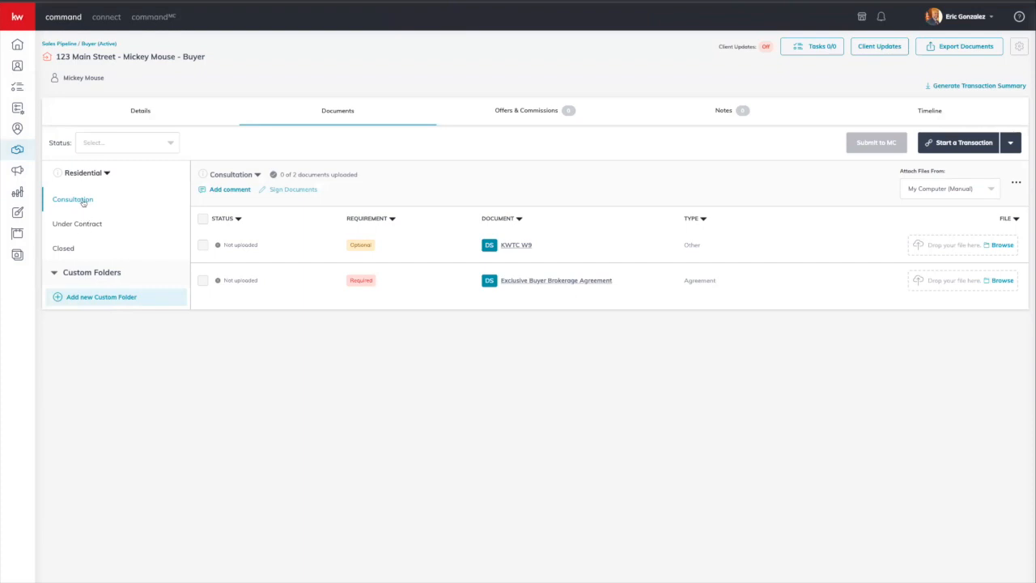
{"action": "left_click", "coordinate": [512, 246]}
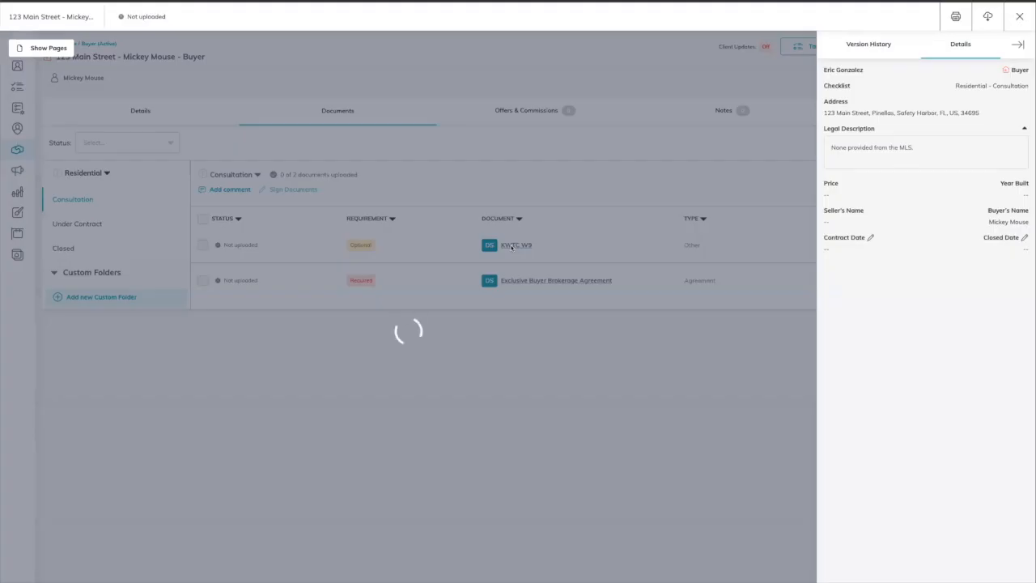
{"action": "scroll", "coordinate": [406, 349], "scroll_direction": "down", "scroll_amount": 4}
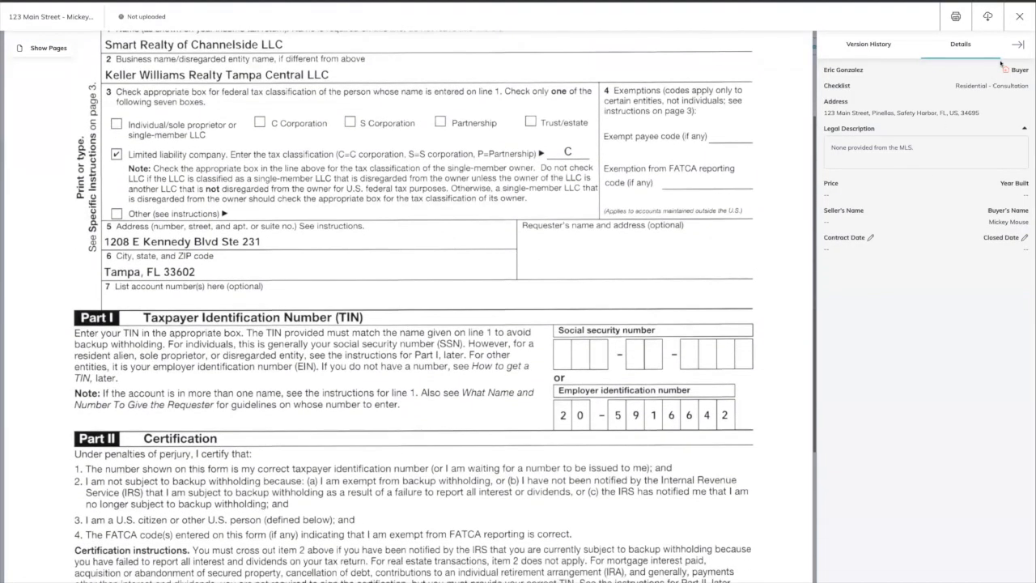
{"action": "left_click", "coordinate": [1022, 15]}
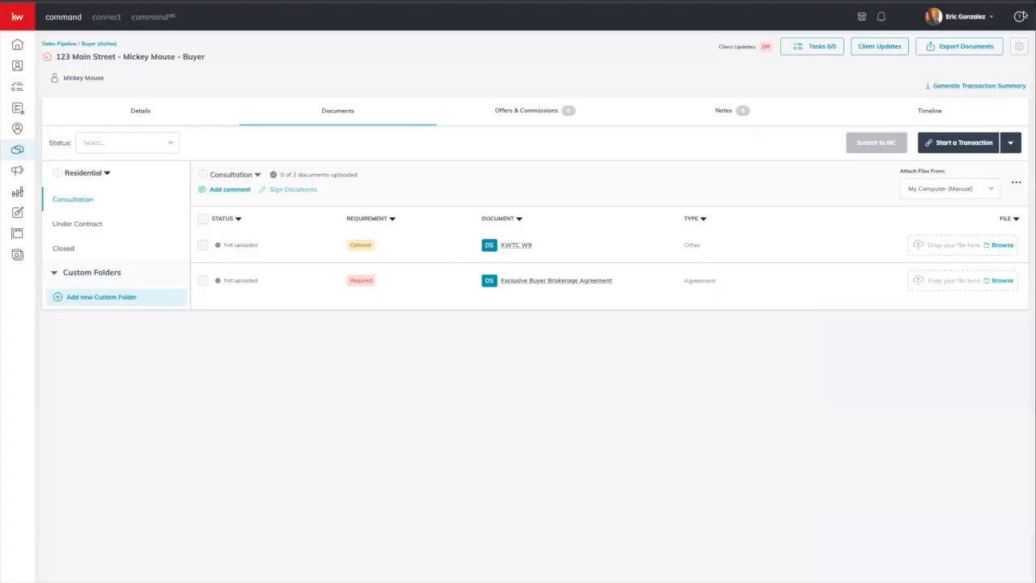
{"action": "left_click", "coordinate": [562, 281]}
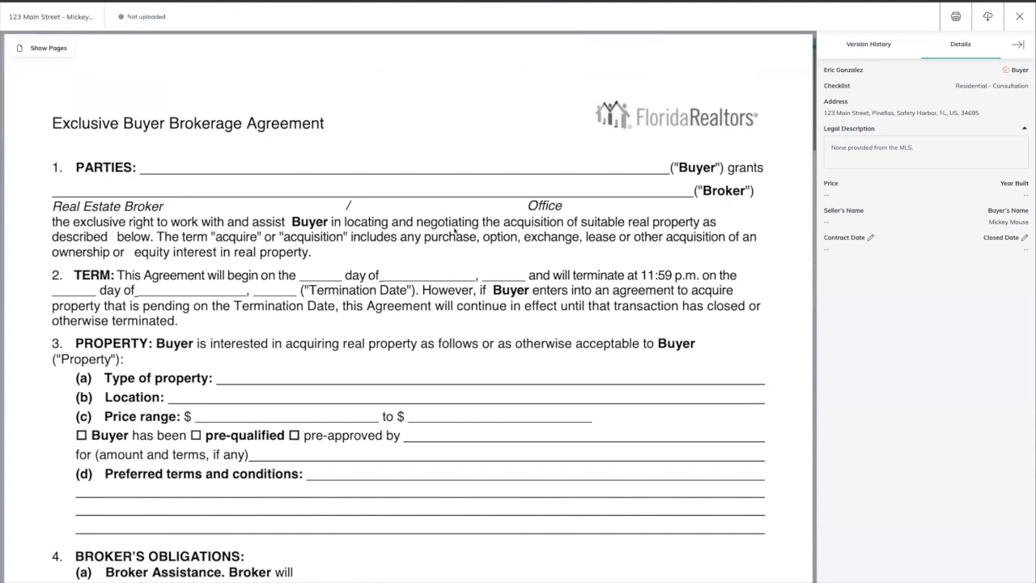
{"action": "scroll", "coordinate": [388, 274], "scroll_direction": "down", "scroll_amount": 5}
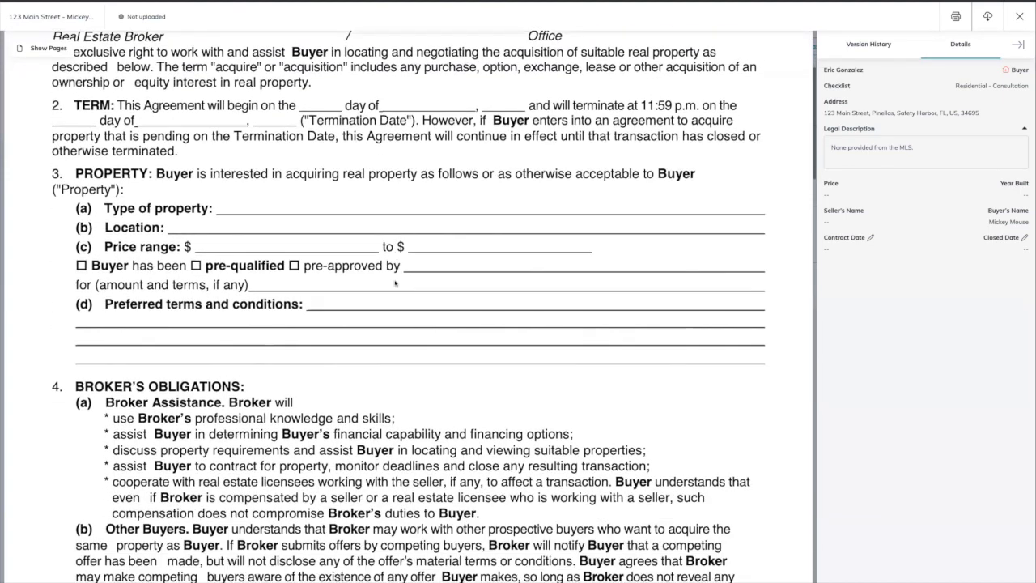
{"action": "scroll", "coordinate": [394, 280], "scroll_direction": "down", "scroll_amount": 1}
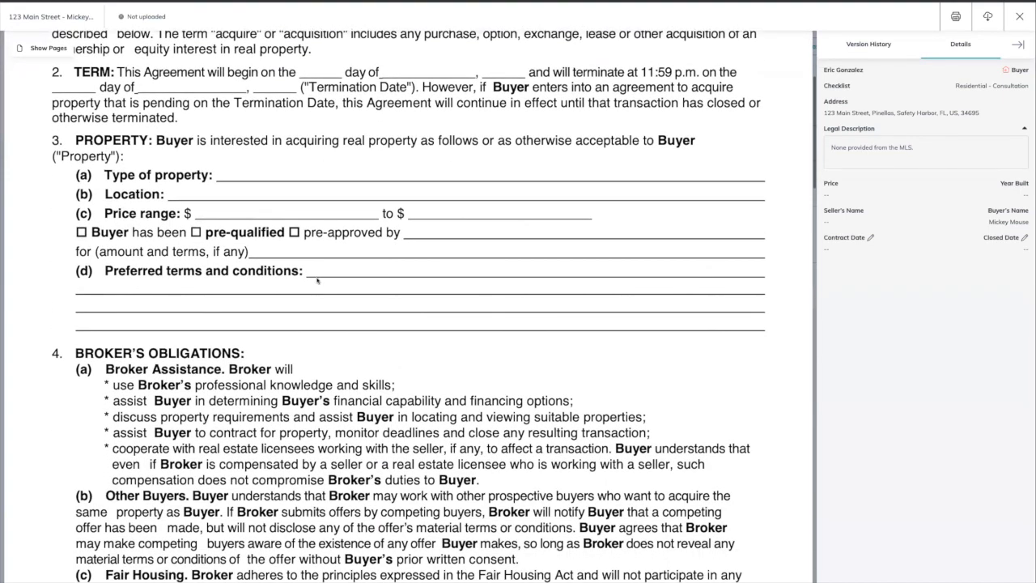
{"action": "scroll", "coordinate": [316, 281], "scroll_direction": "down", "scroll_amount": 10}
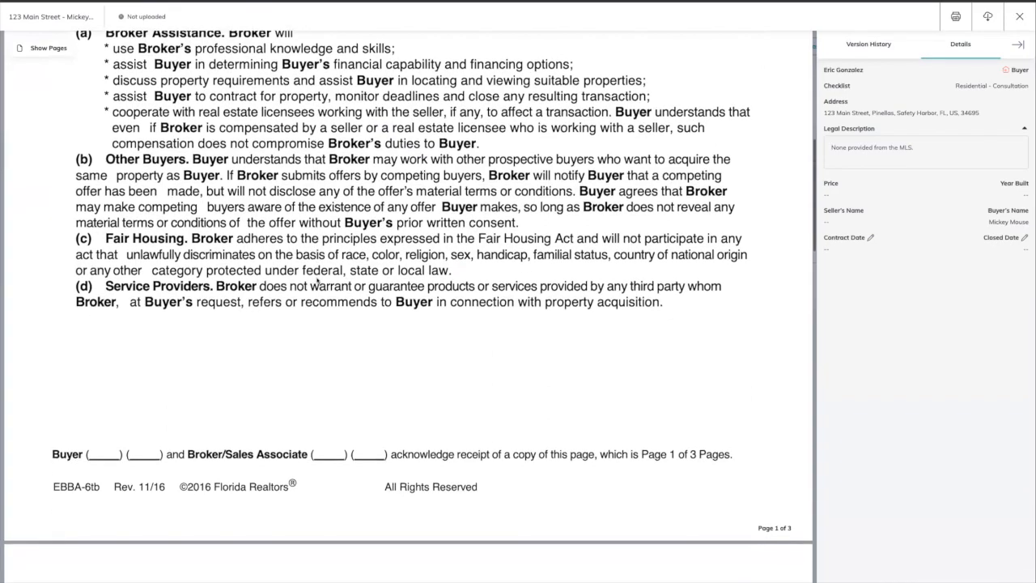
{"action": "scroll", "coordinate": [317, 281], "scroll_direction": "down", "scroll_amount": 15}
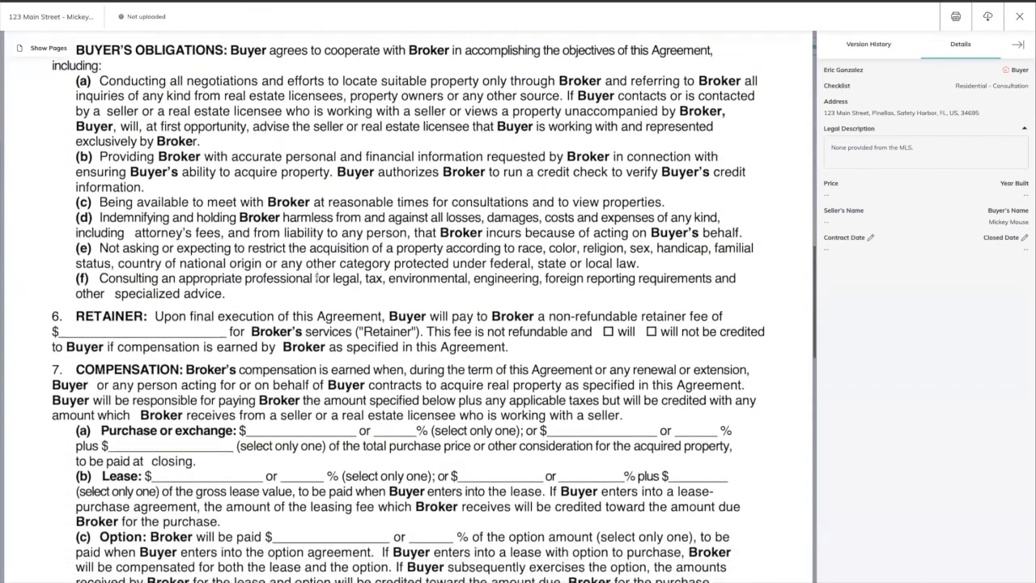
{"action": "scroll", "coordinate": [316, 278], "scroll_direction": "down", "scroll_amount": 3}
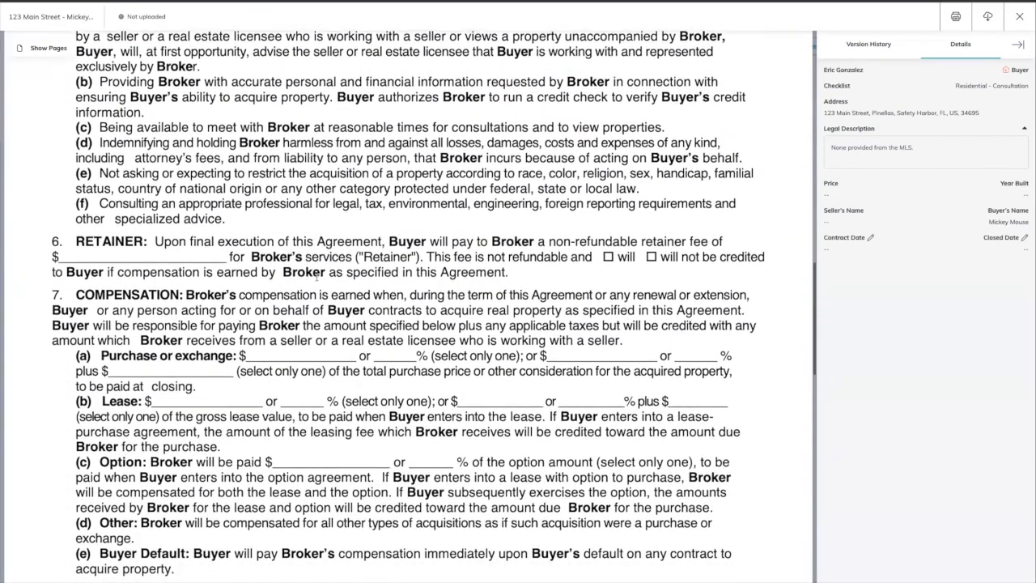
{"action": "scroll", "coordinate": [317, 277], "scroll_direction": "down", "scroll_amount": 2}
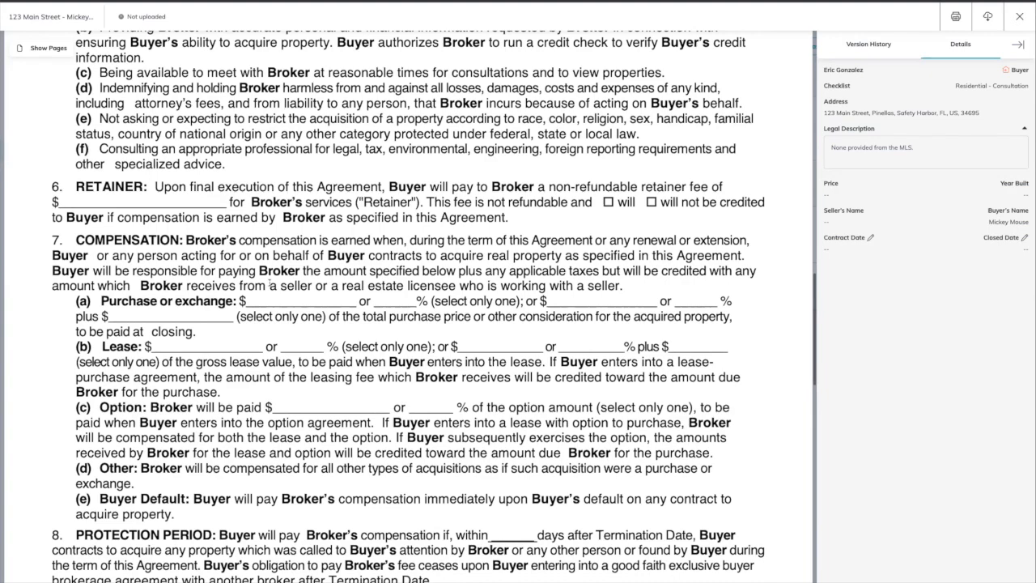
{"action": "scroll", "coordinate": [315, 151], "scroll_direction": "up", "scroll_amount": 12}
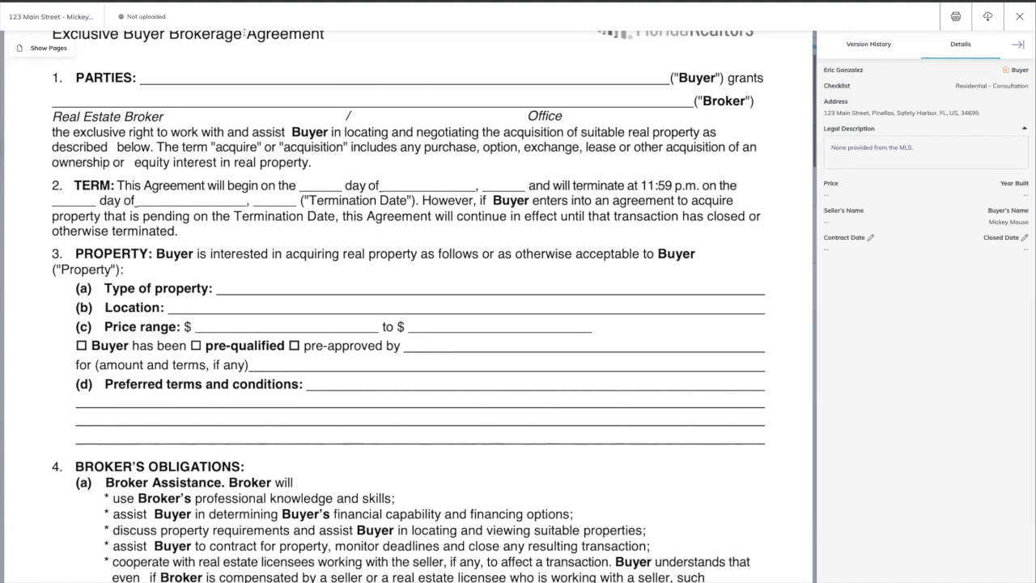
{"action": "scroll", "coordinate": [235, 74], "scroll_direction": "up", "scroll_amount": 2}
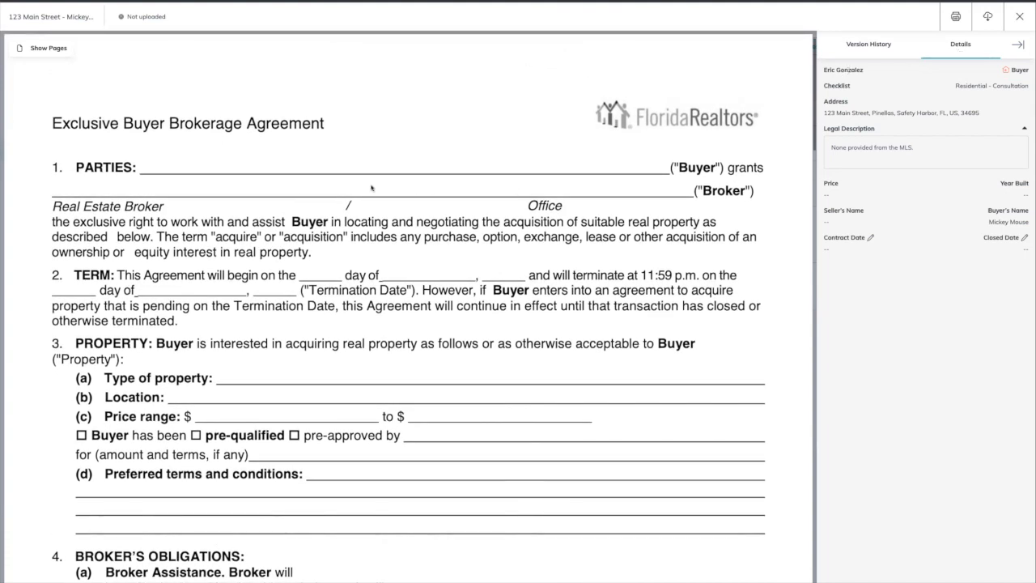
{"action": "left_click", "coordinate": [1020, 18]}
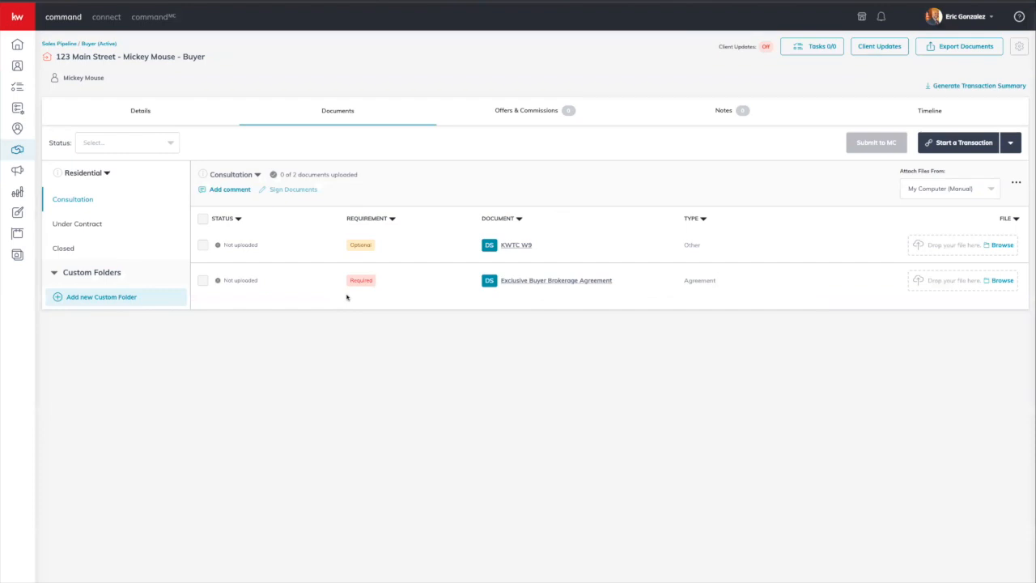
Step: Show the Under Contract folder's 27 documents, starting with Executed Current Contract
{"action": "left_click", "coordinate": [87, 225]}
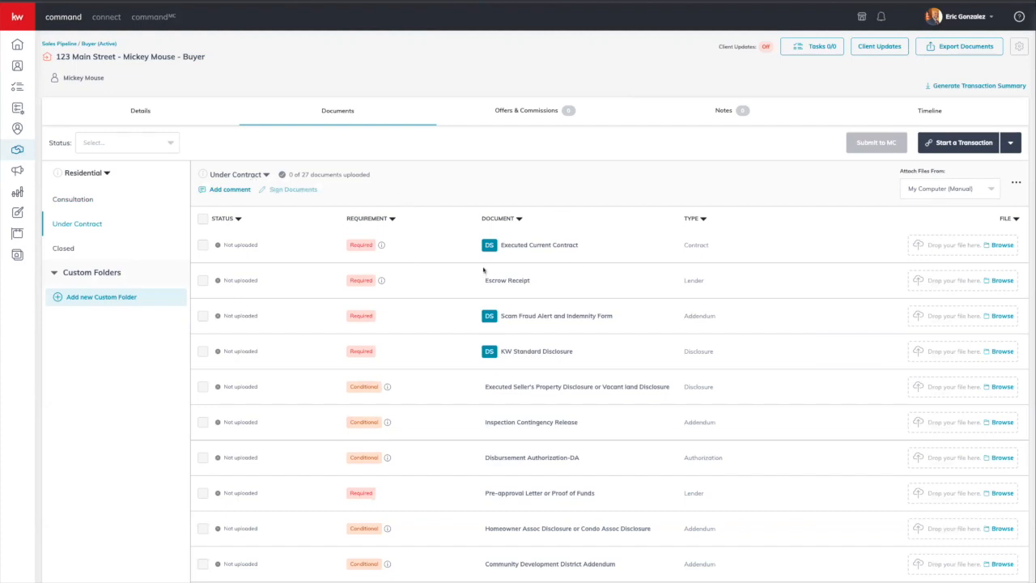
{"action": "left_click", "coordinate": [368, 219]}
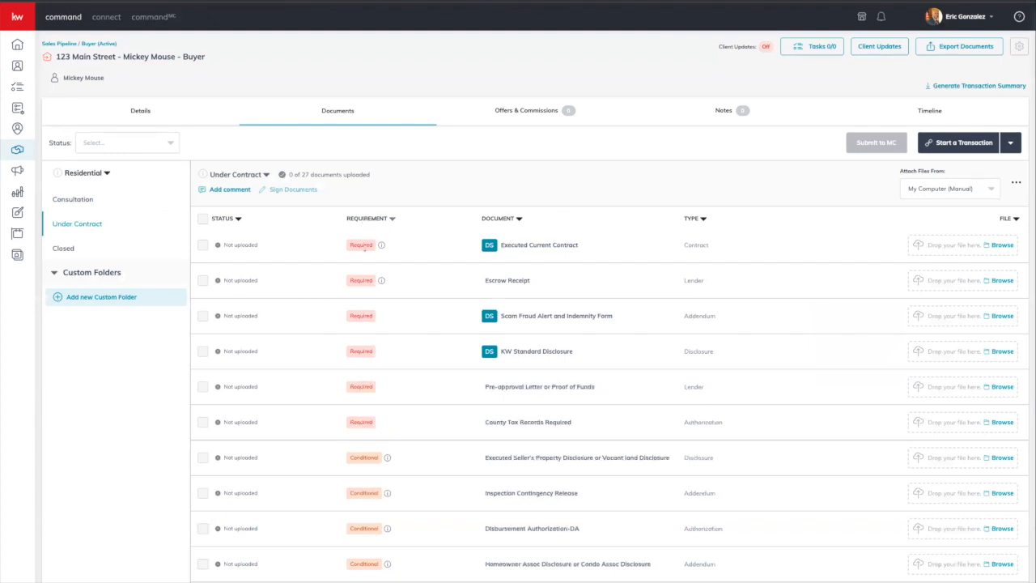
{"action": "scroll", "coordinate": [368, 368], "scroll_direction": "down", "scroll_amount": 1}
{"action": "scroll", "coordinate": [367, 369], "scroll_direction": "down", "scroll_amount": 7}
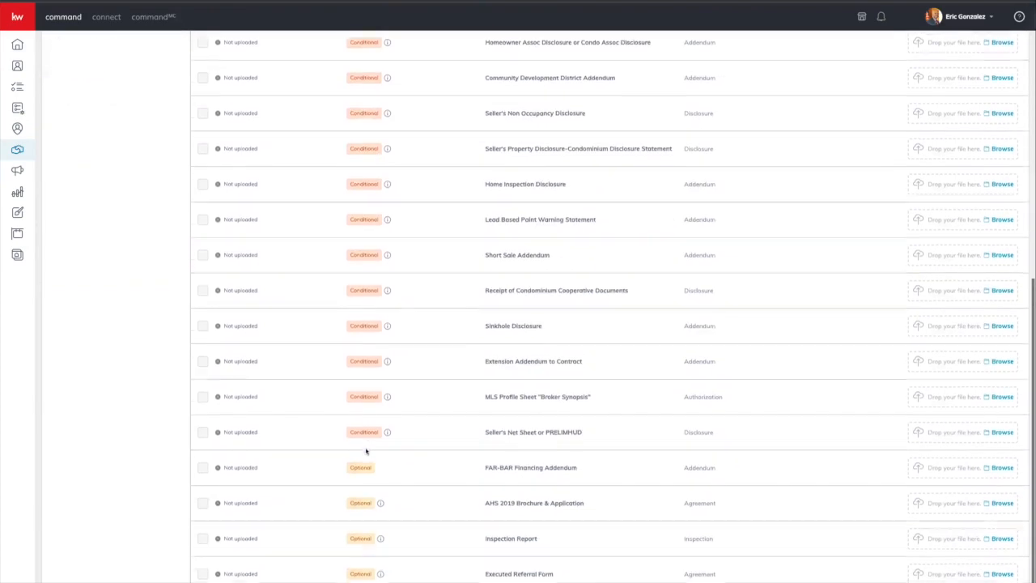
{"action": "scroll", "coordinate": [366, 452], "scroll_direction": "up", "scroll_amount": 8}
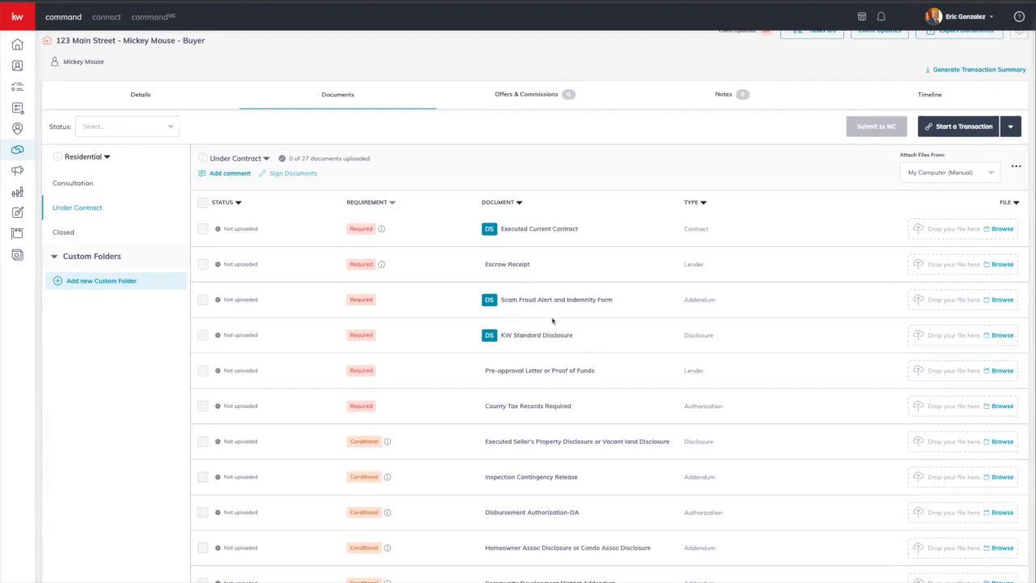
{"action": "scroll", "coordinate": [510, 324], "scroll_direction": "down", "scroll_amount": 1}
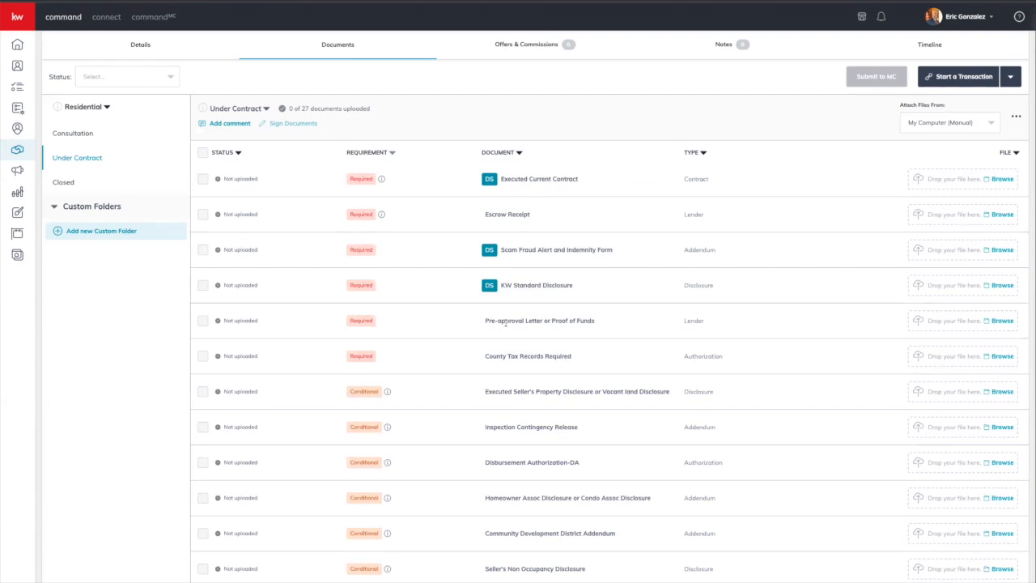
{"action": "scroll", "coordinate": [506, 322], "scroll_direction": "down", "scroll_amount": 5}
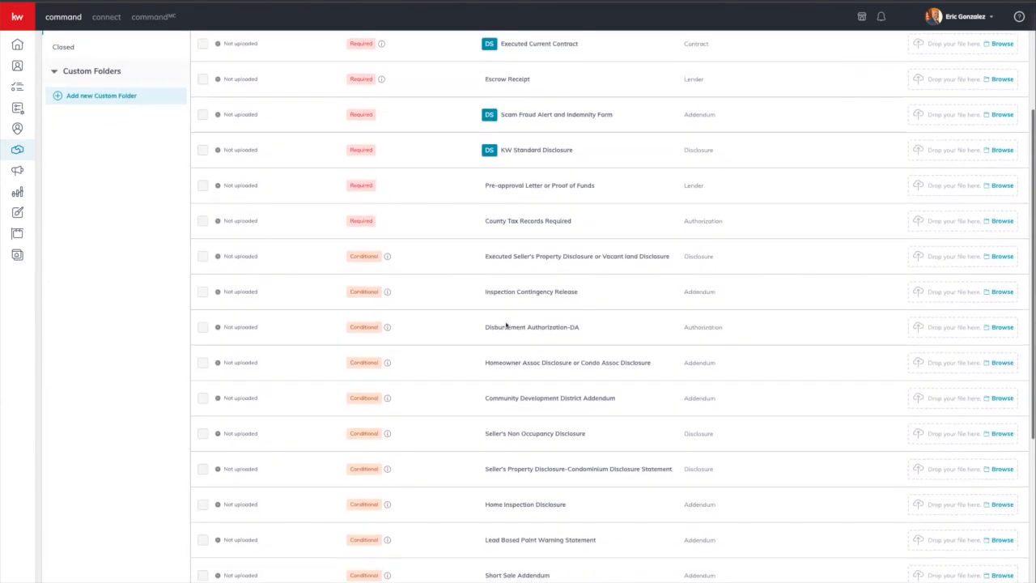
{"action": "scroll", "coordinate": [387, 415], "scroll_direction": "down", "scroll_amount": 5}
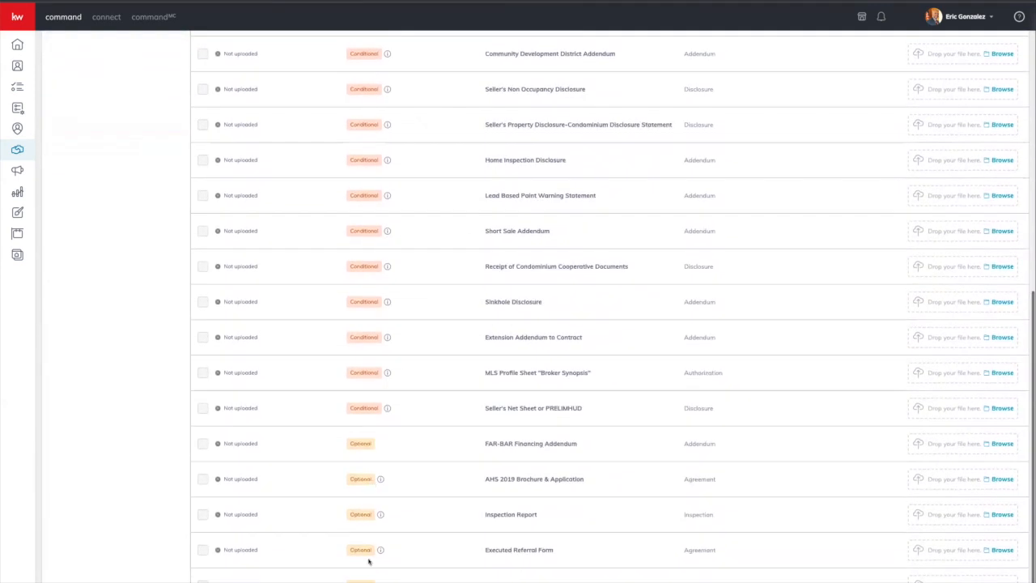
{"action": "scroll", "coordinate": [369, 518], "scroll_direction": "up", "scroll_amount": 3}
{"action": "scroll", "coordinate": [366, 515], "scroll_direction": "up", "scroll_amount": 3}
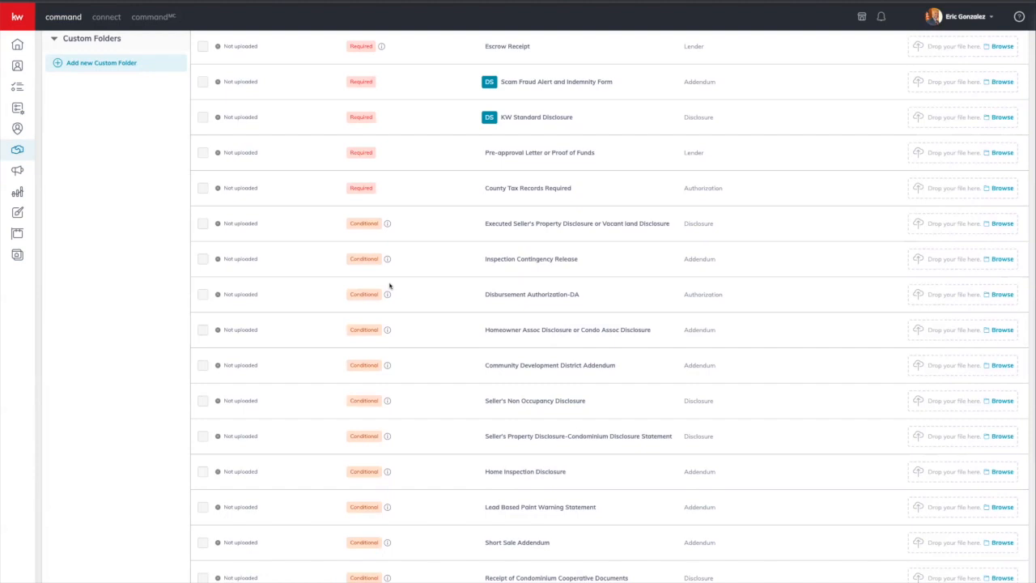
{"action": "scroll", "coordinate": [389, 286], "scroll_direction": "down", "scroll_amount": 6}
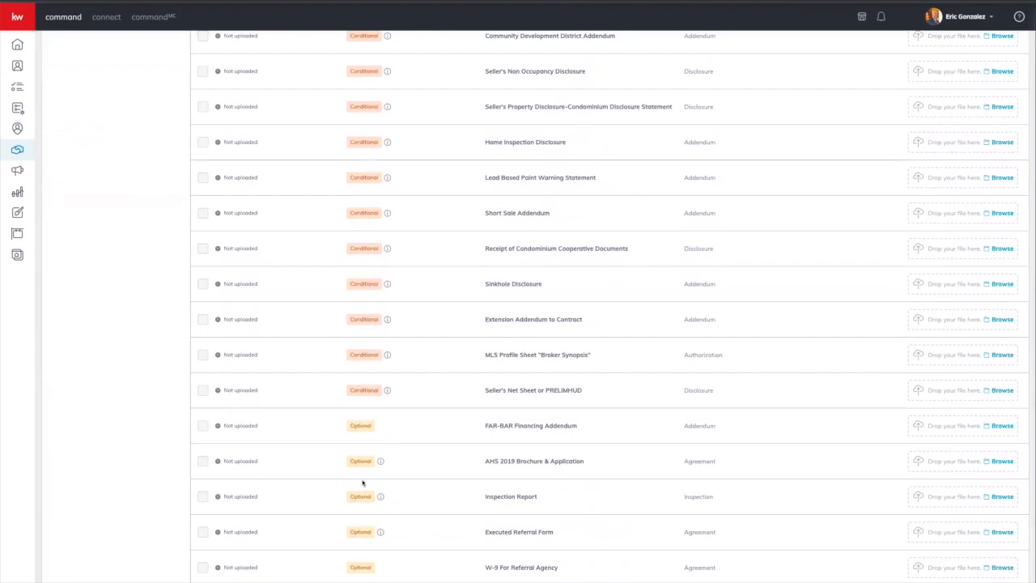
{"action": "scroll", "coordinate": [362, 483], "scroll_direction": "up", "scroll_amount": 10}
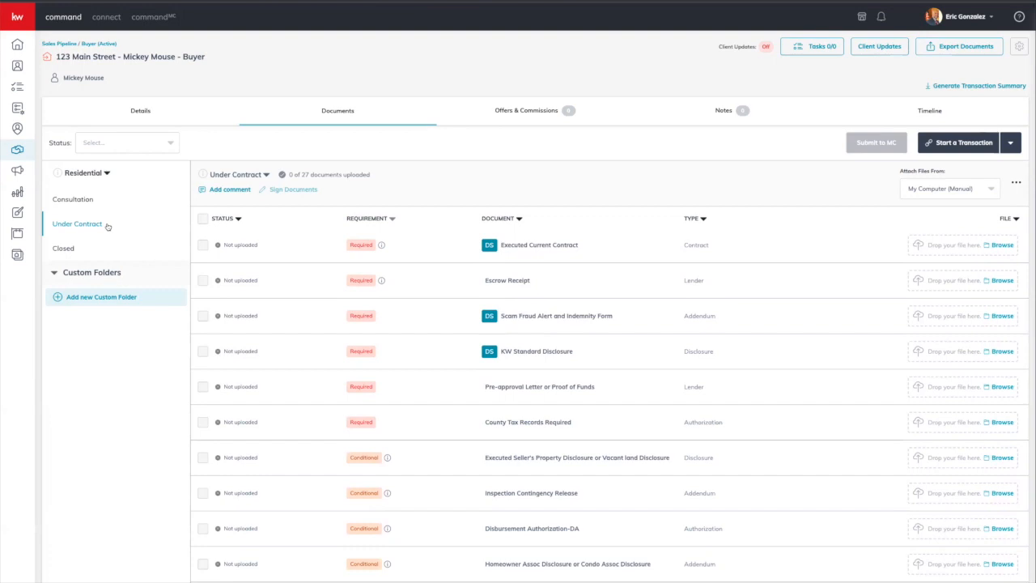
Step: Add a new version of the Under Contract checklist, named Under Contract v2
{"action": "left_click", "coordinate": [254, 176]}
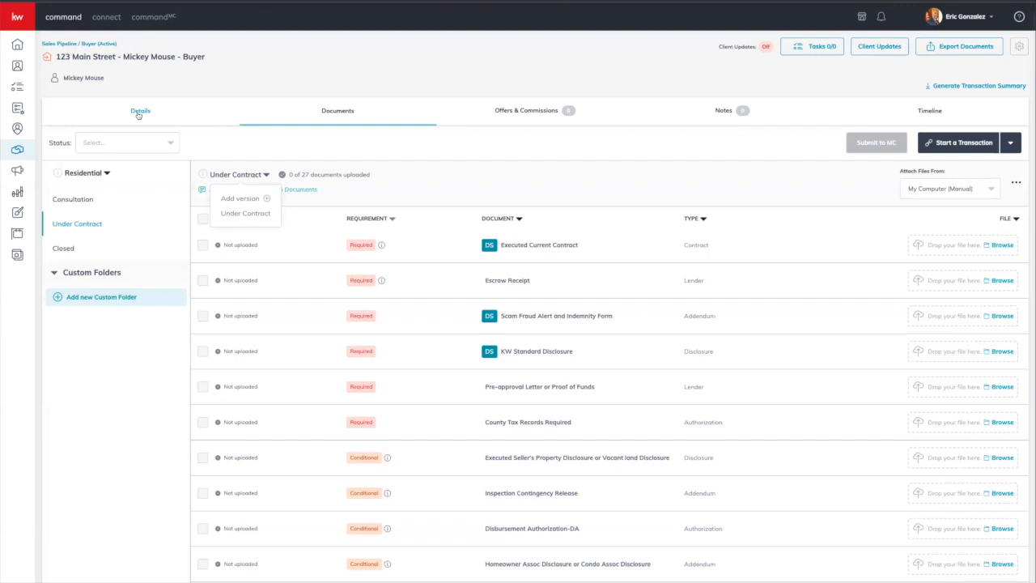
{"action": "left_click", "coordinate": [255, 199]}
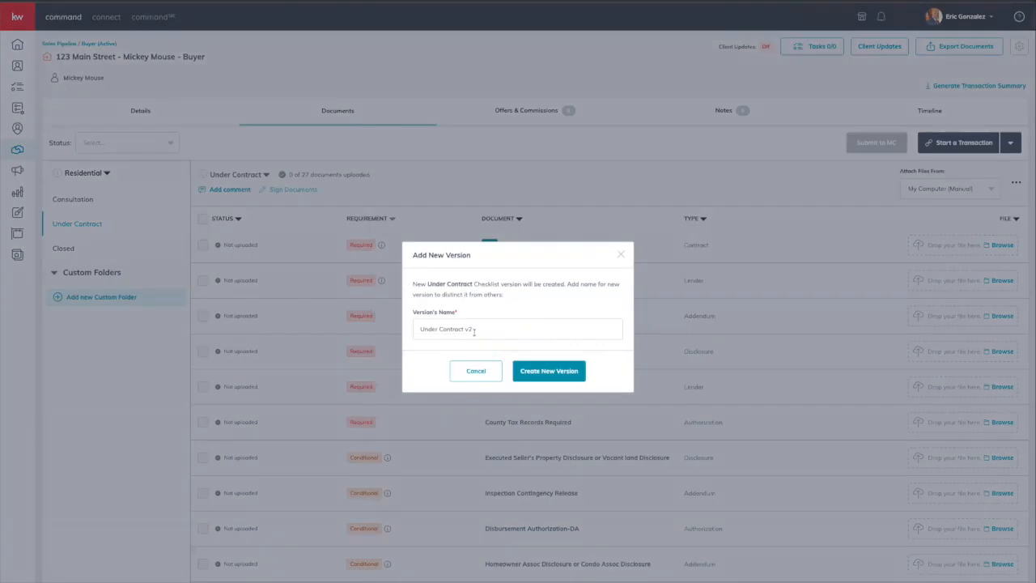
{"action": "left_click", "coordinate": [559, 374]}
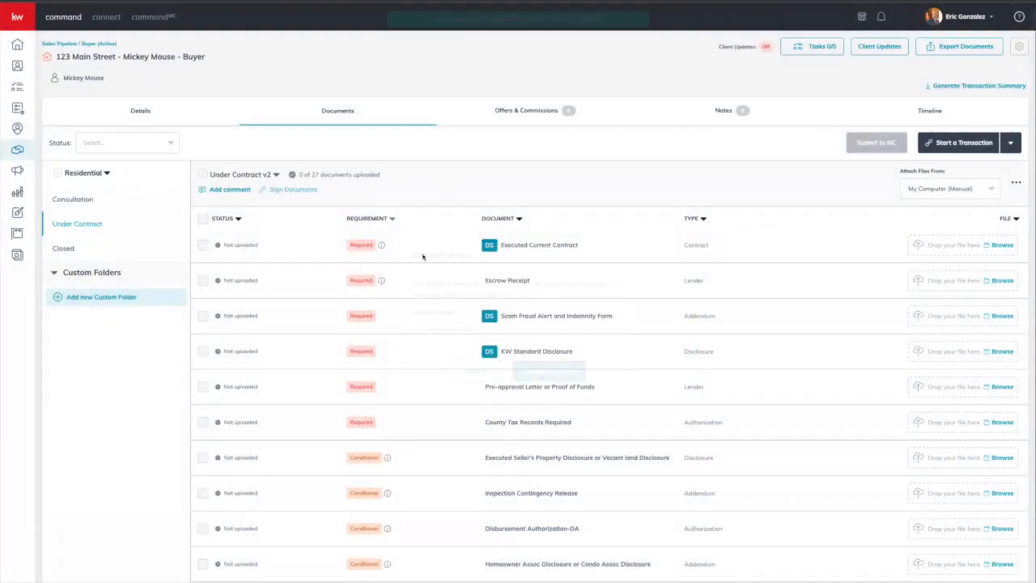
Step: Switch between Under Contract and Under Contract v2, ending on the original version
{"action": "left_click", "coordinate": [276, 176]}
{"action": "left_click", "coordinate": [247, 213]}
{"action": "left_click", "coordinate": [247, 178]}
{"action": "left_click", "coordinate": [242, 230]}
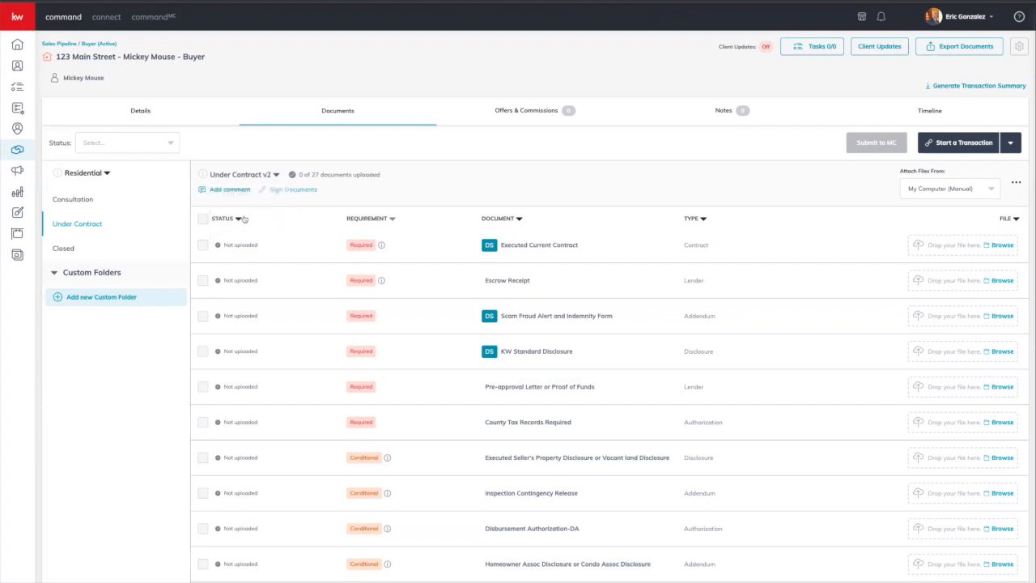
{"action": "left_click", "coordinate": [247, 177]}
{"action": "left_click", "coordinate": [239, 212]}
{"action": "left_click", "coordinate": [253, 177]}
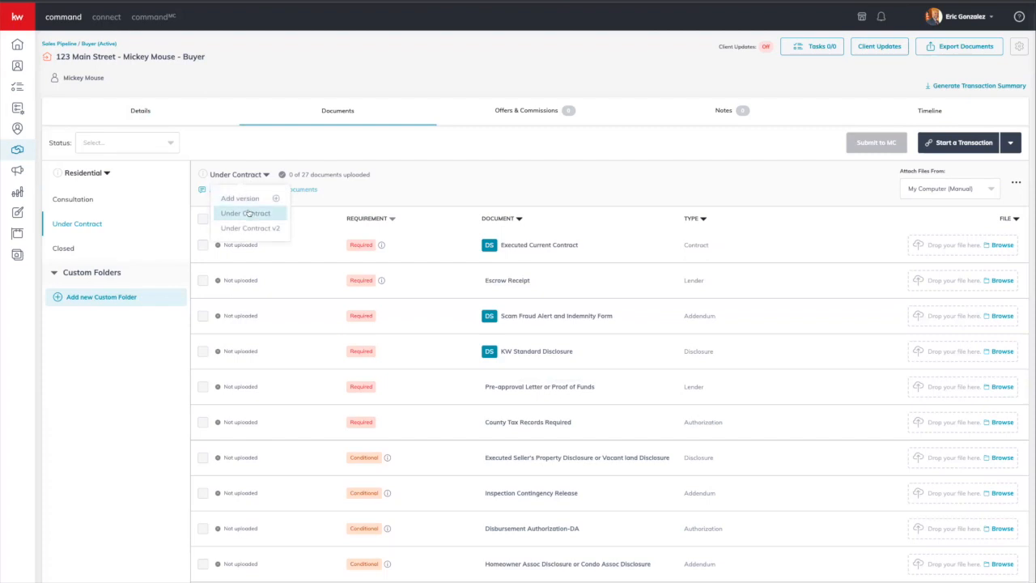
{"action": "left_click", "coordinate": [243, 227]}
{"action": "left_click", "coordinate": [237, 176]}
{"action": "left_click", "coordinate": [252, 214]}
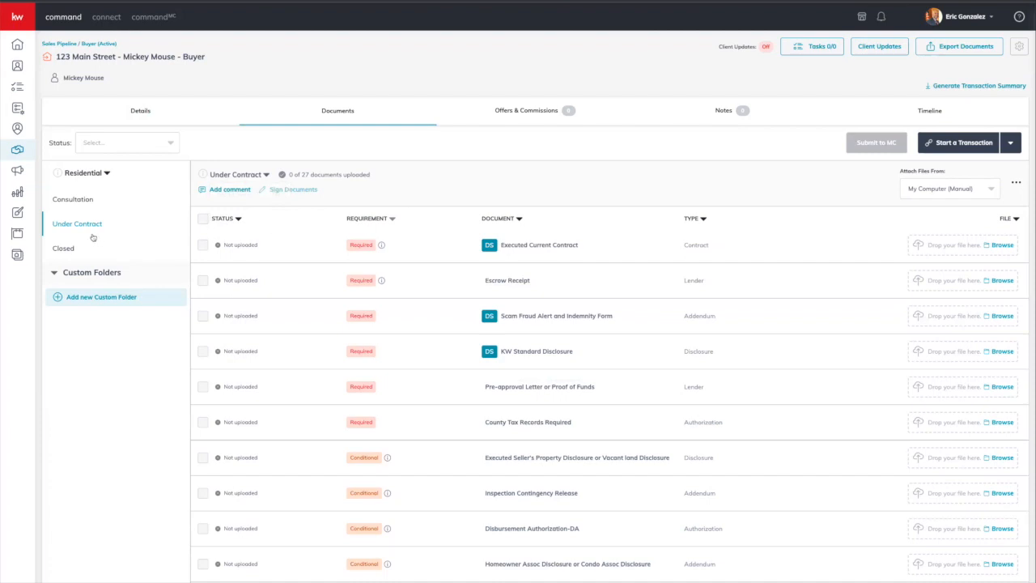
{"action": "left_click", "coordinate": [68, 250]}
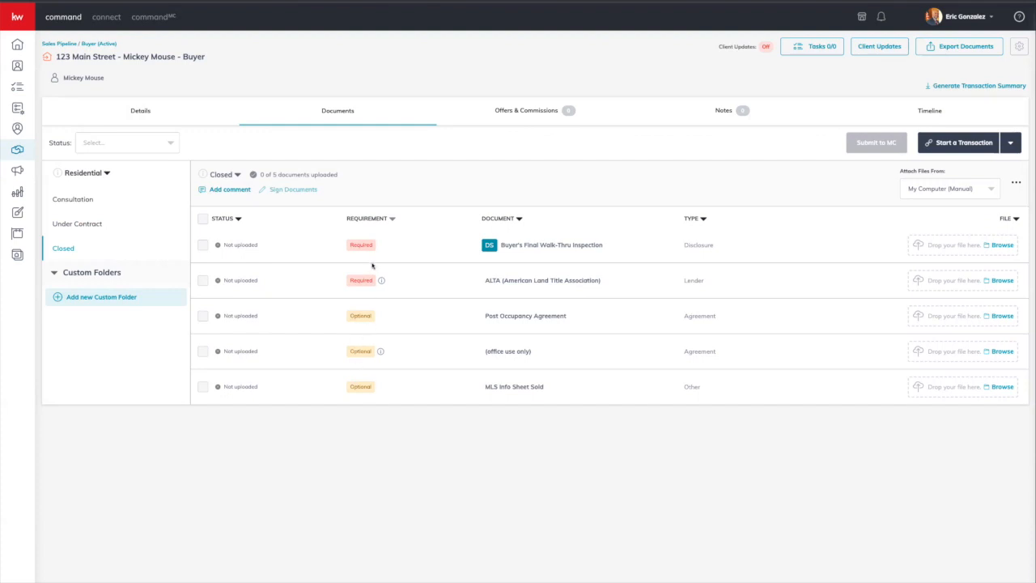
{"action": "left_click", "coordinate": [91, 225]}
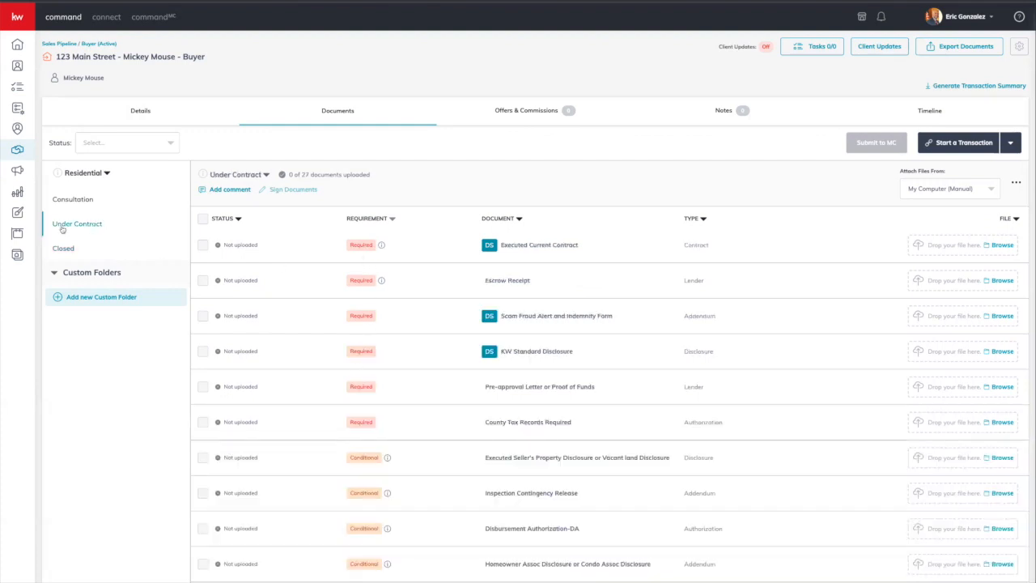
{"action": "left_click", "coordinate": [812, 48]}
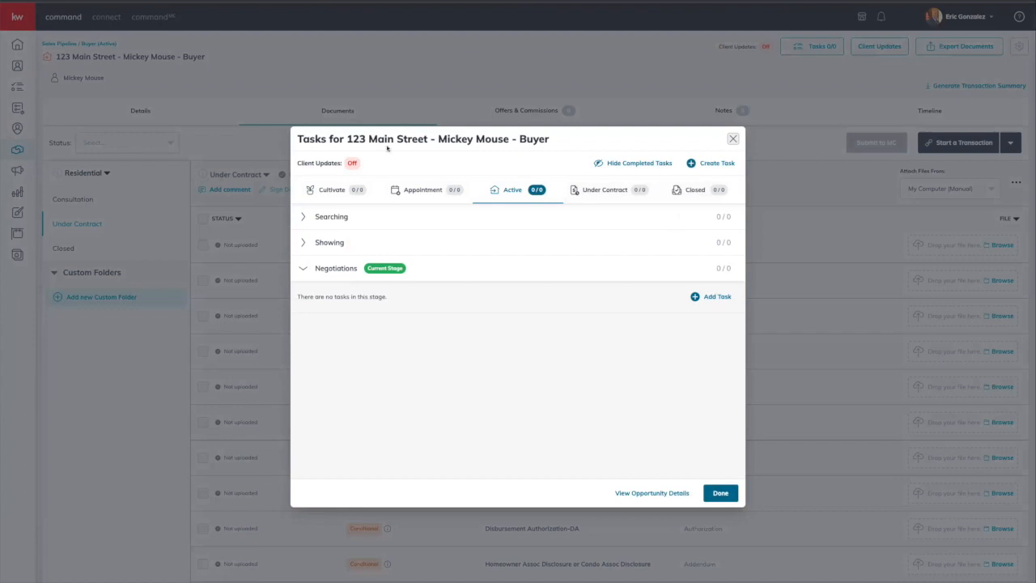
{"action": "left_click", "coordinate": [733, 139]}
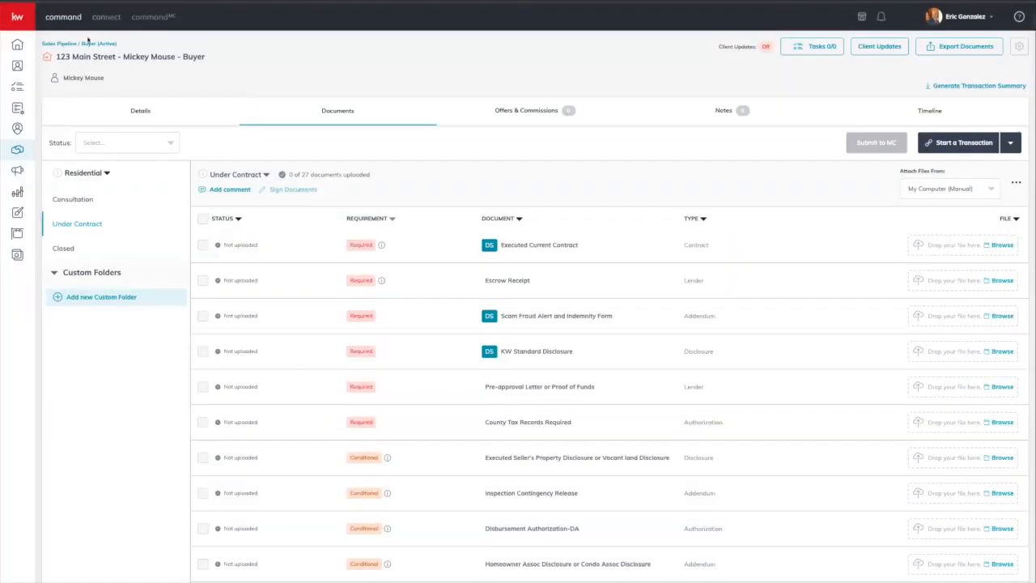
{"action": "mouse_move", "coordinate": [32, 49]}
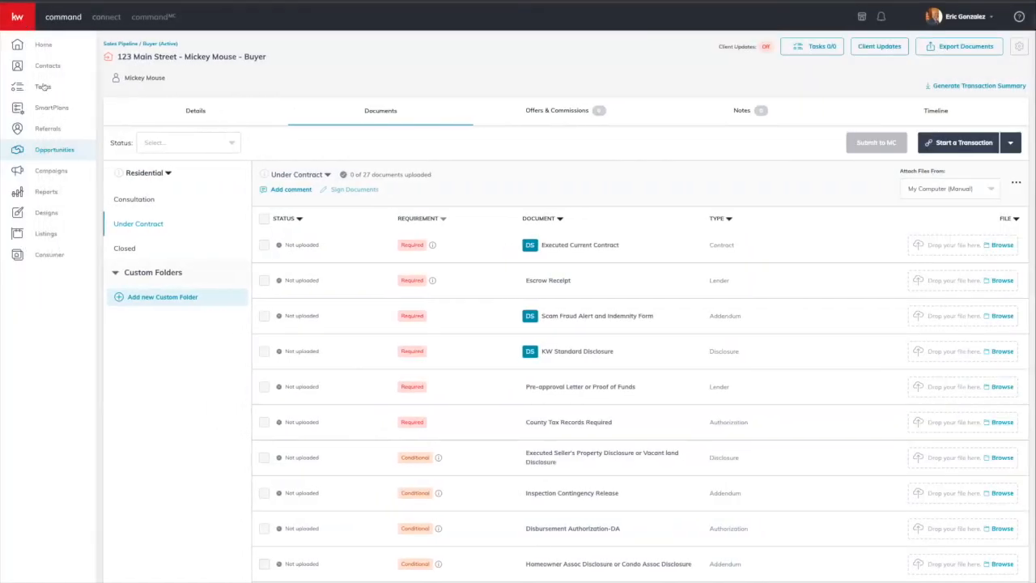
{"action": "mouse_move", "coordinate": [766, 46]}
{"action": "left_click", "coordinate": [956, 49]}
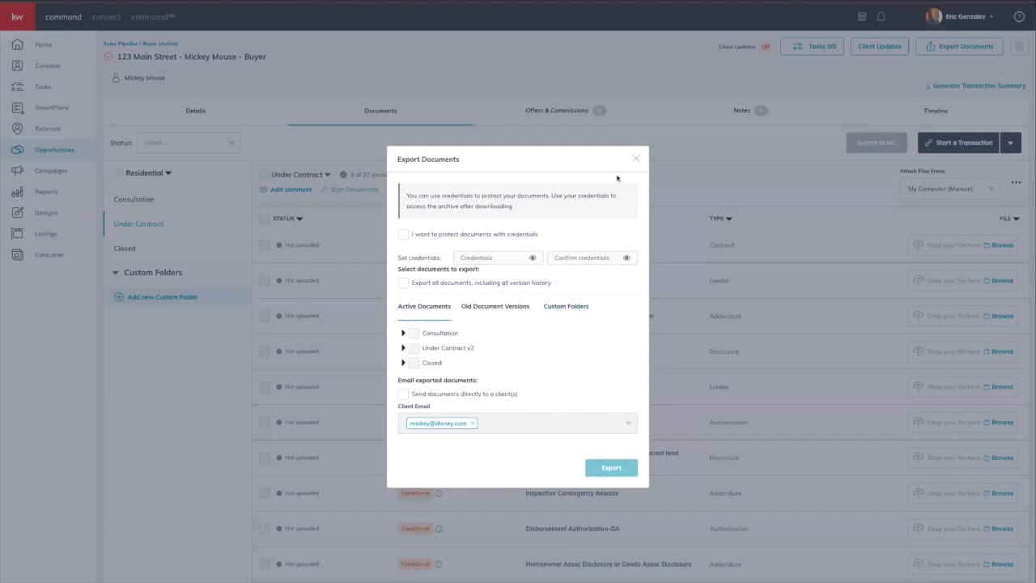
{"action": "left_click", "coordinate": [636, 159]}
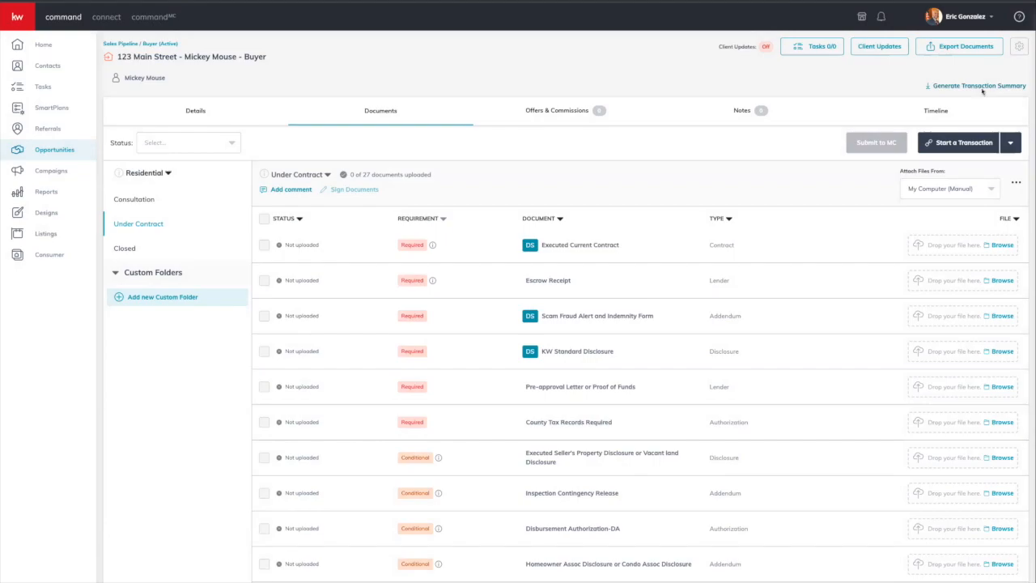
Step: Tick Transaction dates in the Transaction Summary dialog, close it, then list DocuSign and Dotloop
{"action": "left_click", "coordinate": [981, 87]}
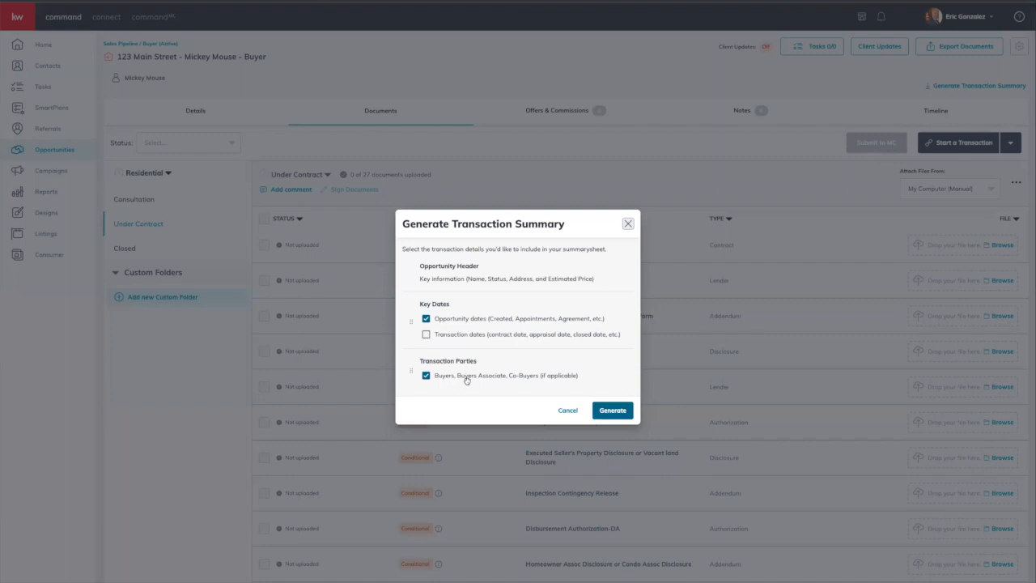
{"action": "left_click", "coordinate": [437, 338]}
{"action": "left_click", "coordinate": [621, 416]}
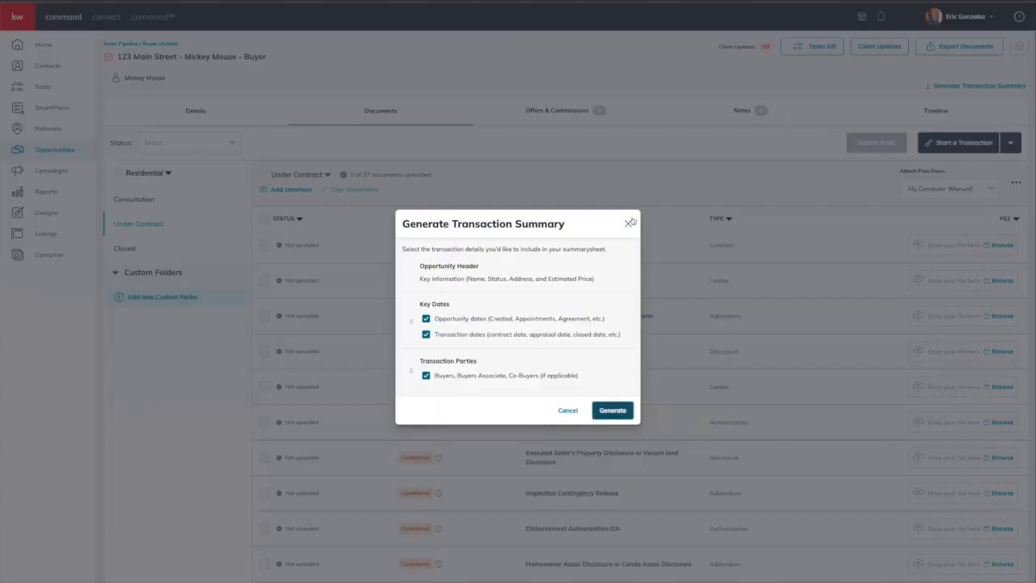
{"action": "left_click", "coordinate": [629, 224]}
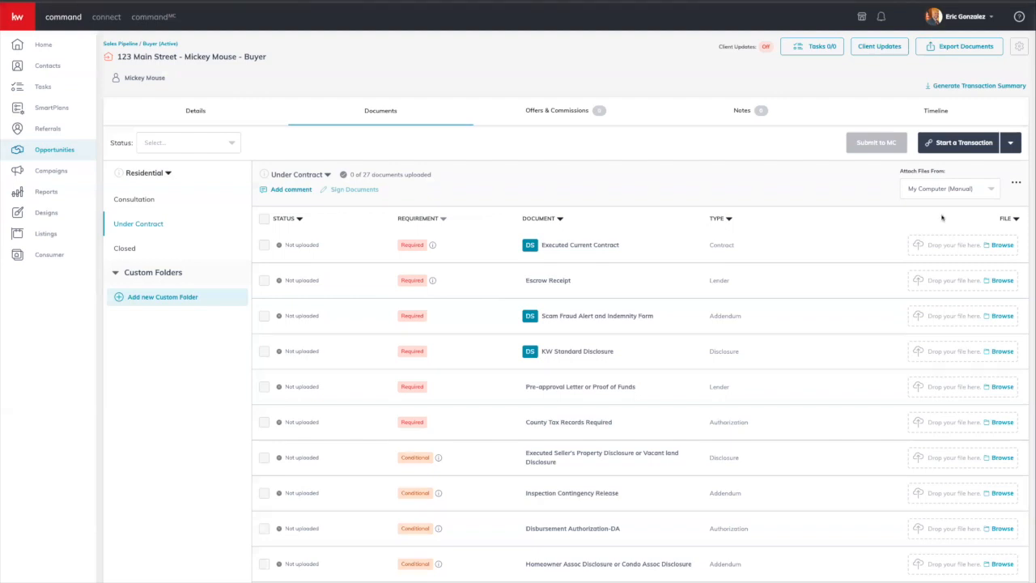
{"action": "left_click", "coordinate": [1011, 146]}
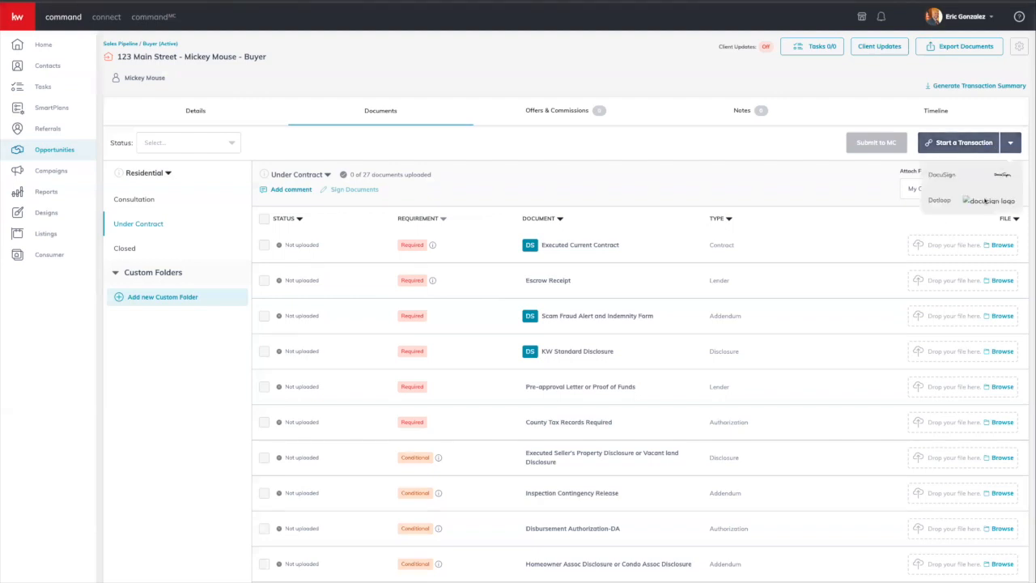
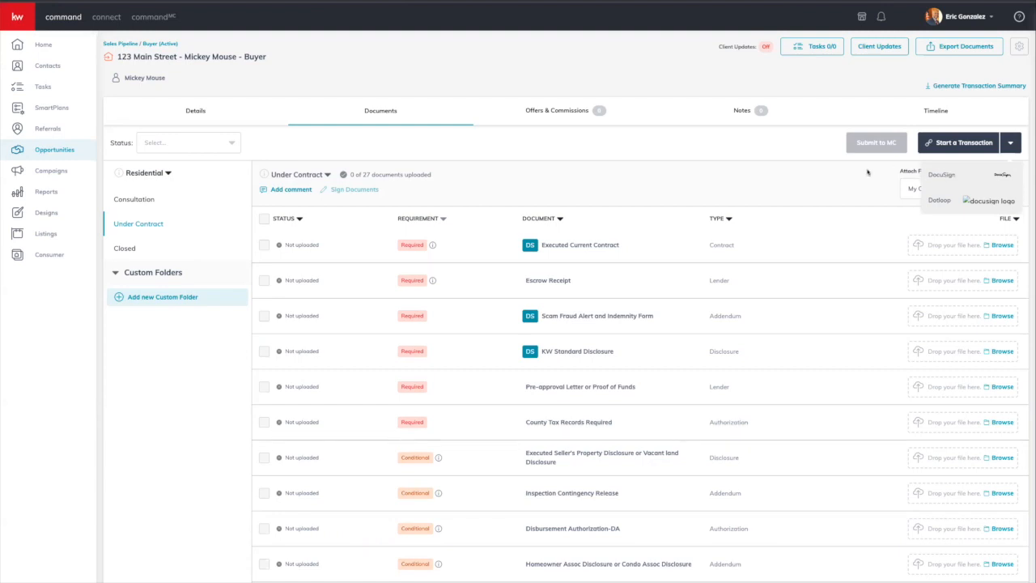
Step: Dismiss the e-signature provider list and bring up the Create New Folder dialog
{"action": "left_click", "coordinate": [843, 164]}
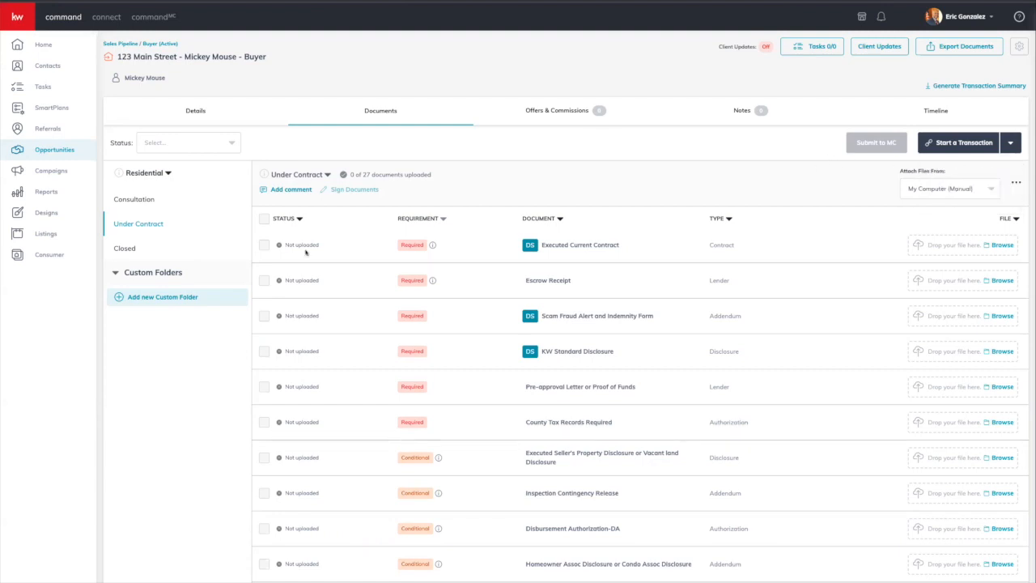
{"action": "left_click", "coordinate": [167, 298]}
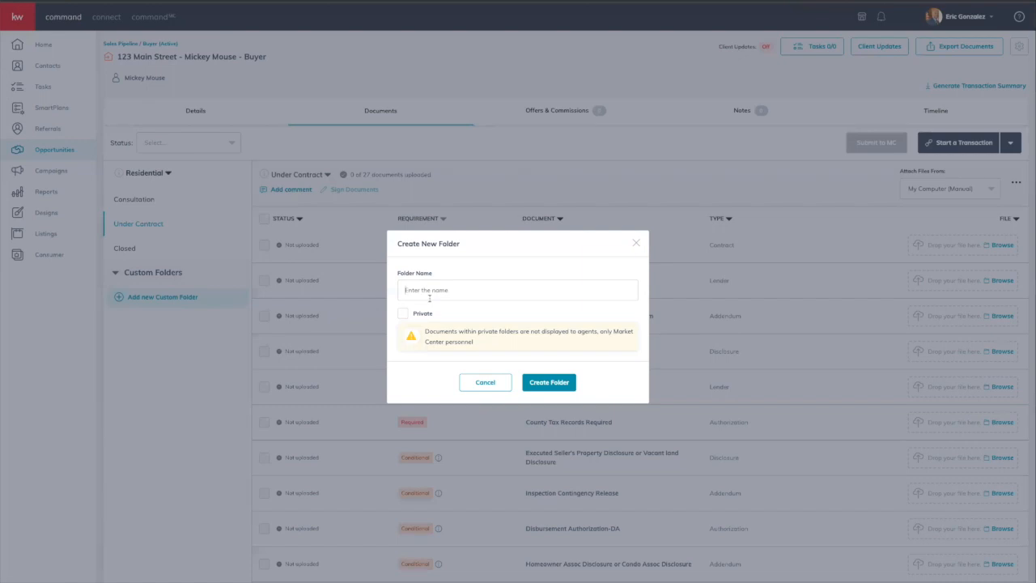
Step: Create an empty custom folder named Test
{"action": "left_click", "coordinate": [476, 384]}
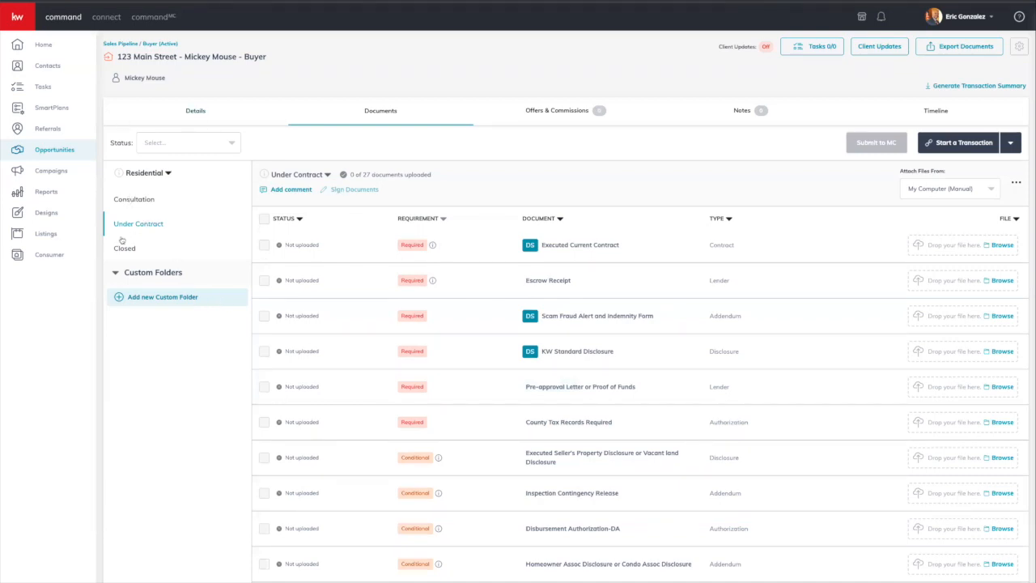
{"action": "left_click", "coordinate": [168, 301]}
{"action": "left_click", "coordinate": [479, 288]}
{"action": "type", "text": "Test"}
{"action": "left_click", "coordinate": [556, 387]}
{"action": "left_click", "coordinate": [143, 325]}
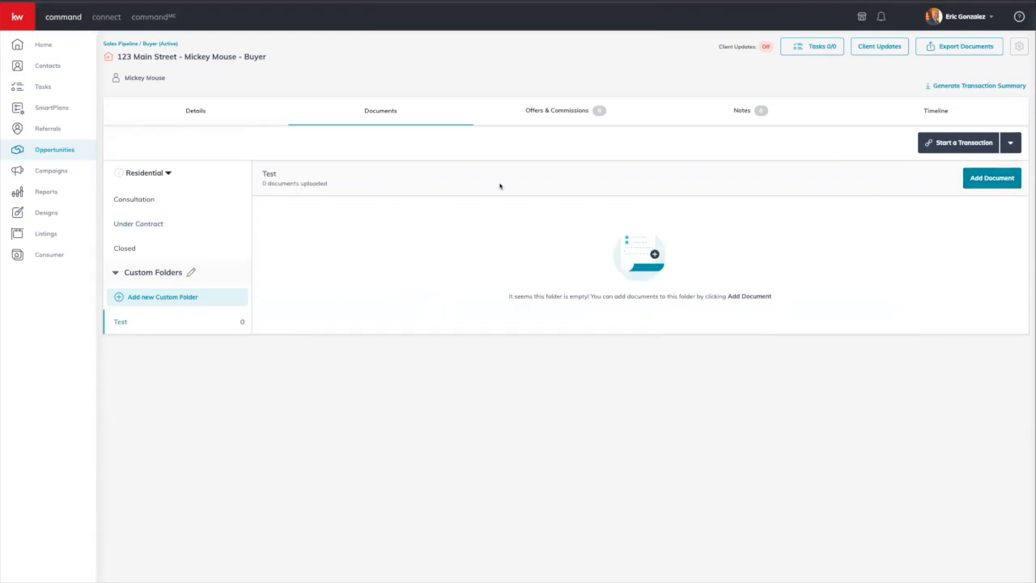
Step: Return to the Under Contract checklist and open its extra actions menu
{"action": "left_click", "coordinate": [152, 223]}
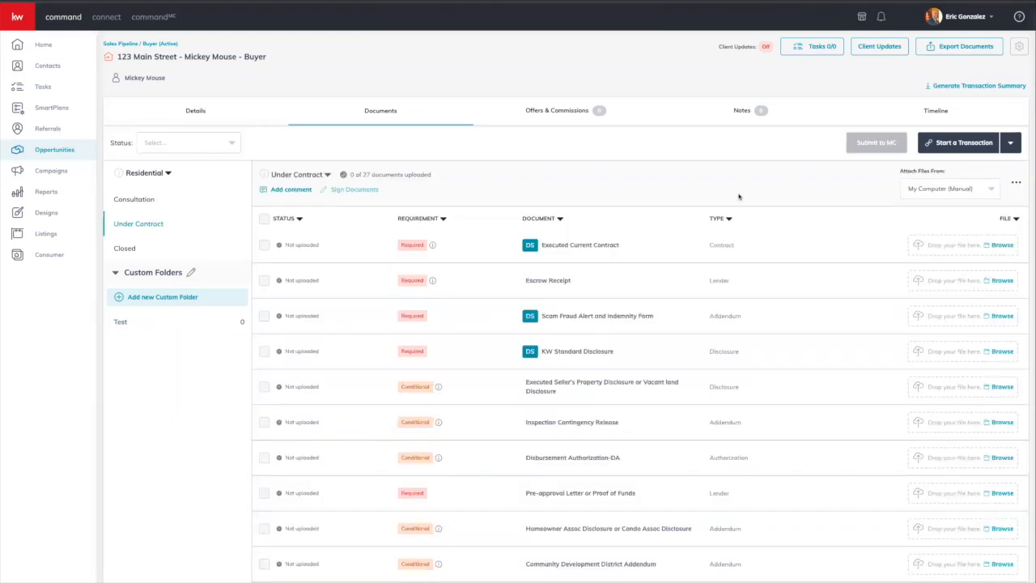
{"action": "scroll", "coordinate": [659, 340], "scroll_direction": "down", "scroll_amount": 8}
{"action": "scroll", "coordinate": [659, 340], "scroll_direction": "up", "scroll_amount": 10}
{"action": "left_click", "coordinate": [1019, 184]}
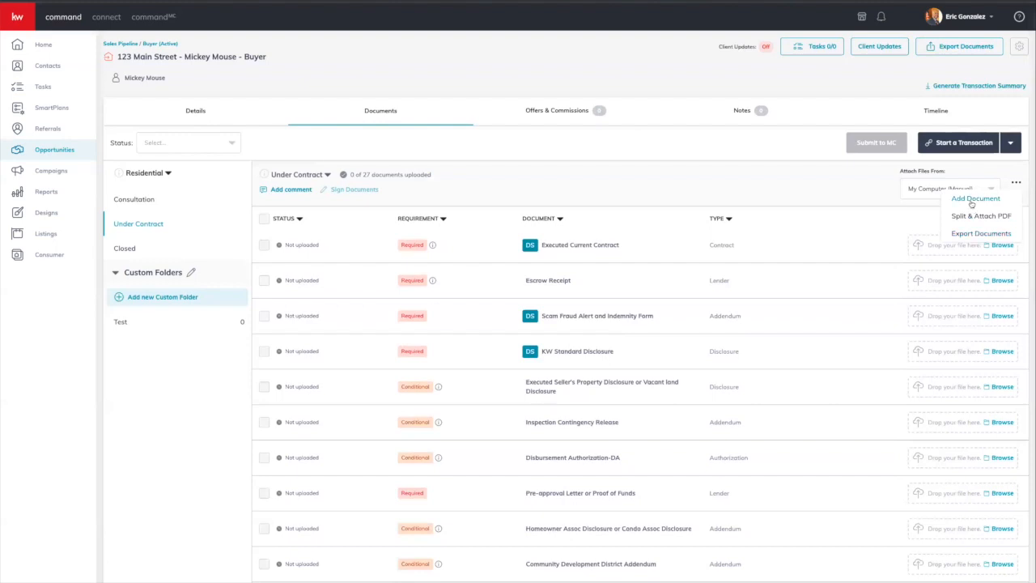
Step: Add a Disclosure-type document named Class, with its PDF attached, to the Under Contract checklist
{"action": "left_click", "coordinate": [972, 203]}
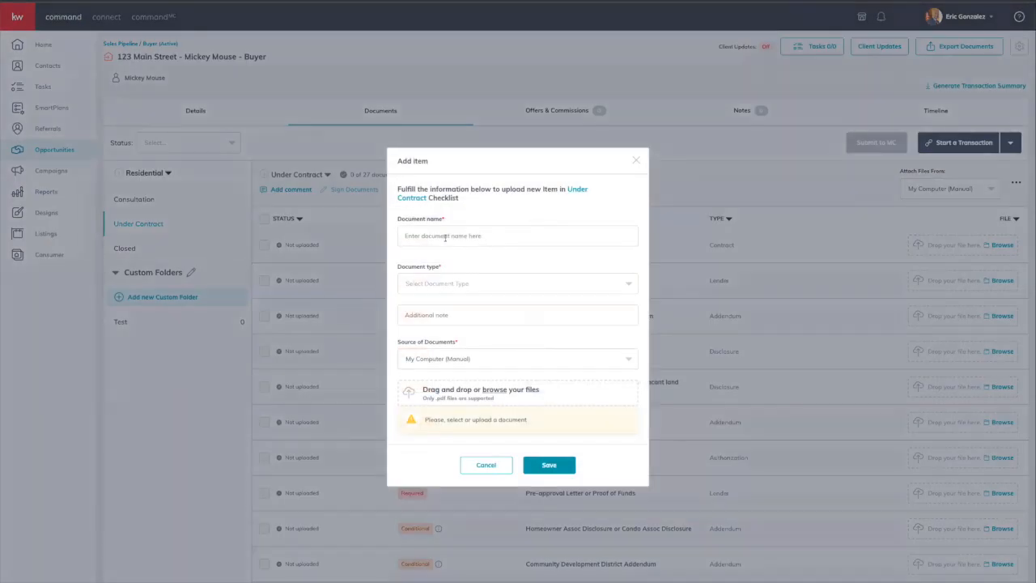
{"action": "left_click", "coordinate": [446, 235]}
{"action": "type", "text": "Class"}
{"action": "left_click", "coordinate": [451, 285]}
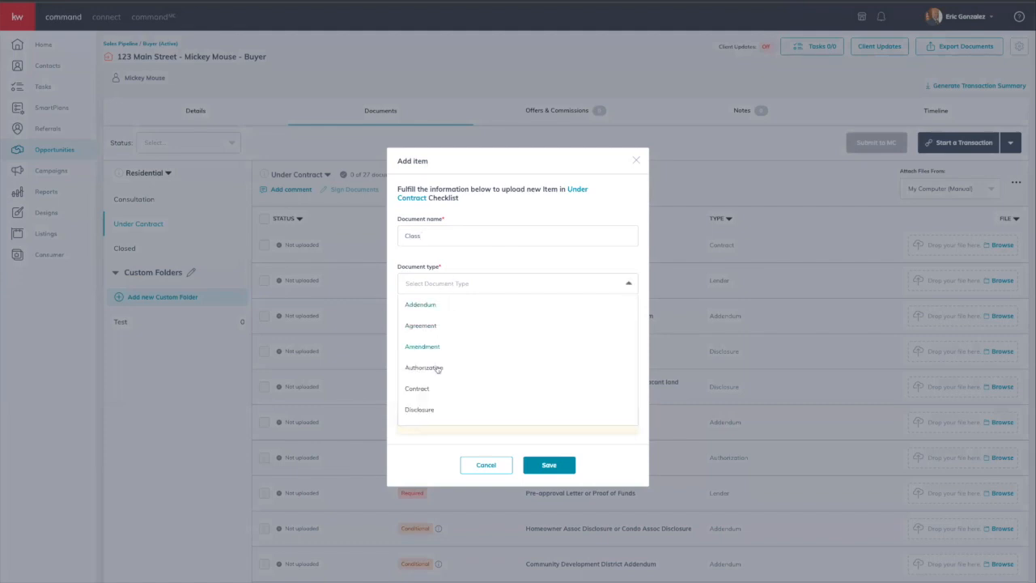
{"action": "left_click", "coordinate": [429, 409]}
{"action": "scroll", "coordinate": [494, 360], "scroll_direction": "down", "scroll_amount": 3}
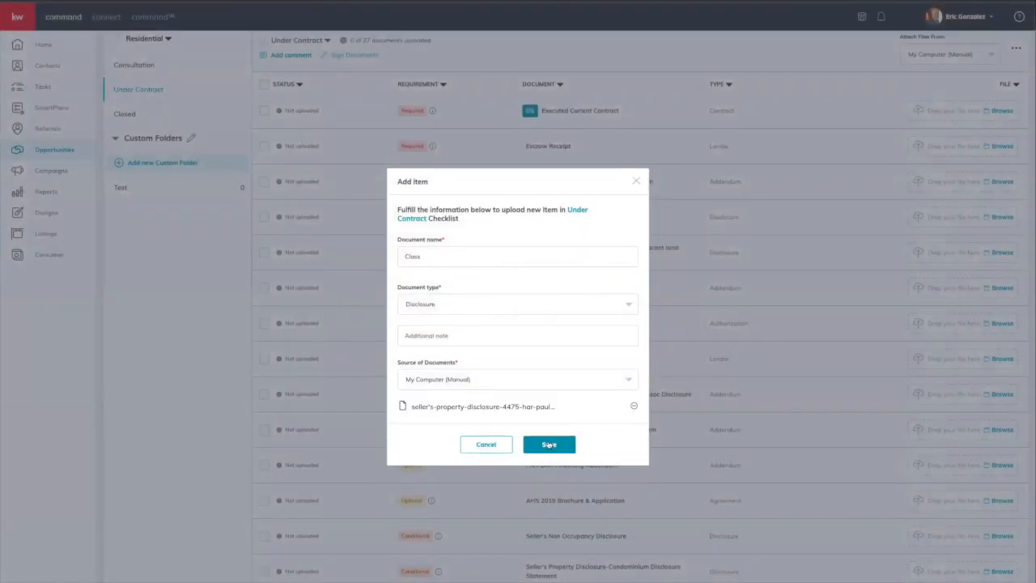
{"action": "left_click", "coordinate": [550, 445]}
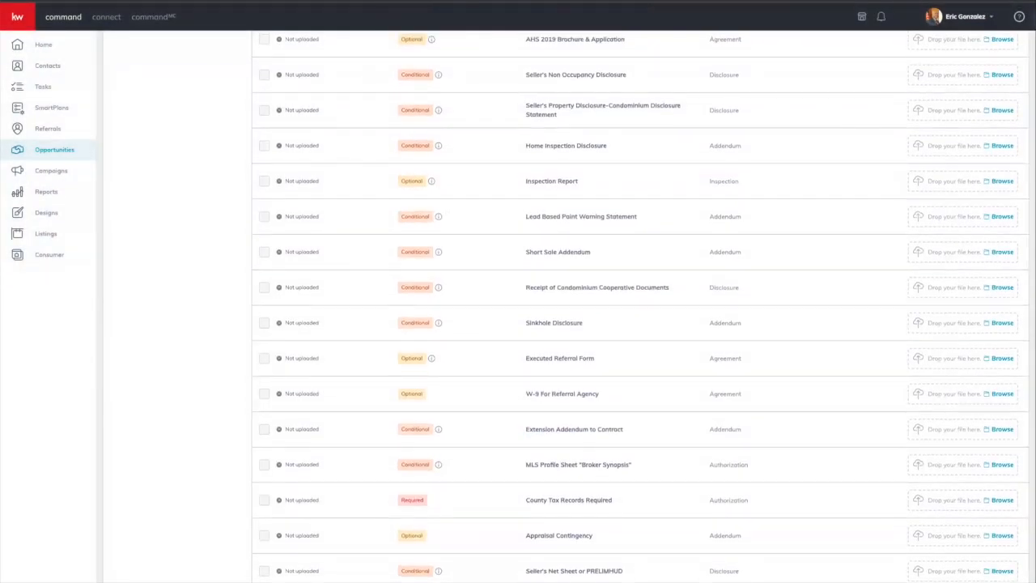
{"action": "scroll", "coordinate": [739, 508], "scroll_direction": "up", "scroll_amount": 7}
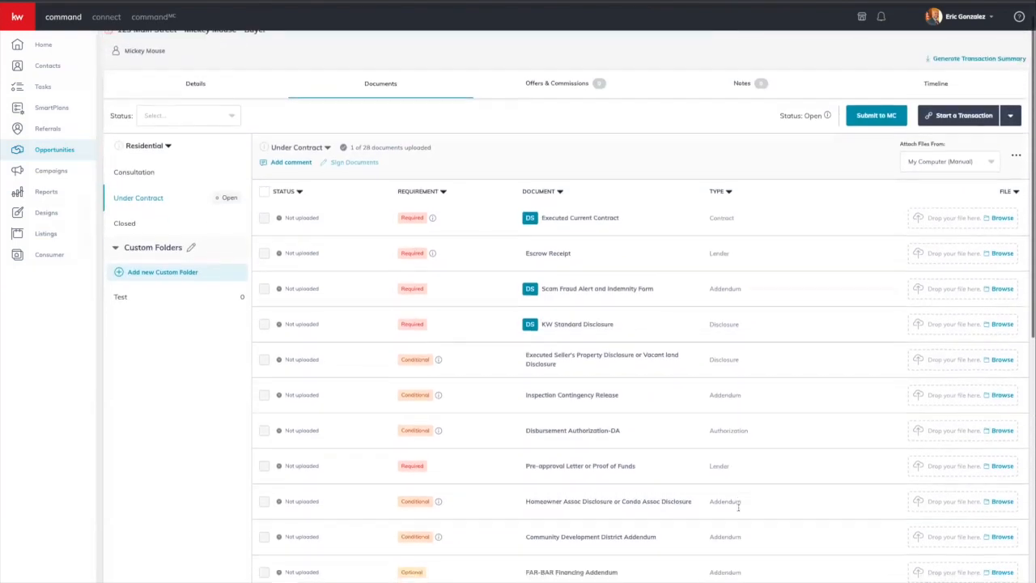
{"action": "scroll", "coordinate": [739, 507], "scroll_direction": "down", "scroll_amount": 2}
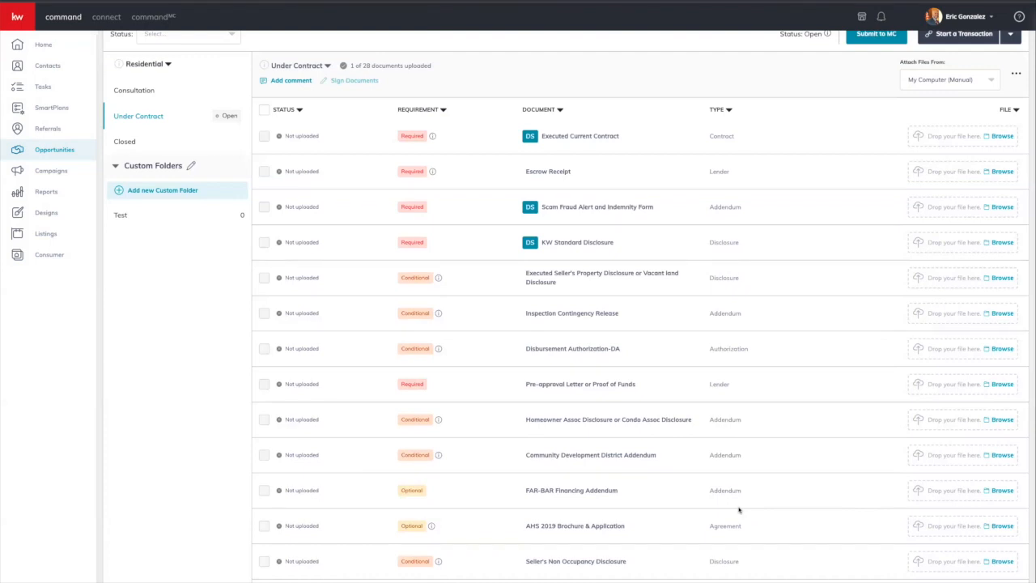
{"action": "scroll", "coordinate": [707, 440], "scroll_direction": "up", "scroll_amount": 3}
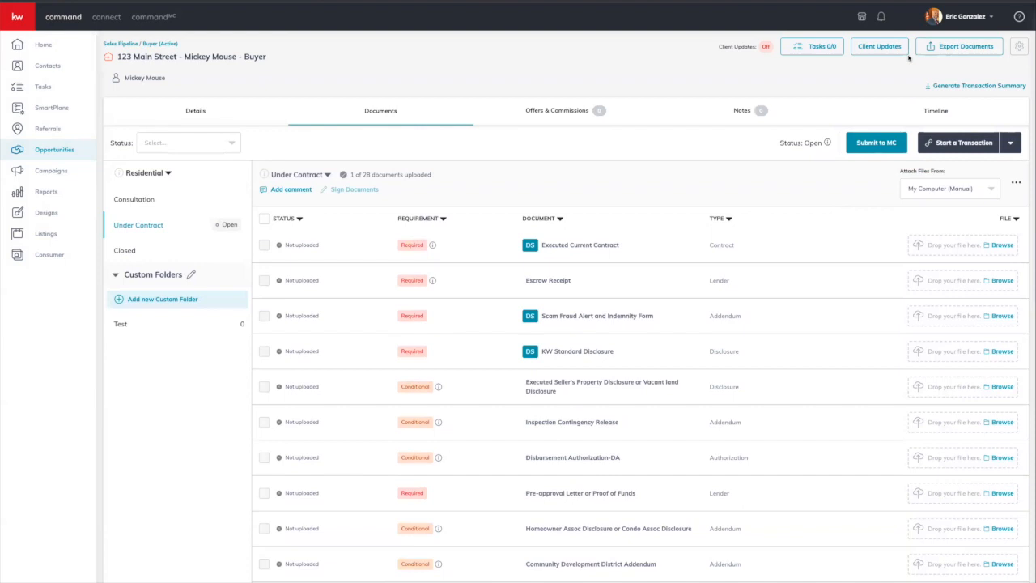
{"action": "left_click", "coordinate": [883, 46]}
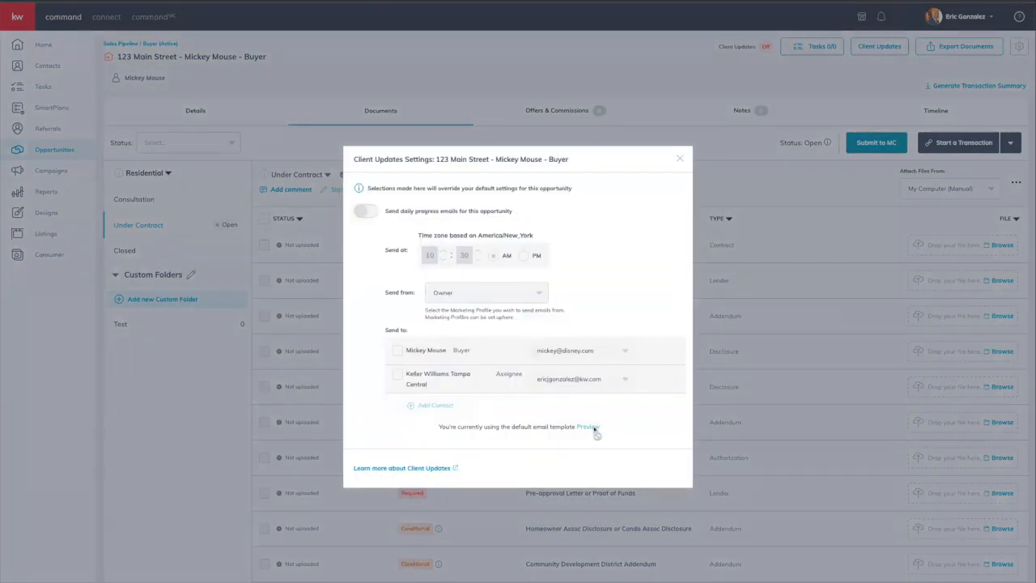
{"action": "left_click", "coordinate": [370, 211]}
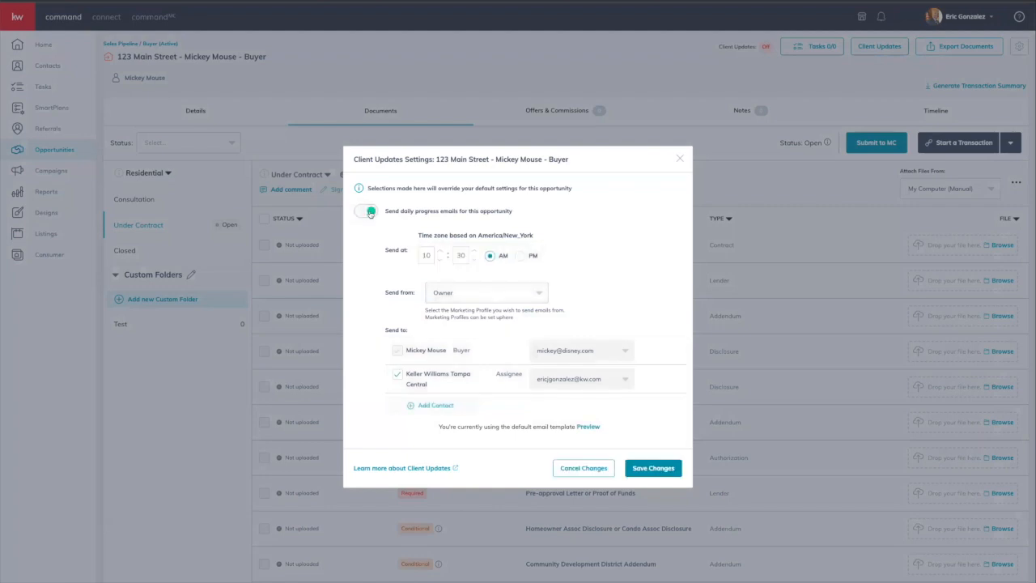
{"action": "left_click", "coordinate": [441, 264]}
{"action": "left_click", "coordinate": [440, 250]}
{"action": "left_click", "coordinate": [426, 407]}
{"action": "left_click", "coordinate": [443, 400]}
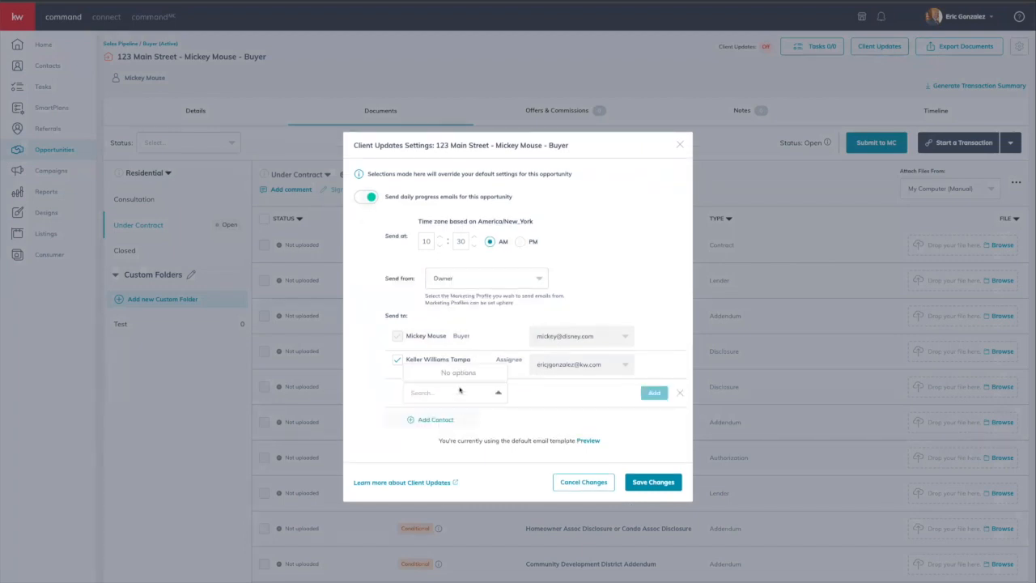
{"action": "left_click", "coordinate": [364, 353]}
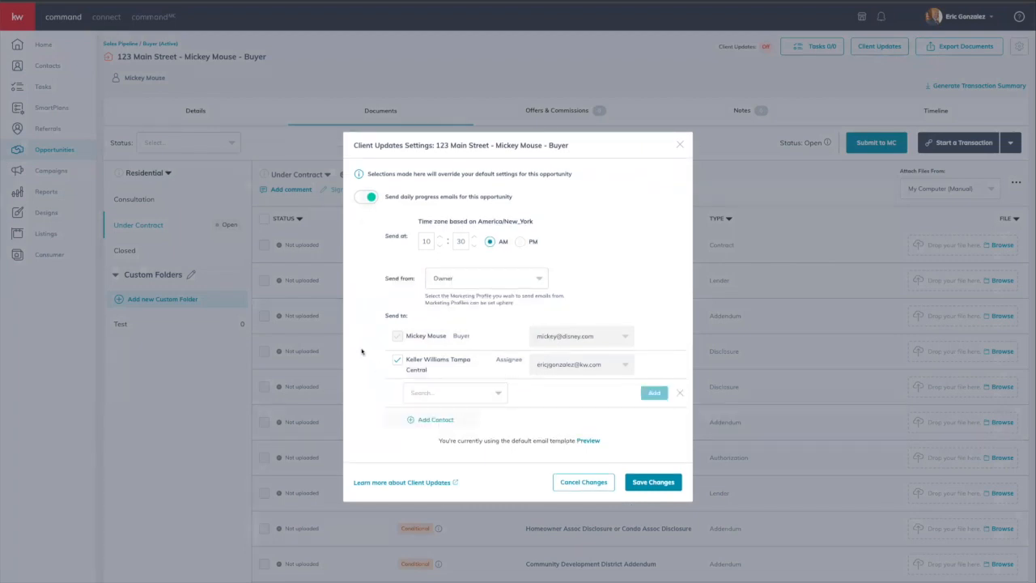
{"action": "left_click", "coordinate": [677, 394]}
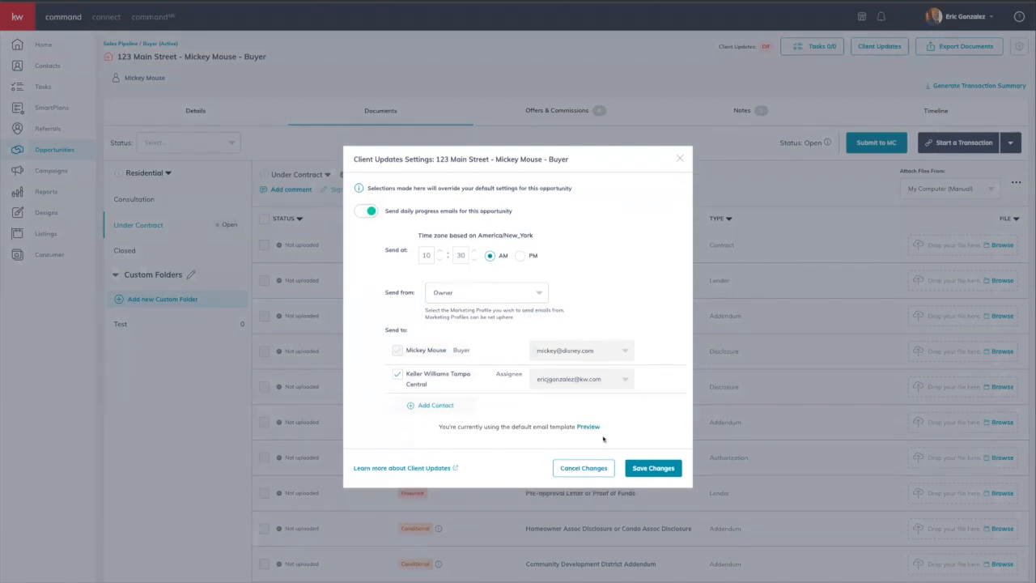
{"action": "left_click", "coordinate": [589, 427]}
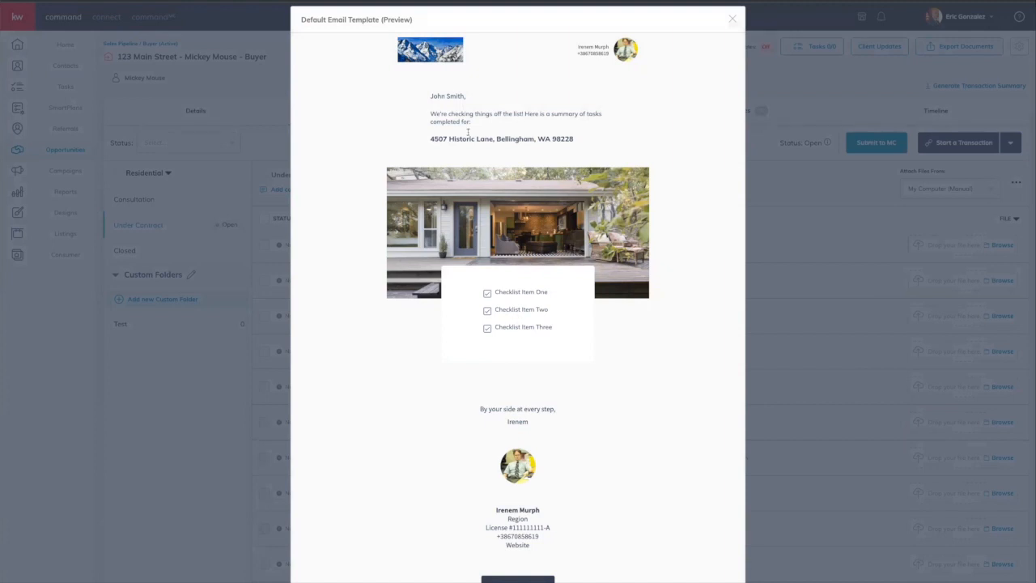
{"action": "scroll", "coordinate": [463, 179], "scroll_direction": "down", "scroll_amount": 3}
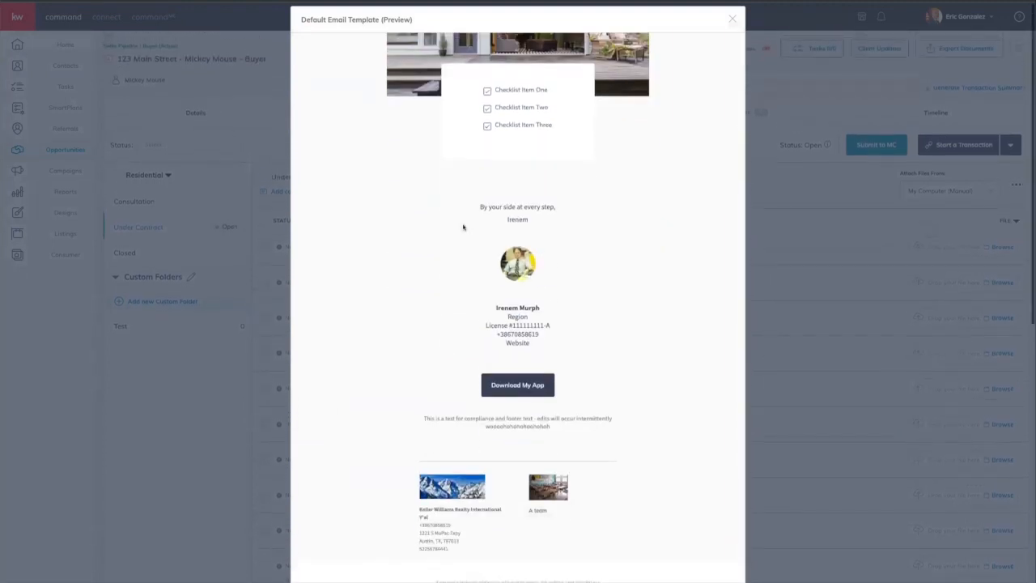
{"action": "scroll", "coordinate": [509, 274], "scroll_direction": "up", "scroll_amount": 2}
{"action": "scroll", "coordinate": [508, 274], "scroll_direction": "up", "scroll_amount": 1}
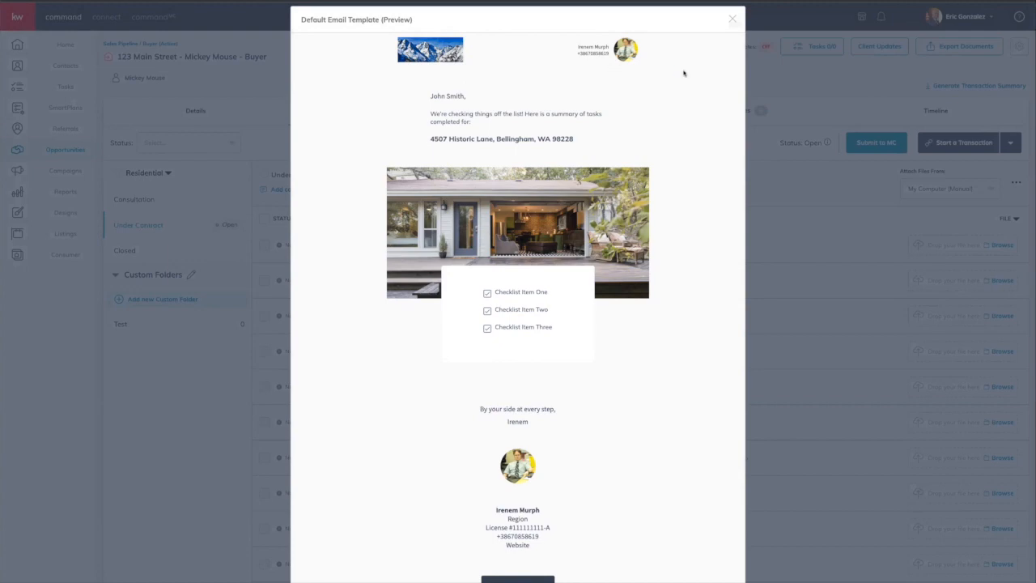
{"action": "left_click", "coordinate": [732, 19]}
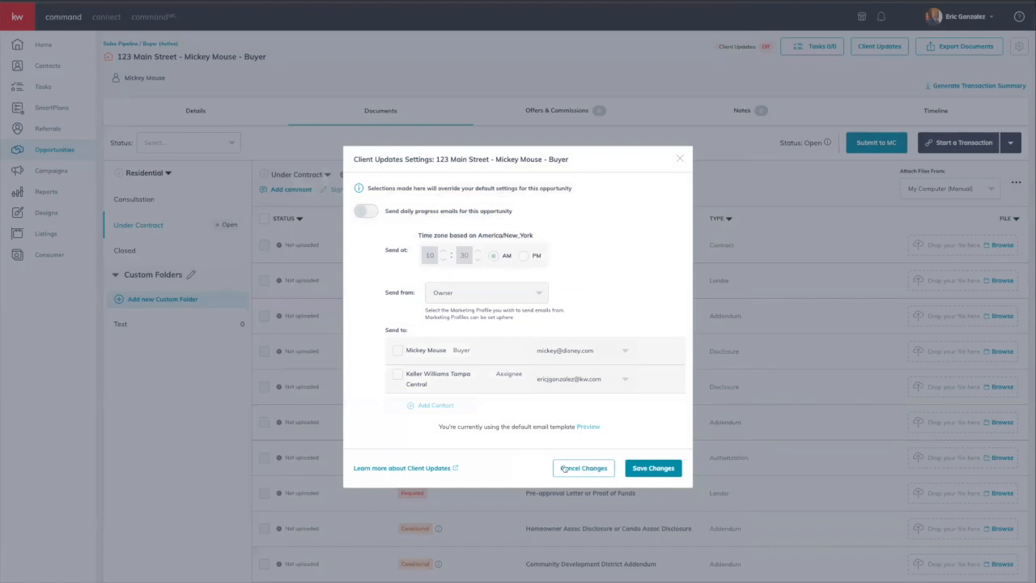
{"action": "left_click", "coordinate": [650, 469]}
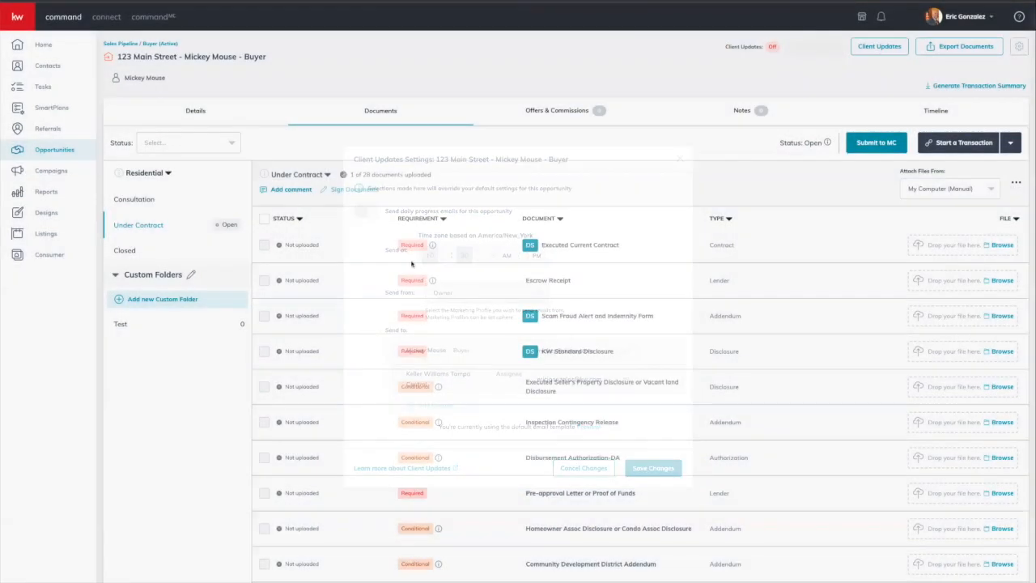
Step: Start the transaction in DocuSign from the Start a Transaction provider list
{"action": "left_click", "coordinate": [960, 145]}
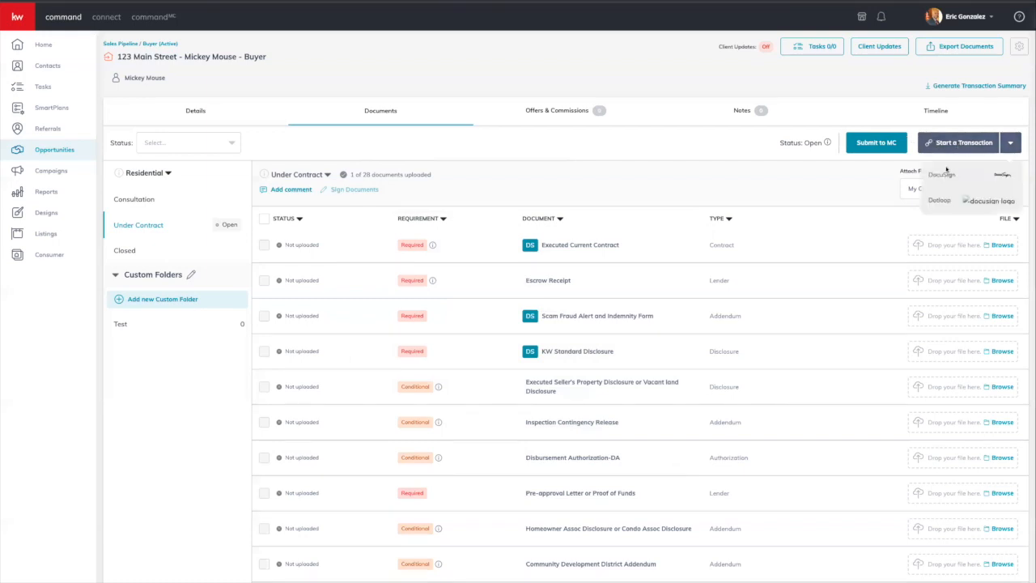
{"action": "left_click", "coordinate": [938, 178]}
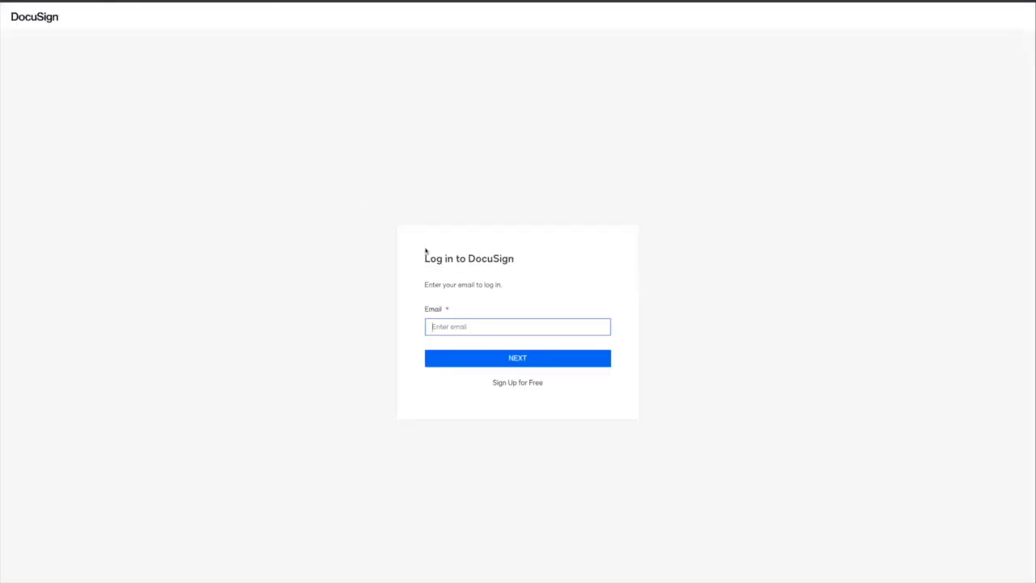
Step: Enter the saved account email on the DocuSign login page and continue
{"action": "left_click", "coordinate": [449, 322]}
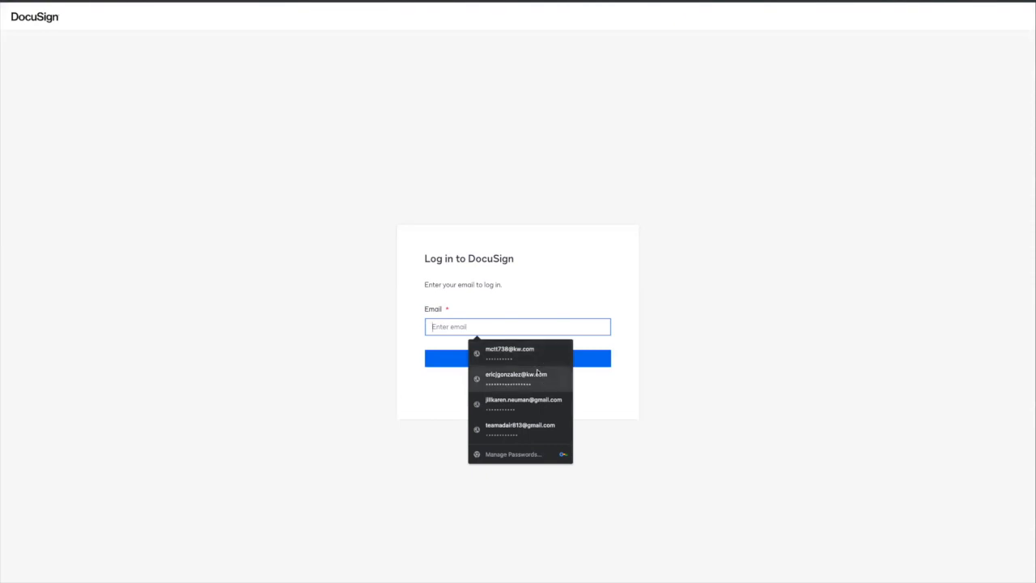
{"action": "left_click", "coordinate": [539, 229]}
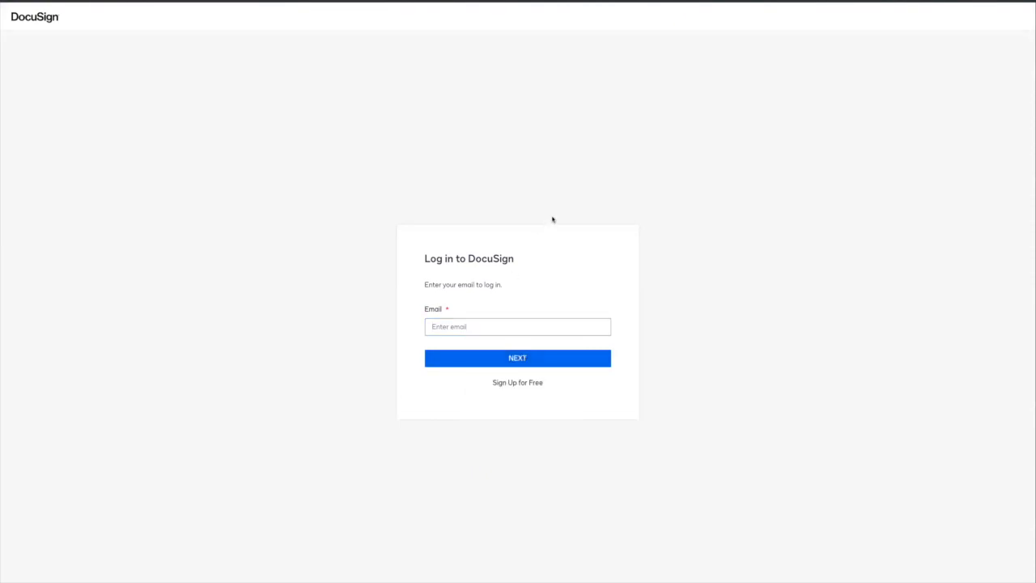
{"action": "left_click", "coordinate": [474, 328]}
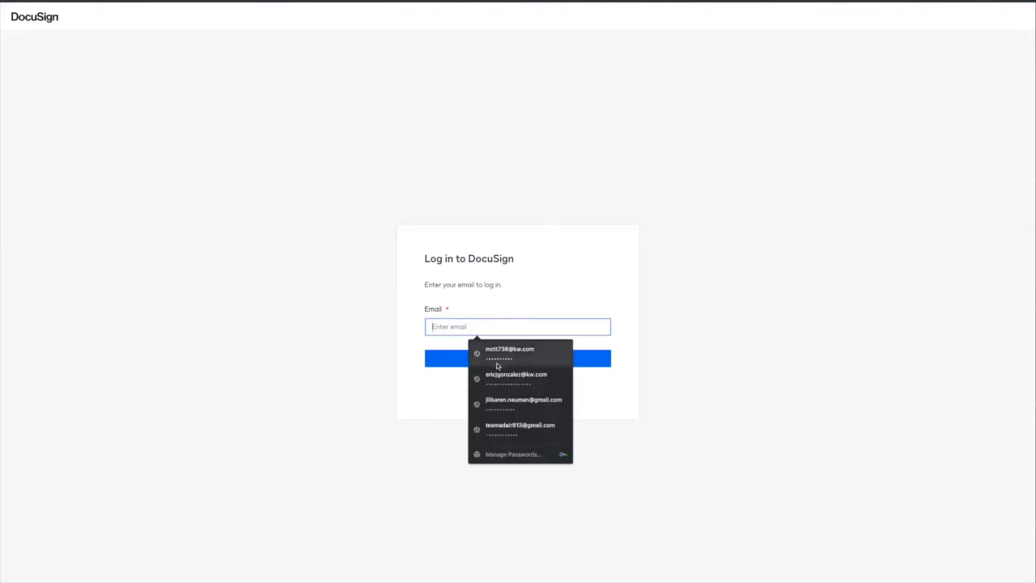
{"action": "left_click", "coordinate": [512, 258]}
{"action": "left_click", "coordinate": [495, 325]}
{"action": "left_click", "coordinate": [501, 373]}
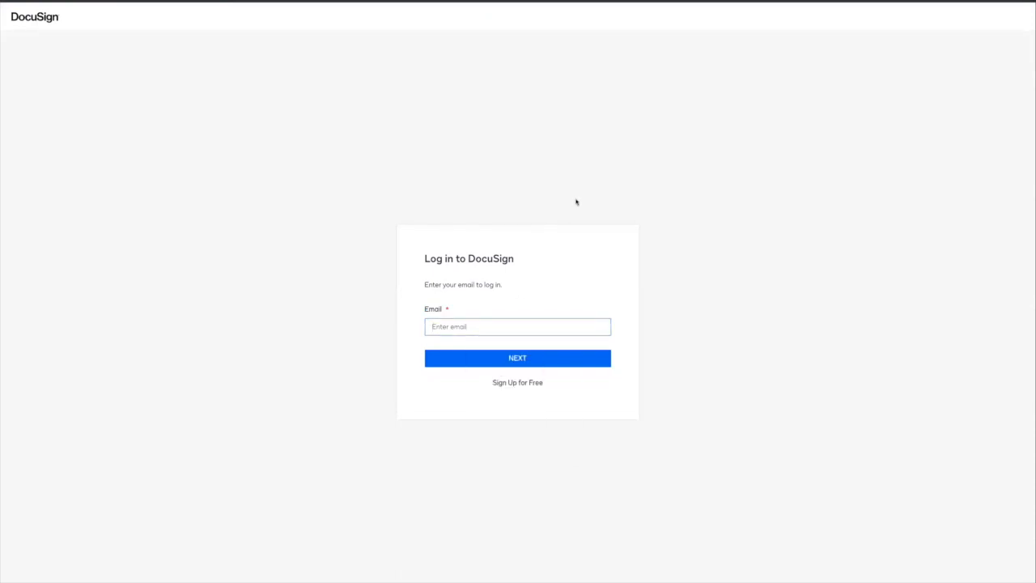
{"action": "left_click", "coordinate": [523, 364]}
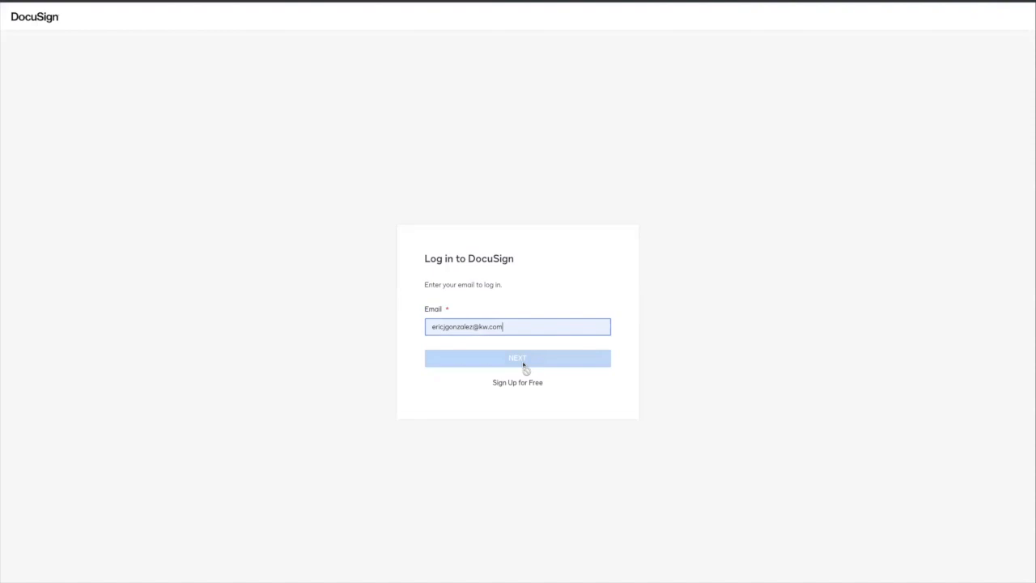
Step: Fill in the saved account password and log in to DocuSign
{"action": "left_click", "coordinate": [493, 325]}
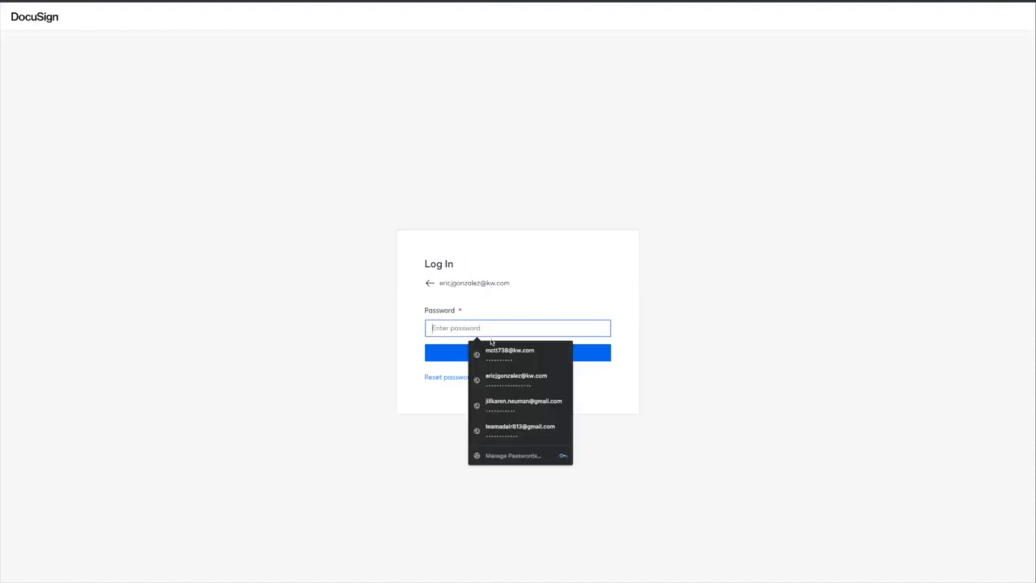
{"action": "left_click", "coordinate": [509, 383]}
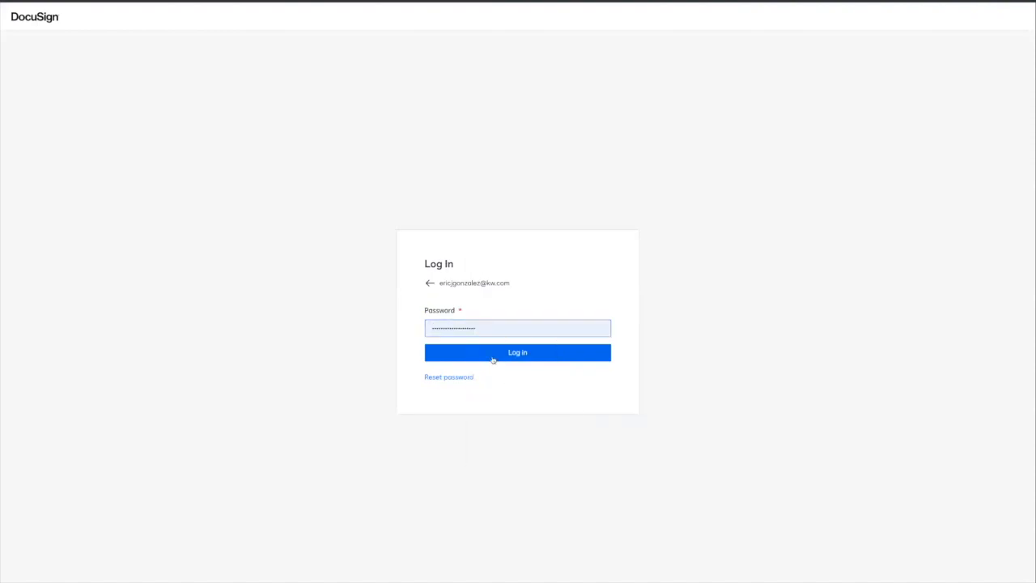
{"action": "left_click", "coordinate": [491, 358]}
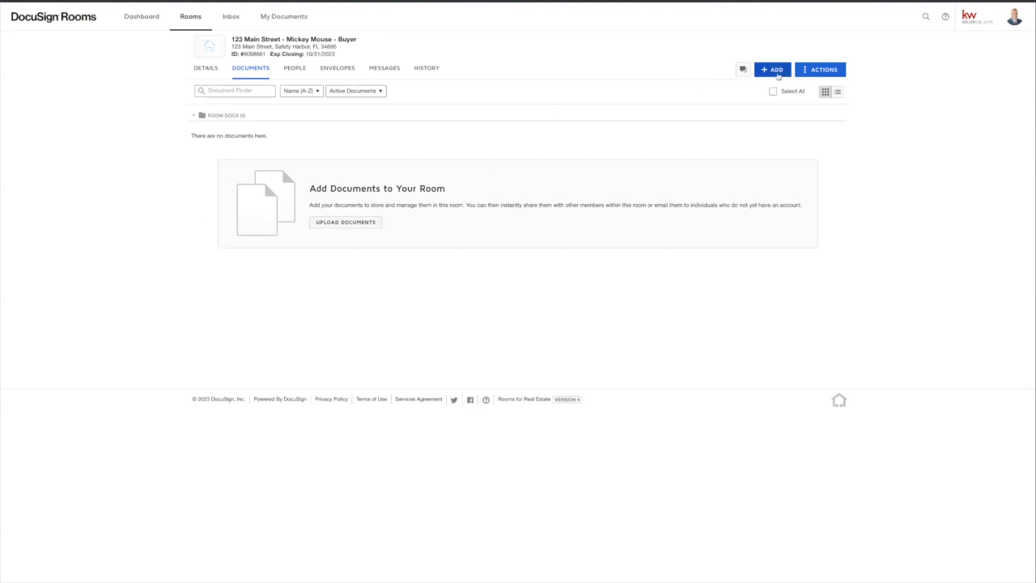
Step: Browse the DocuSign forms library to the Contract- Single Family packet
{"action": "left_click", "coordinate": [774, 69]}
{"action": "left_click", "coordinate": [798, 88]}
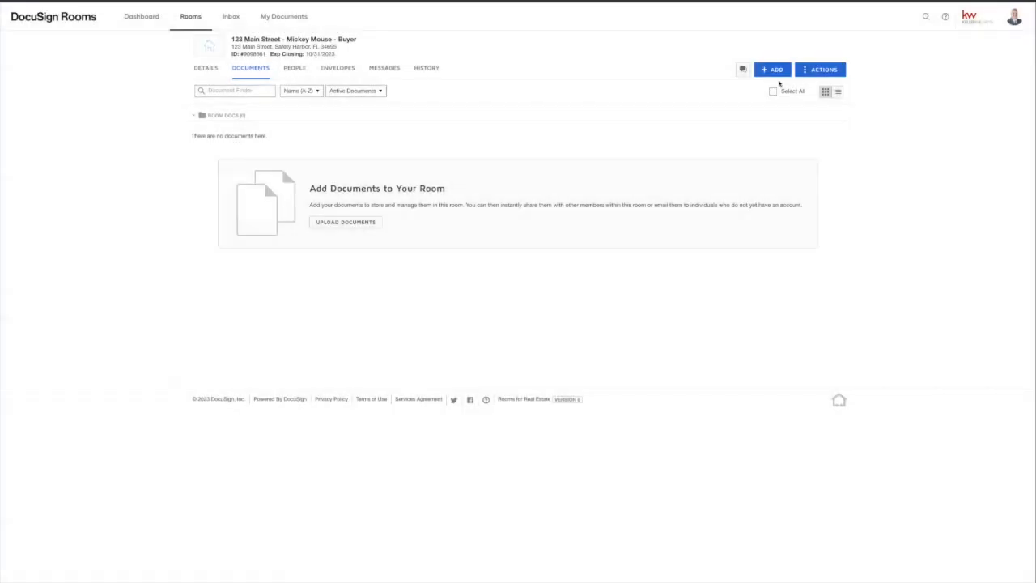
{"action": "left_click", "coordinate": [765, 71]}
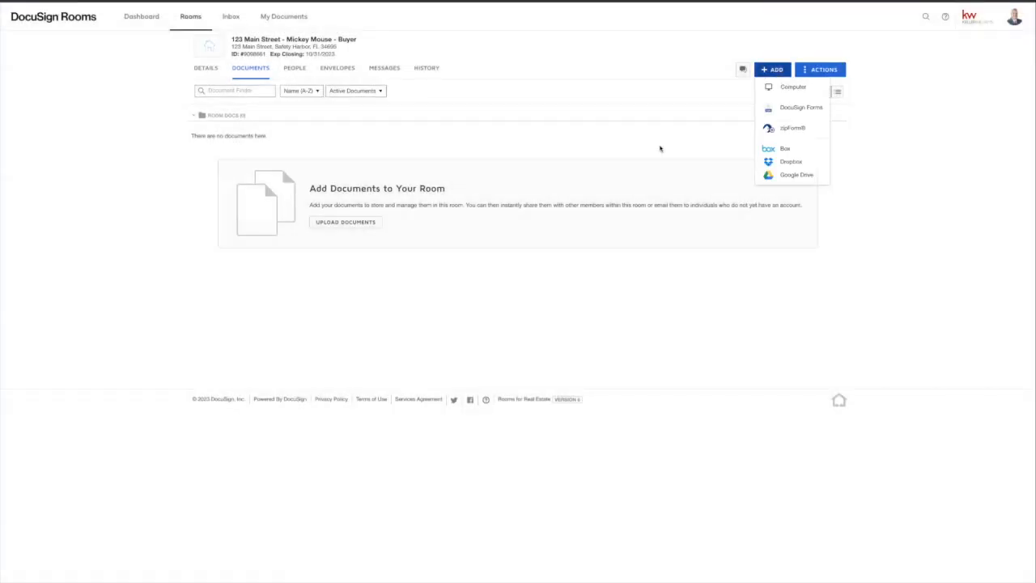
{"action": "left_click", "coordinate": [795, 106]}
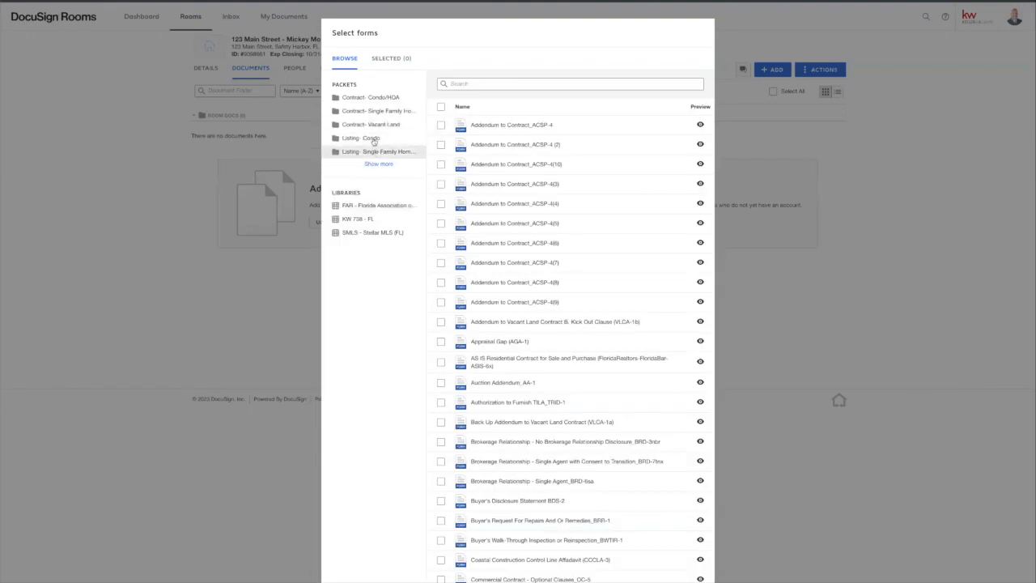
{"action": "left_click", "coordinate": [375, 99]}
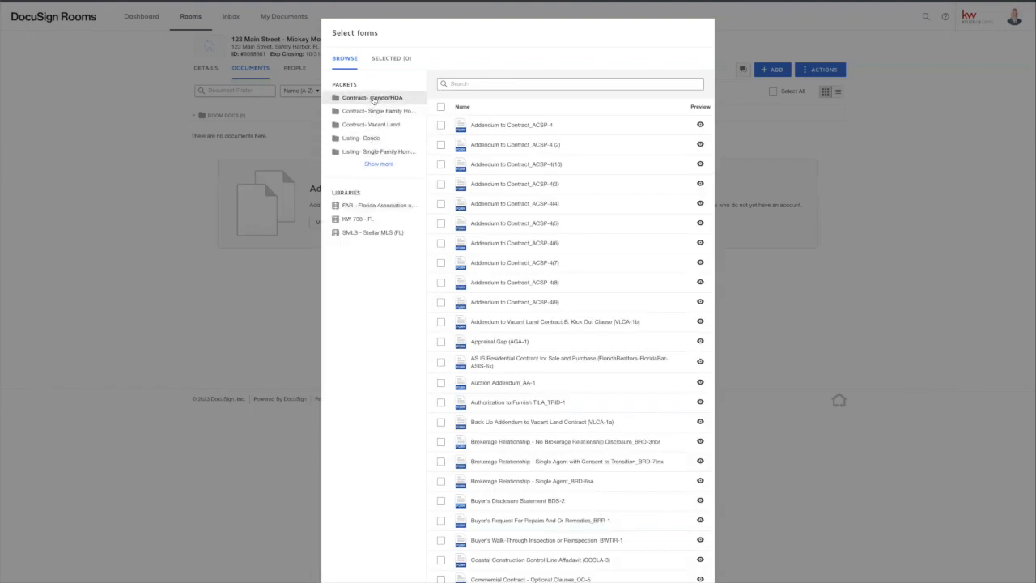
{"action": "left_click", "coordinate": [378, 112]}
Step: Add the AS IS Contract, Walk-Through Inspection, KW 738 and Sellers Disclosure forms, then open the contract
{"action": "left_click", "coordinate": [440, 126]}
{"action": "left_click", "coordinate": [442, 147]}
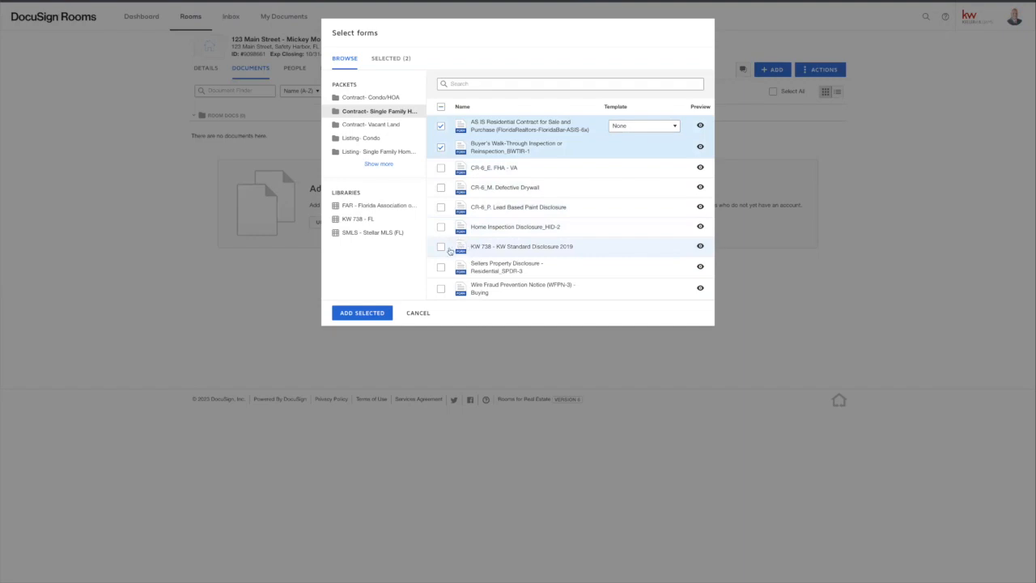
{"action": "left_click", "coordinate": [442, 268]}
{"action": "left_click", "coordinate": [441, 247]}
{"action": "left_click", "coordinate": [364, 312]}
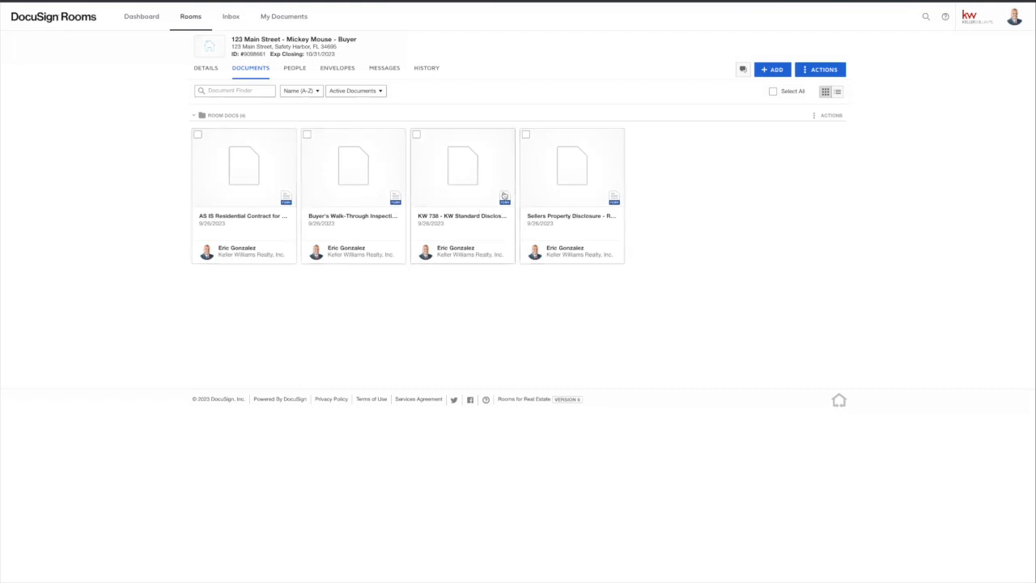
{"action": "left_click", "coordinate": [253, 176]}
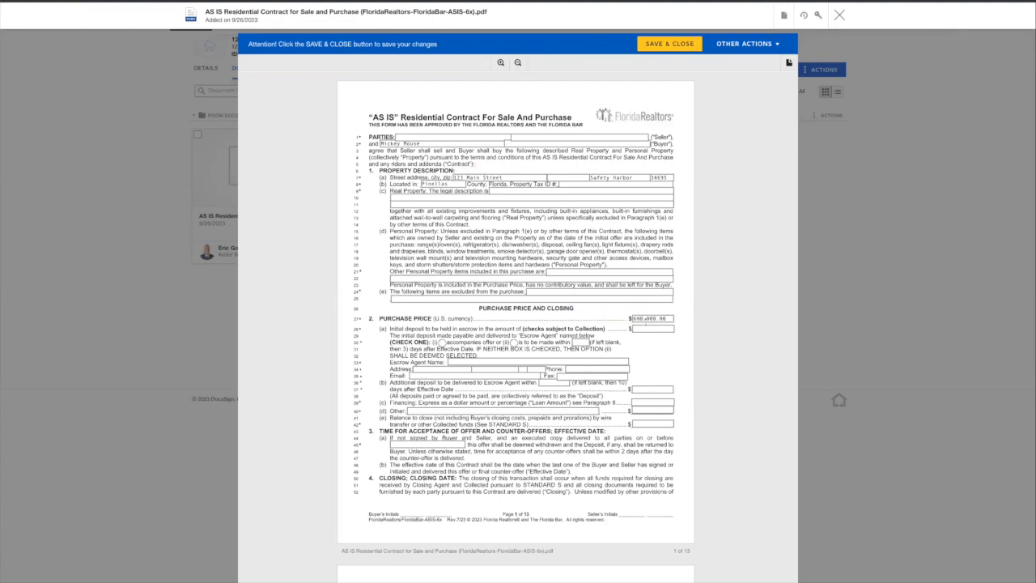
Step: Confirm the 10/31/2023 closing date in the AS IS contract, then save and close it
{"action": "scroll", "coordinate": [663, 326], "scroll_direction": "down", "scroll_amount": 4}
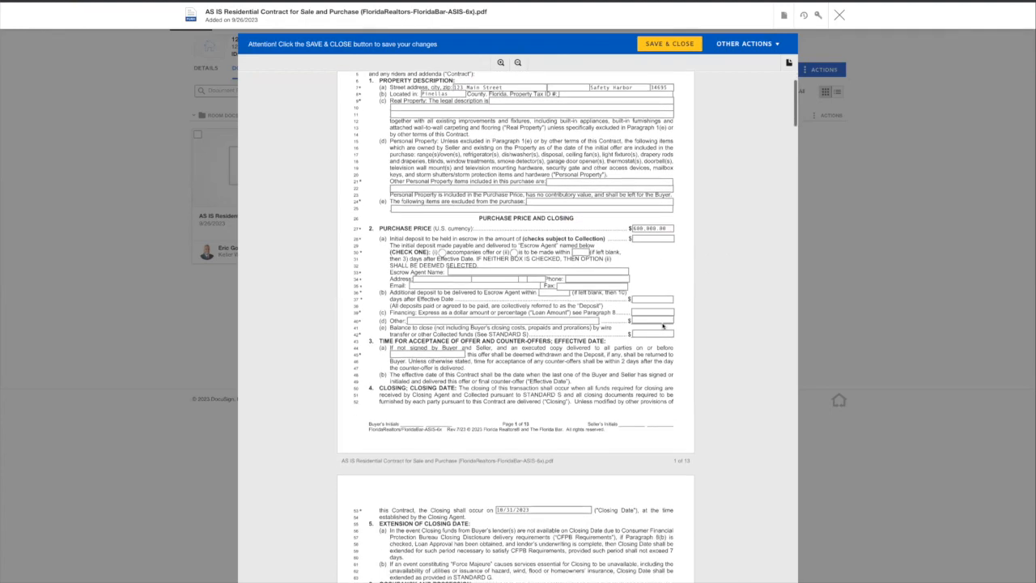
{"action": "left_click", "coordinate": [553, 313]}
{"action": "triple_click", "coordinate": [553, 314]}
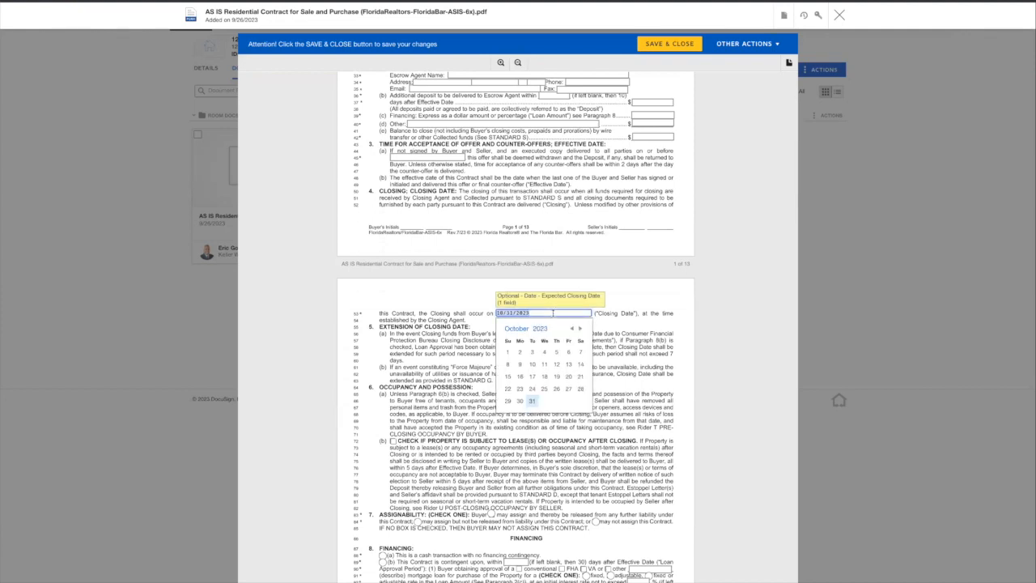
{"action": "left_click", "coordinate": [590, 278]}
{"action": "scroll", "coordinate": [589, 278], "scroll_direction": "up", "scroll_amount": 3}
{"action": "scroll", "coordinate": [588, 278], "scroll_direction": "up", "scroll_amount": 1}
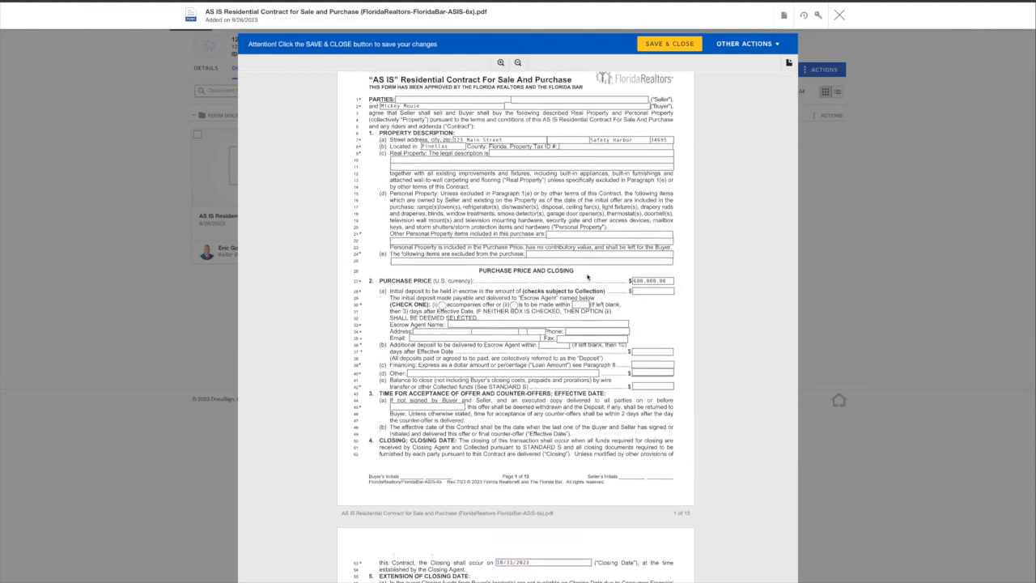
{"action": "scroll", "coordinate": [588, 278], "scroll_direction": "up", "scroll_amount": 1}
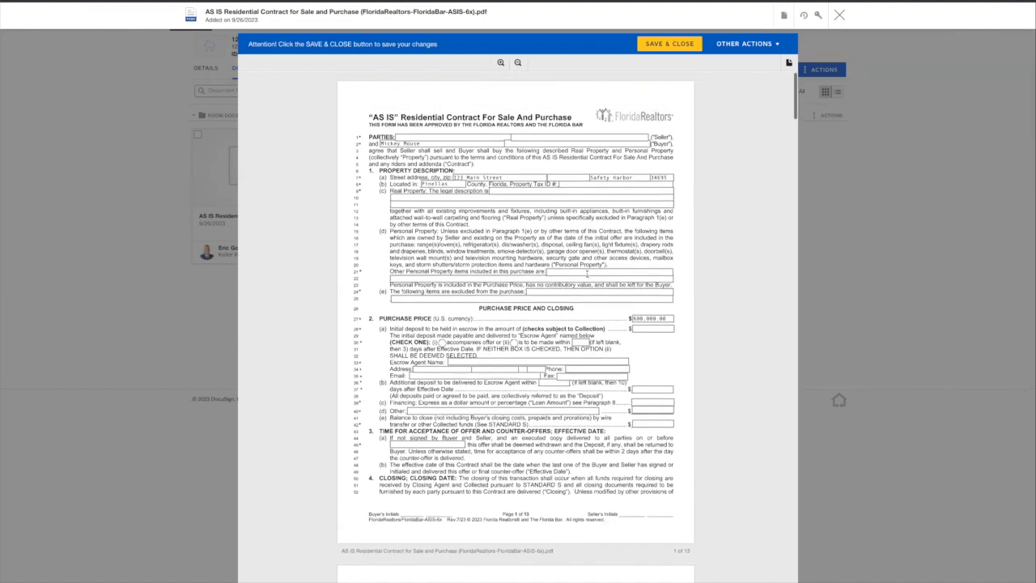
{"action": "left_click", "coordinate": [695, 44]}
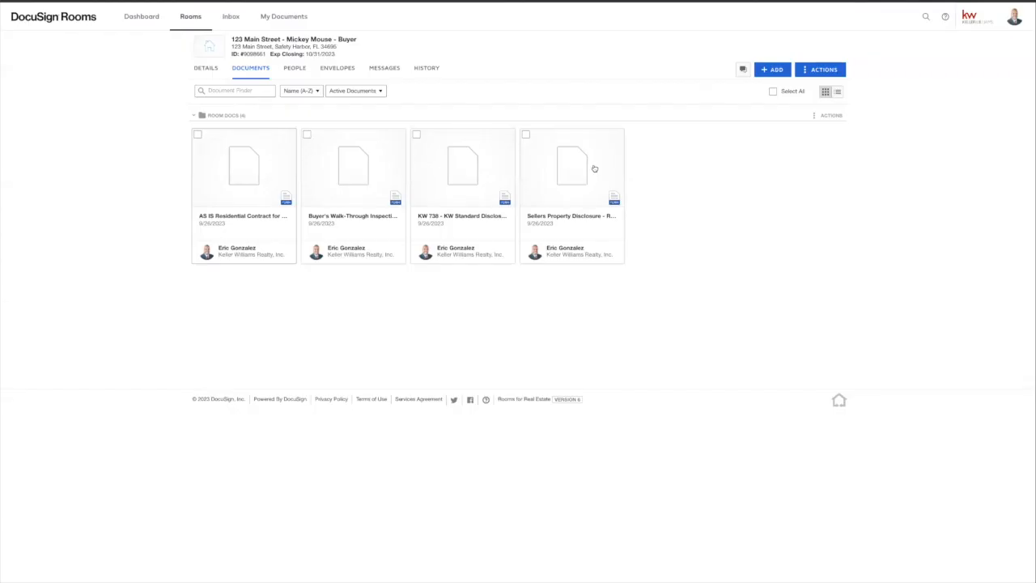
Step: Open the KW 738 - KW Standard Disclosure 2019 document in the room
{"action": "left_click", "coordinate": [441, 202]}
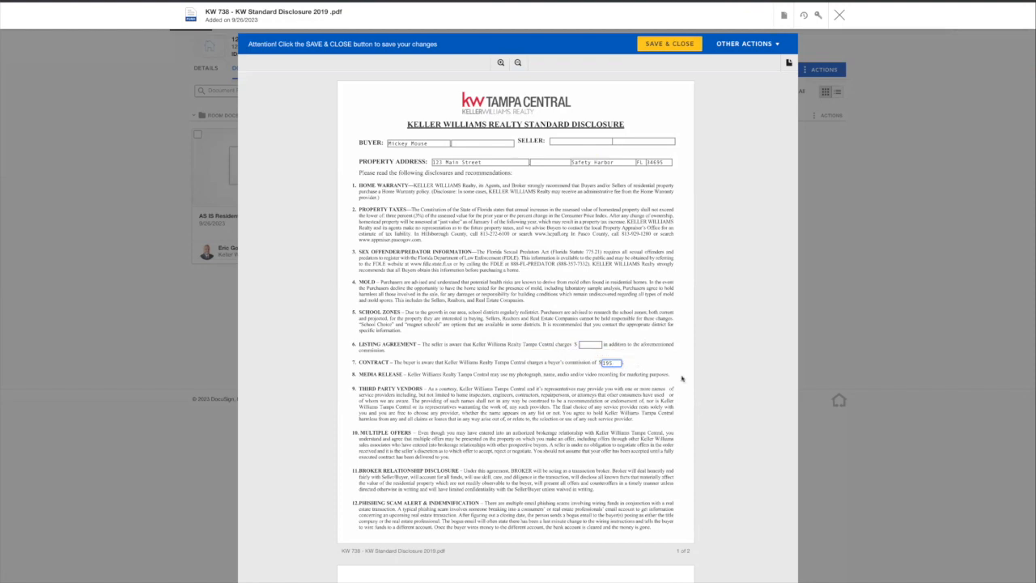
Step: Save and close the KW 738 Standard Disclosure
{"action": "left_click", "coordinate": [667, 42]}
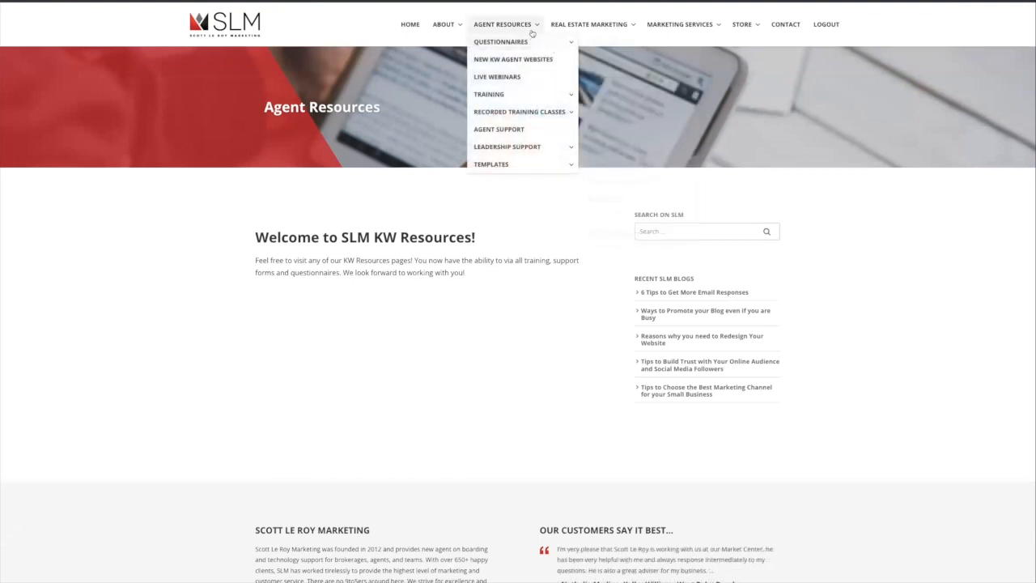
{"action": "mouse_move", "coordinate": [606, 166]}
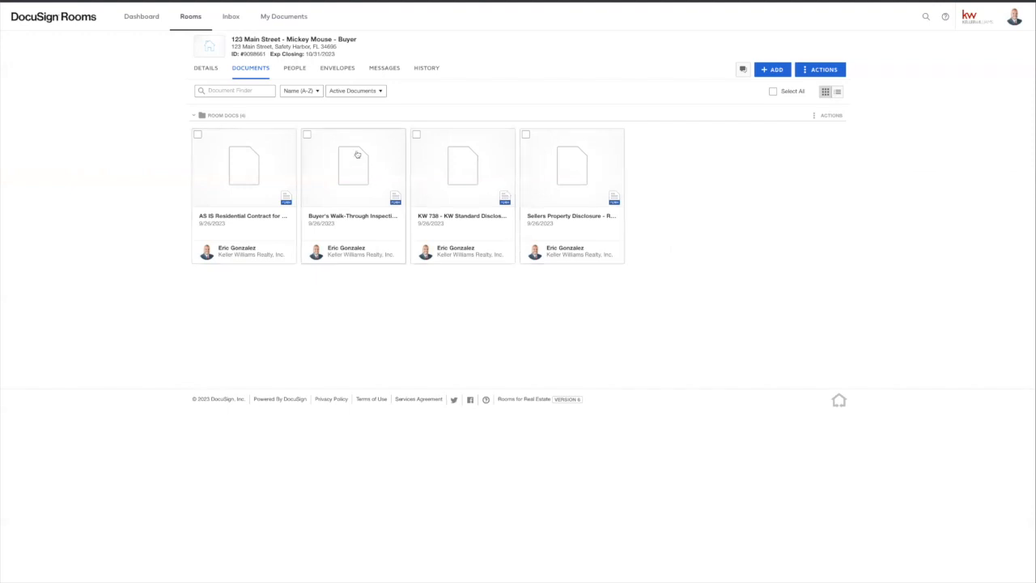
Step: Start an envelope for the KW 738 disclosure addressed to Buyer One and Buyer Agent
{"action": "left_click", "coordinate": [775, 70]}
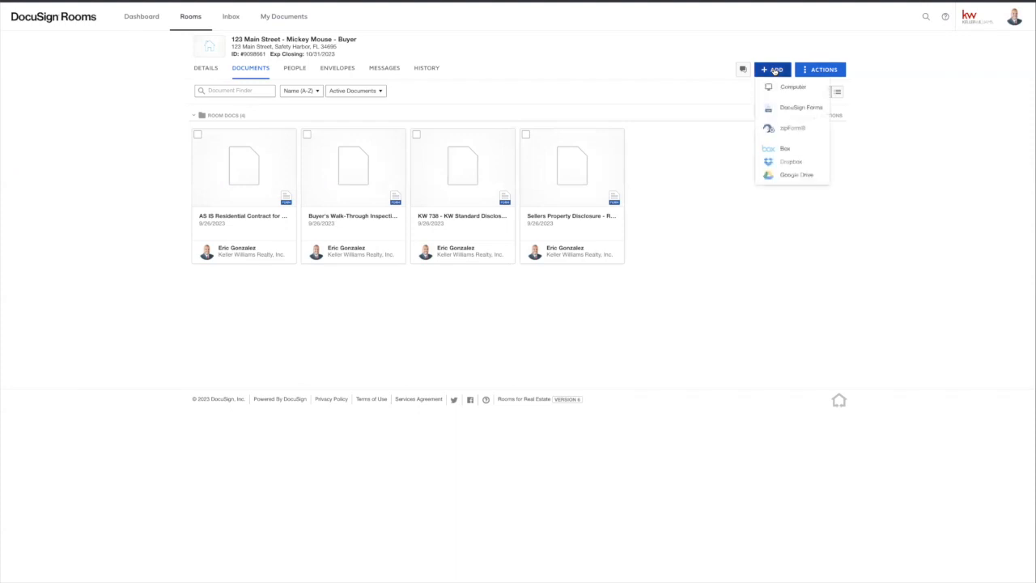
{"action": "left_click", "coordinate": [700, 160]}
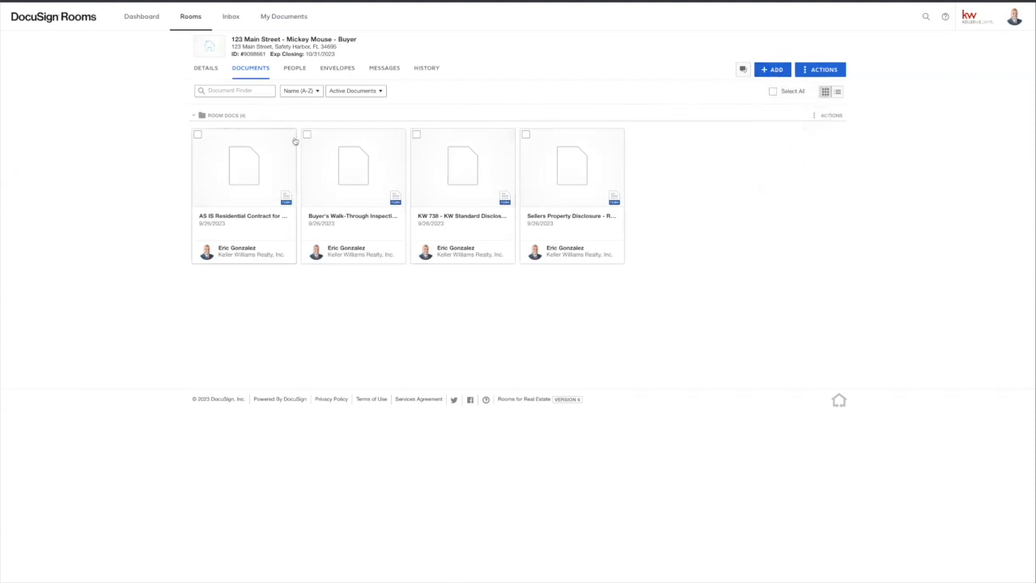
{"action": "left_click", "coordinate": [416, 134]}
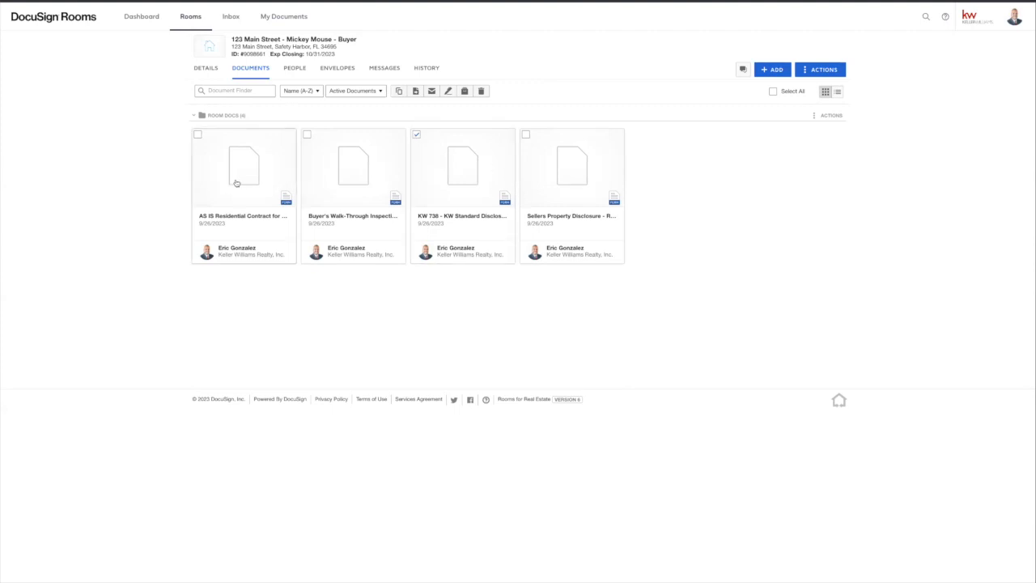
{"action": "left_click", "coordinate": [448, 92]}
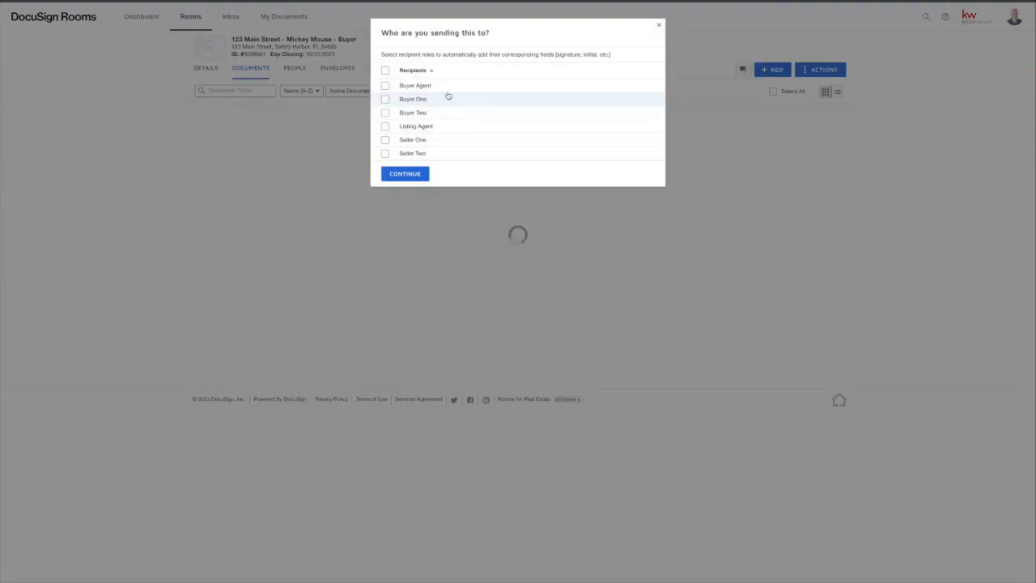
{"action": "left_click", "coordinate": [386, 99]}
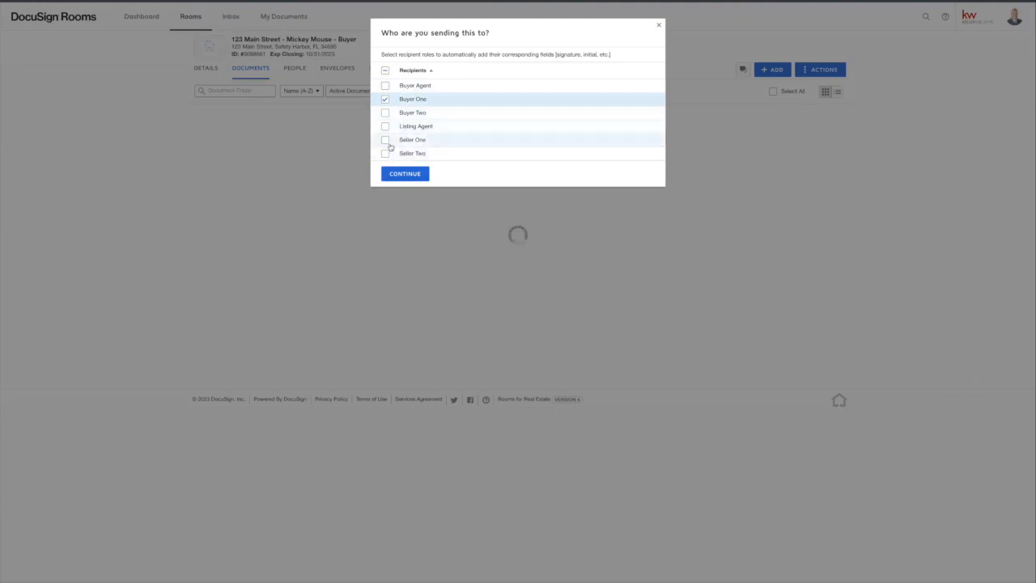
{"action": "left_click", "coordinate": [386, 86]}
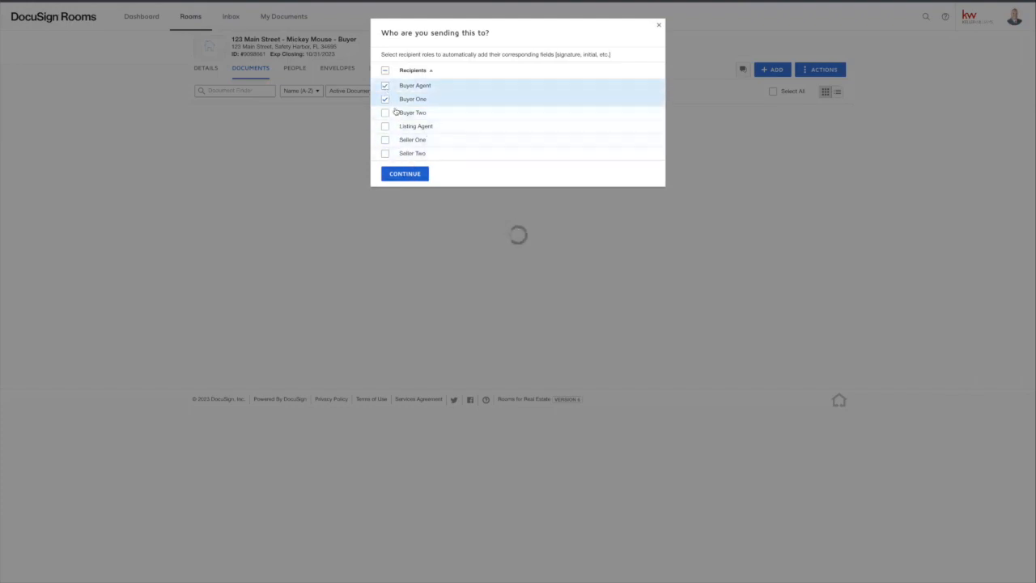
{"action": "left_click", "coordinate": [408, 173]}
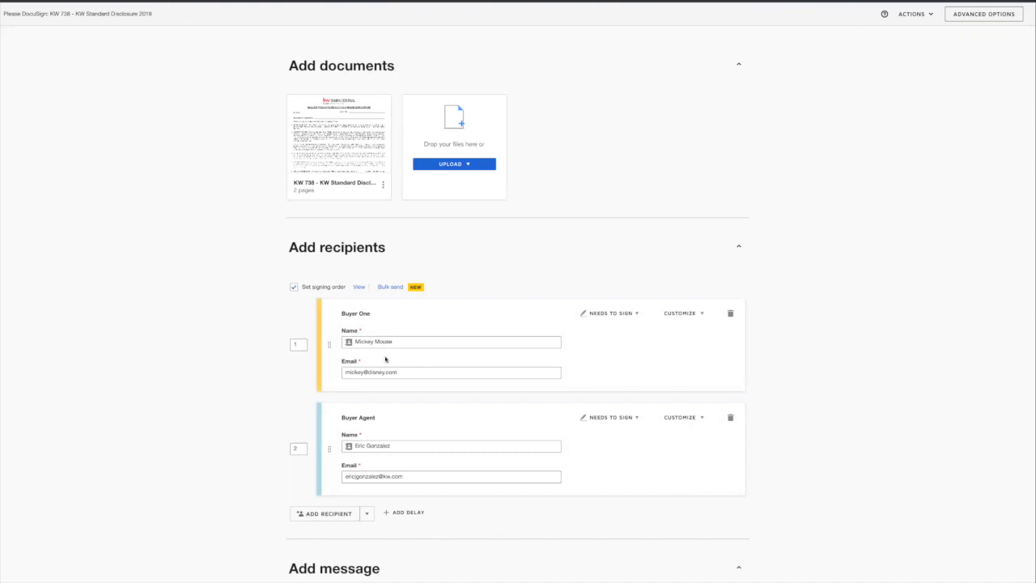
Step: Change the envelope's Email Subject to "Buyer's Paperwork 123 Main Street"
{"action": "scroll", "coordinate": [389, 348], "scroll_direction": "down", "scroll_amount": 3}
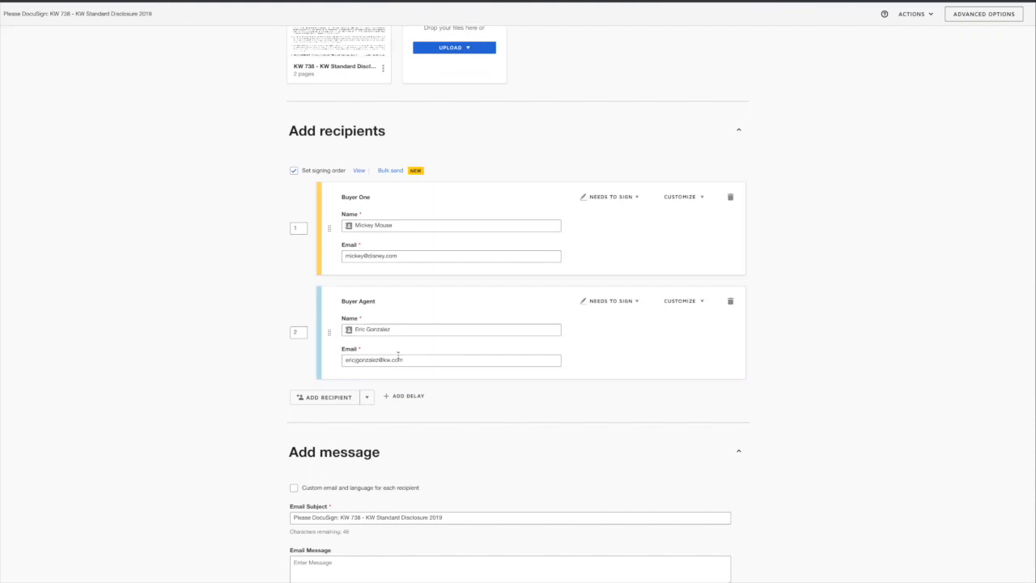
{"action": "scroll", "coordinate": [398, 355], "scroll_direction": "down", "scroll_amount": 1}
{"action": "left_click", "coordinate": [455, 470]}
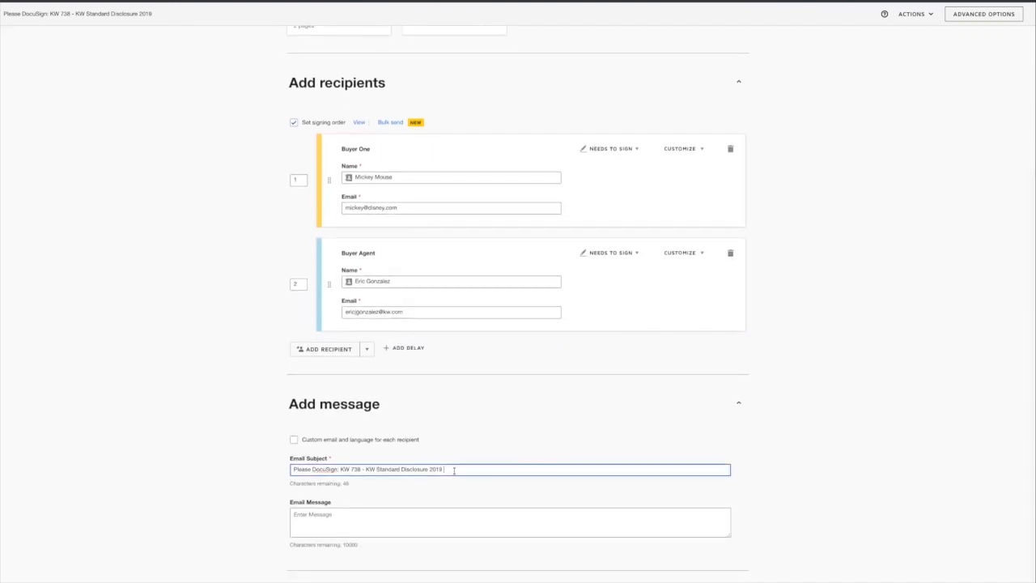
{"action": "left_click_drag", "start_coordinate": [365, 469], "coordinate": [292, 470]}
{"action": "left_click", "coordinate": [365, 470]}
{"action": "left_click_drag", "start_coordinate": [444, 469], "coordinate": [339, 469]}
{"action": "type", "text": "Ruyer's "}
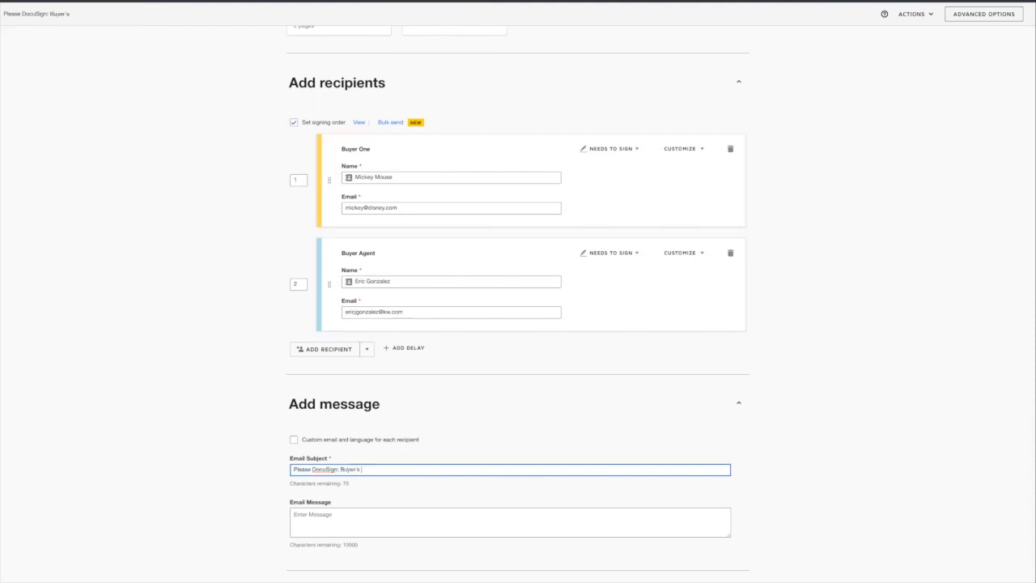
{"action": "type", "text": "Pa"}
{"action": "type", "text": "perwork "}
{"action": "type", "text": "123 <A"}
{"action": "type", "text": "in Street"}
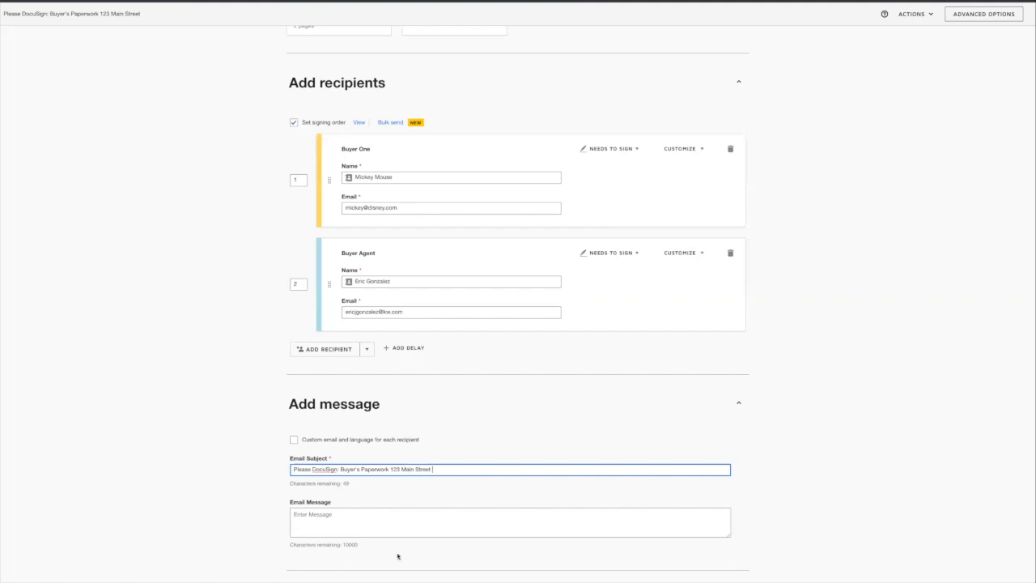
Step: Write the email message "Please review and sign! :)"
{"action": "left_click", "coordinate": [382, 534]}
{"action": "type", "text": "Please "}
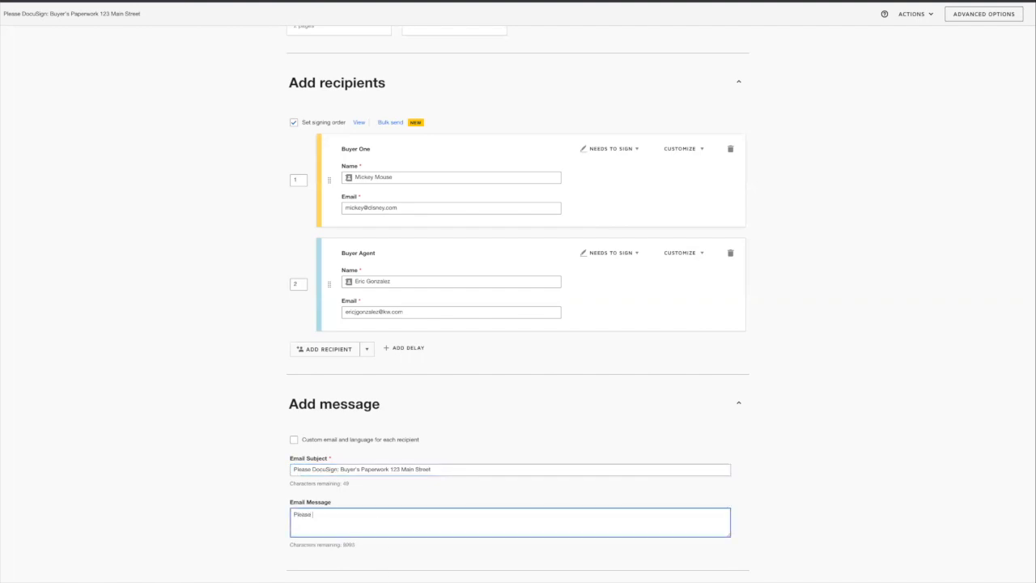
{"action": "type", "text": "reviewe"}
{"action": "key", "text": "BackSpace"}
{"action": "type", "text": "and sign! :)"}
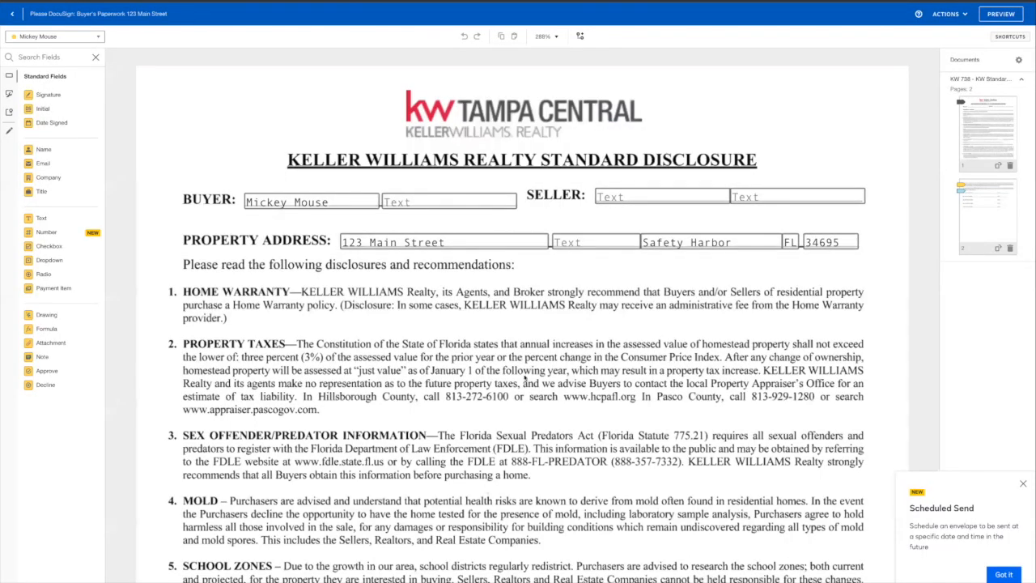
Step: Change the buyer's commission on the KW 738 disclosure from 195 to 295
{"action": "scroll", "coordinate": [525, 377], "scroll_direction": "down", "scroll_amount": 1}
{"action": "scroll", "coordinate": [525, 377], "scroll_direction": "down", "scroll_amount": 3}
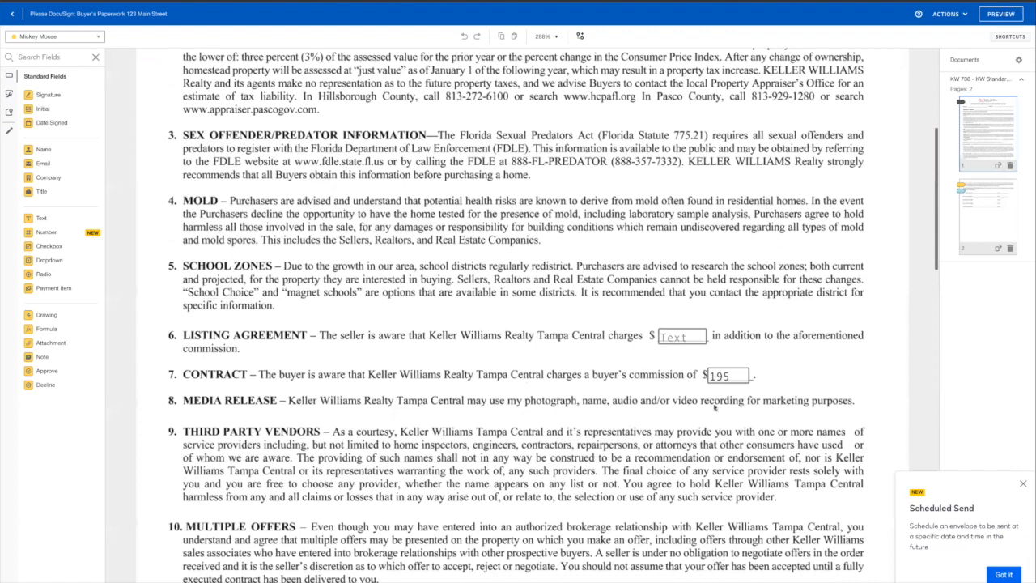
{"action": "left_click", "coordinate": [726, 376]}
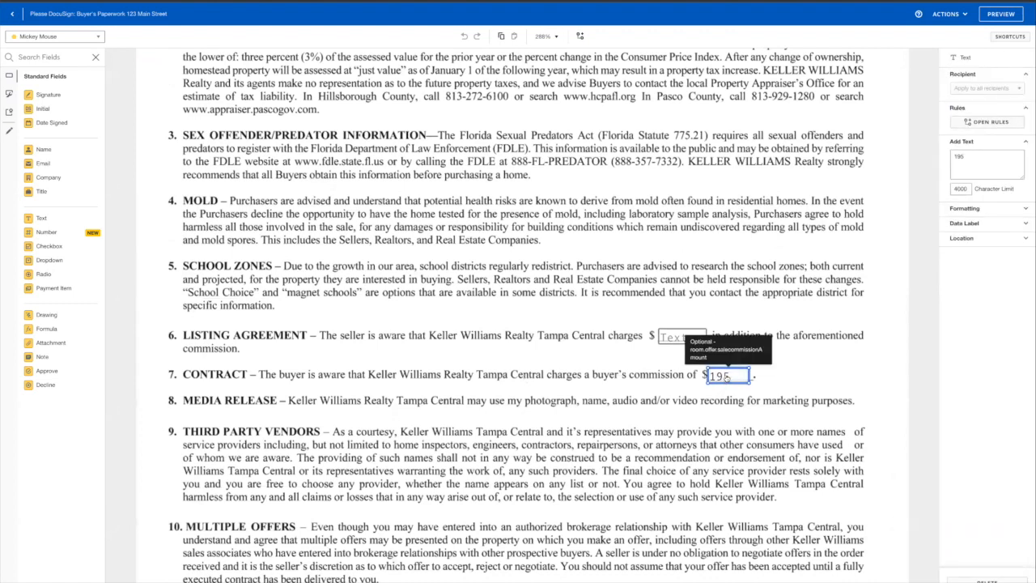
{"action": "key", "text": "BackSpace"}
{"action": "key", "text": "BackSpace"}
{"action": "key", "text": "BackSpace"}
{"action": "key", "text": "BackSpace"}
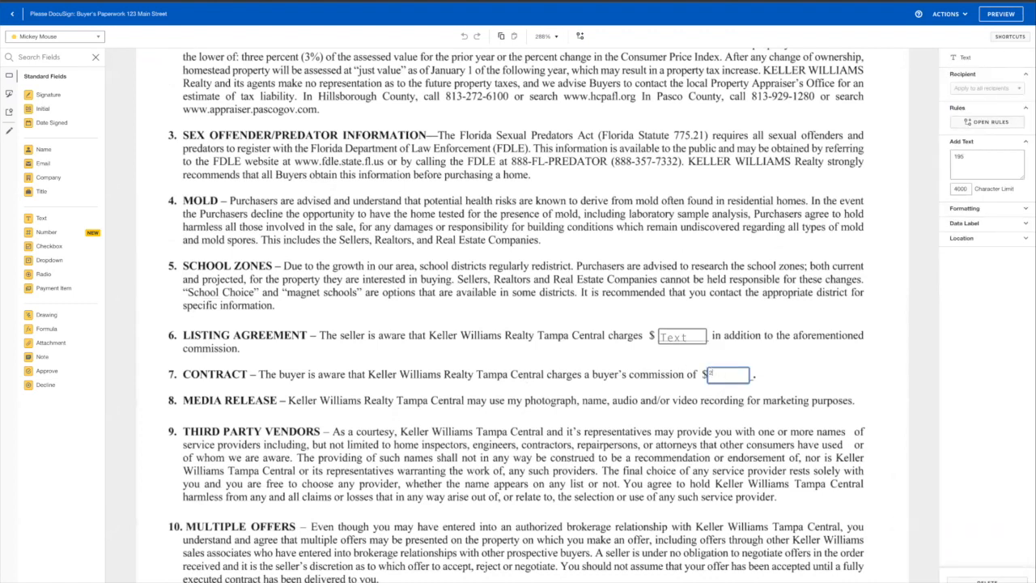
{"action": "left_click", "coordinate": [814, 368]}
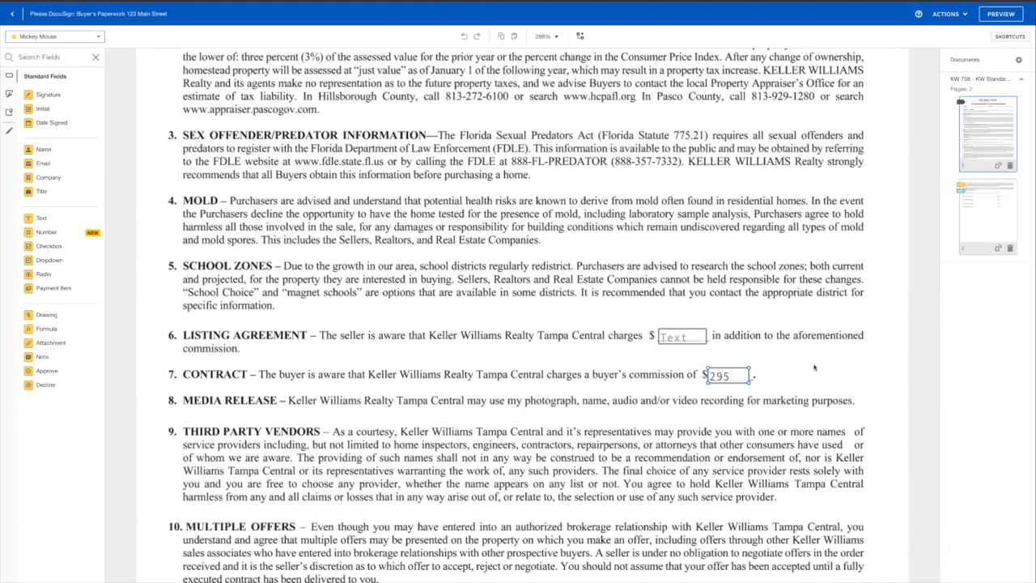
Step: Review the placed fields on both disclosure pages, ending back at the top
{"action": "scroll", "coordinate": [814, 368], "scroll_direction": "up", "scroll_amount": 1}
{"action": "scroll", "coordinate": [815, 368], "scroll_direction": "up", "scroll_amount": 5}
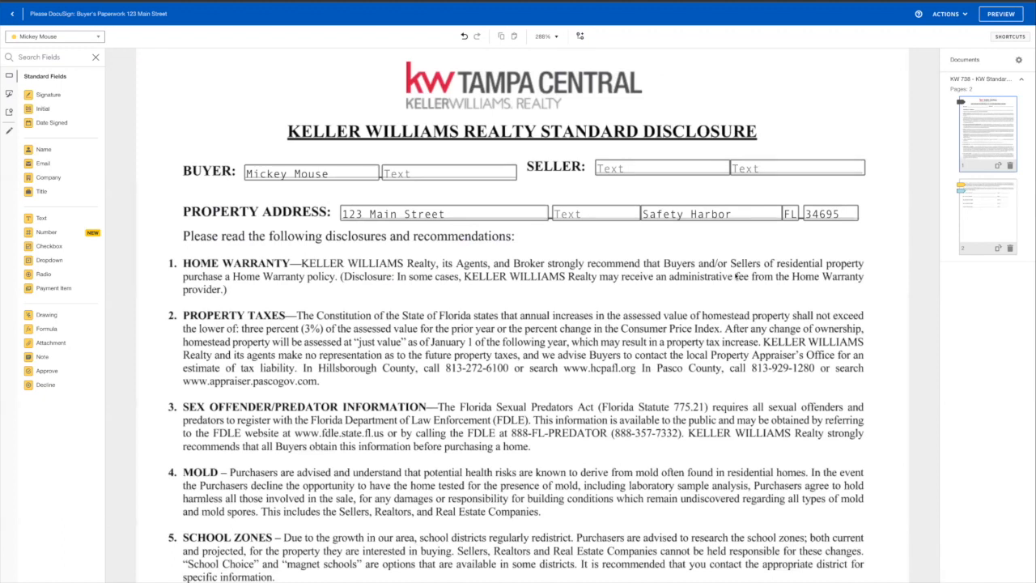
{"action": "scroll", "coordinate": [737, 277], "scroll_direction": "down", "scroll_amount": 1}
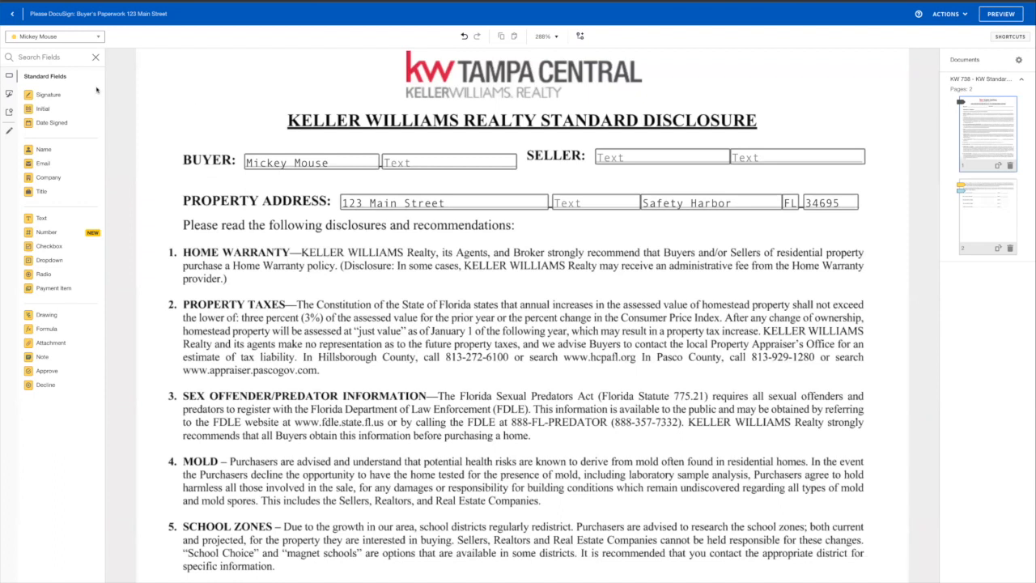
{"action": "mouse_move", "coordinate": [36, 218]}
{"action": "left_mouse_down"}
{"action": "mouse_move", "coordinate": [273, 232]}
{"action": "mouse_move", "coordinate": [56, 223]}
{"action": "left_mouse_up"}
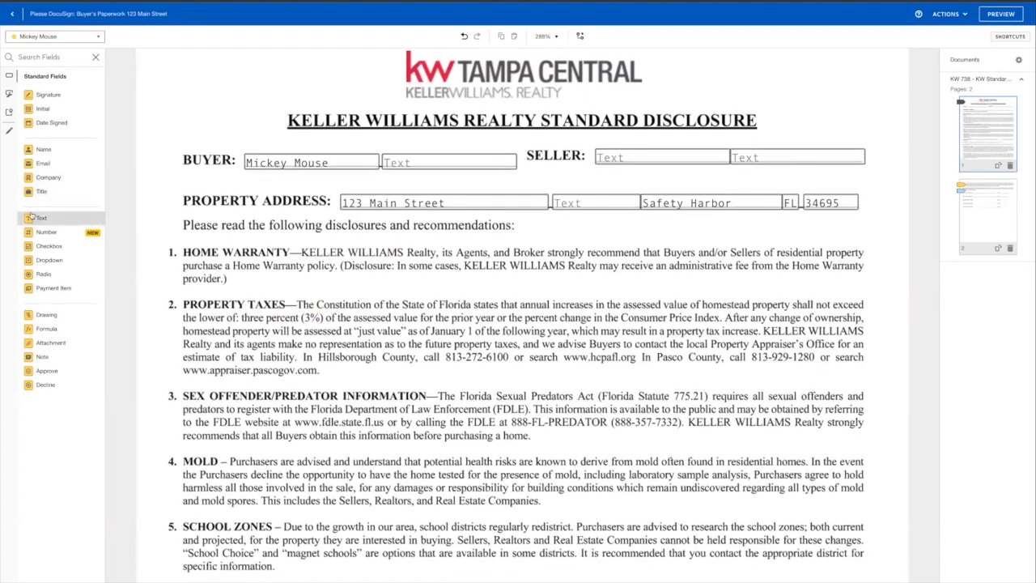
{"action": "scroll", "coordinate": [171, 282], "scroll_direction": "down", "scroll_amount": 5}
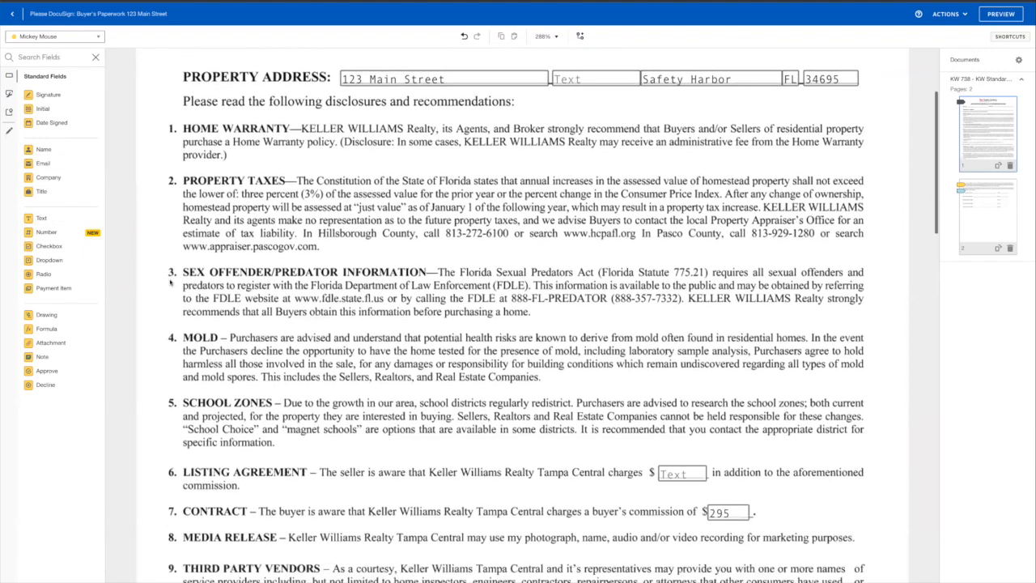
{"action": "scroll", "coordinate": [670, 256], "scroll_direction": "down", "scroll_amount": 5}
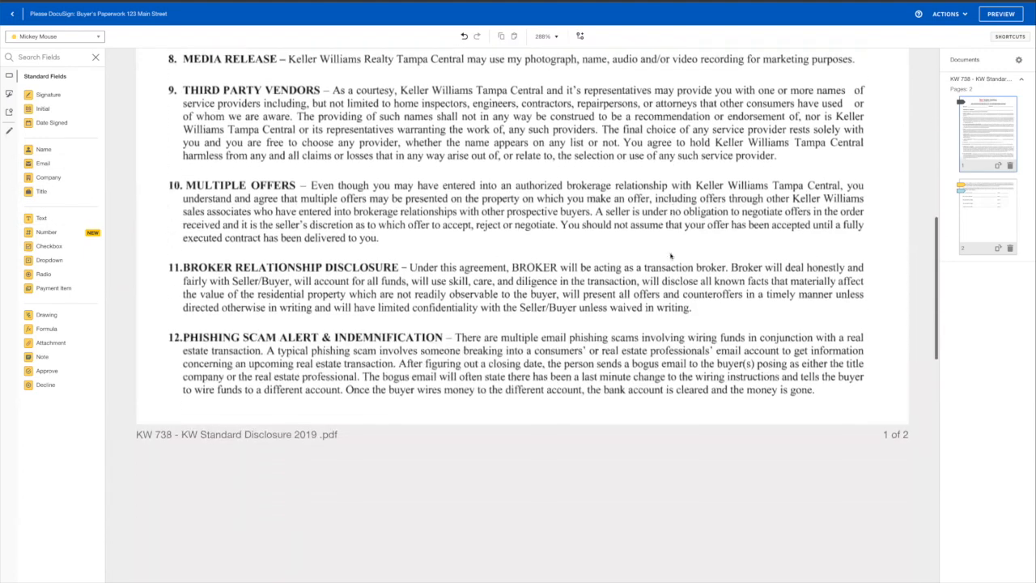
{"action": "scroll", "coordinate": [670, 255], "scroll_direction": "down", "scroll_amount": 2}
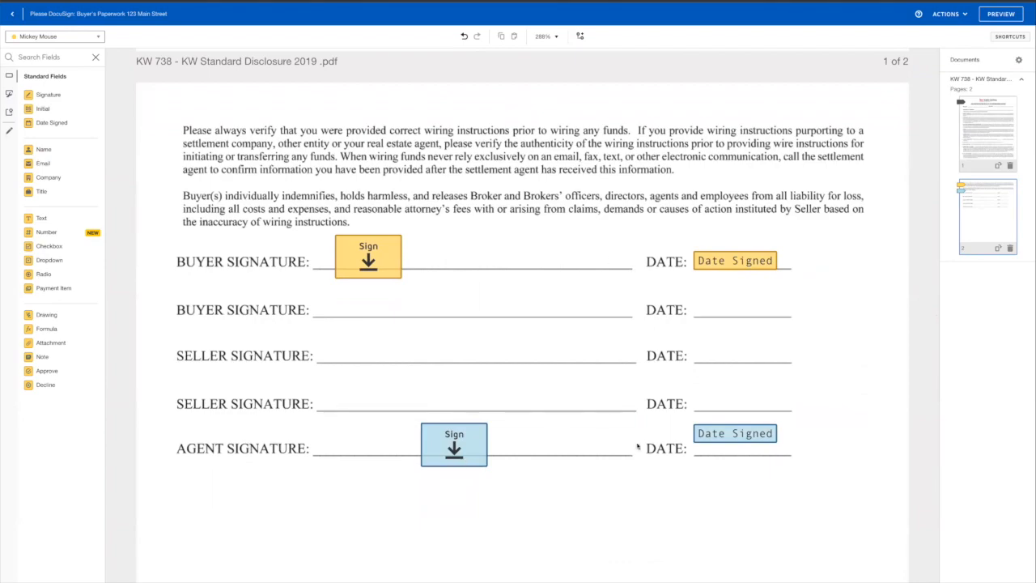
{"action": "scroll", "coordinate": [726, 489], "scroll_direction": "up", "scroll_amount": 5}
{"action": "scroll", "coordinate": [725, 489], "scroll_direction": "down", "scroll_amount": 10}
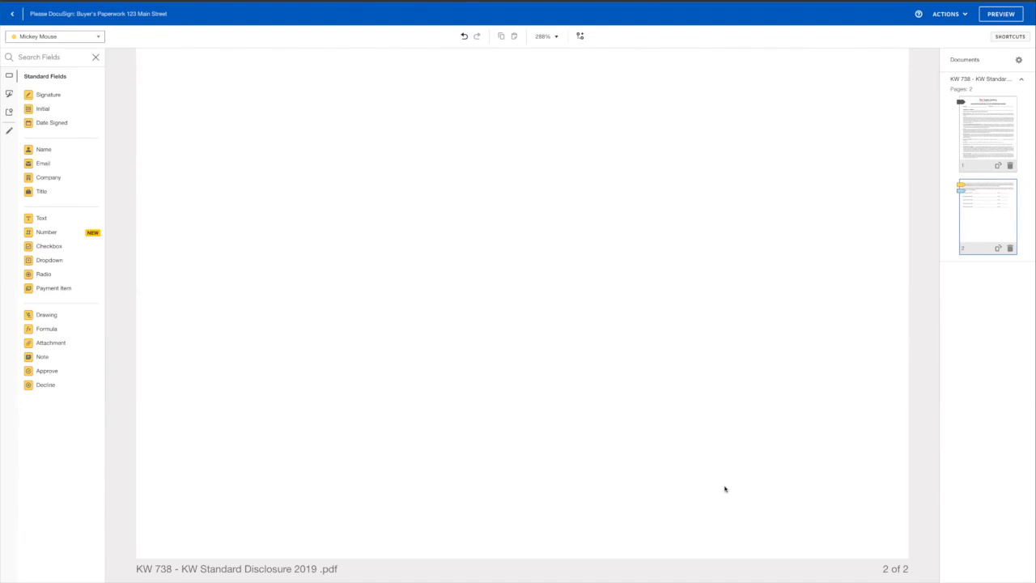
{"action": "scroll", "coordinate": [715, 442], "scroll_direction": "up", "scroll_amount": 5}
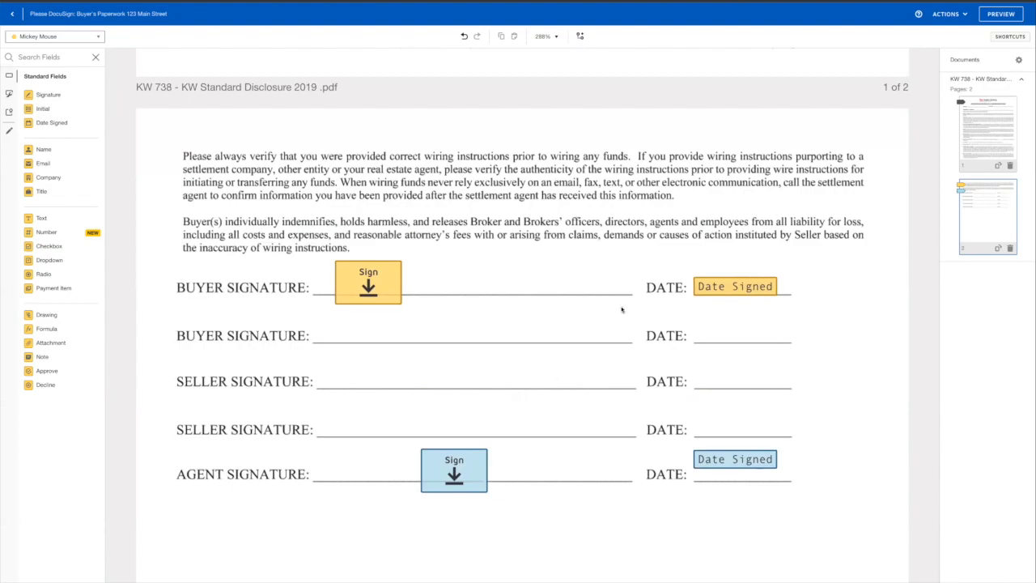
{"action": "scroll", "coordinate": [620, 307], "scroll_direction": "up", "scroll_amount": 10}
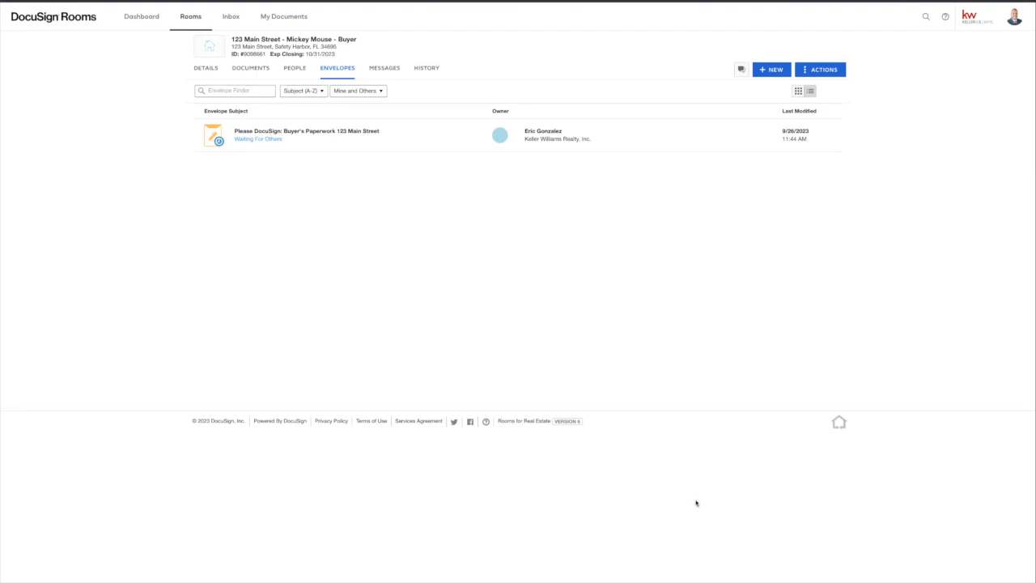
Step: Open the Buyer's Paperwork 123 Main Street envelope for correction and enter Buyer One's new email address
{"action": "left_click", "coordinate": [346, 148]}
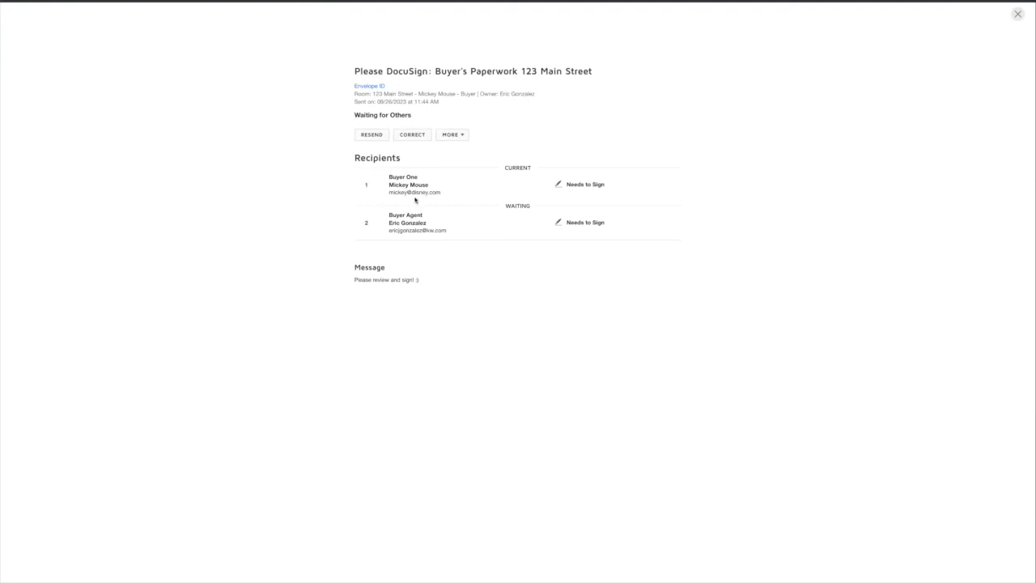
{"action": "left_click", "coordinate": [408, 136]}
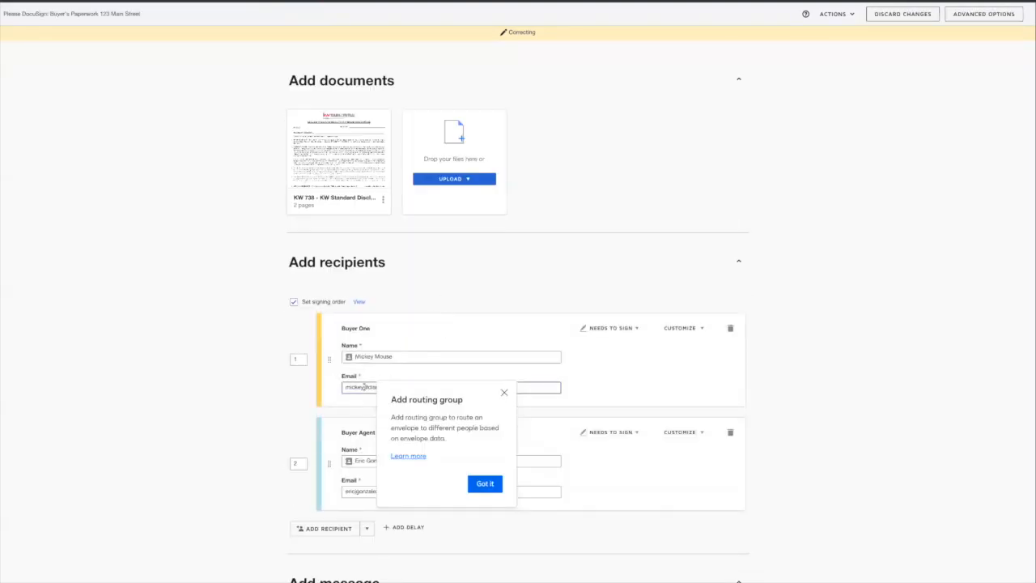
{"action": "triple_click", "coordinate": [364, 387]}
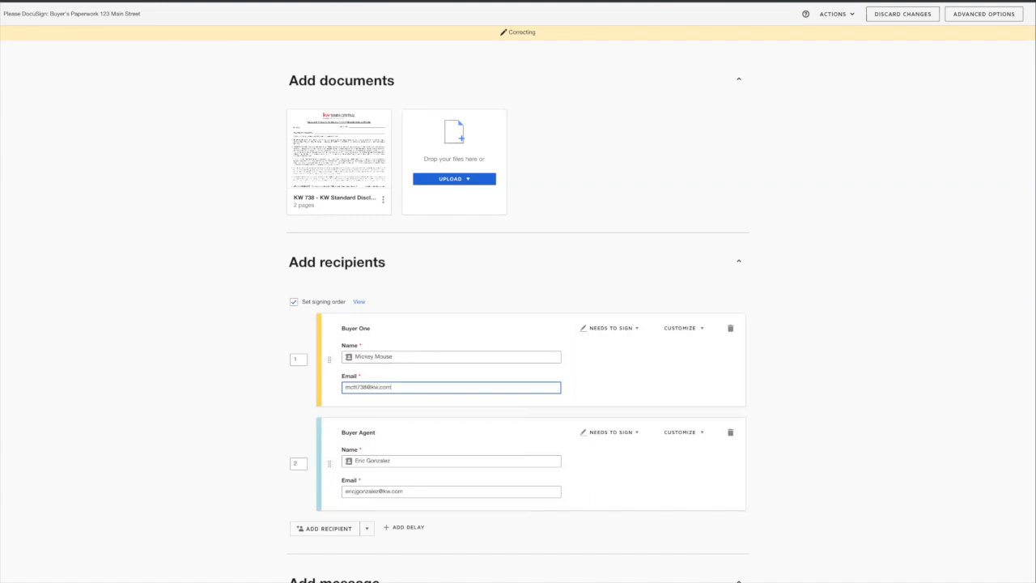
Step: Set the Buyer Agent's signing order to 1 and resend the corrected envelope
{"action": "left_click", "coordinate": [238, 407]}
{"action": "left_click", "coordinate": [297, 463]}
{"action": "double_click", "coordinate": [297, 463]}
{"action": "type", "text": "1"}
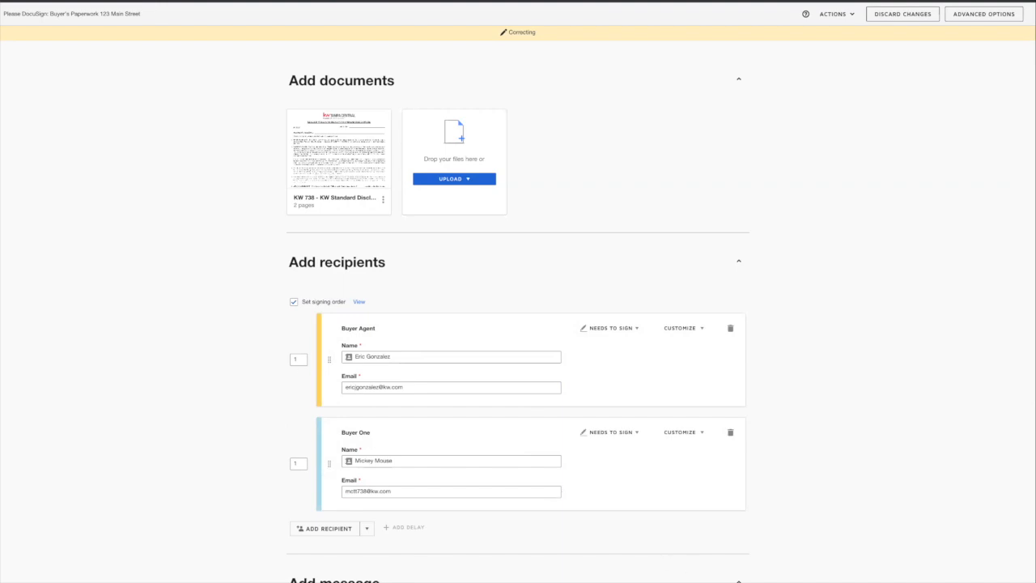
{"action": "left_click", "coordinate": [1006, 579]}
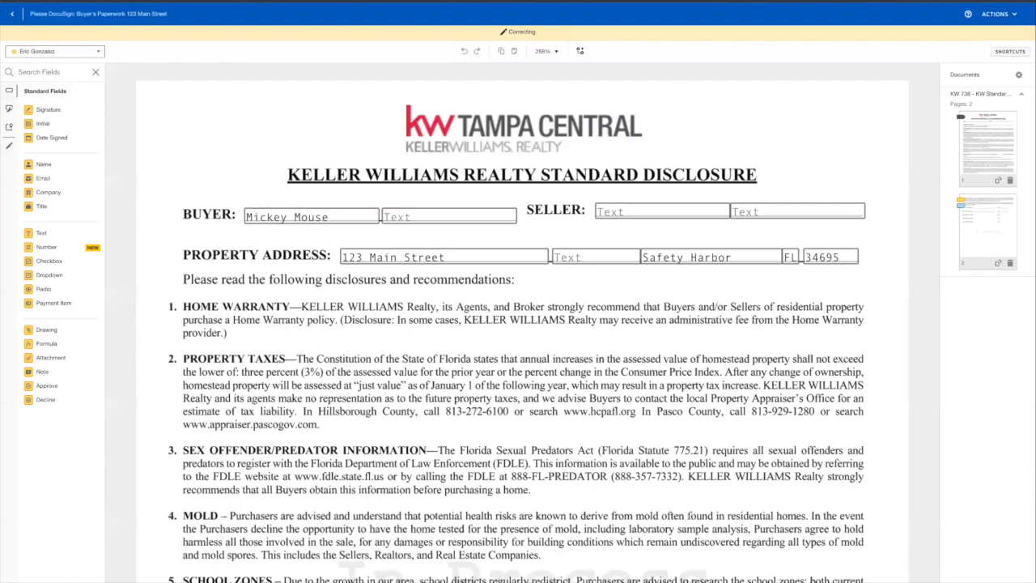
{"action": "left_click", "coordinate": [1006, 580]}
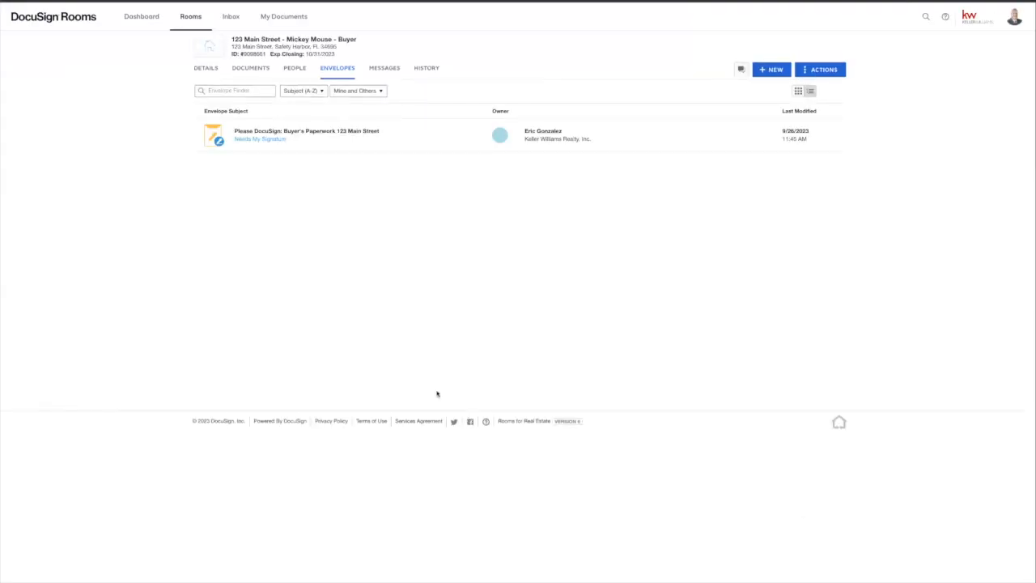
Step: Sign the KW 738 disclosure on the Agent Signature line and finish the envelope
{"action": "left_click", "coordinate": [268, 143]}
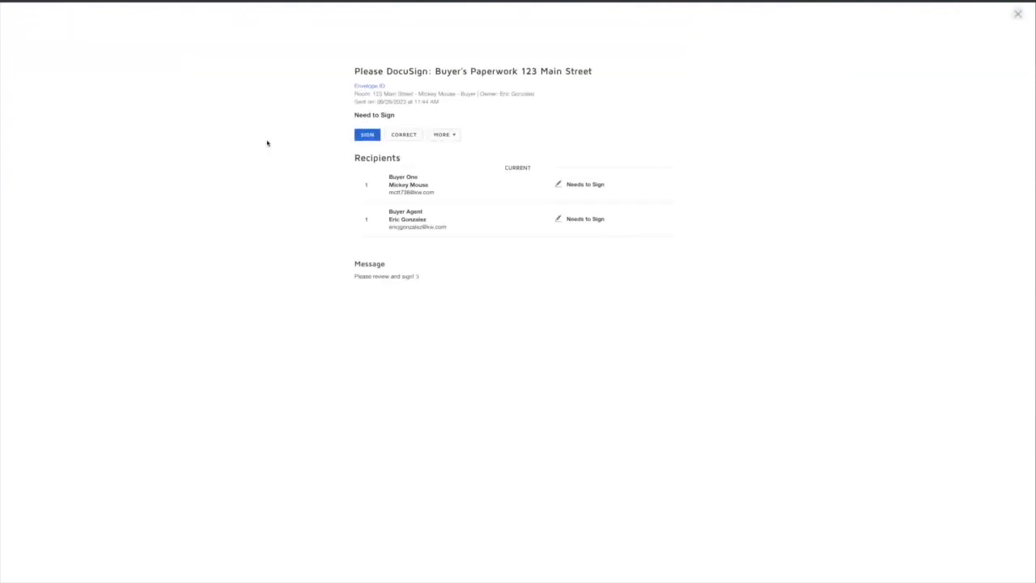
{"action": "left_click", "coordinate": [369, 137]}
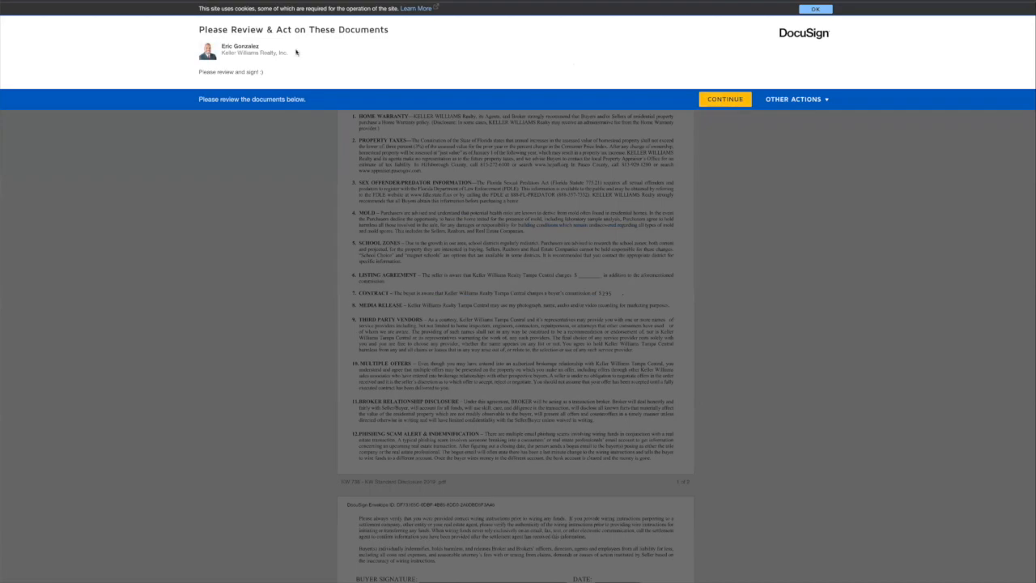
{"action": "left_click", "coordinate": [719, 101]}
{"action": "left_click", "coordinate": [316, 81]}
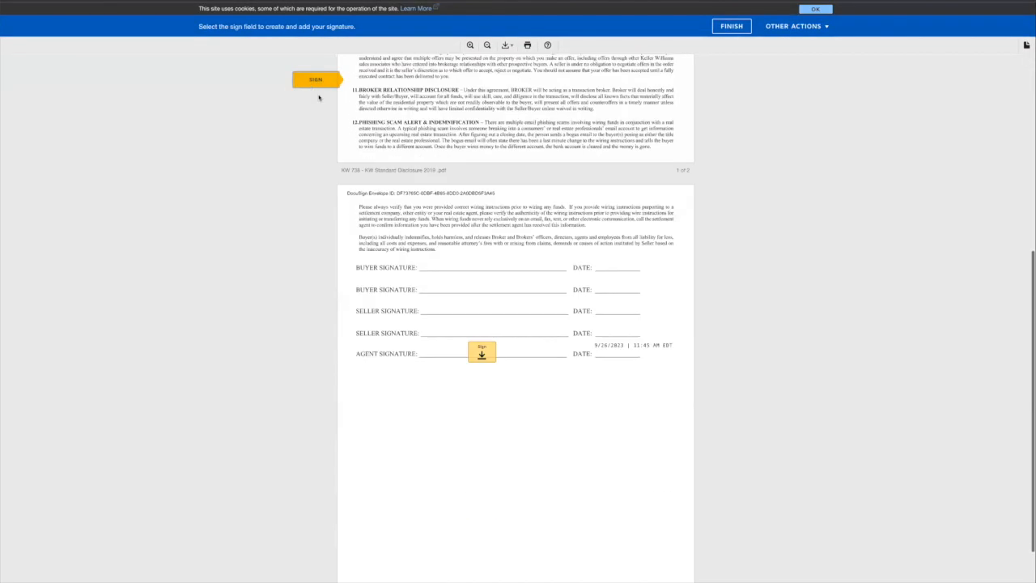
{"action": "left_click", "coordinate": [491, 338]}
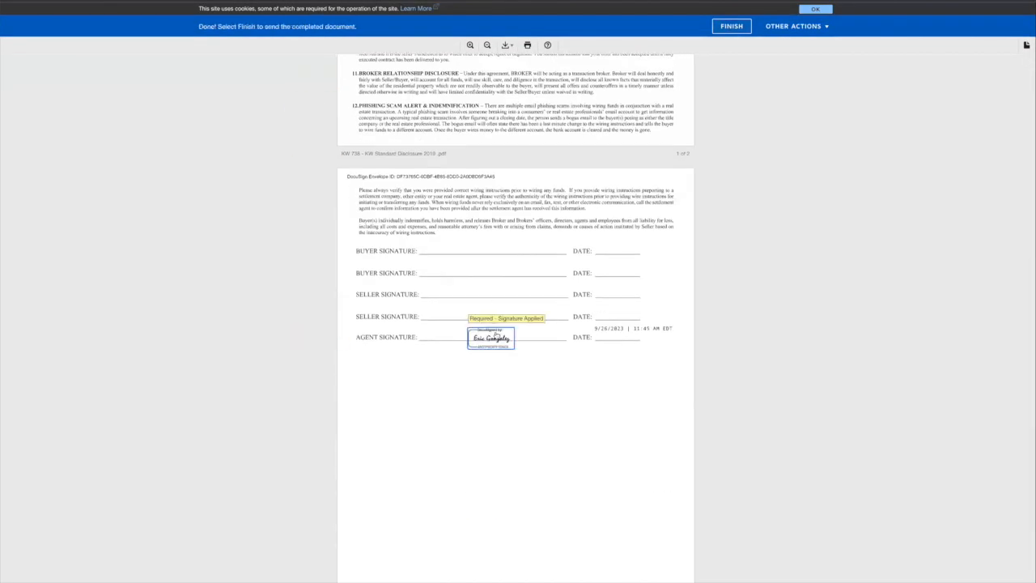
{"action": "left_click", "coordinate": [733, 27]}
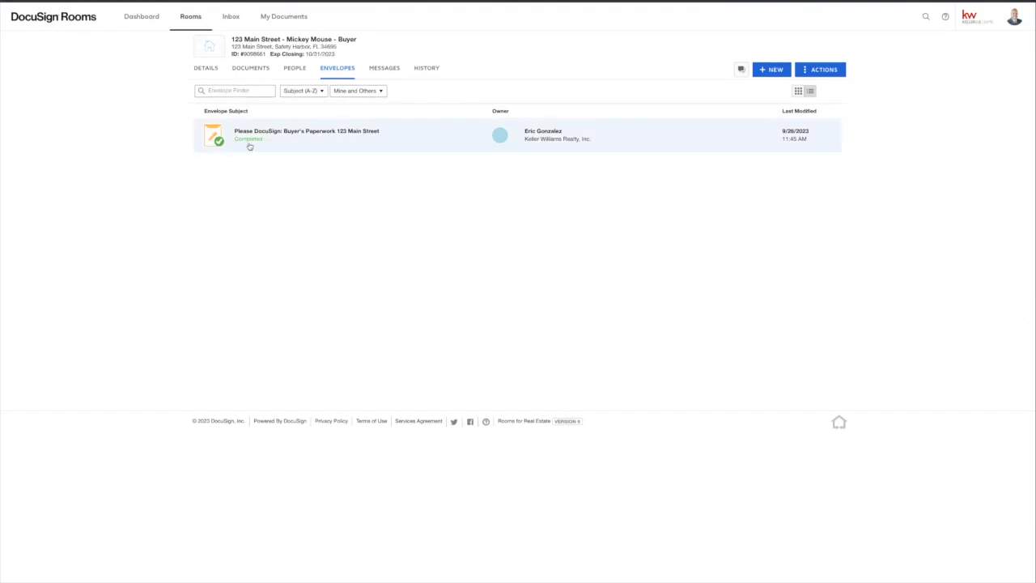
Step: Refresh the room's Documents tab and check the Envelopes tab to confirm the envelope completed
{"action": "left_click", "coordinate": [255, 70]}
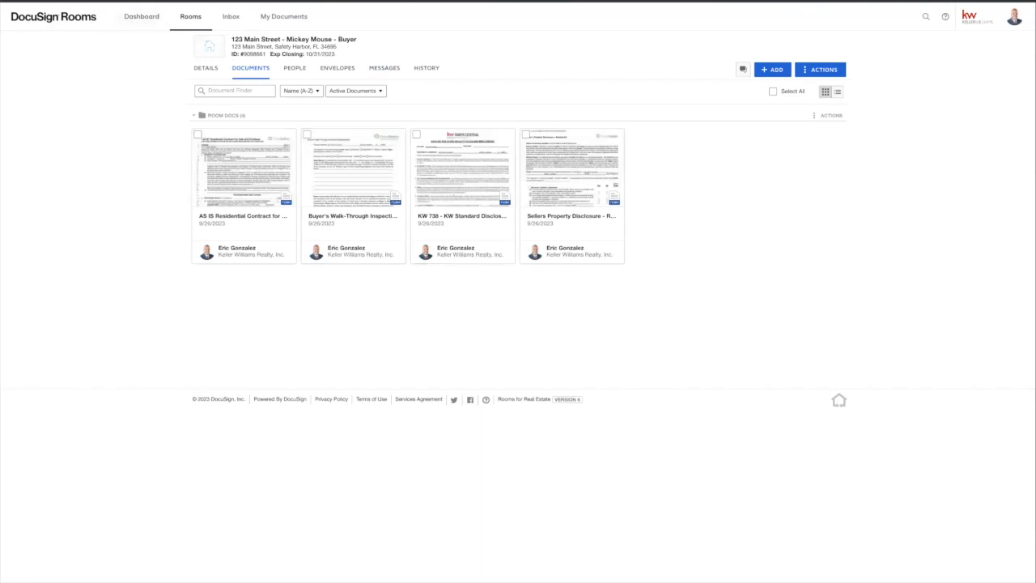
{"action": "key", "text": "F5"}
{"action": "left_click", "coordinate": [336, 68]}
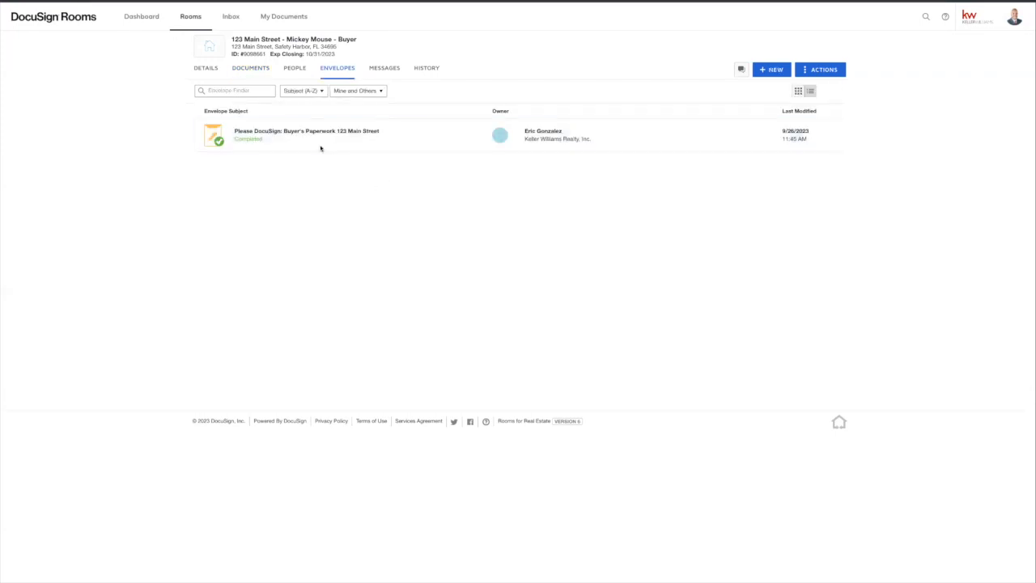
{"action": "left_click", "coordinate": [255, 68]}
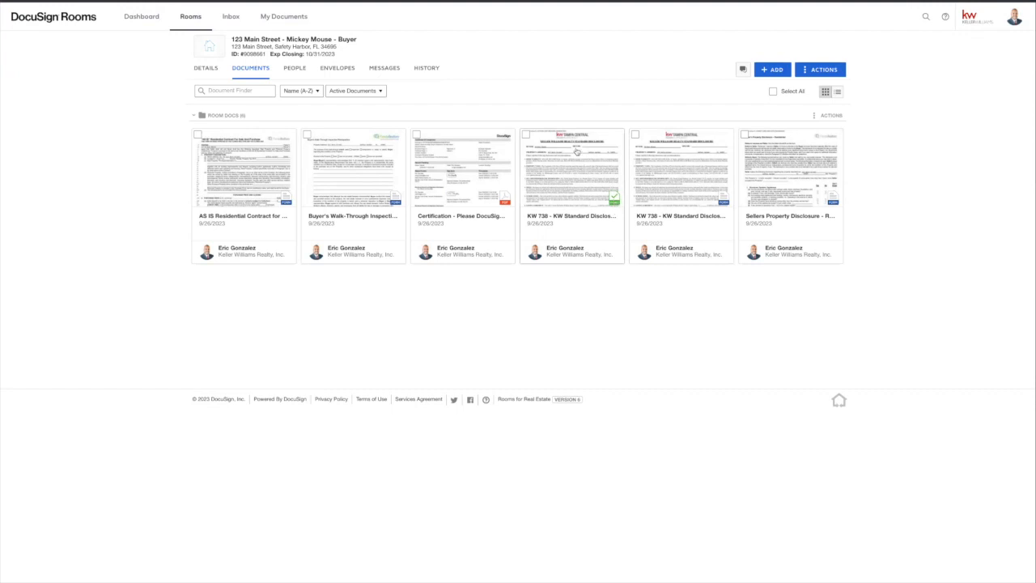
Step: Archive the duplicate KW 738 disclosure and the Certification document together
{"action": "left_click", "coordinate": [636, 134]}
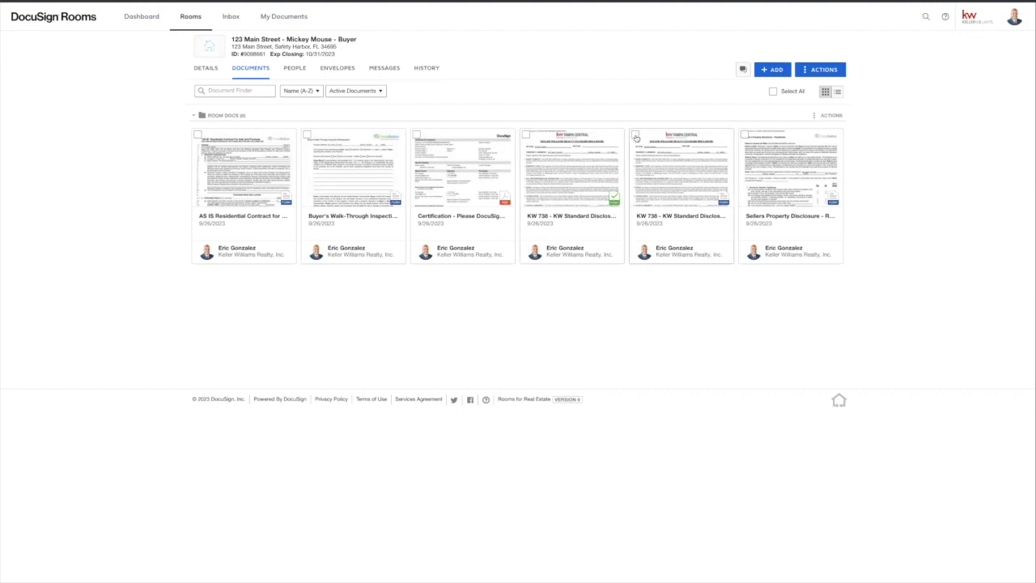
{"action": "left_click", "coordinate": [417, 135]}
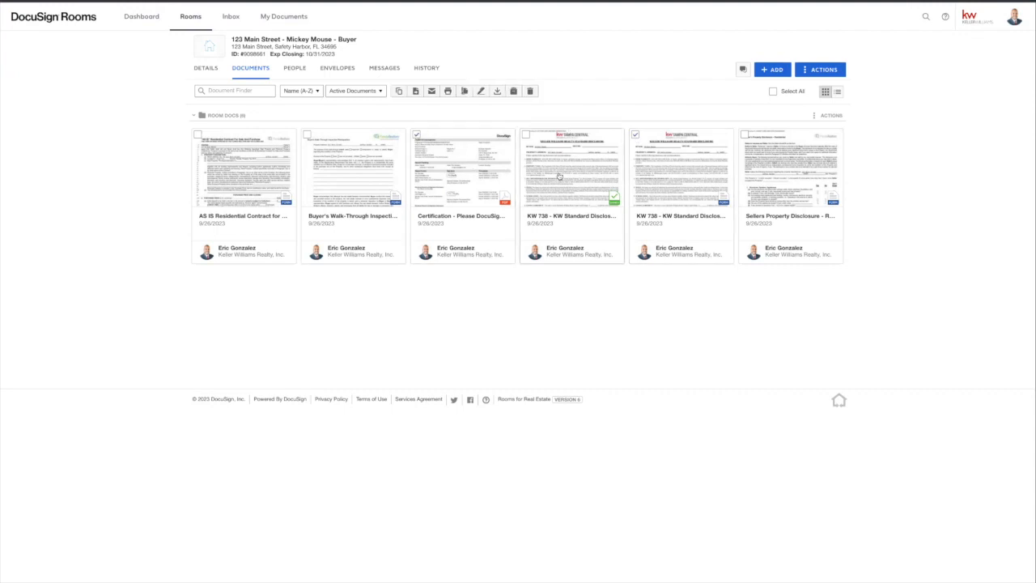
{"action": "left_click", "coordinate": [515, 92]}
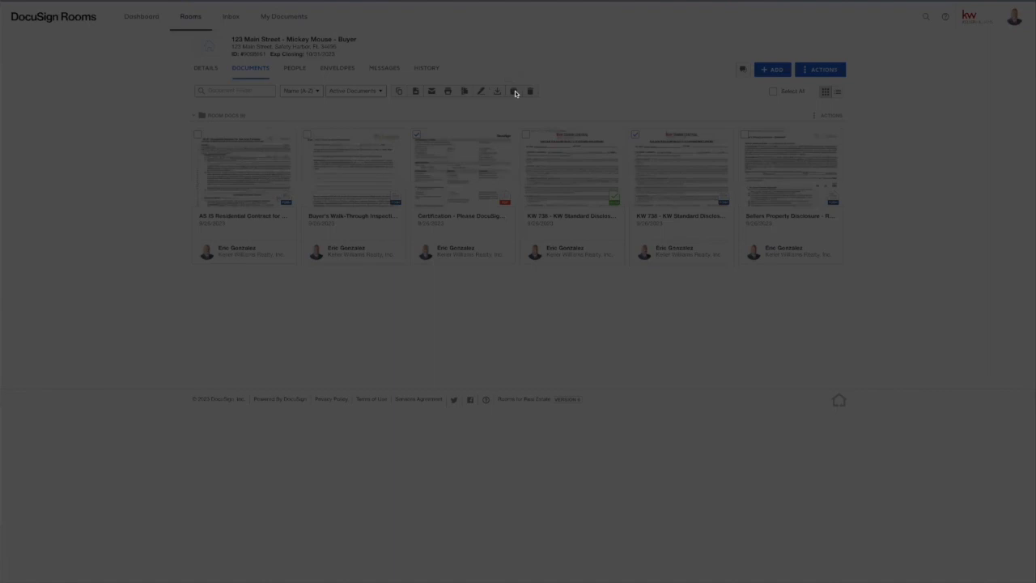
{"action": "left_click", "coordinate": [545, 139]}
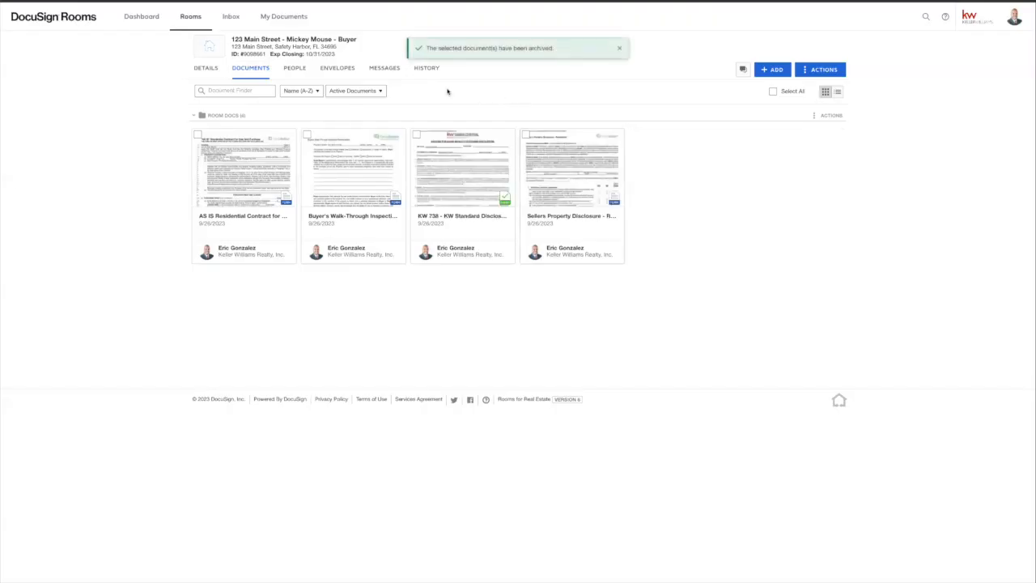
{"action": "left_click", "coordinate": [380, 92]}
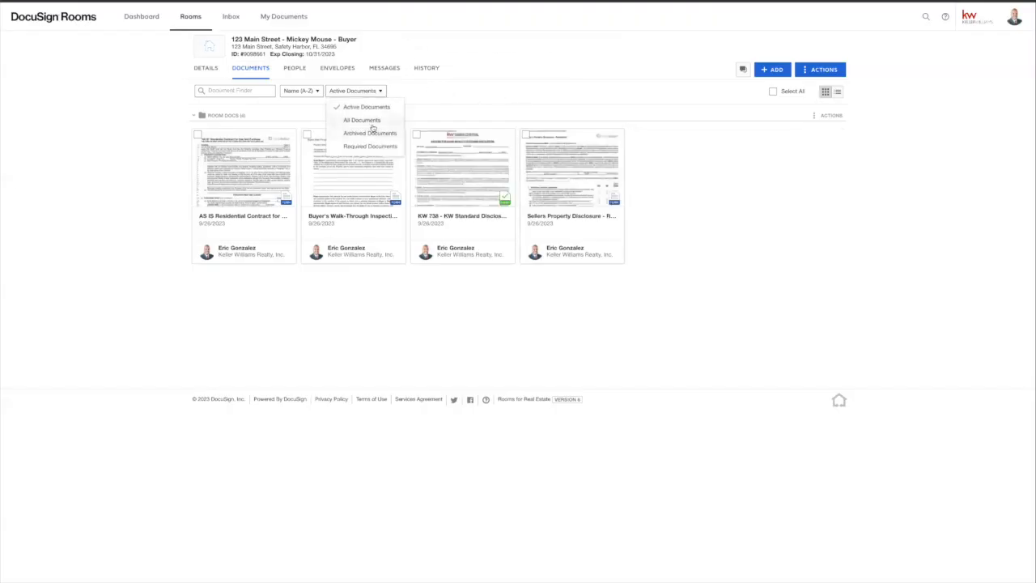
{"action": "left_click", "coordinate": [366, 136]}
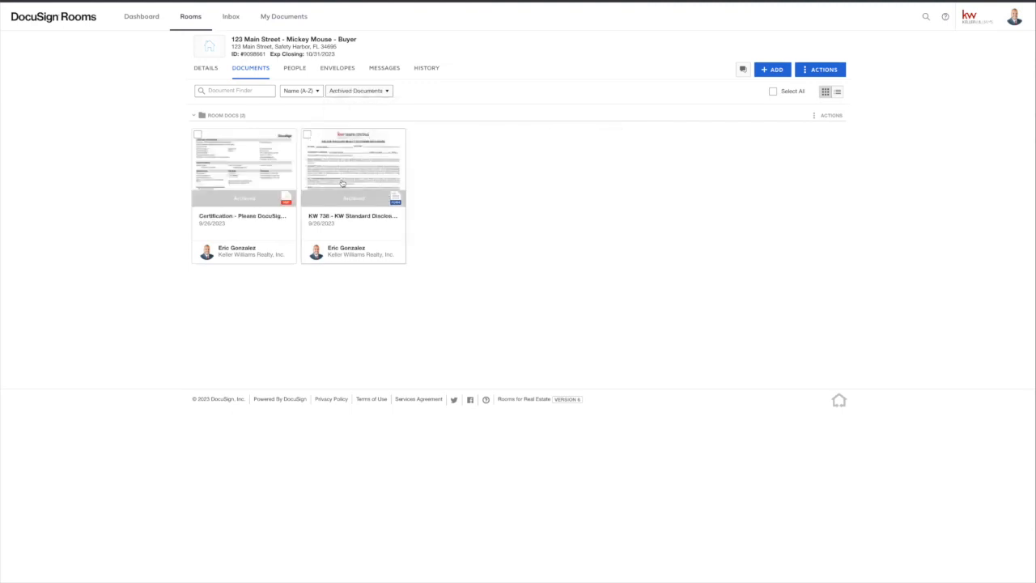
{"action": "left_click", "coordinate": [344, 93]}
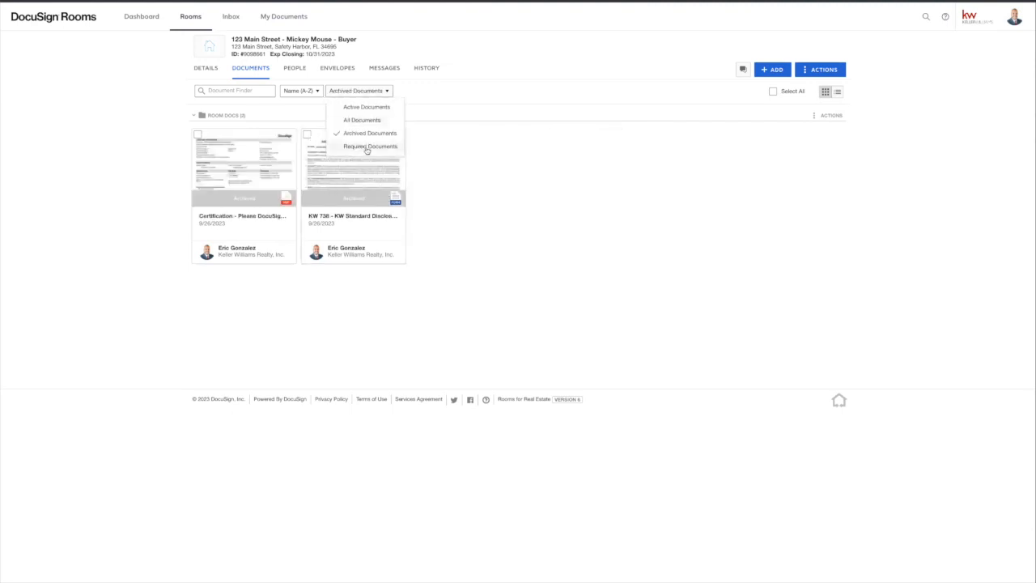
{"action": "left_click", "coordinate": [358, 121]}
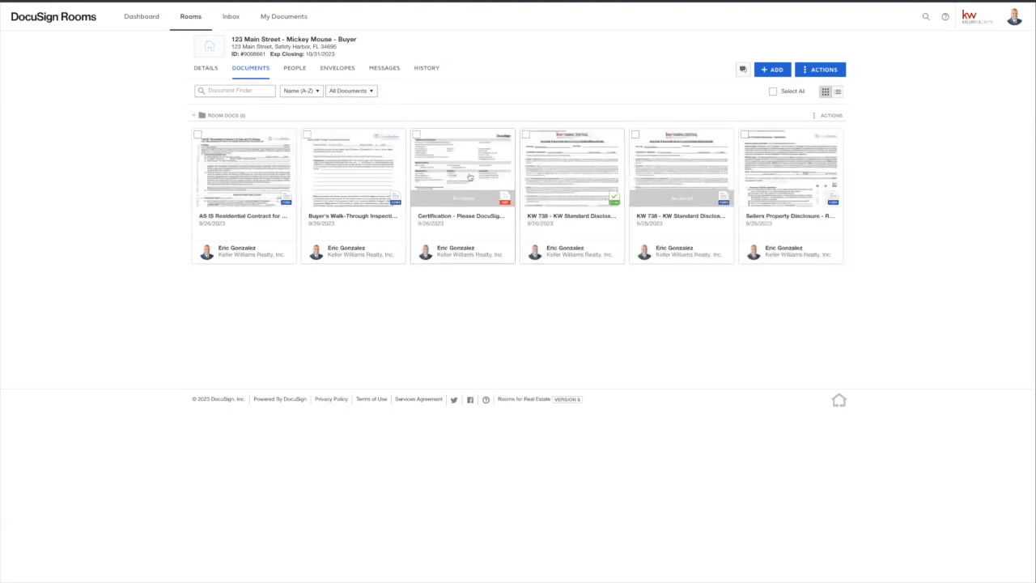
{"action": "left_click", "coordinate": [358, 93]}
{"action": "left_click", "coordinate": [351, 106]}
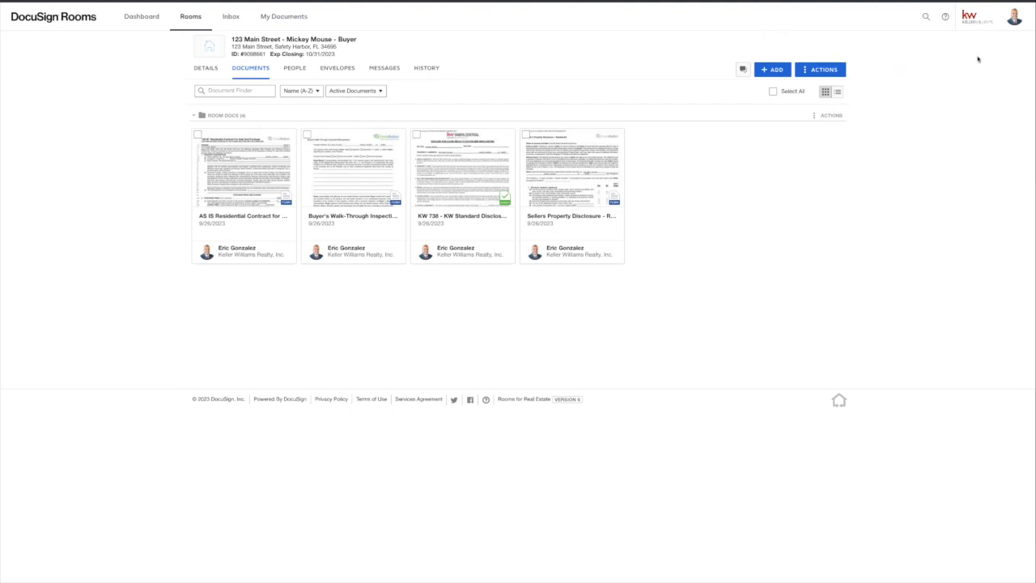
Step: Open the account profile menu and close it without choosing anything
{"action": "left_click", "coordinate": [1016, 18]}
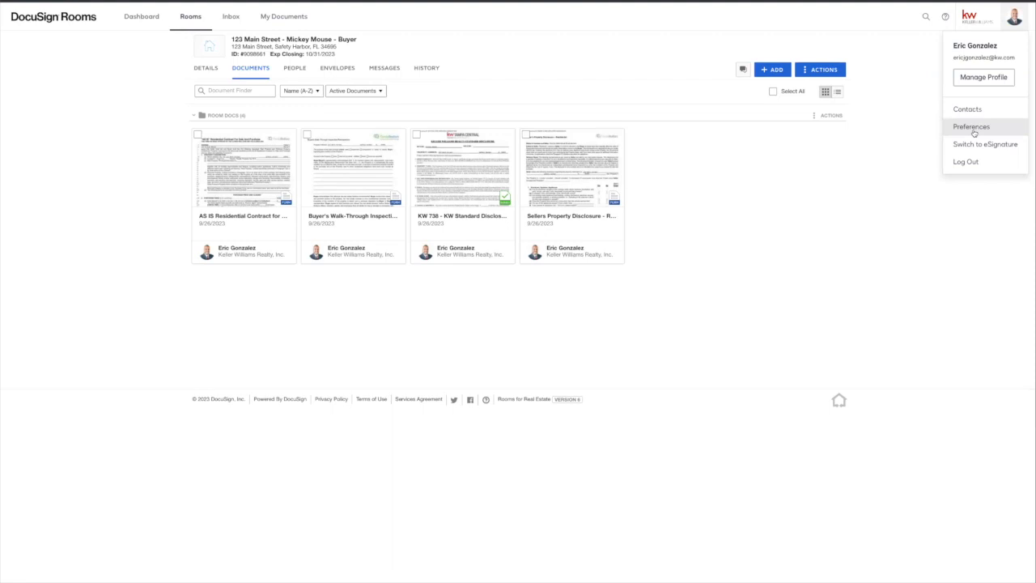
{"action": "left_click", "coordinate": [870, 175]}
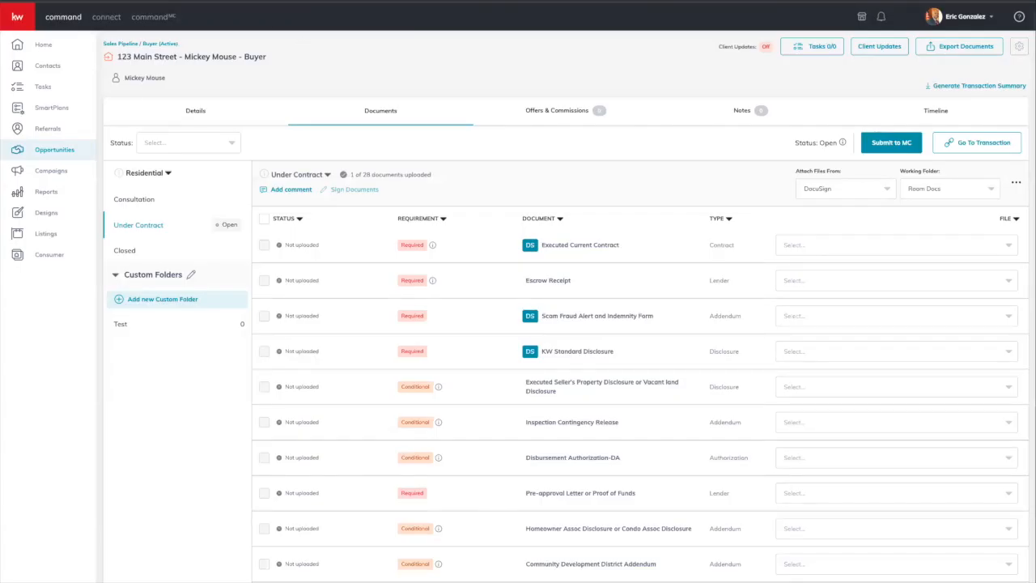
Step: Attach KW 738 Signed.pdf from DocuSign Room Docs to the KW Standard Disclosure requirement
{"action": "key", "text": "super+r"}
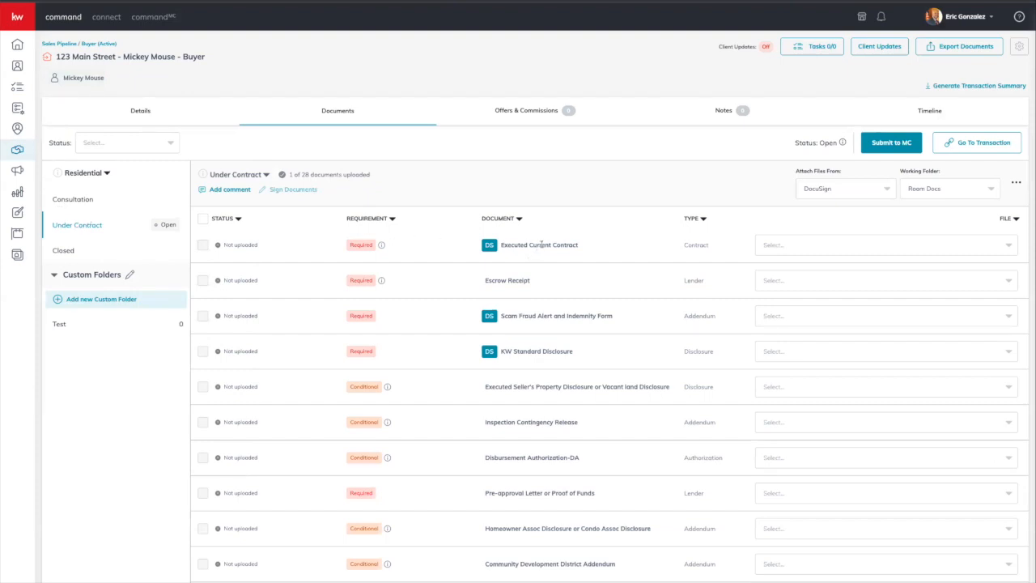
{"action": "left_click", "coordinate": [889, 196]}
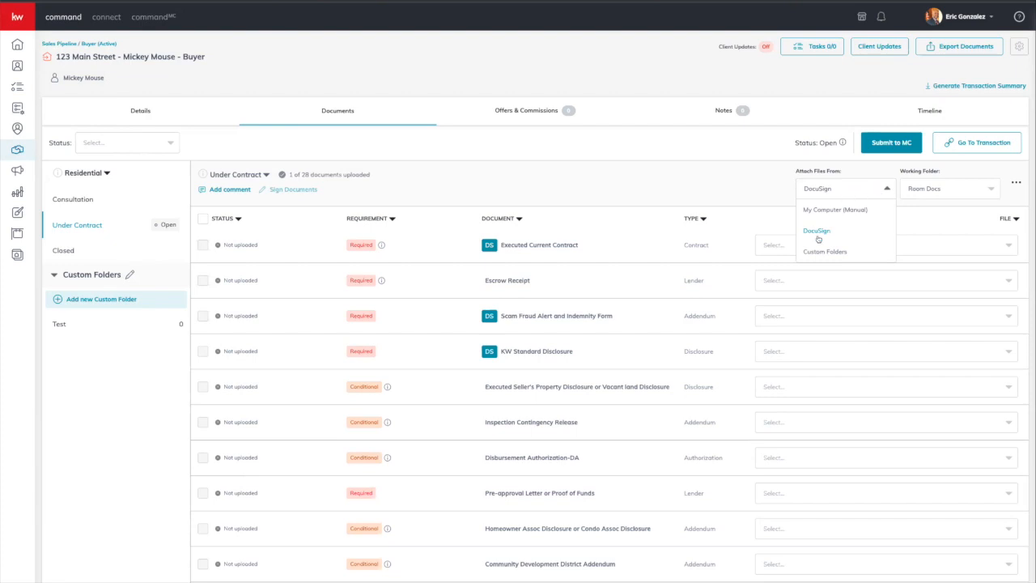
{"action": "left_click", "coordinate": [936, 193]}
{"action": "left_click", "coordinate": [924, 212]}
{"action": "left_click", "coordinate": [795, 242]}
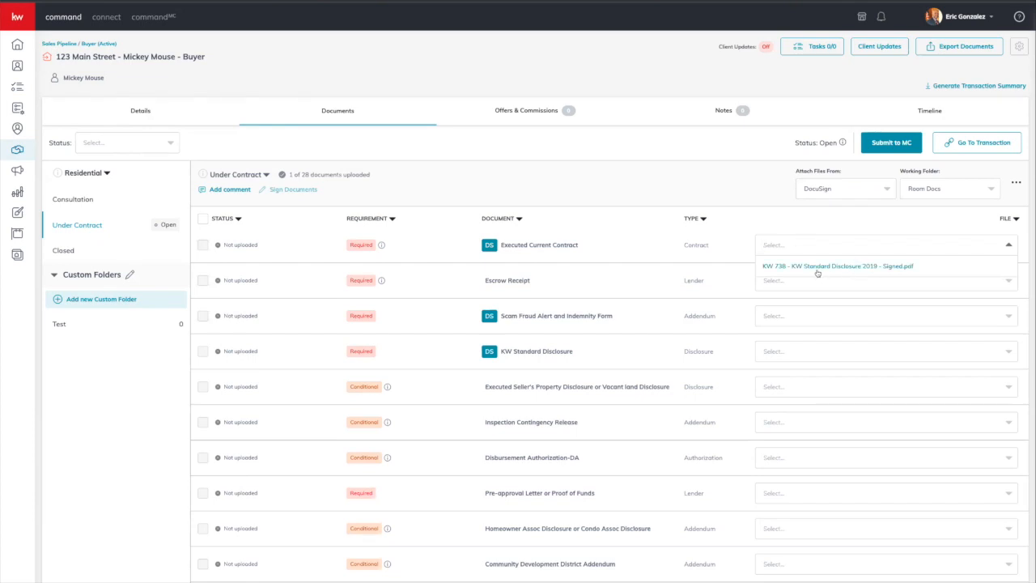
{"action": "left_click", "coordinate": [657, 195]}
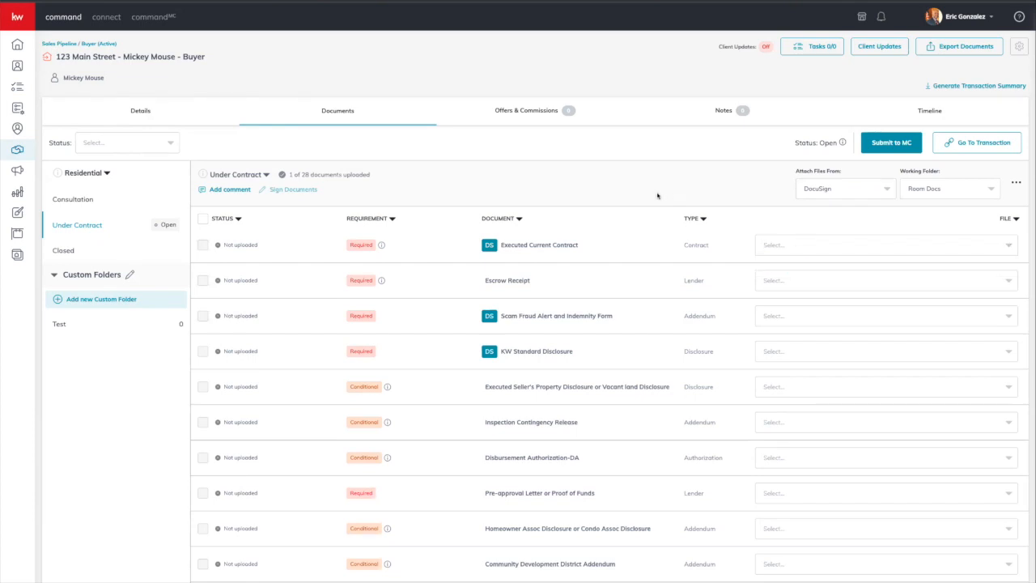
{"action": "left_click", "coordinate": [391, 218]}
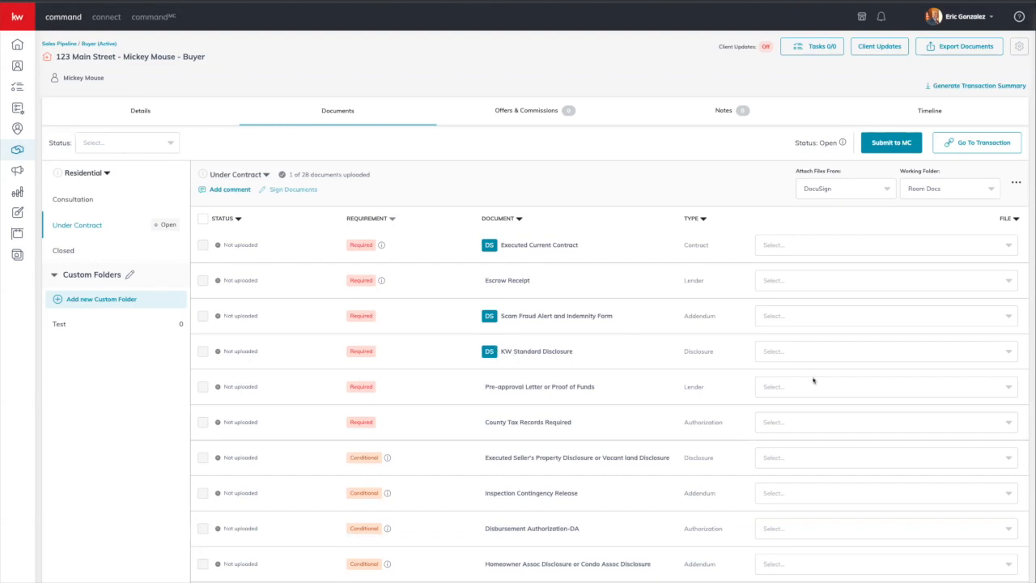
{"action": "left_click", "coordinate": [809, 349]}
{"action": "left_click", "coordinate": [804, 375]}
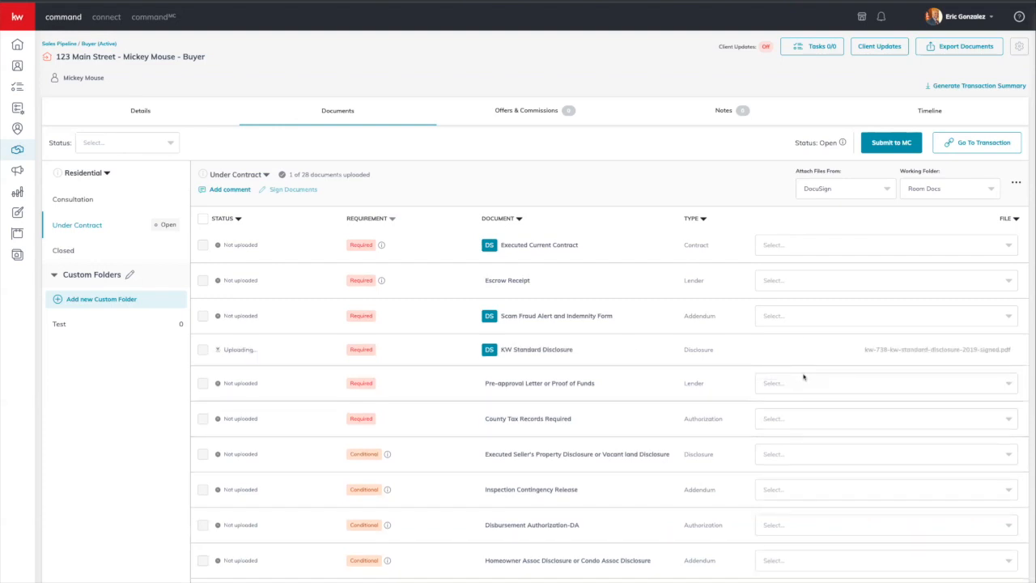
{"action": "left_click", "coordinate": [905, 356]}
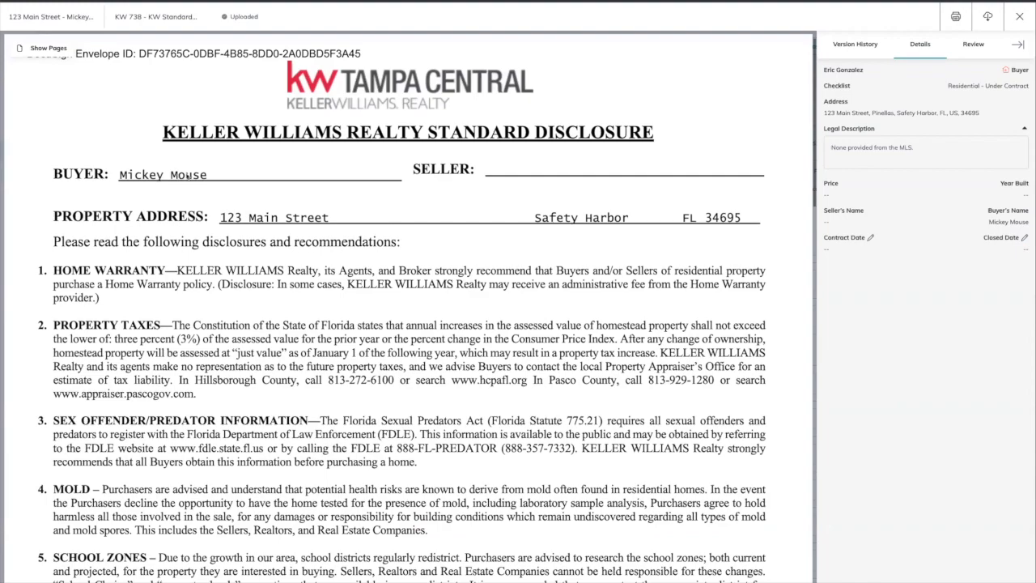
{"action": "scroll", "coordinate": [481, 206], "scroll_direction": "down", "scroll_amount": 5}
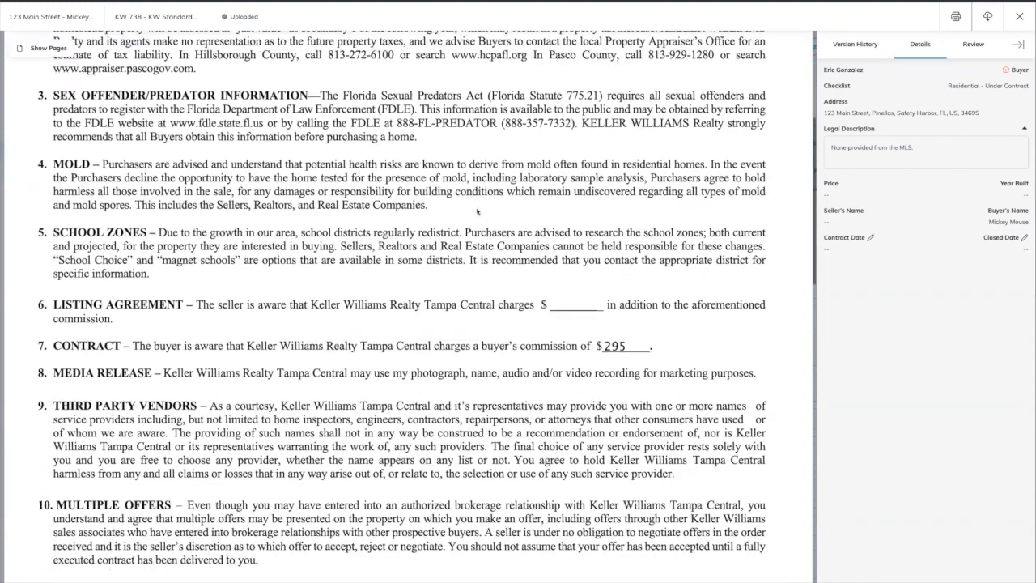
{"action": "scroll", "coordinate": [626, 294], "scroll_direction": "down", "scroll_amount": 8}
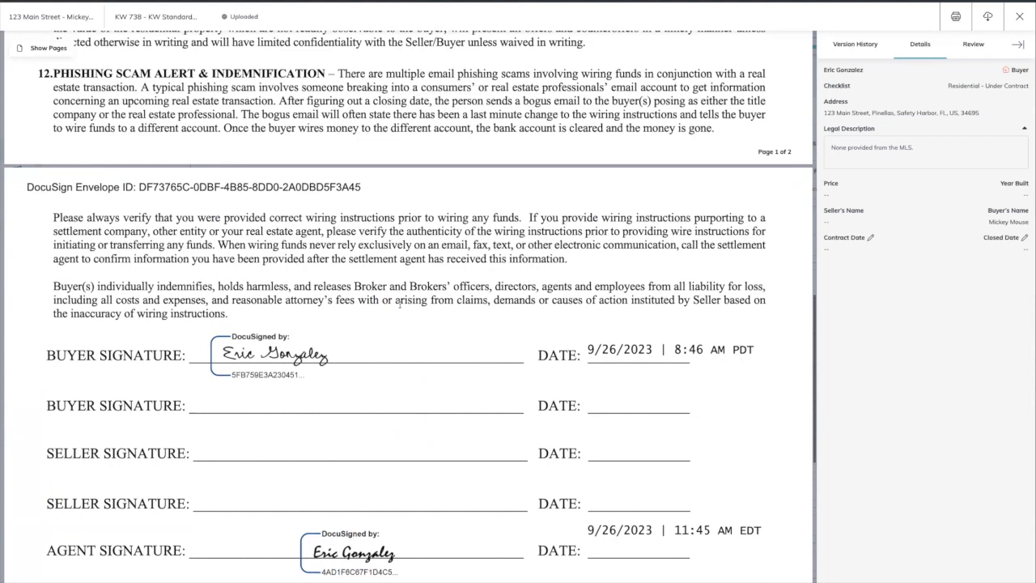
{"action": "left_click", "coordinate": [1019, 17]}
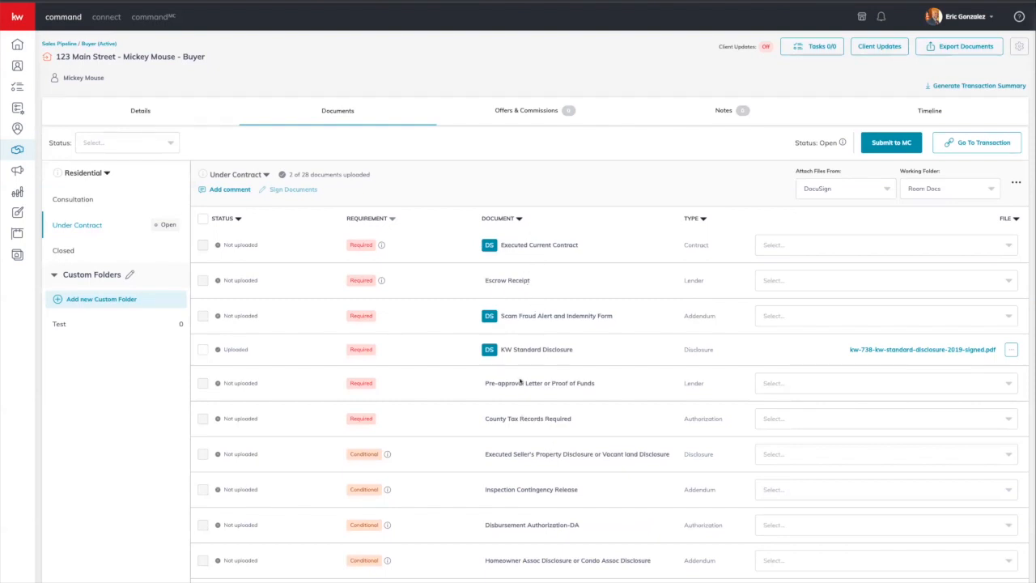
Step: Switch Attach Files From to My Computer (Manual) and submit the Under Contract checklist to MC
{"action": "left_click", "coordinate": [829, 191]}
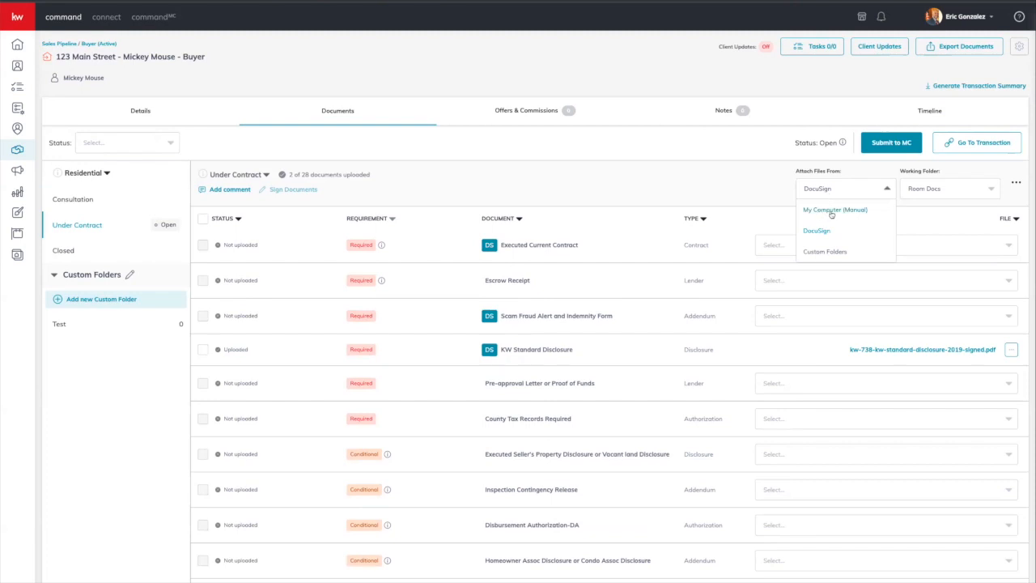
{"action": "left_click", "coordinate": [831, 213]}
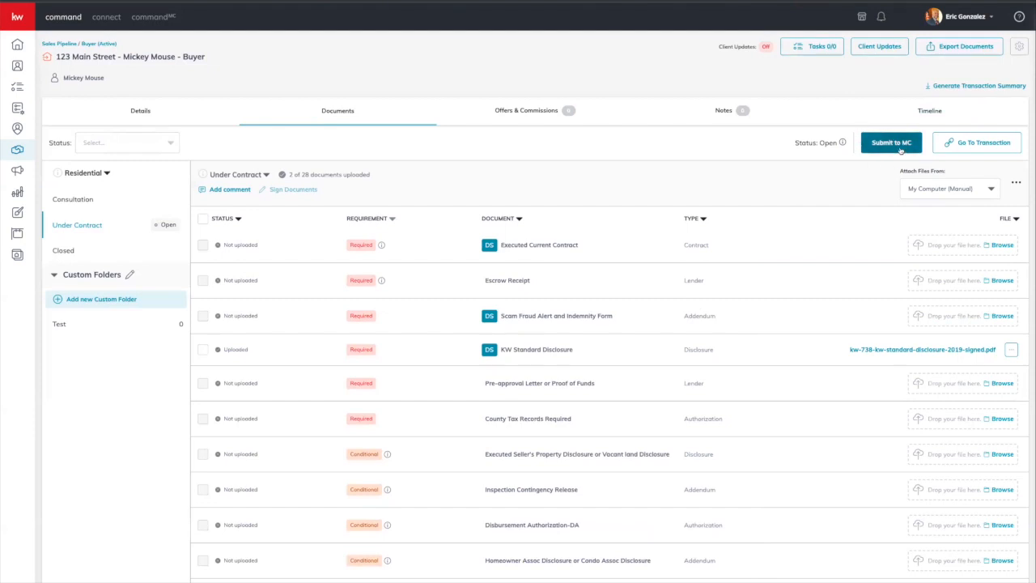
{"action": "left_click", "coordinate": [894, 143]}
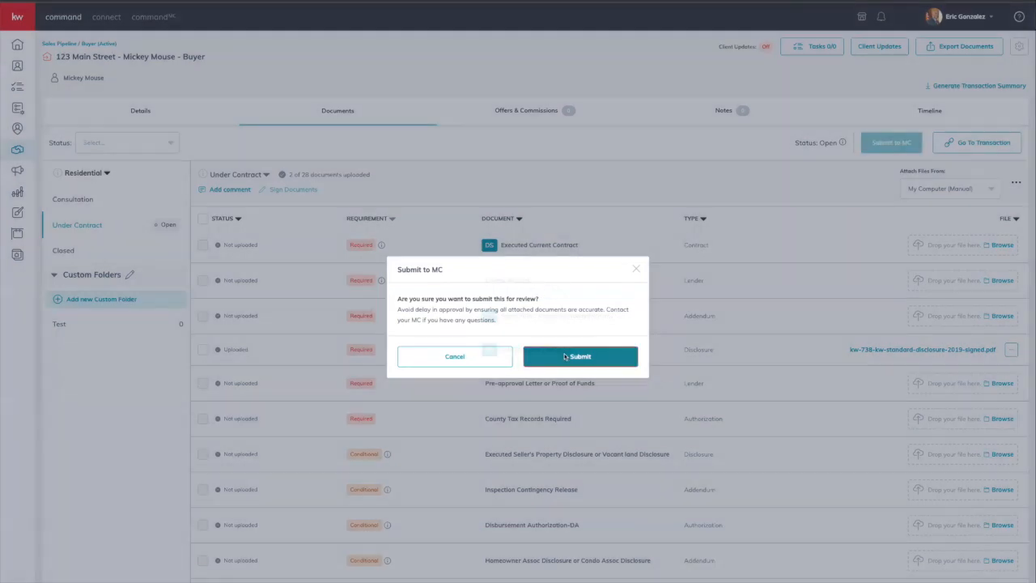
{"action": "left_click", "coordinate": [565, 357]}
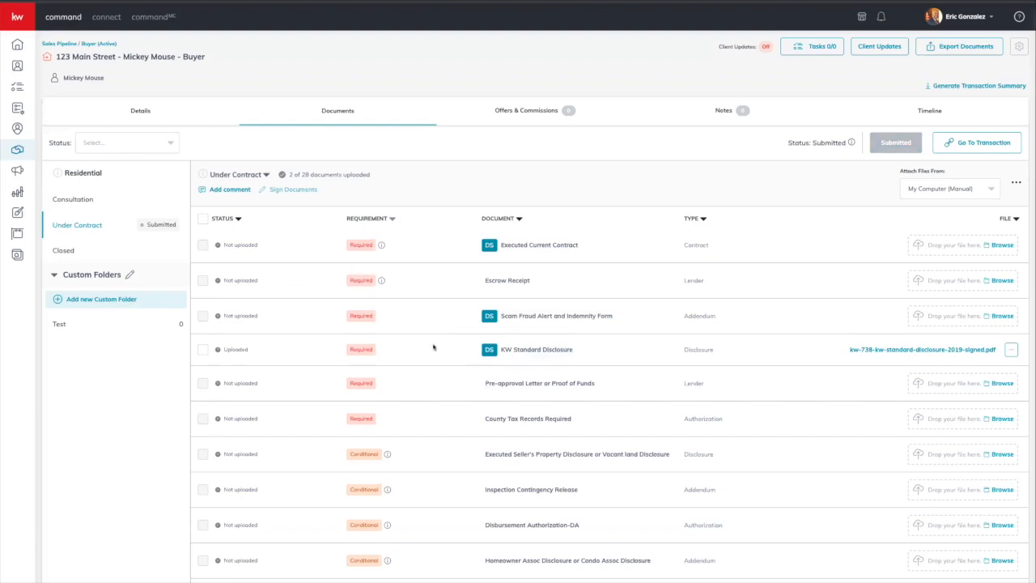
{"action": "scroll", "coordinate": [434, 347], "scroll_direction": "down", "scroll_amount": 3}
{"action": "scroll", "coordinate": [434, 346], "scroll_direction": "up", "scroll_amount": 3}
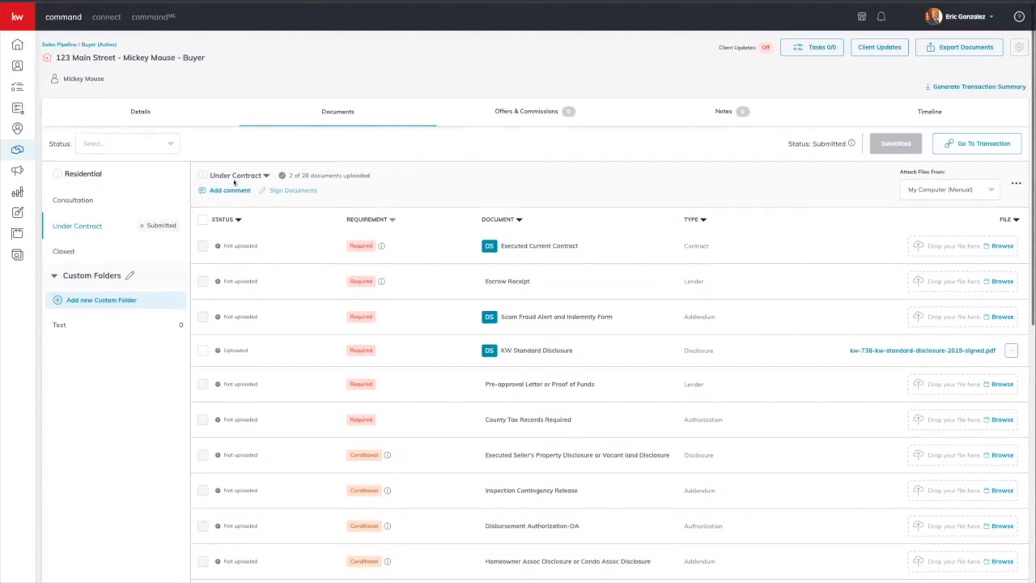
{"action": "left_click", "coordinate": [230, 190]}
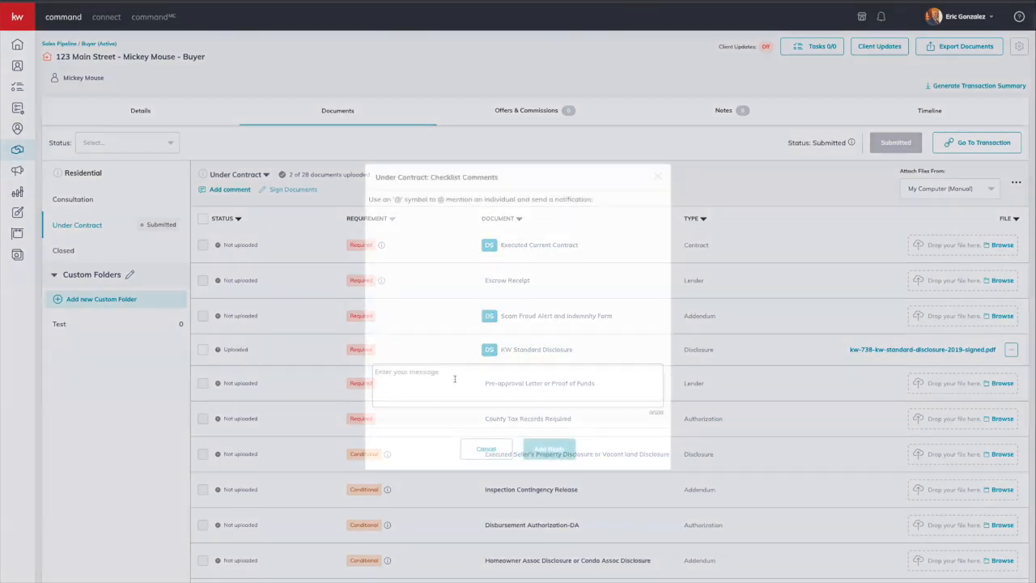
{"action": "type", "text": "@"}
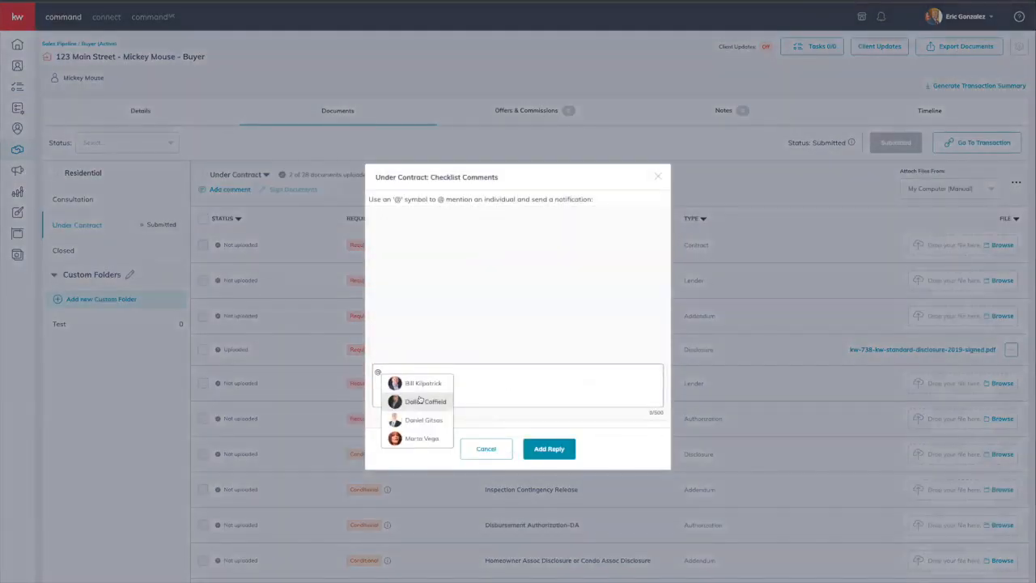
{"action": "scroll", "coordinate": [417, 401], "scroll_direction": "down", "scroll_amount": 4}
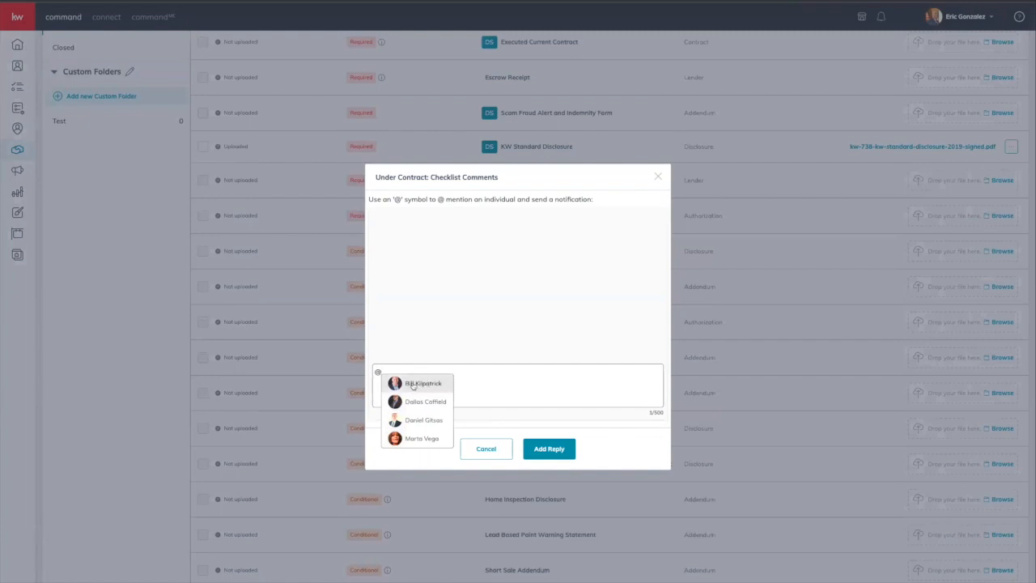
{"action": "left_click", "coordinate": [417, 439]}
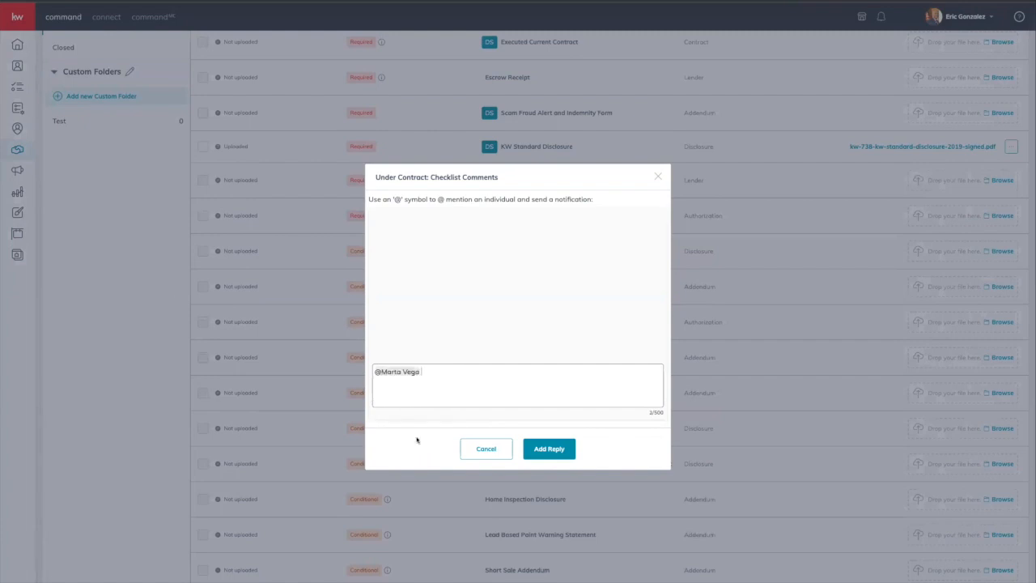
{"action": "type", "text": "TEST"}
{"action": "key", "text": "BackSpace"}
{"action": "key", "text": "BackSpace"}
{"action": "key", "text": "BackSpace"}
{"action": "type", "text": "est"}
{"action": "key", "text": "BackSpace"}
{"action": "key", "text": "BackSpace"}
{"action": "key", "text": "BackSpace"}
{"action": "key", "text": "BackSpace"}
{"action": "key", "text": "BackSpace"}
{"action": "key", "text": "BackSpace"}
{"action": "type", "text": "@"}
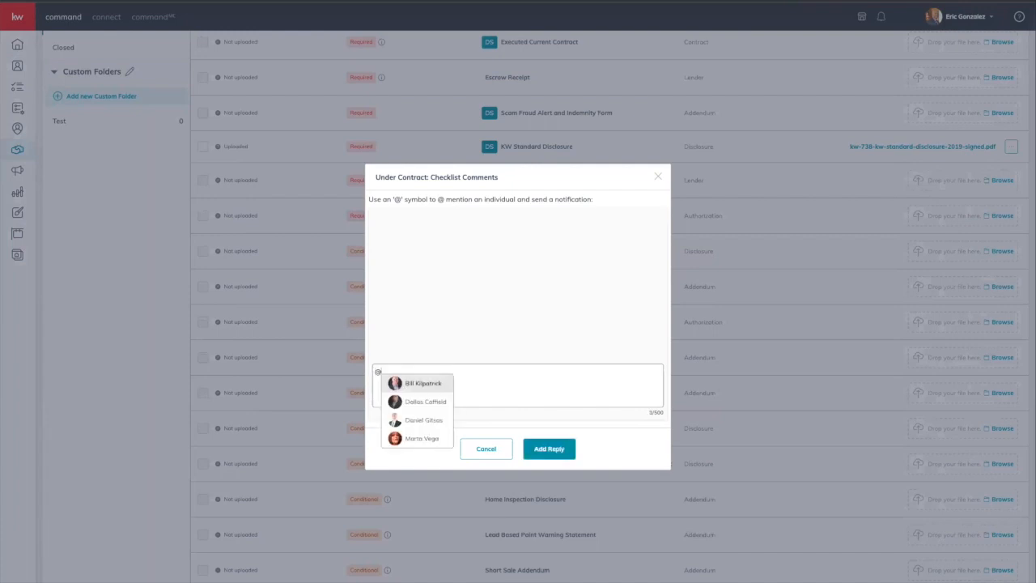
{"action": "scroll", "coordinate": [436, 412], "scroll_direction": "down", "scroll_amount": 1}
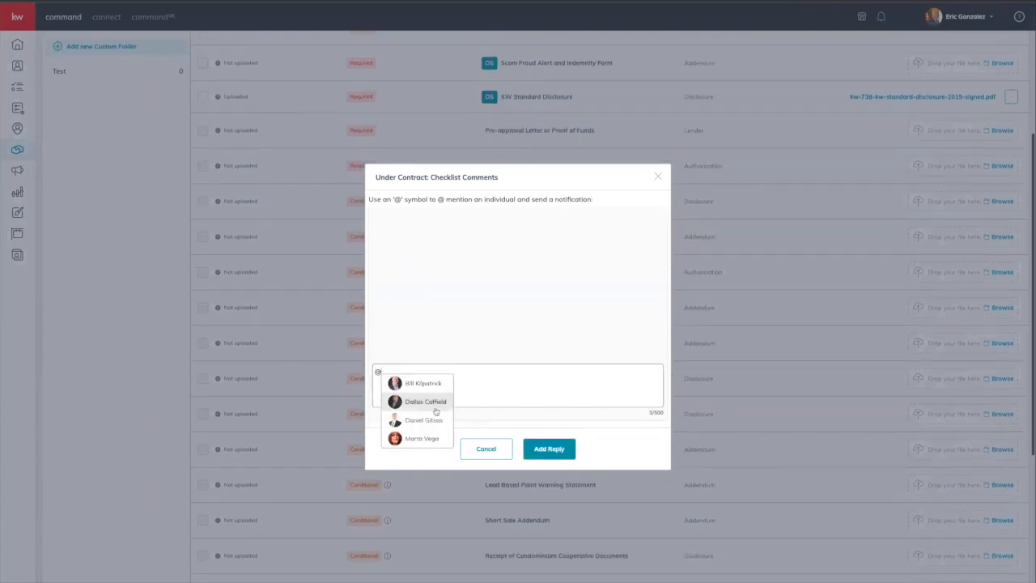
{"action": "left_click", "coordinate": [486, 448]}
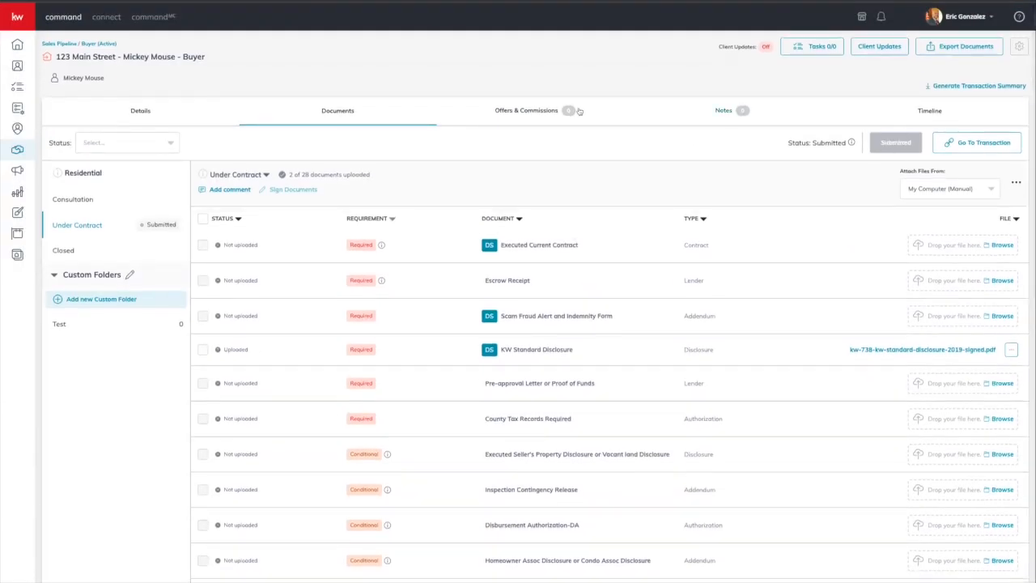
Step: Open the deal's Offers & Commissions section, which has no offers yet
{"action": "left_click", "coordinate": [514, 120]}
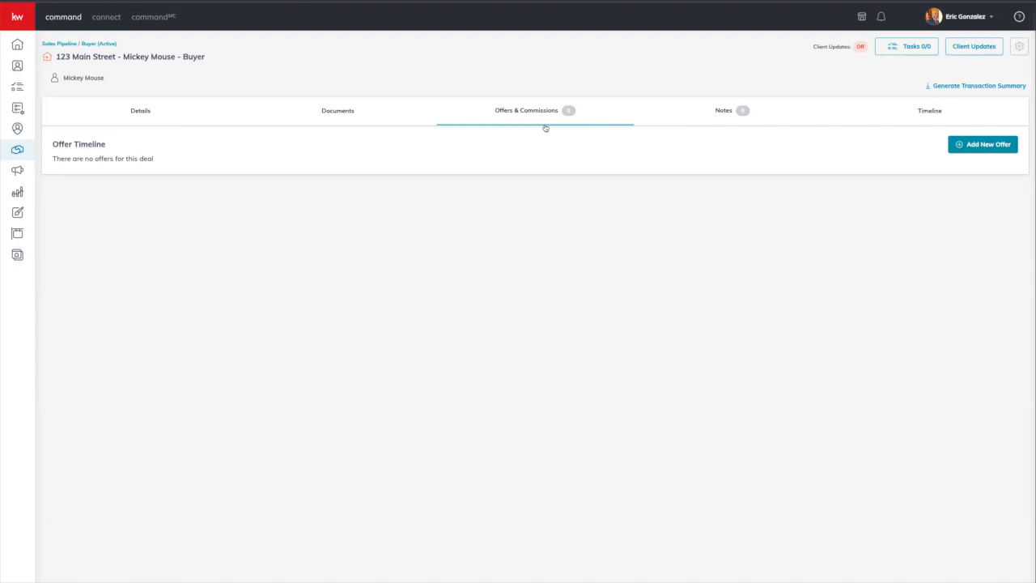
Step: Create a new offer and rename its version after the buyer
{"action": "left_click", "coordinate": [989, 148]}
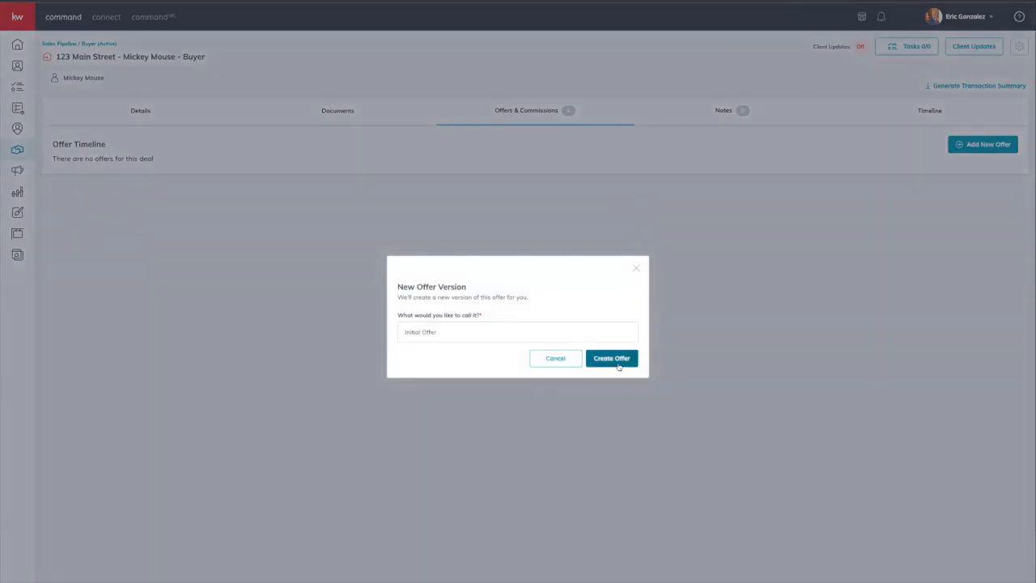
{"action": "left_click", "coordinate": [617, 365]}
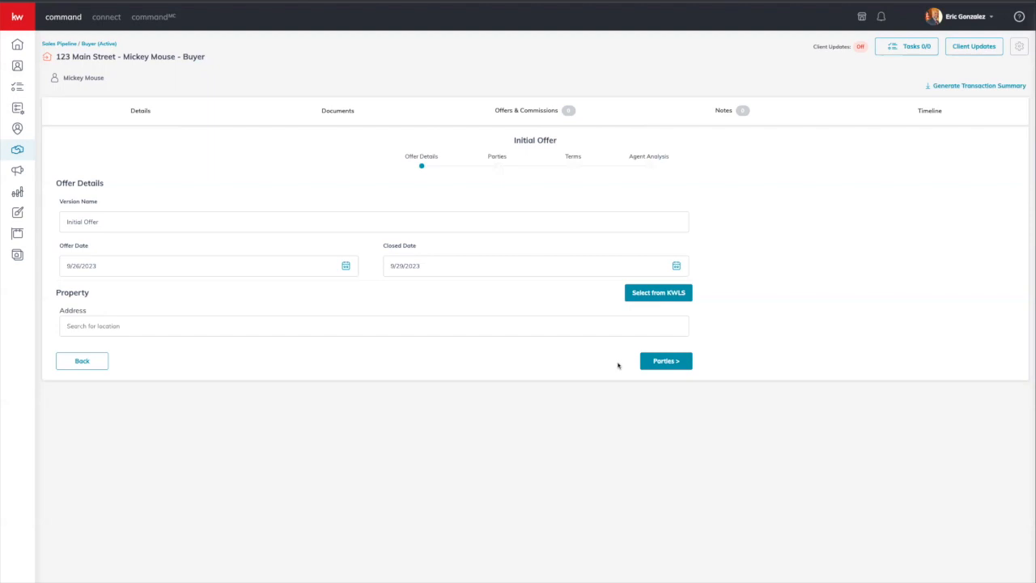
{"action": "triple_click", "coordinate": [113, 216]}
{"action": "type", "text": "Mickey's Offer"}
Step: Set the closed date to 10/31/2023 and pick the property's address suggestion
{"action": "left_click", "coordinate": [137, 264]}
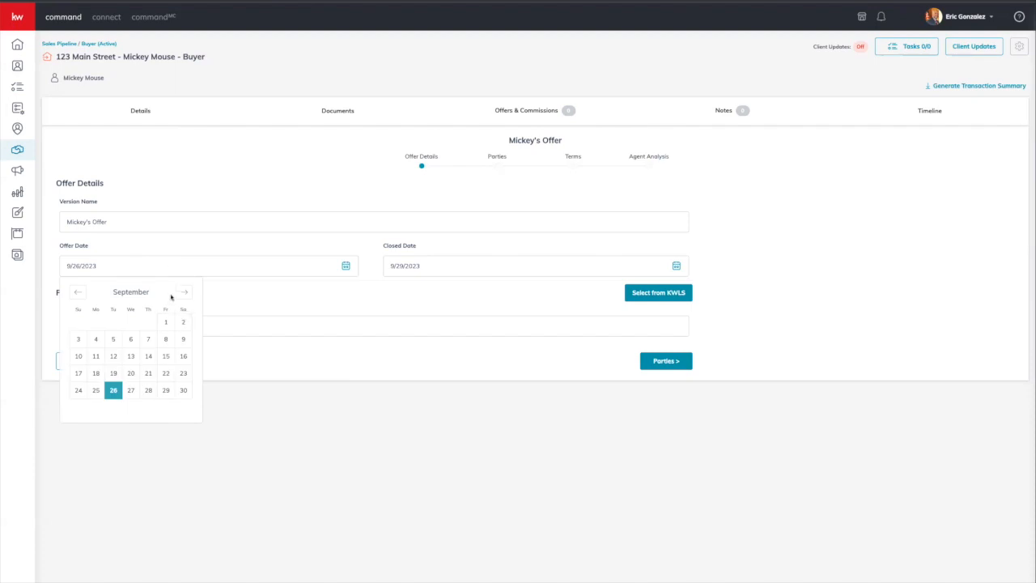
{"action": "left_click", "coordinate": [382, 266]}
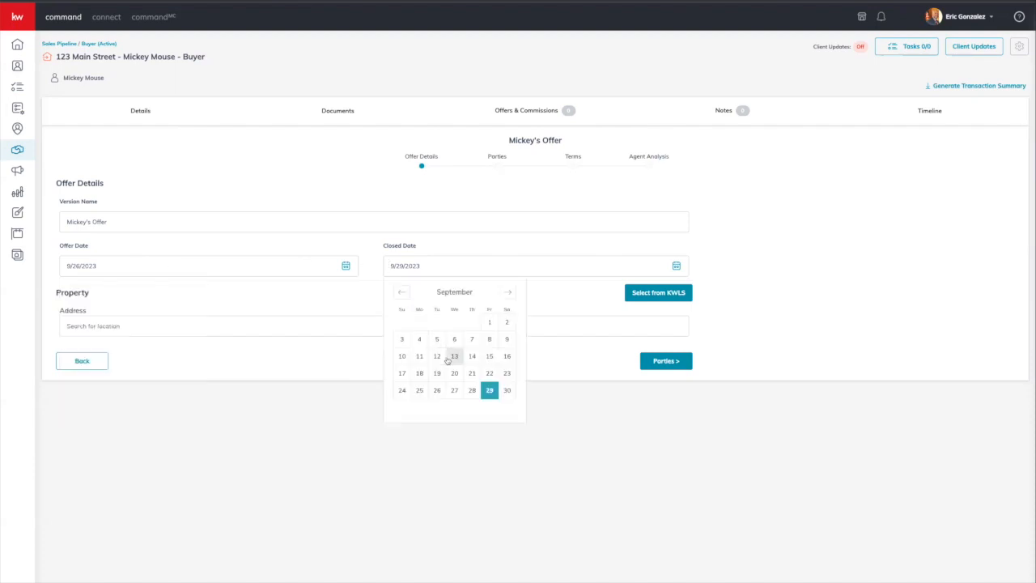
{"action": "left_click", "coordinate": [509, 294]}
{"action": "left_click", "coordinate": [437, 390]}
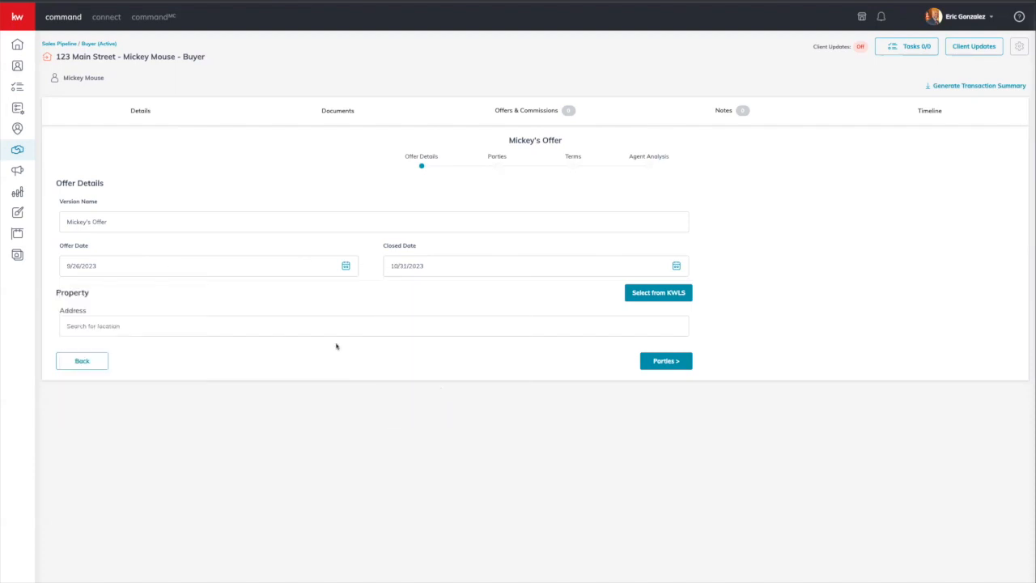
{"action": "left_click", "coordinate": [196, 333]}
{"action": "type", "text": "123 main street"}
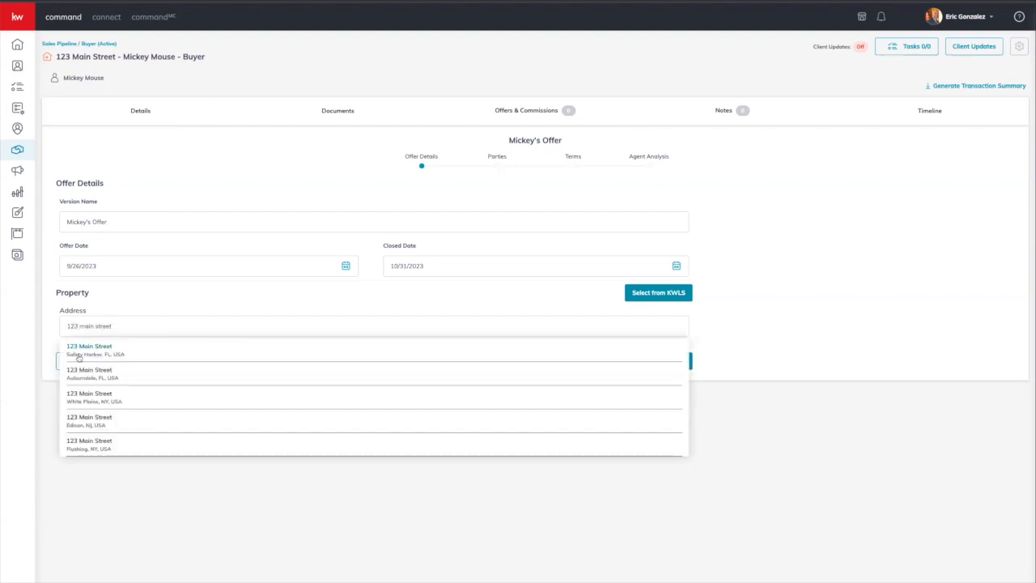
{"action": "left_click", "coordinate": [77, 353]}
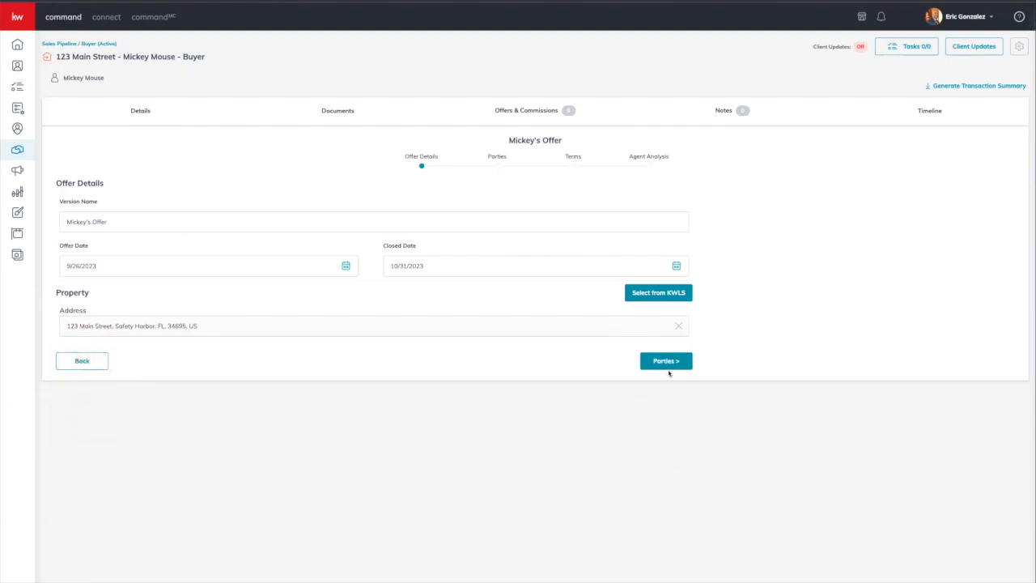
{"action": "left_click", "coordinate": [670, 368]}
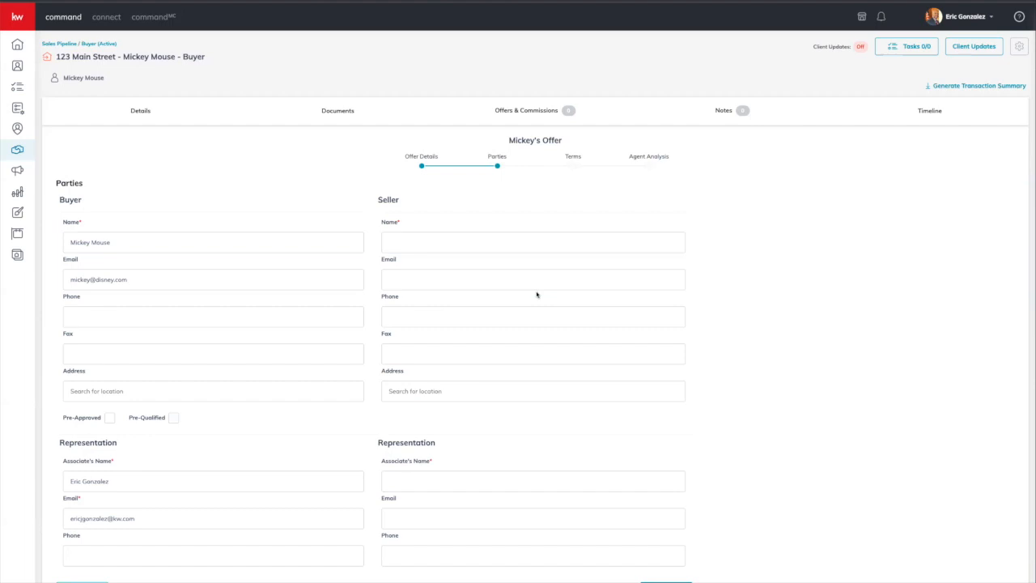
Step: Name the seller 'Seller', fill in the seller's address, and enter Listing Agent as the seller's agent
{"action": "type", "text": "See"}
{"action": "type", "text": "ler "}
{"action": "type", "text": "12"}
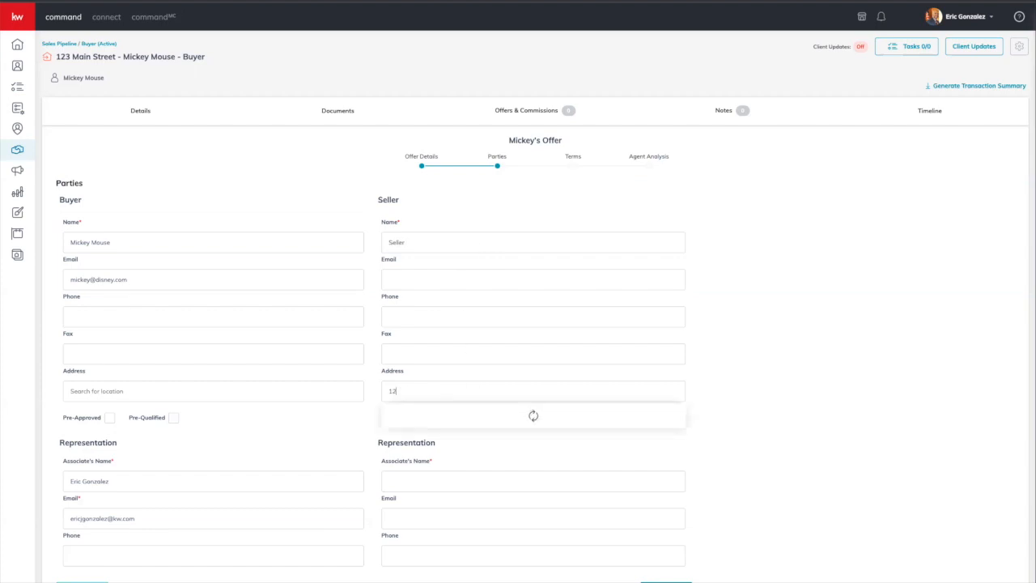
{"action": "type", "text": "3 main"}
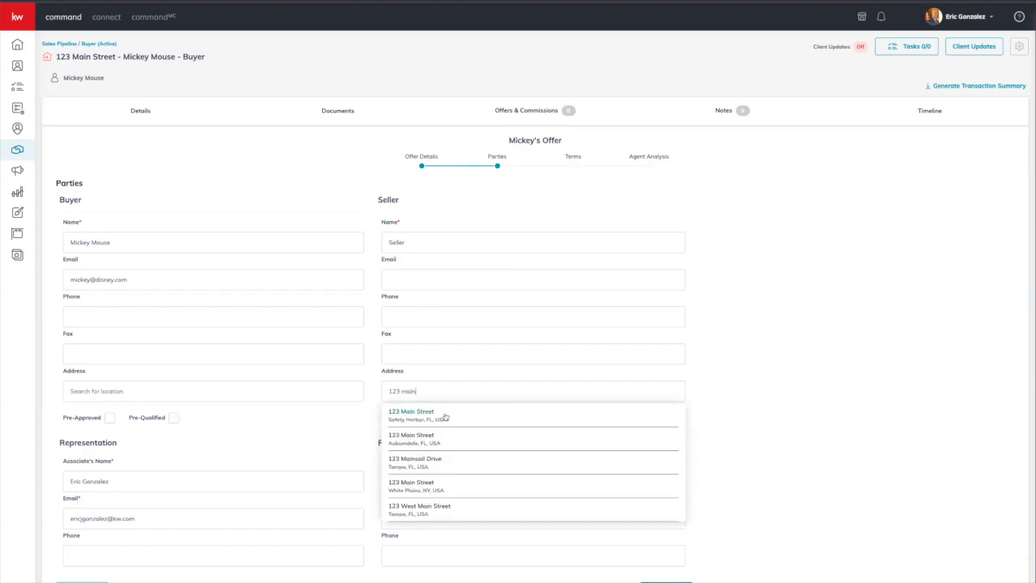
{"action": "left_click", "coordinate": [448, 413]}
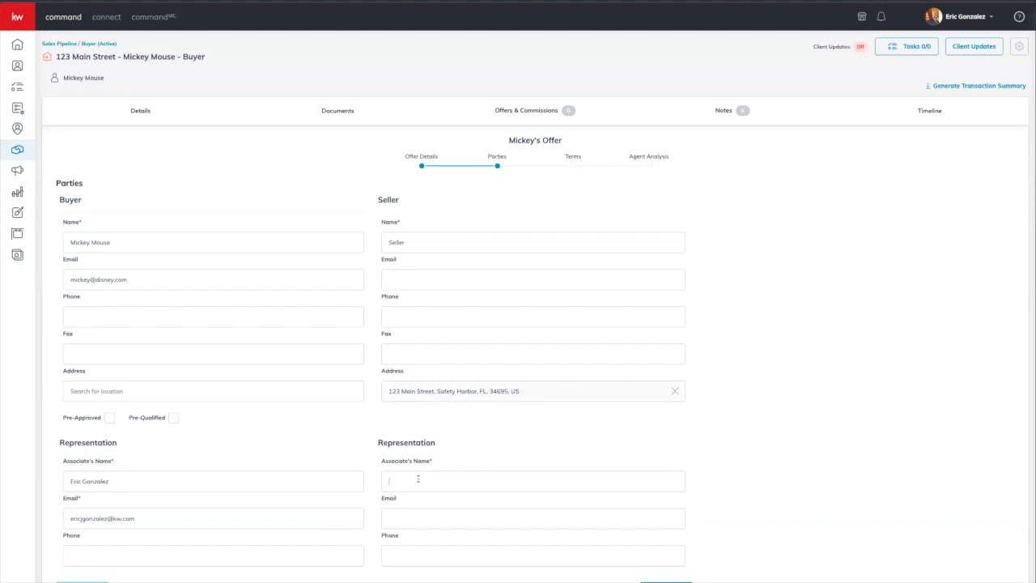
{"action": "type", "text": "Listing Agent"}
{"action": "left_click", "coordinate": [459, 512]}
Step: Enter a $600,000 cash amount on the offer's Terms
{"action": "left_click", "coordinate": [666, 581]}
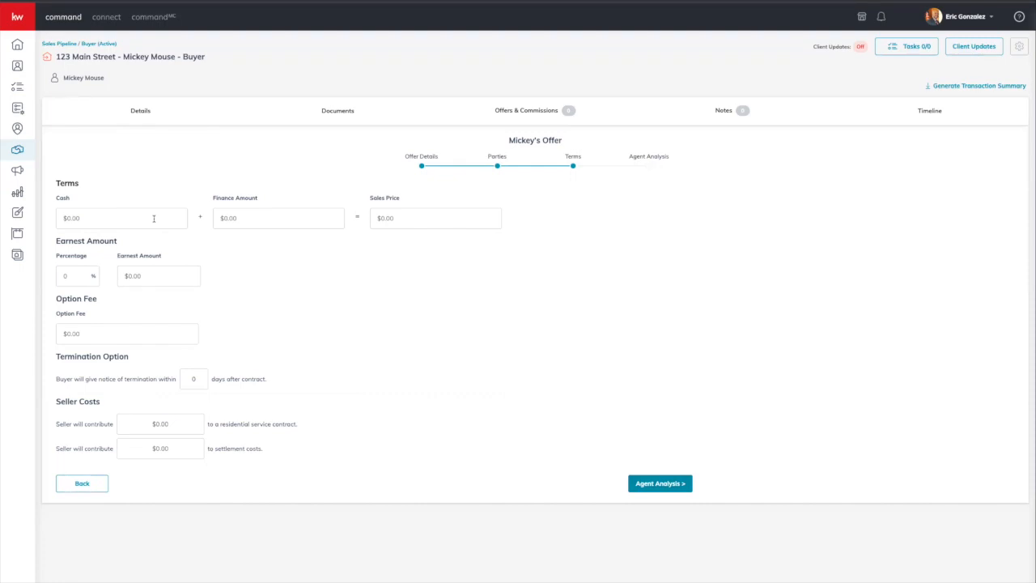
{"action": "type", "text": "6000000"}
{"action": "left_click", "coordinate": [279, 243]}
Step: Go through the Agent Analysis Pros, Cons and Summary fields and save the offer
{"action": "left_click", "coordinate": [664, 489]}
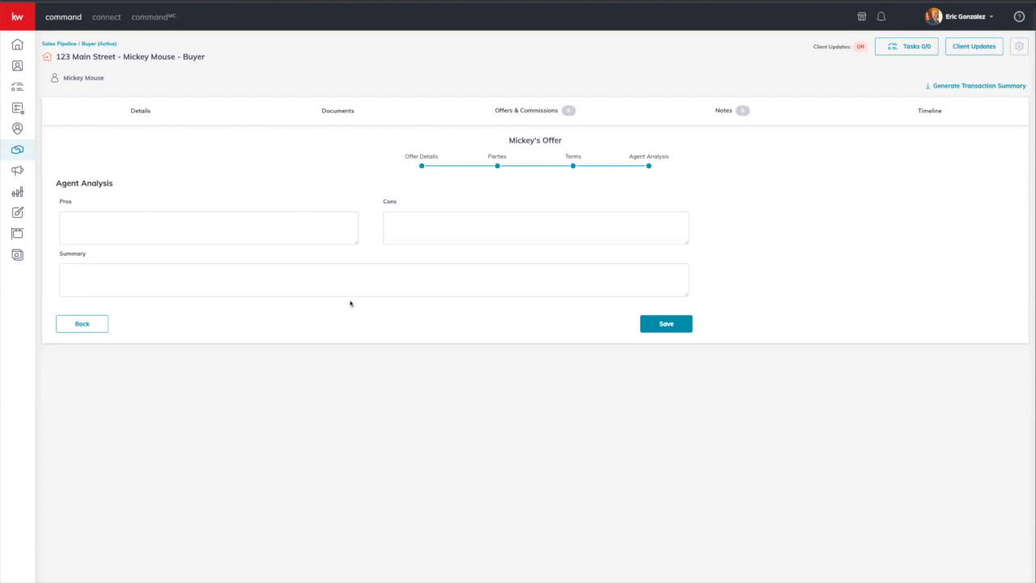
{"action": "left_click", "coordinate": [335, 234]}
{"action": "left_click", "coordinate": [436, 230]}
{"action": "left_click", "coordinate": [319, 225]}
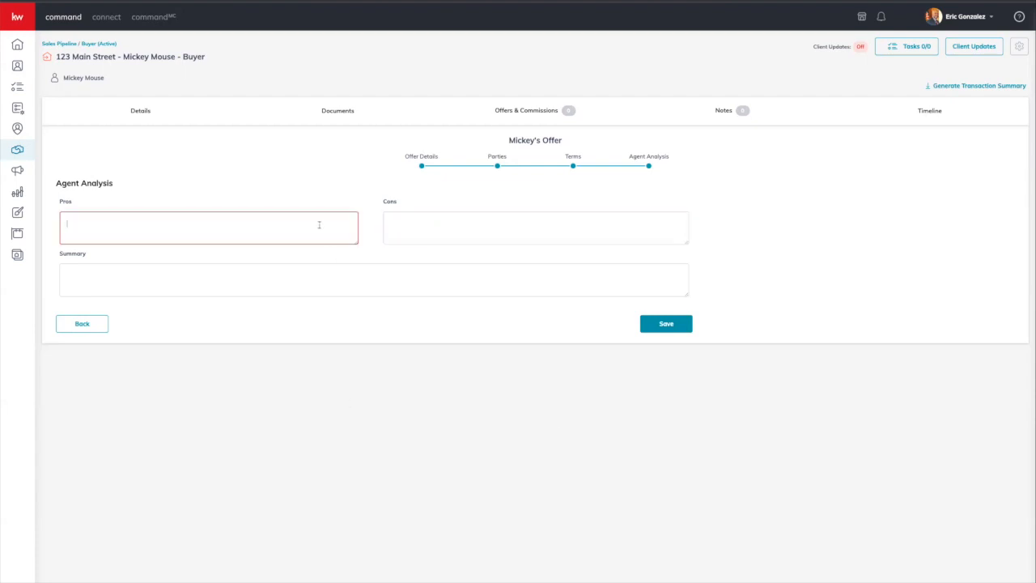
{"action": "left_click", "coordinate": [459, 226]}
{"action": "left_click", "coordinate": [401, 277]}
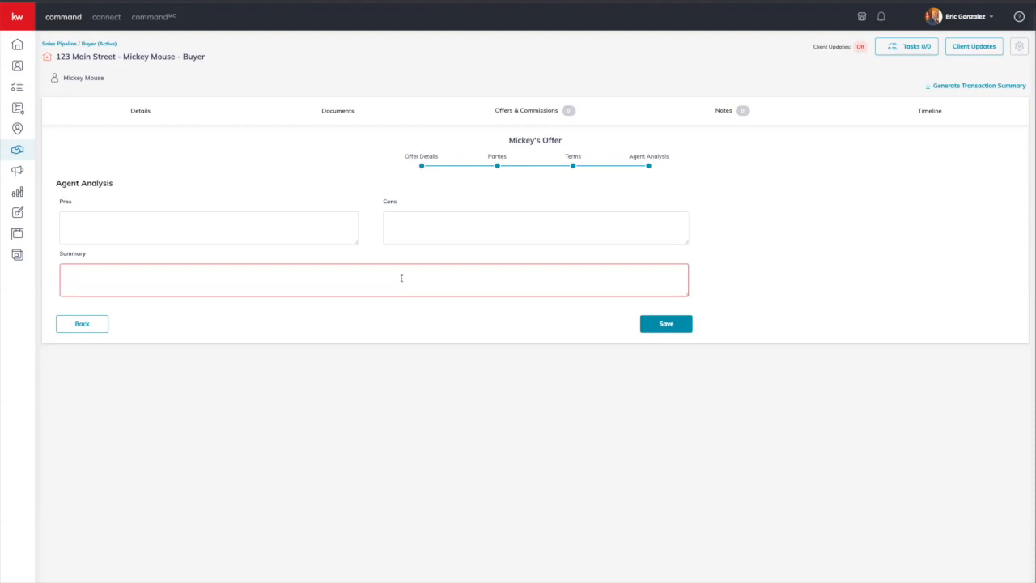
{"action": "left_click", "coordinate": [667, 325]}
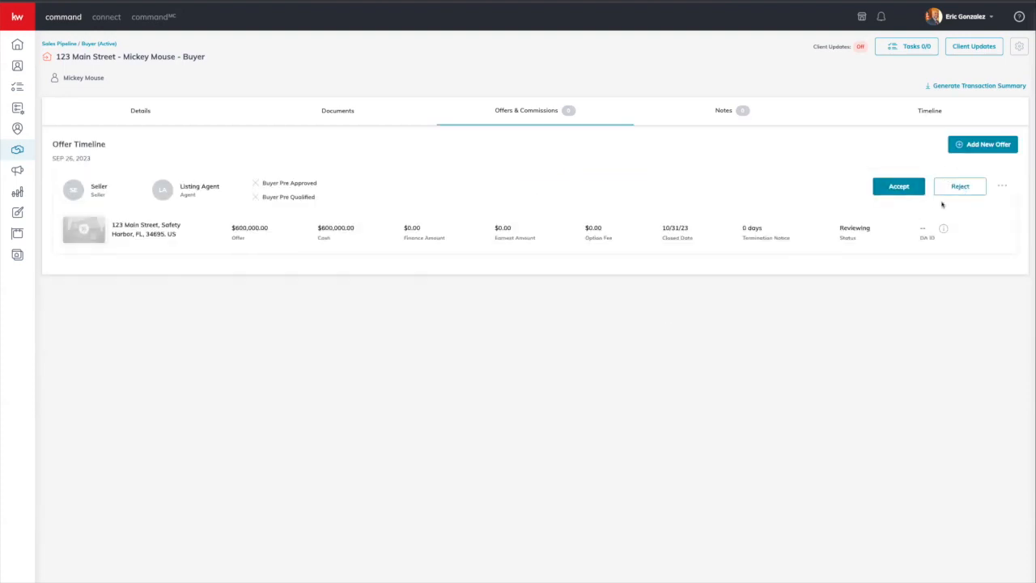
Step: Back out of Send Offer unsent, accept the offer, and open its commission management
{"action": "left_click", "coordinate": [1004, 186]}
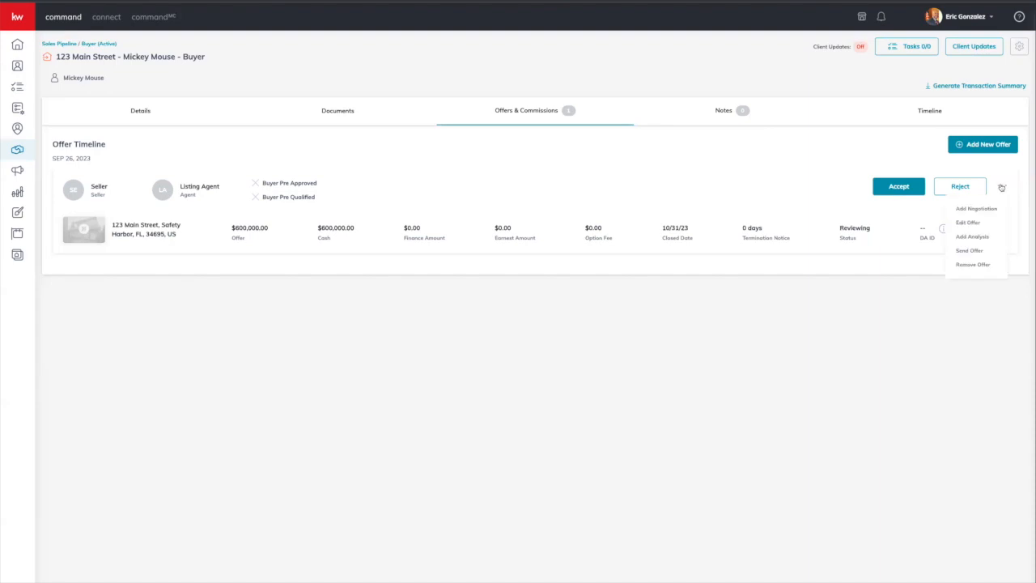
{"action": "left_click", "coordinate": [981, 253]}
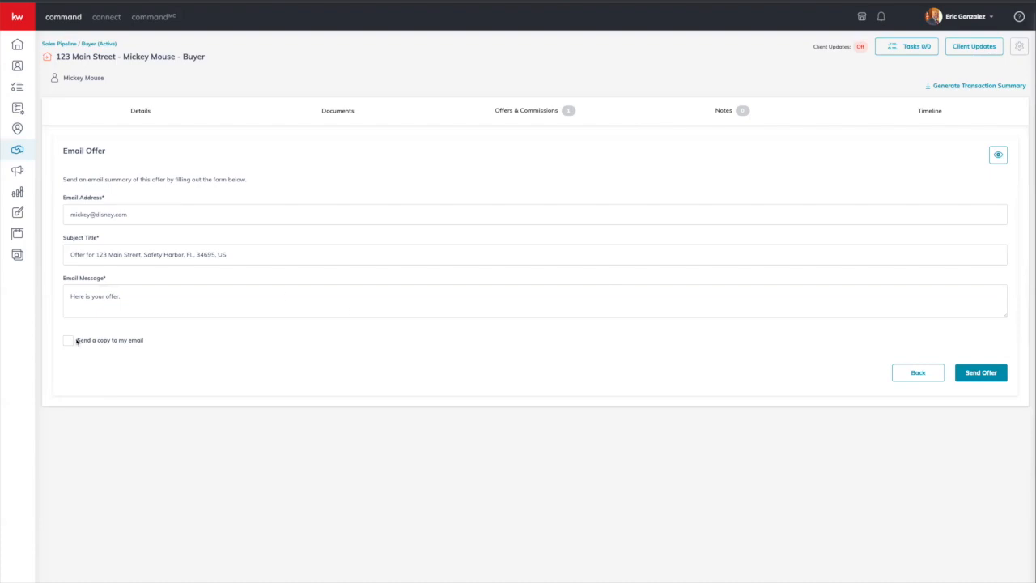
{"action": "left_click", "coordinate": [918, 375]}
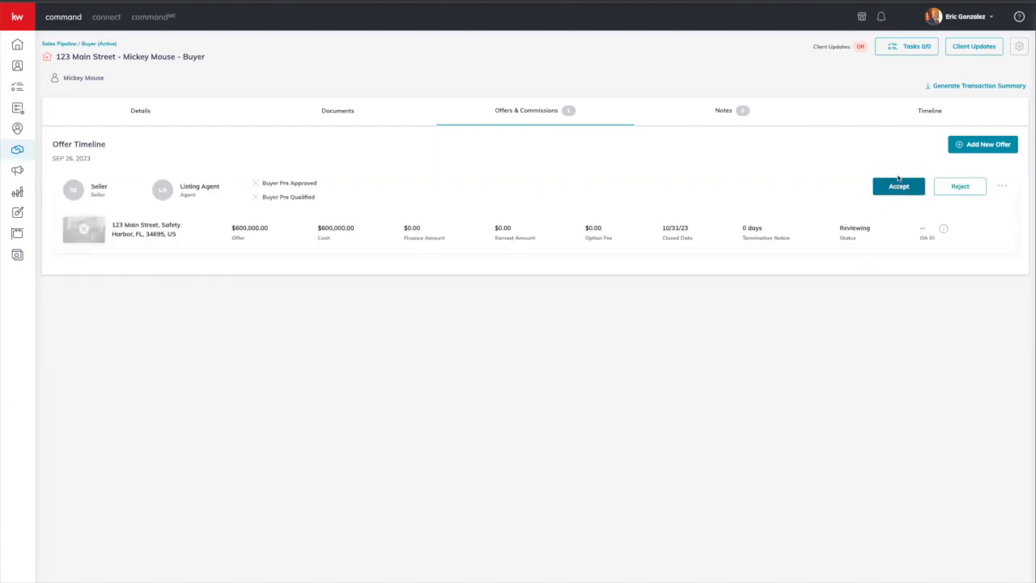
{"action": "left_click", "coordinate": [898, 186]}
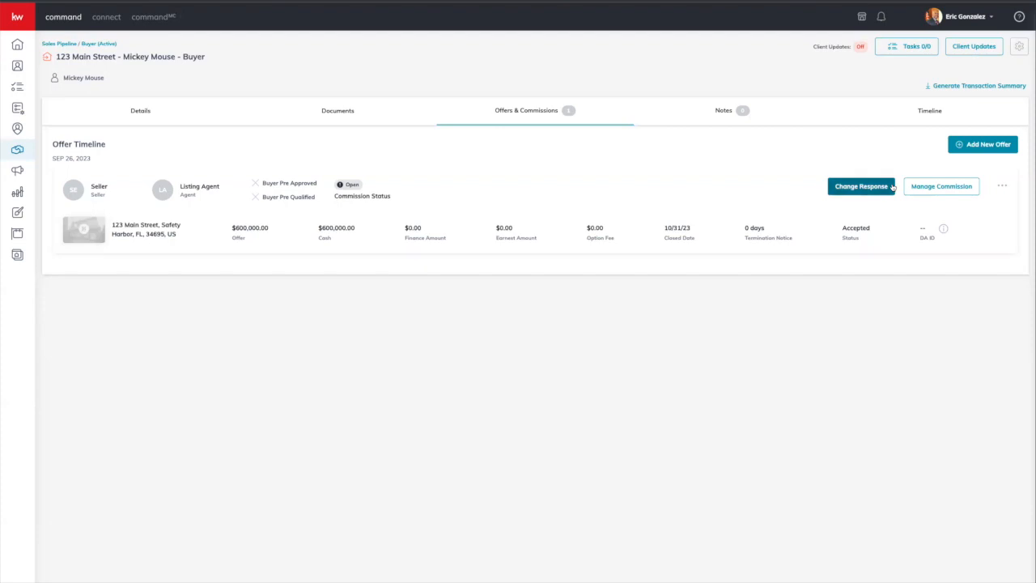
{"action": "left_click", "coordinate": [955, 187]}
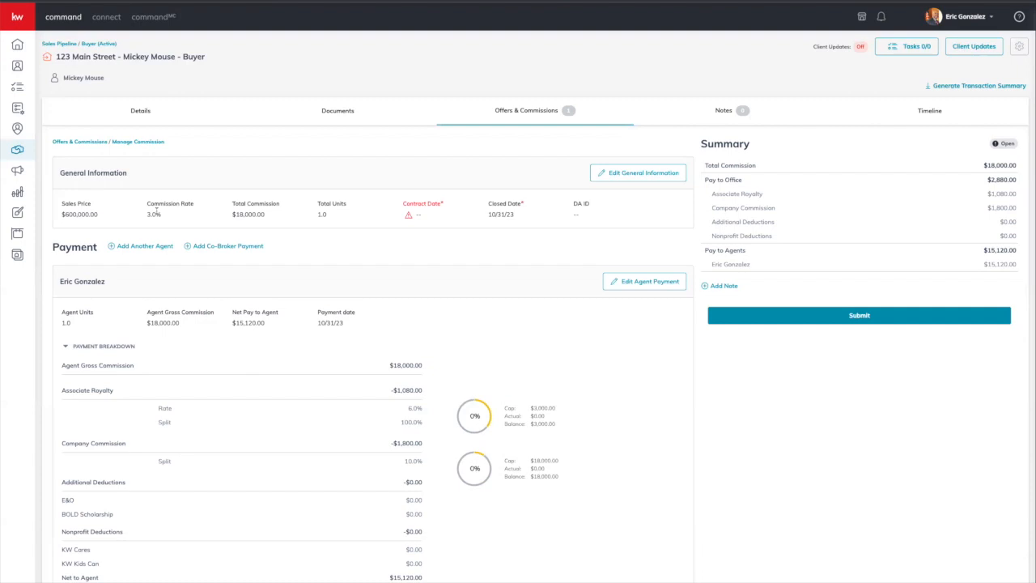
Step: Set the commission's contract date to September 26, 2023
{"action": "left_click", "coordinate": [628, 174]}
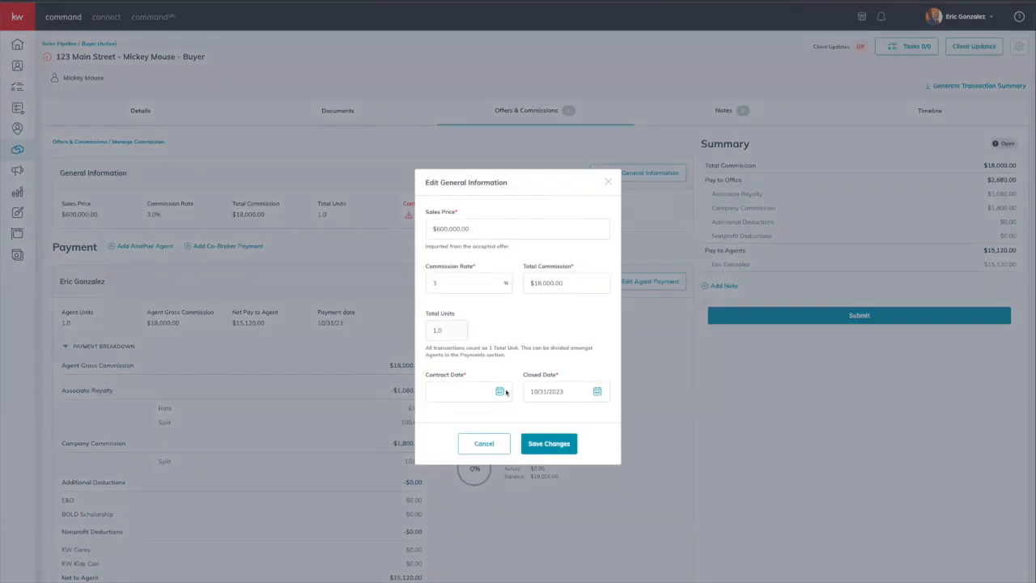
{"action": "left_click", "coordinate": [500, 392]}
{"action": "scroll", "coordinate": [499, 355], "scroll_direction": "down", "scroll_amount": 2}
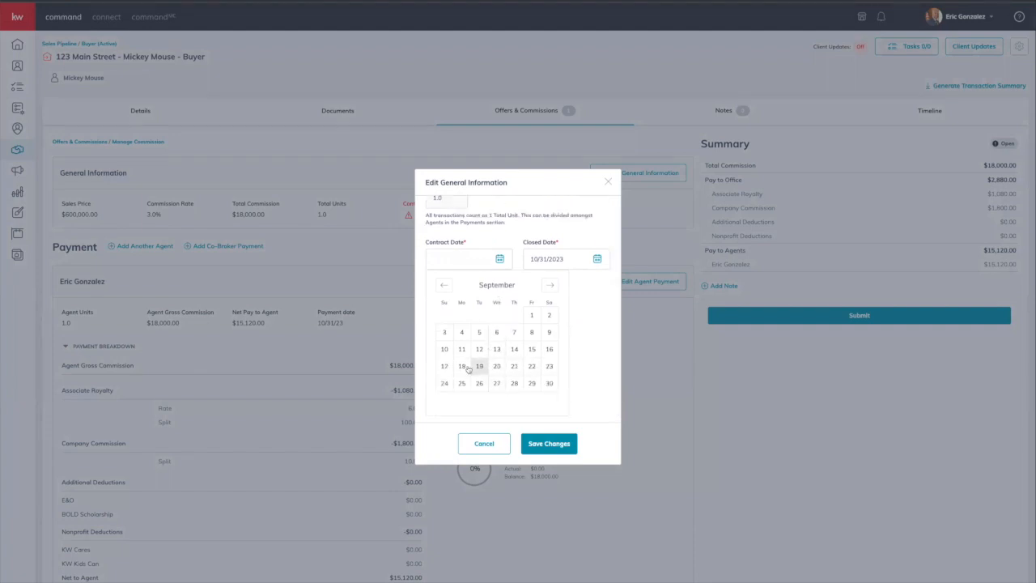
{"action": "left_click", "coordinate": [479, 383]}
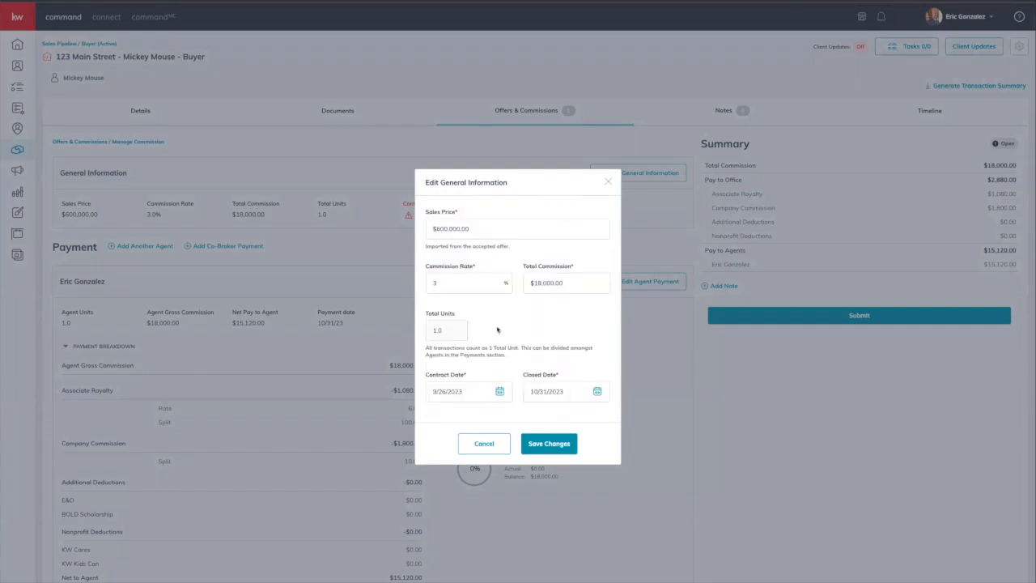
Step: Change the total commission to $17,500.00 and save the general information
{"action": "double_click", "coordinate": [571, 282]}
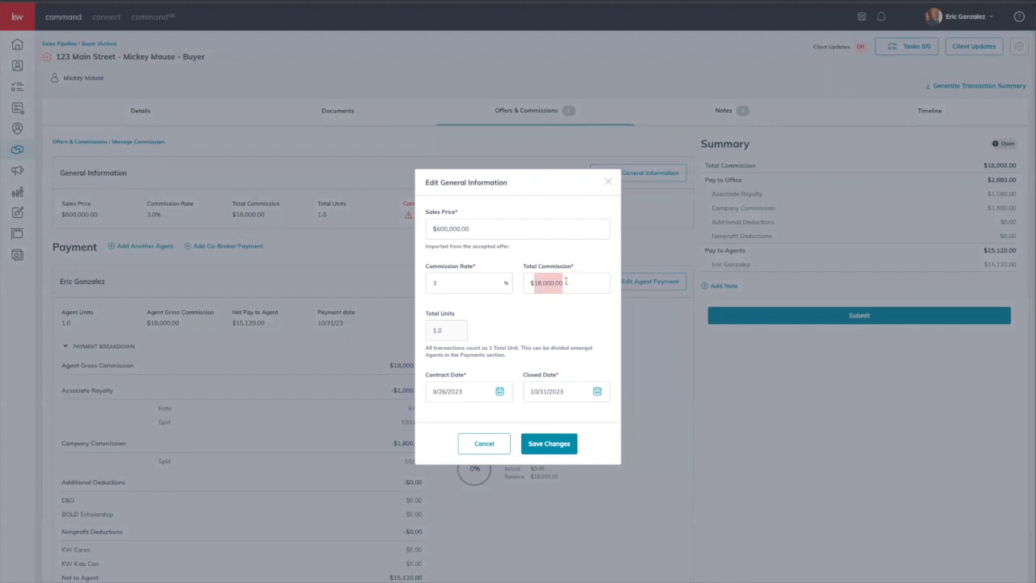
{"action": "left_click", "coordinate": [569, 281]}
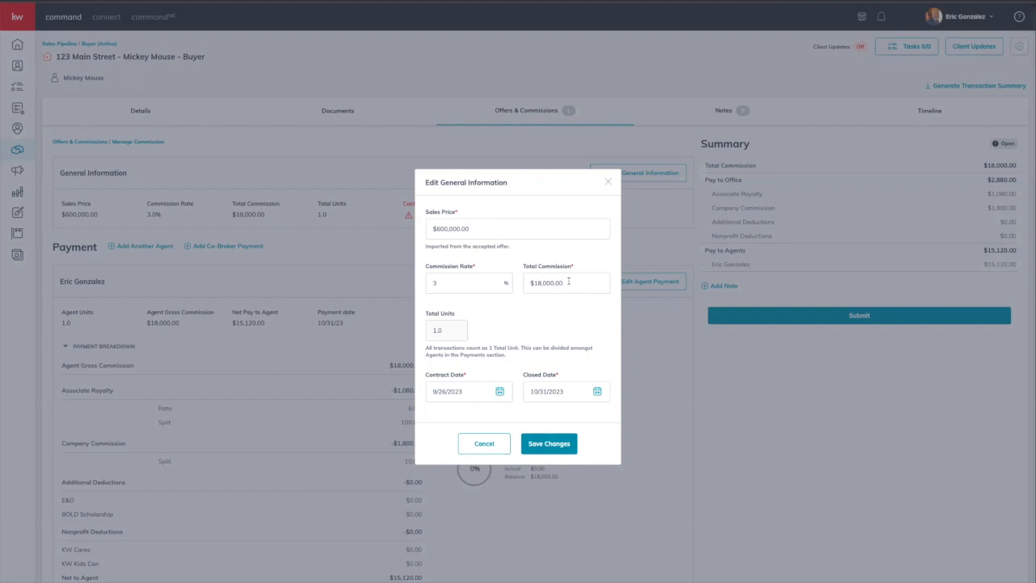
{"action": "triple_click", "coordinate": [569, 281]}
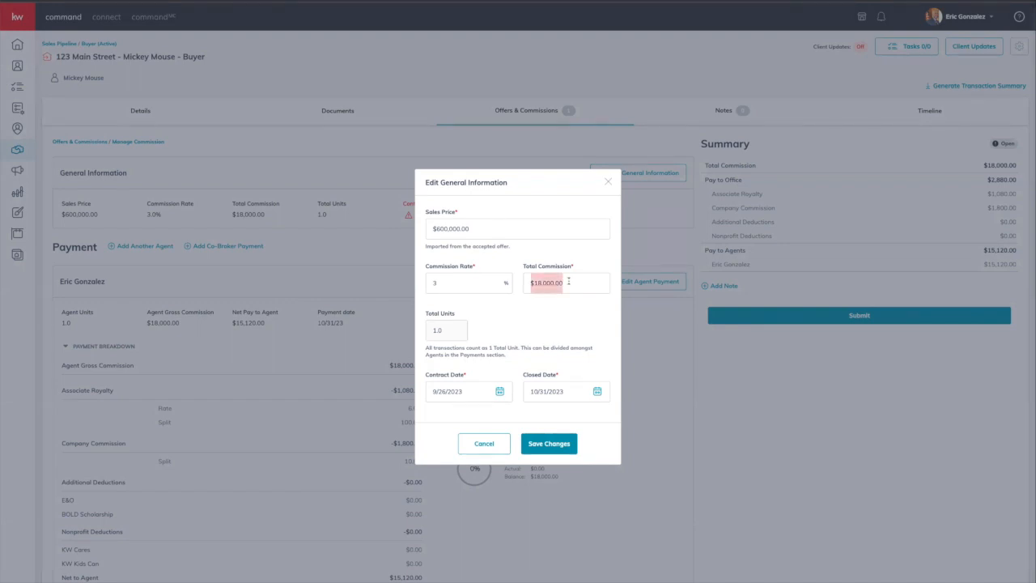
{"action": "type", "text": "1750"}
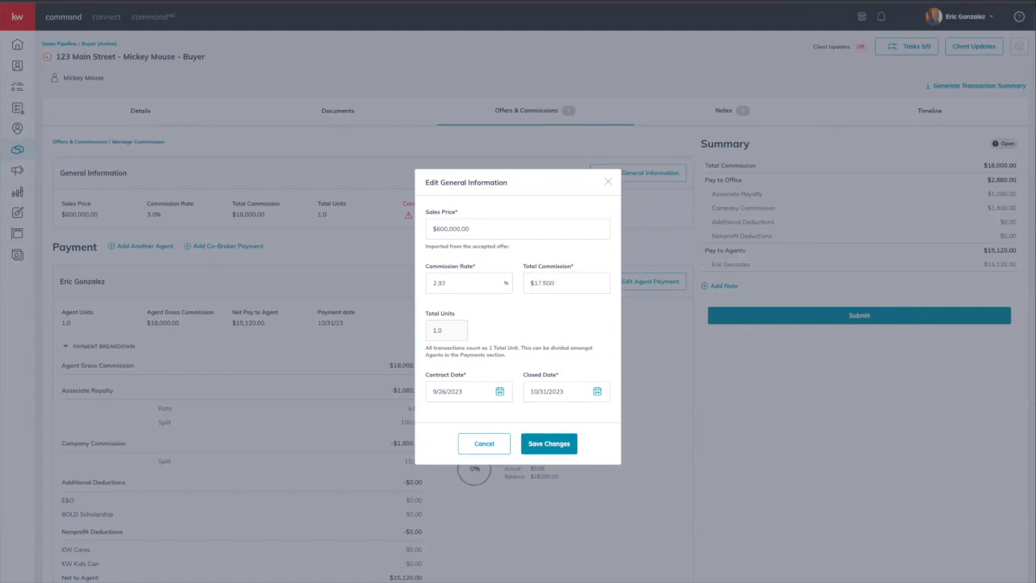
{"action": "left_click", "coordinate": [559, 311]}
{"action": "double_click", "coordinate": [552, 281]}
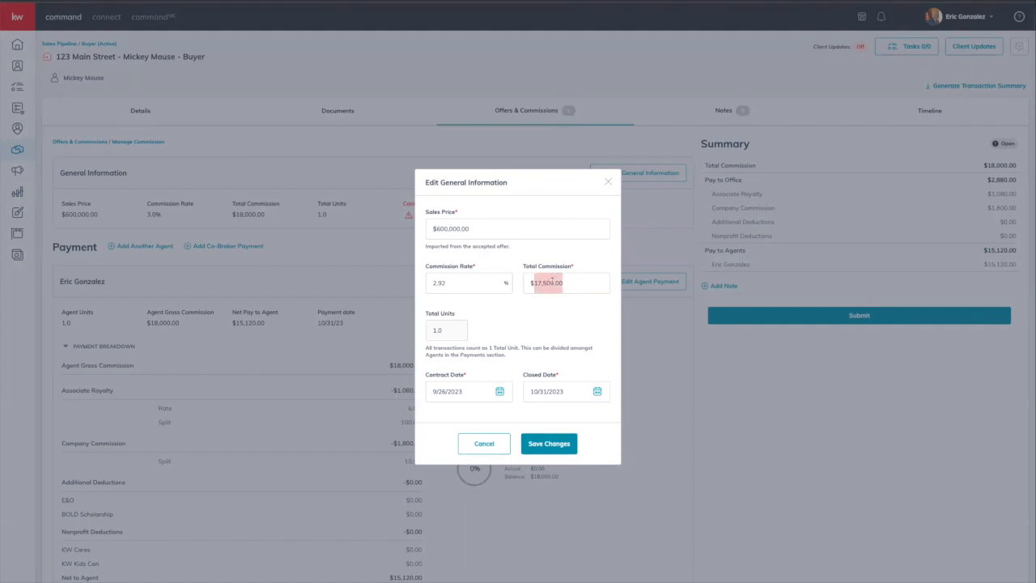
{"action": "left_click", "coordinate": [551, 308]}
{"action": "left_click", "coordinate": [562, 451]}
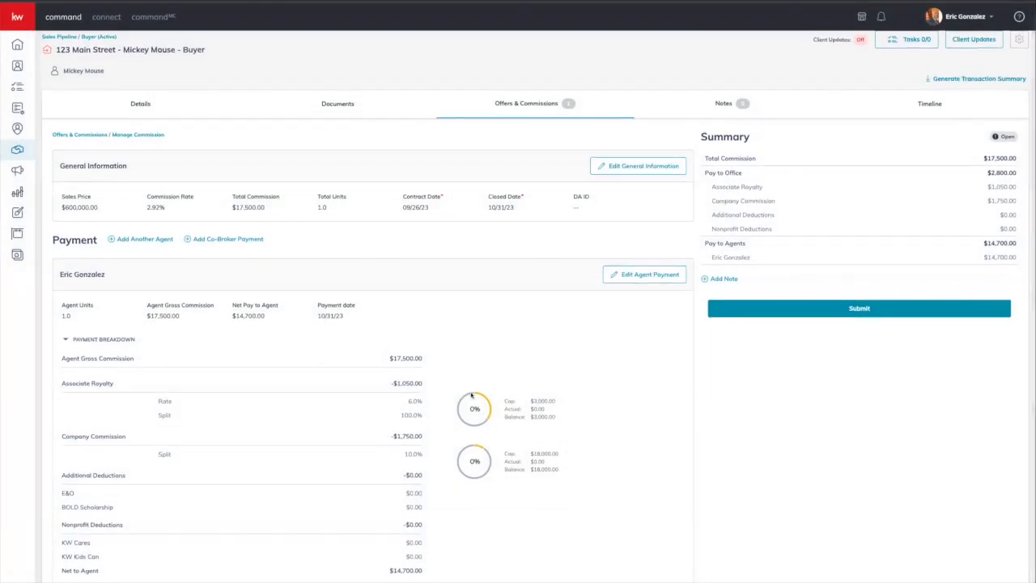
Step: Add a $295 Bonus item to the agent's payment
{"action": "left_click", "coordinate": [649, 276]}
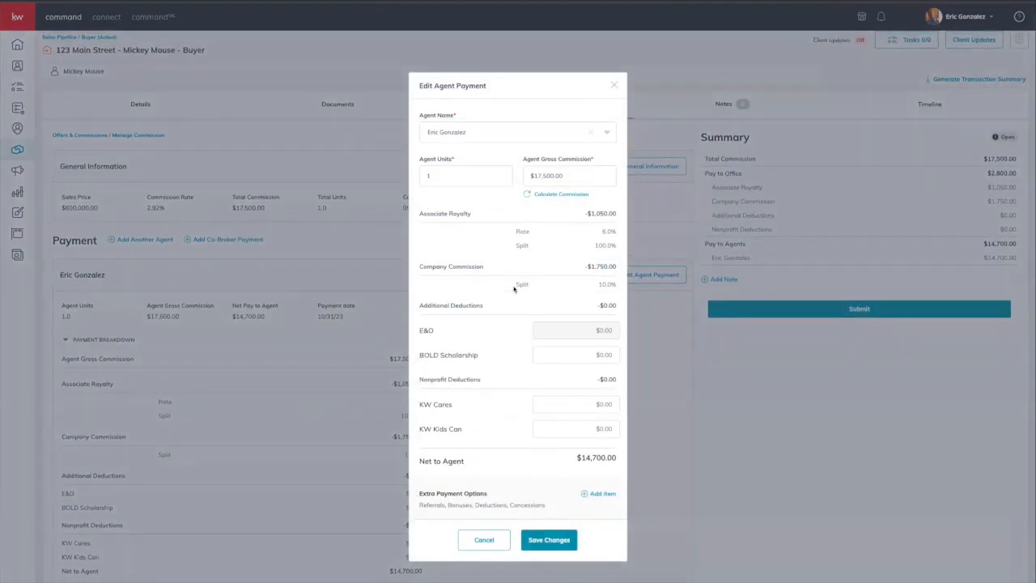
{"action": "left_click", "coordinate": [604, 494]}
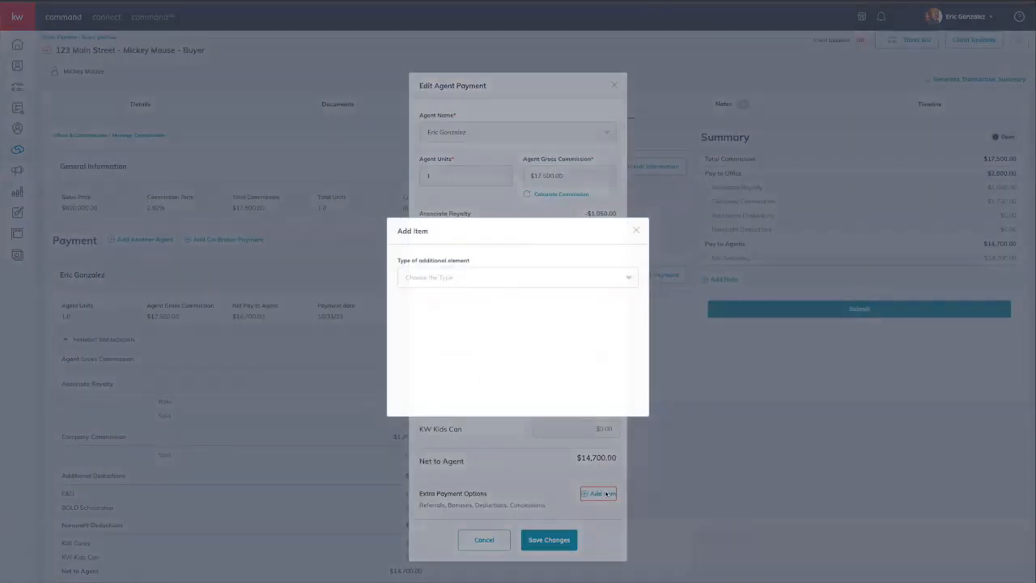
{"action": "left_click", "coordinate": [547, 279]}
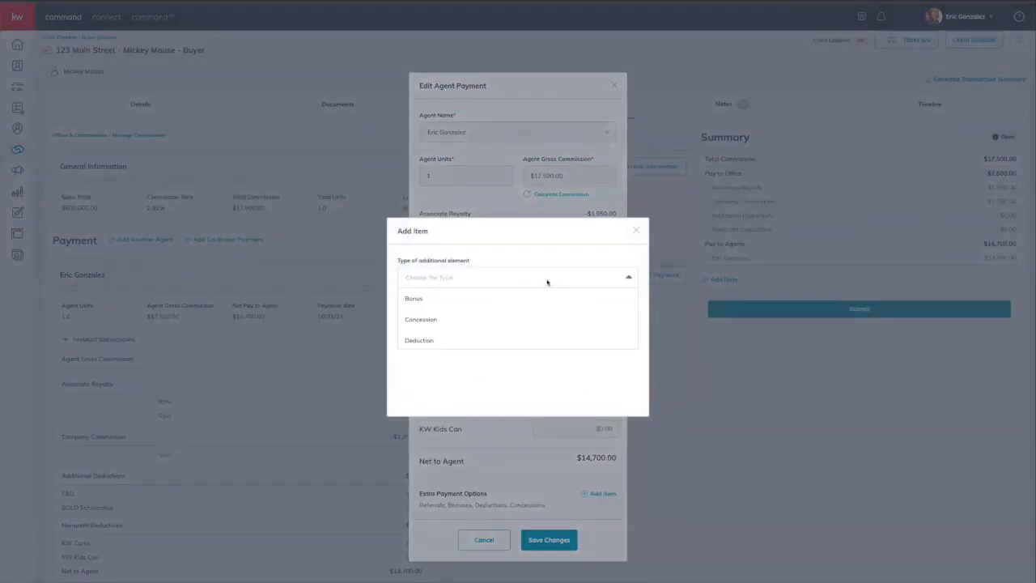
{"action": "left_click", "coordinate": [412, 297]}
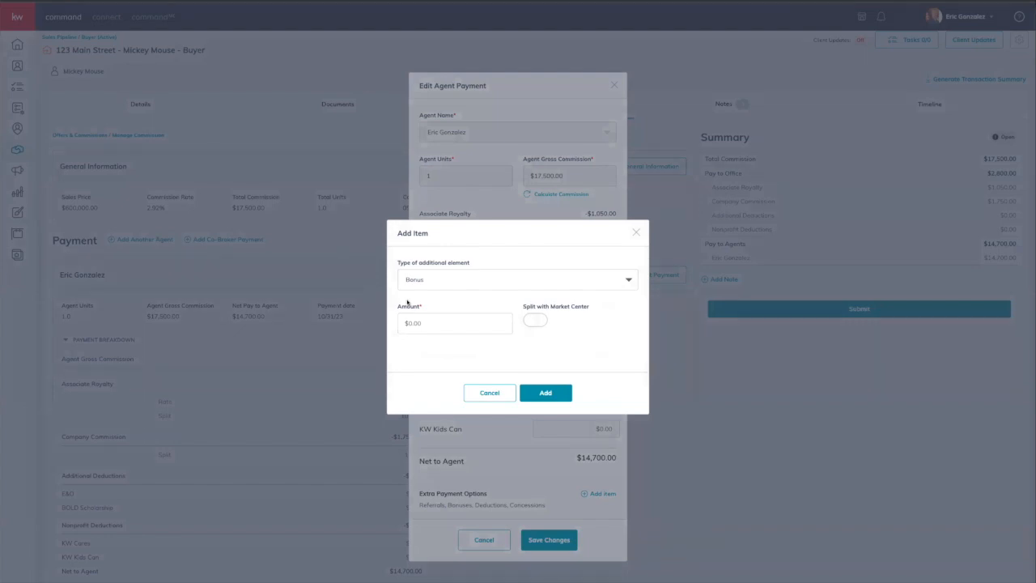
{"action": "left_click", "coordinate": [433, 322]}
{"action": "type", "text": "295"}
{"action": "left_click", "coordinate": [558, 395]}
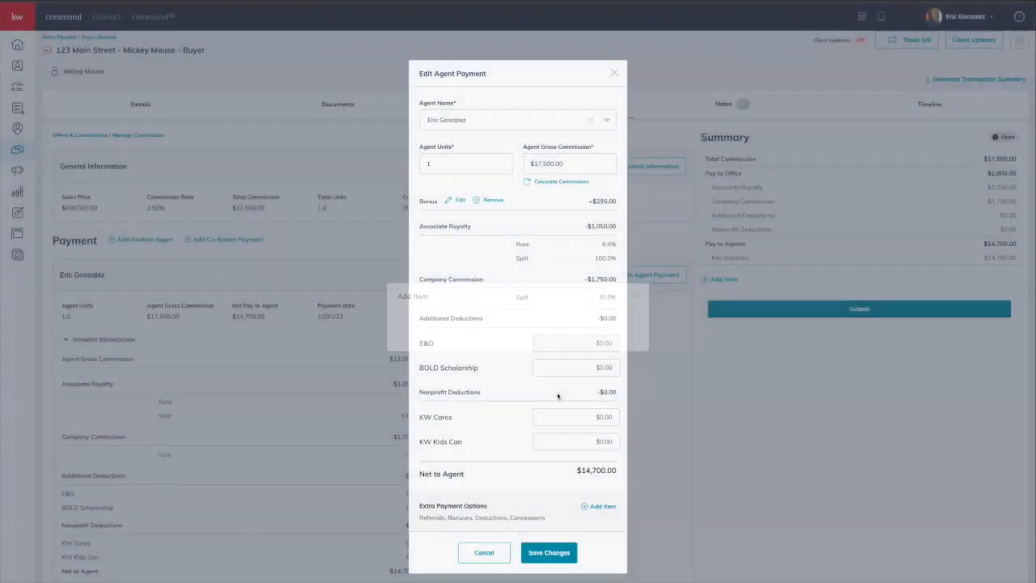
{"action": "left_click", "coordinate": [599, 506]}
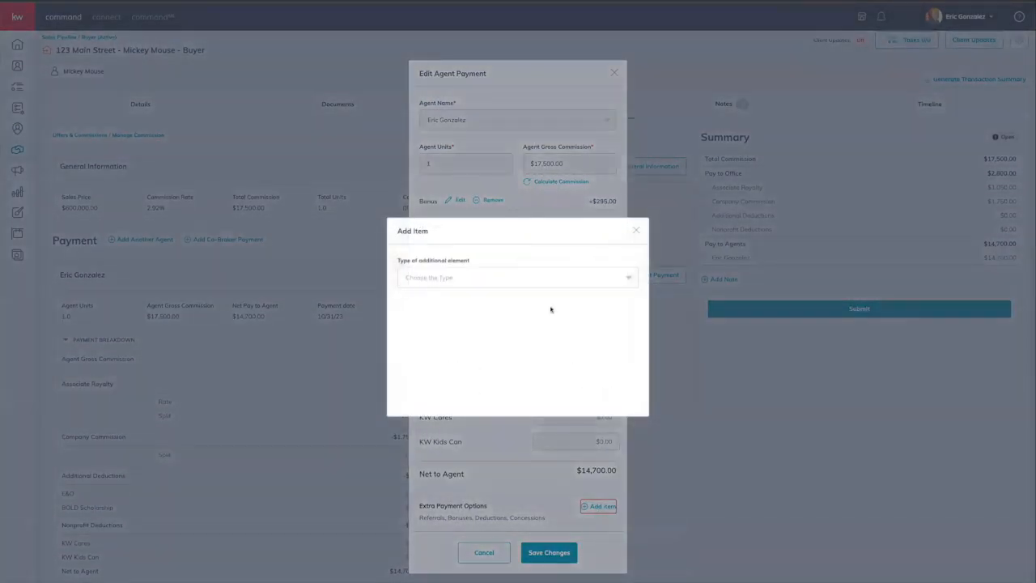
Step: Create a $1,750 Deduction item described as Coaching Fee
{"action": "left_click", "coordinate": [537, 277]}
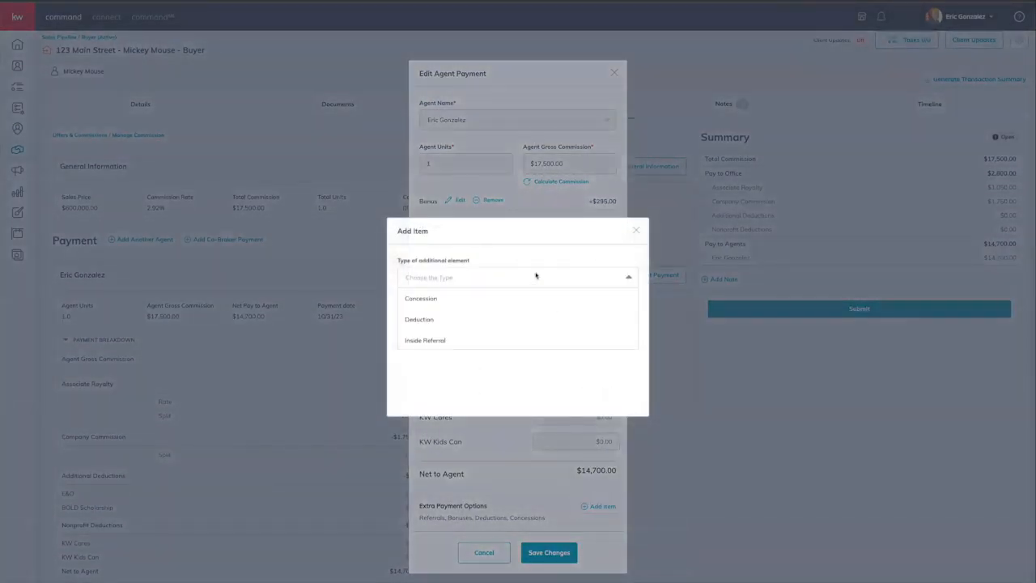
{"action": "left_click", "coordinate": [426, 322]}
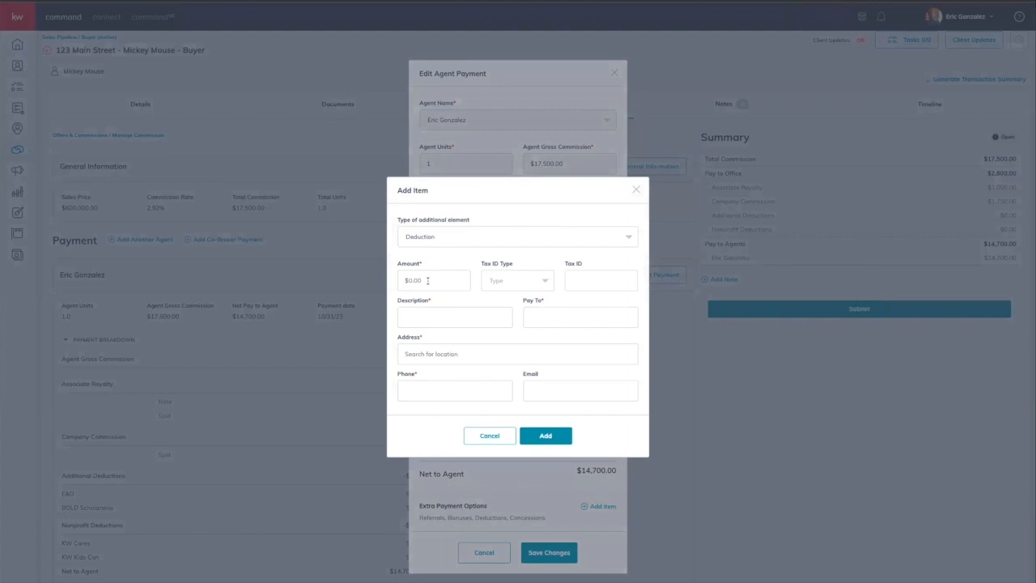
{"action": "left_click", "coordinate": [427, 280]}
{"action": "type", "text": "1750"}
{"action": "left_click", "coordinate": [461, 317]}
{"action": "type", "text": "Co"}
{"action": "type", "text": "ac"}
{"action": "type", "text": "aching"}
{"action": "type", "text": " F"}
{"action": "type", "text": "ee"}
Step: Fill in the Coaching Fee payee's name, address and phone number, and add the deduction
{"action": "left_click", "coordinate": [578, 323]}
{"action": "left_click", "coordinate": [547, 356]}
{"action": "type", "text": "1208"}
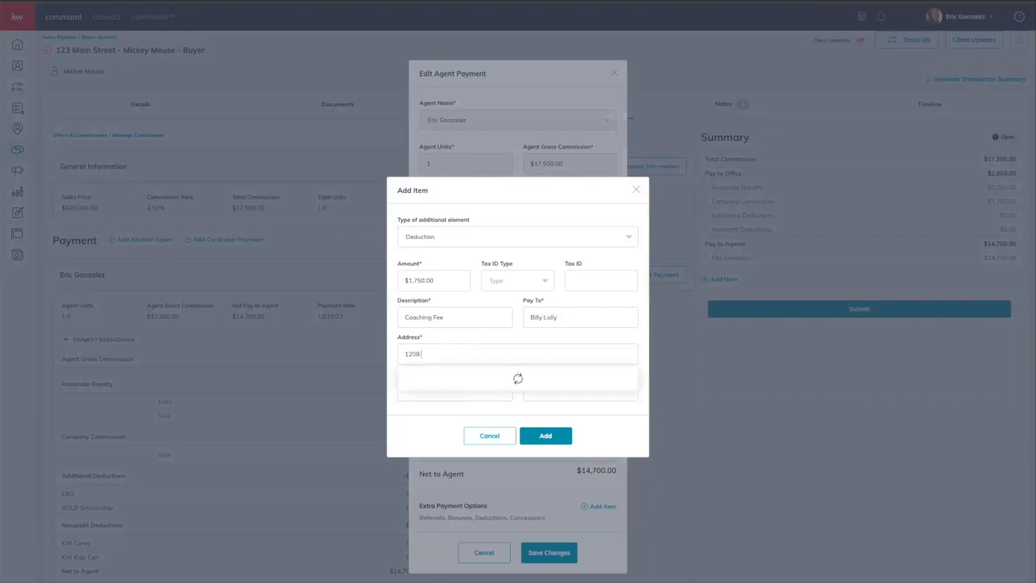
{"action": "left_click", "coordinate": [507, 377]}
{"action": "left_click", "coordinate": [509, 385]}
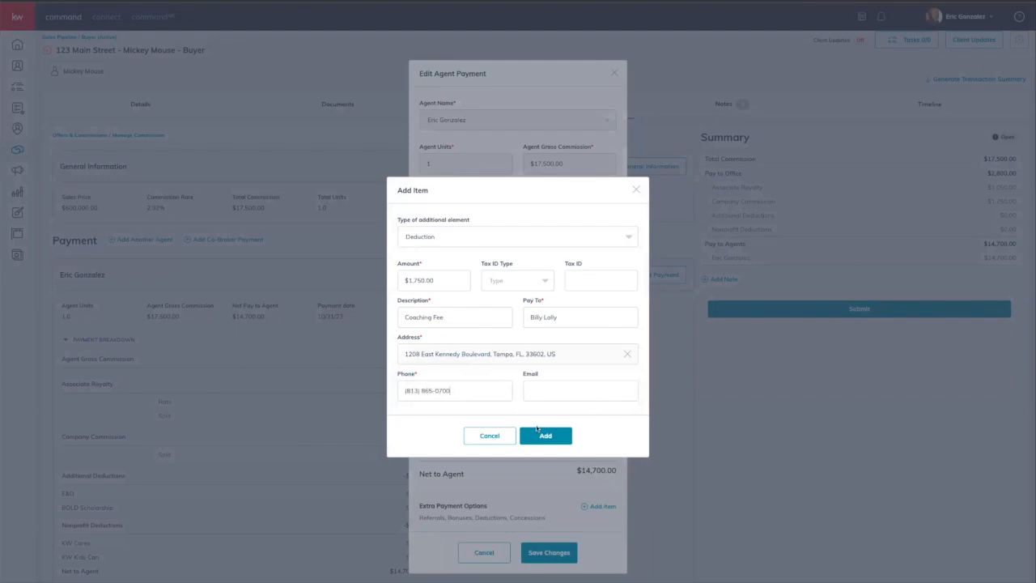
{"action": "left_click", "coordinate": [569, 441]}
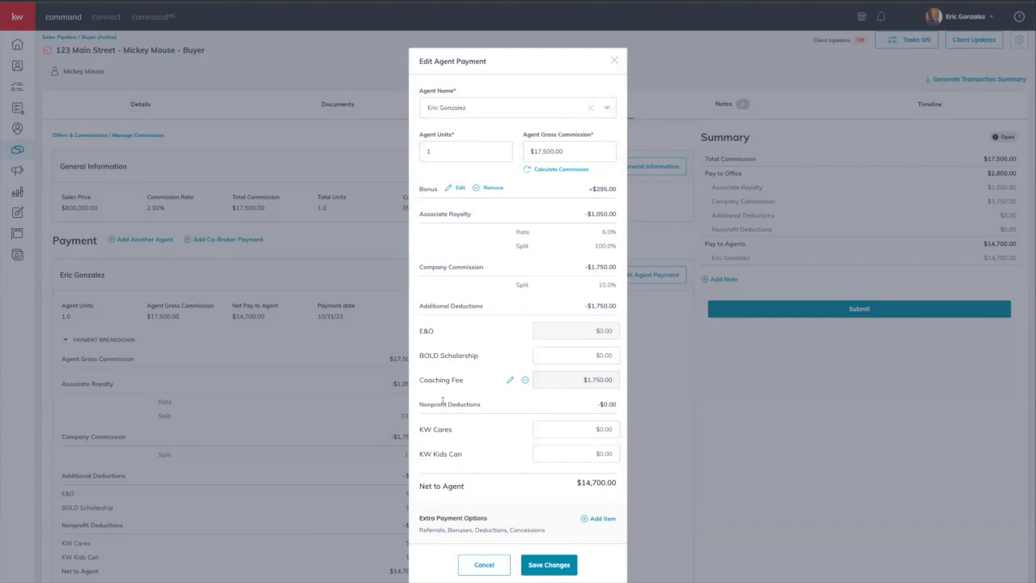
Step: Start a $195 Deduction item described as KW fee
{"action": "left_click", "coordinate": [598, 519]}
{"action": "left_click", "coordinate": [526, 276]}
{"action": "left_click", "coordinate": [433, 318]}
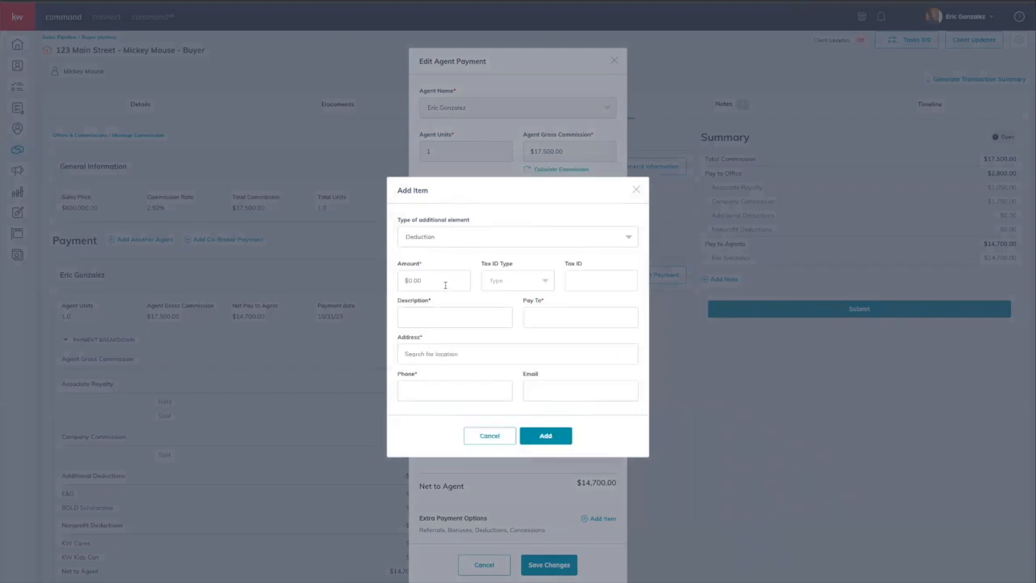
{"action": "type", "text": "195"}
{"action": "left_click", "coordinate": [490, 314]}
{"action": "type", "text": "KW fee"}
Step: Set the KW fee payee with its address and phone number, and add the deduction
{"action": "left_click", "coordinate": [547, 319]}
{"action": "type", "text": "KW fee"}
{"action": "left_click", "coordinate": [507, 353]}
{"action": "type", "text": "1208"}
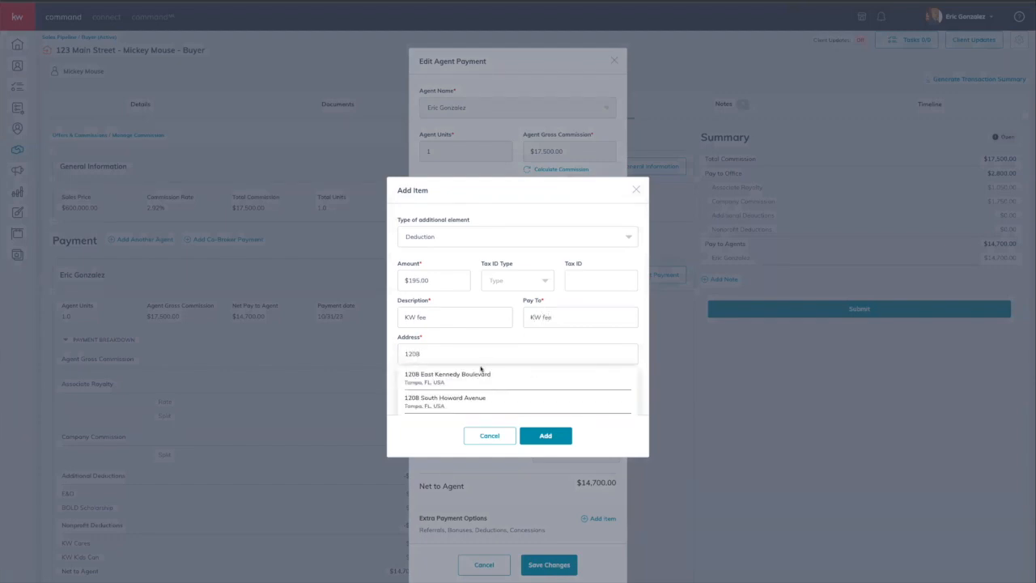
{"action": "left_click", "coordinate": [466, 378]}
{"action": "left_click", "coordinate": [453, 391]}
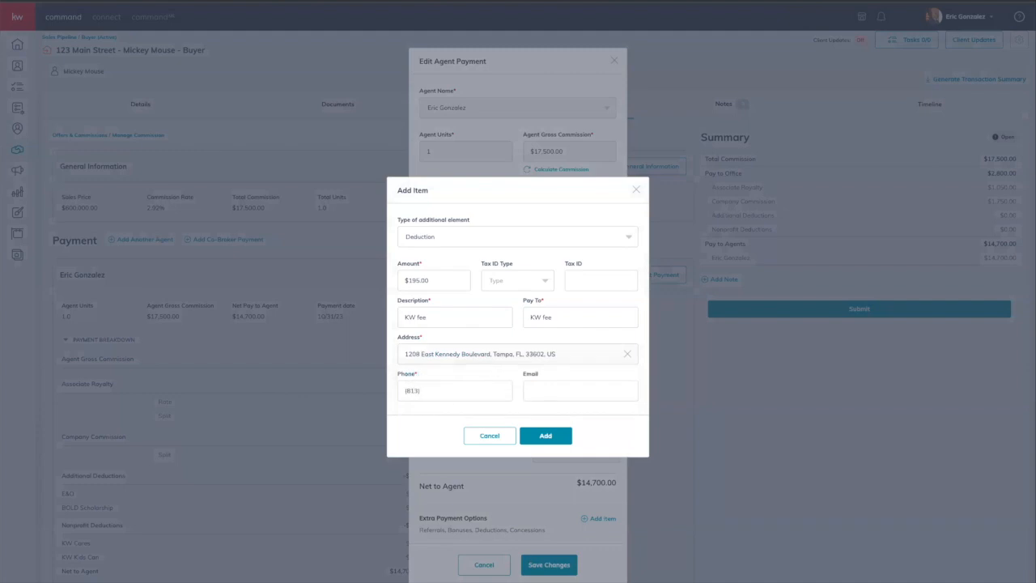
{"action": "left_click", "coordinate": [544, 438]}
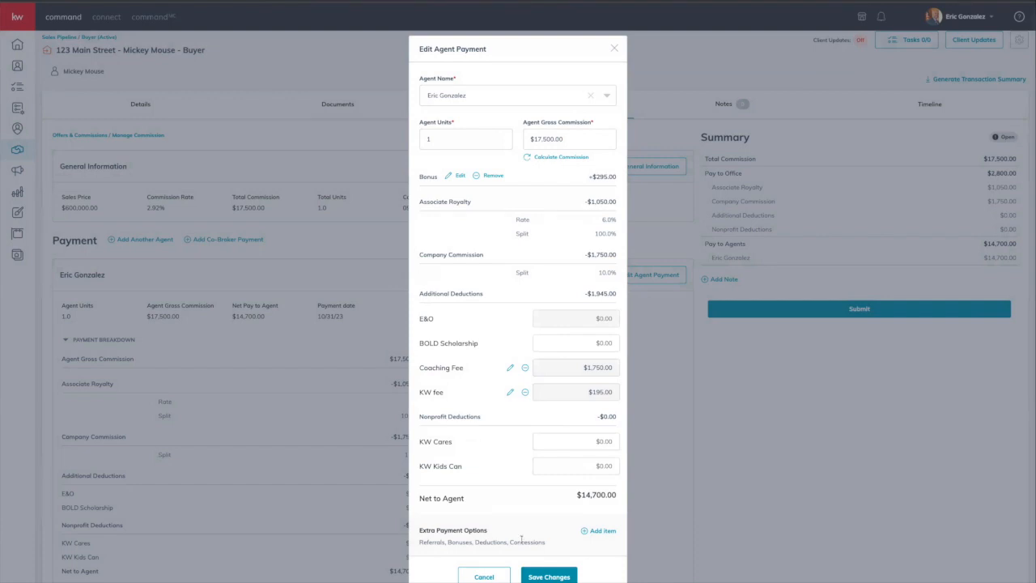
Step: Save the agent payment, bringing net pay to agent to $13,032.30
{"action": "left_click", "coordinate": [553, 578]}
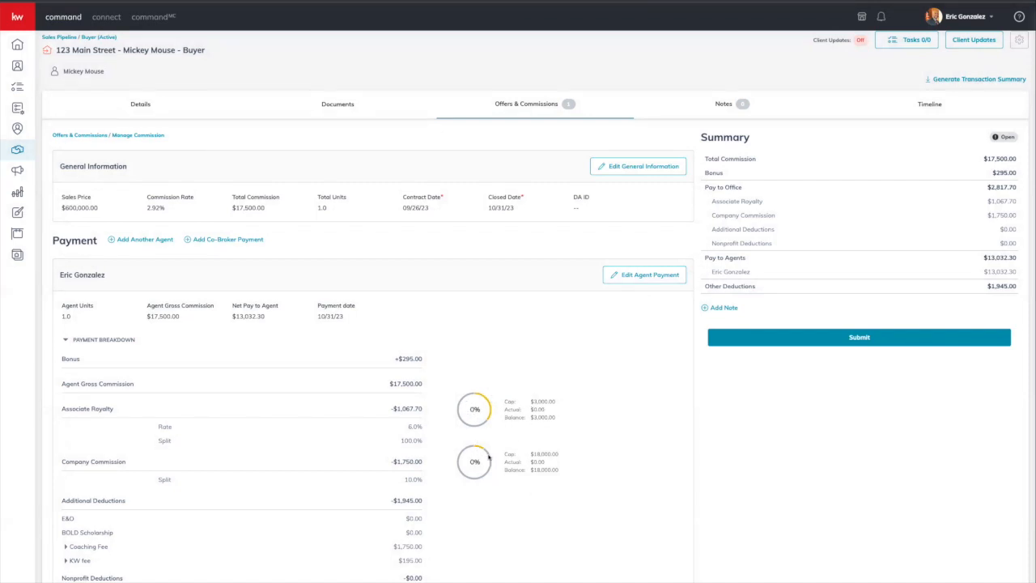
{"action": "scroll", "coordinate": [474, 405], "scroll_direction": "down", "scroll_amount": 1}
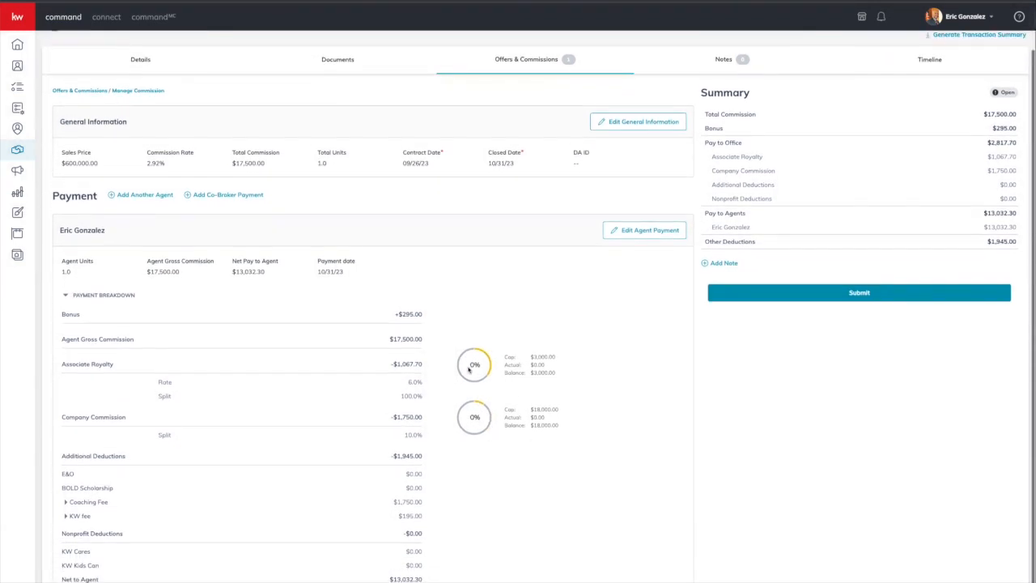
{"action": "scroll", "coordinate": [468, 369], "scroll_direction": "up", "scroll_amount": 1}
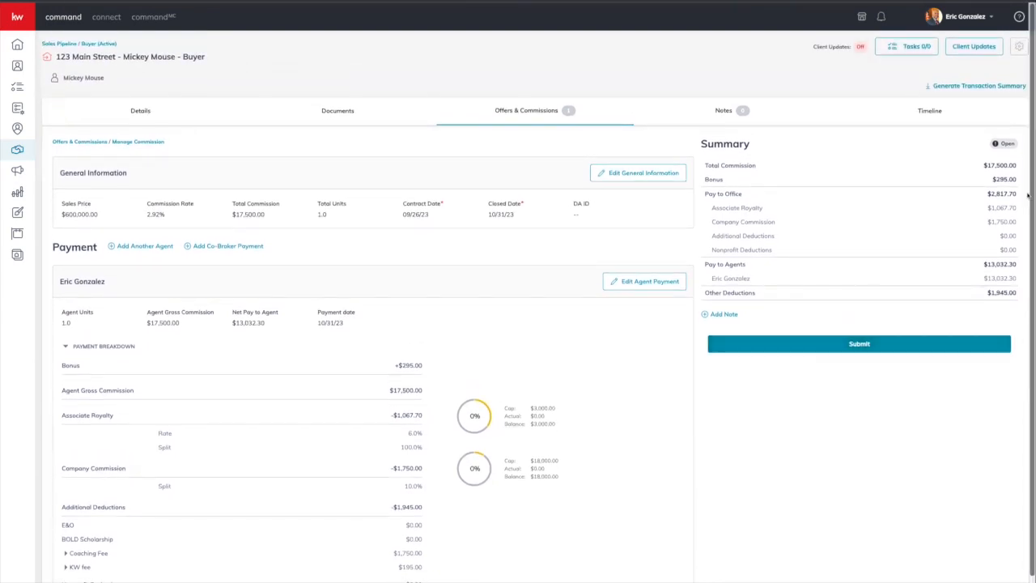
{"action": "scroll", "coordinate": [875, 275], "scroll_direction": "down", "scroll_amount": 1}
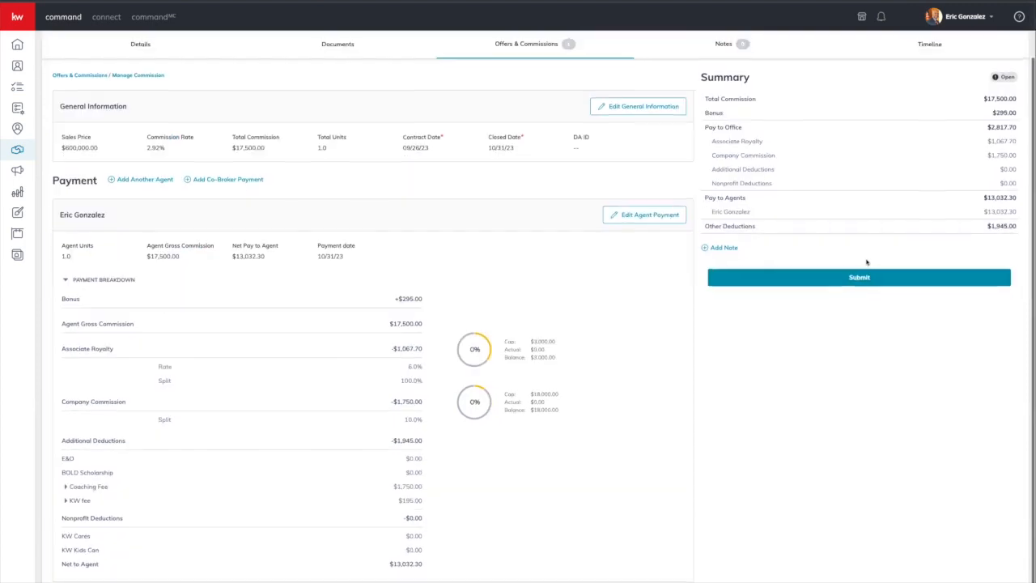
Step: Expand and collapse the KW fee and Coaching Fee rows to review their payee details
{"action": "left_click", "coordinate": [65, 505]}
{"action": "left_click", "coordinate": [65, 495]}
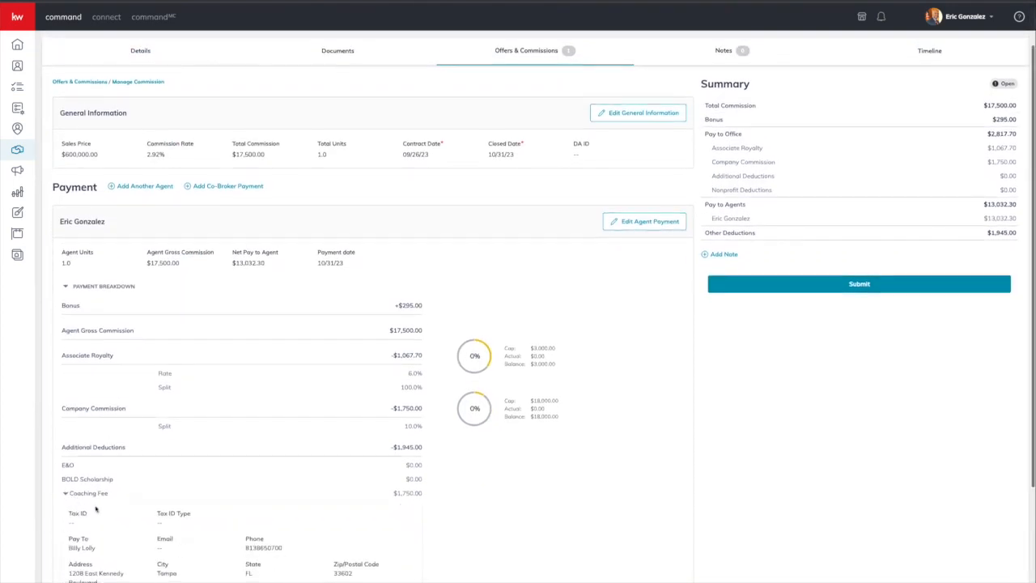
{"action": "scroll", "coordinate": [94, 510], "scroll_direction": "down", "scroll_amount": 3}
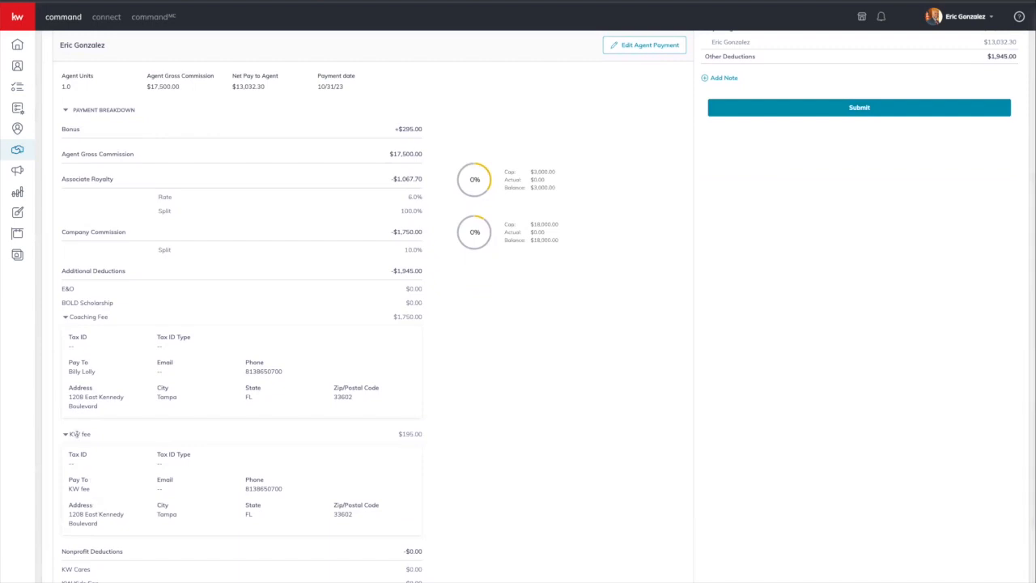
{"action": "left_click", "coordinate": [63, 319]}
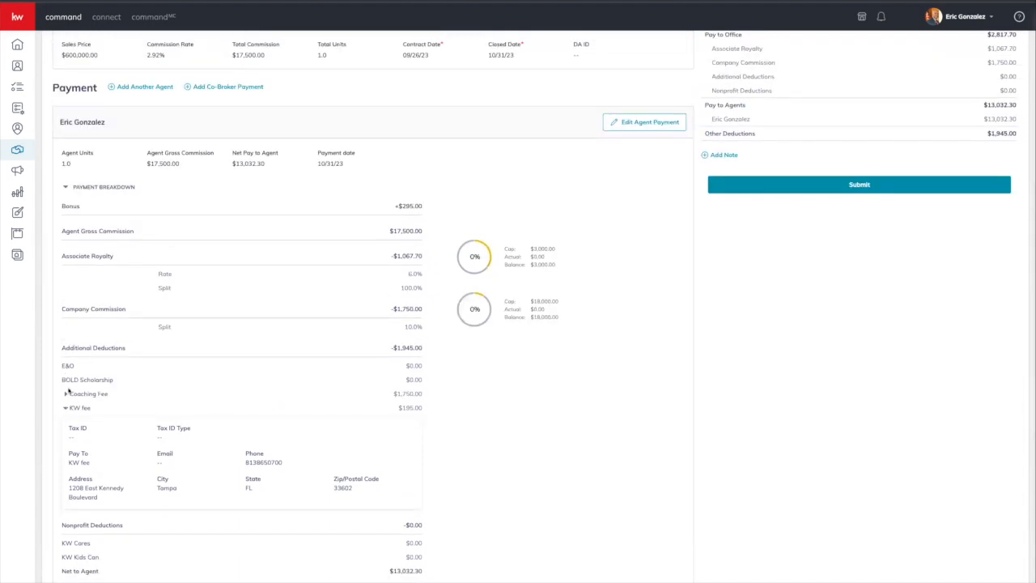
{"action": "left_click", "coordinate": [65, 413]}
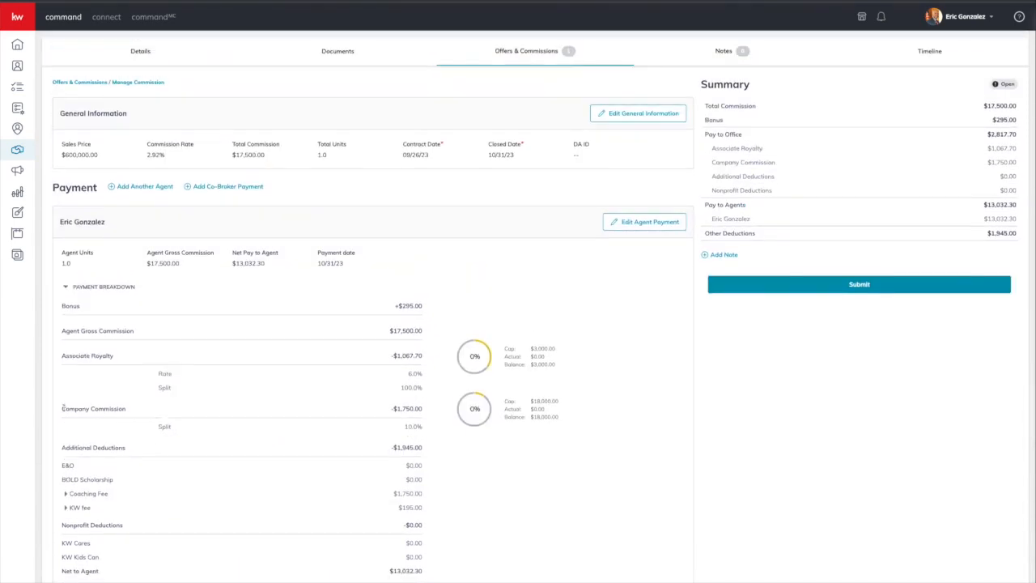
{"action": "scroll", "coordinate": [63, 409], "scroll_direction": "up", "scroll_amount": 1}
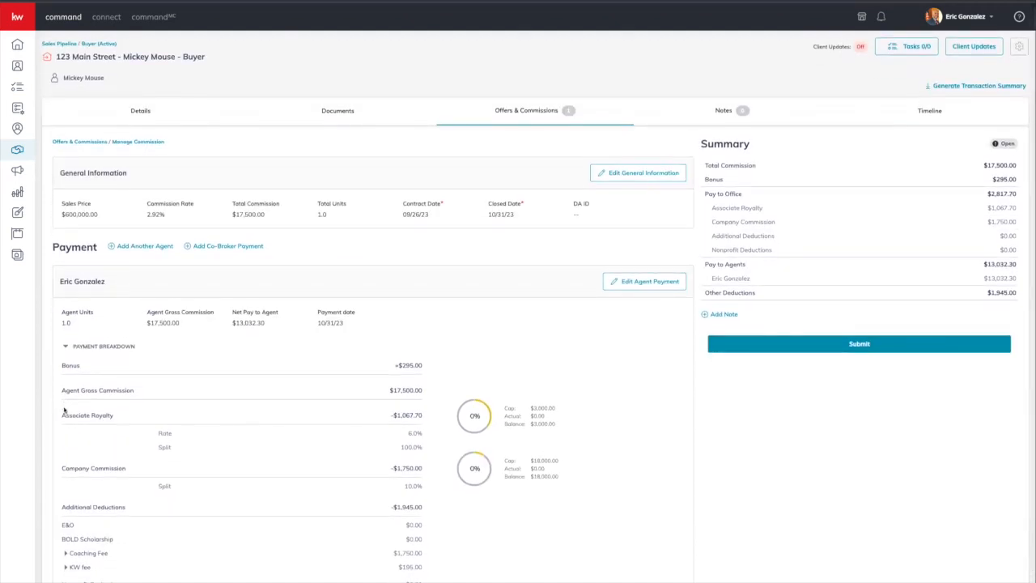
Step: Add the note "Today's Class pay me in cash please! :)" to the commission and save it
{"action": "left_click", "coordinate": [706, 315]}
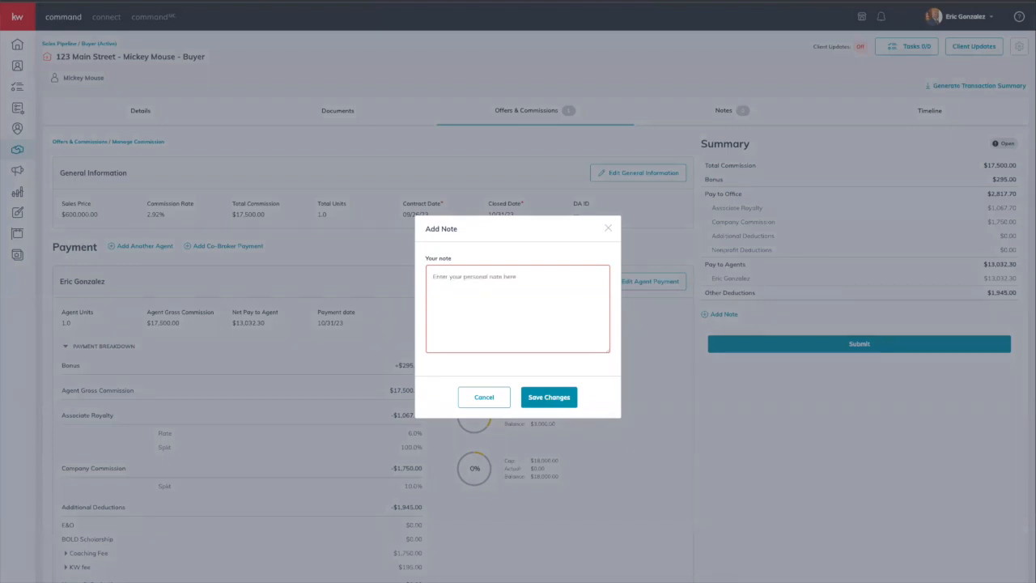
{"action": "type", "text": "Today's Cal"}
{"action": "key", "text": "BackSpace"}
{"action": "key", "text": "BackSpace"}
{"action": "type", "text": "lass pay me in cash pleas"}
{"action": "key", "text": "BackSpace"}
{"action": "key", "text": "BackSpace"}
{"action": "type", "text": "sh please! :)"}
{"action": "left_click", "coordinate": [545, 407]}
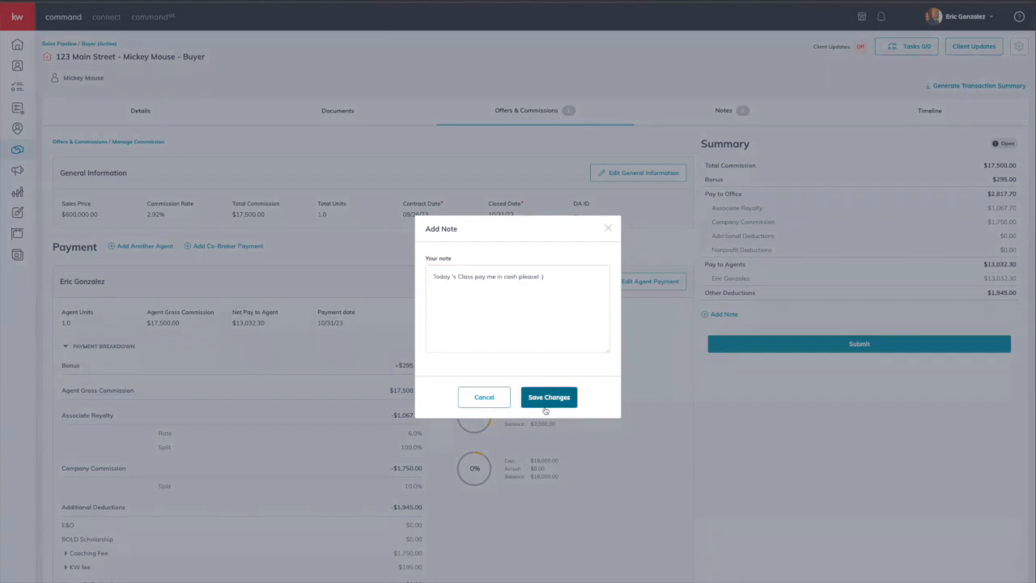
{"action": "left_click", "coordinate": [550, 398]}
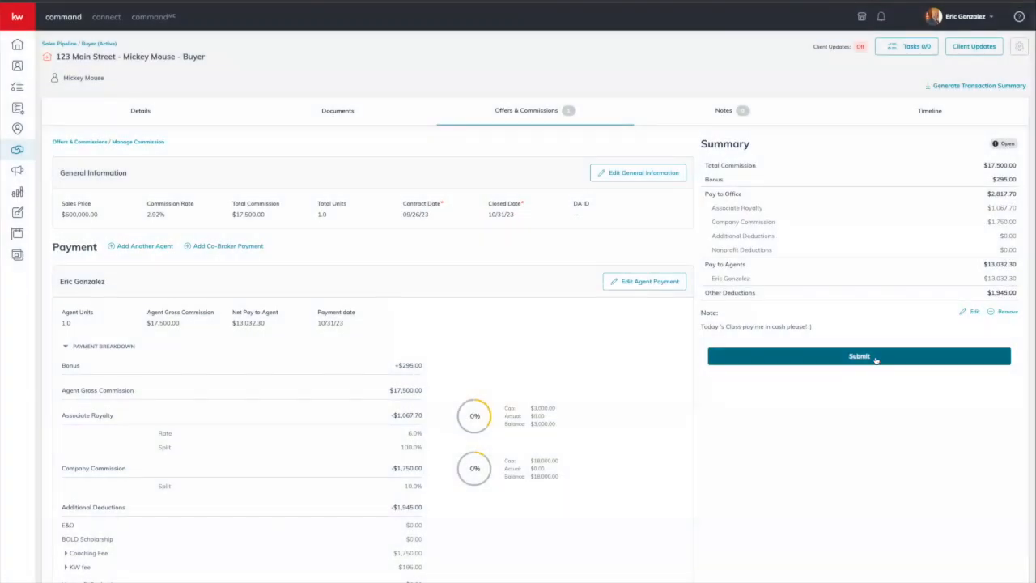
Step: Submit the commission, donating $10 each to KW Cares and KW Kids Can
{"action": "left_click", "coordinate": [876, 361]}
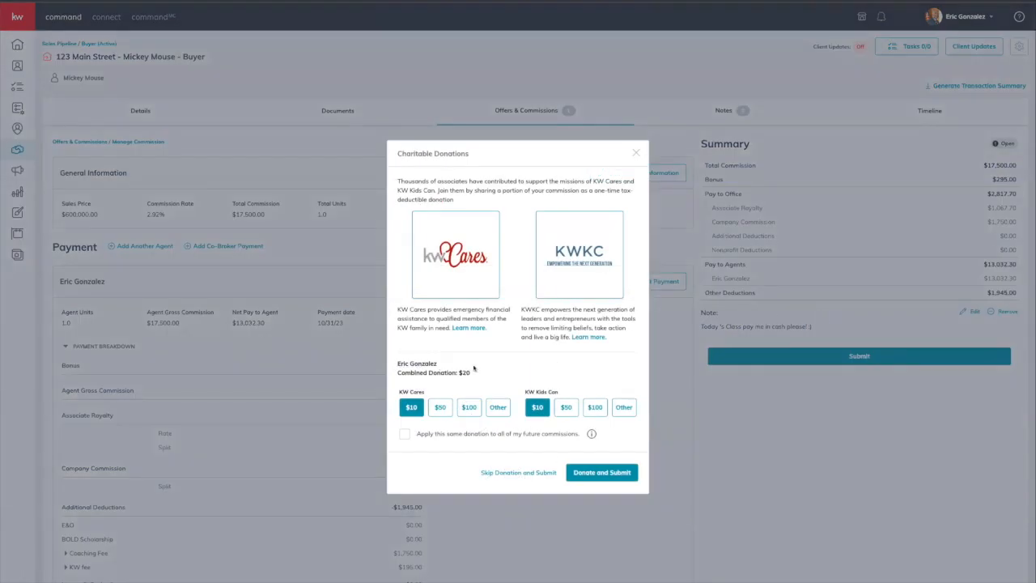
{"action": "left_click", "coordinate": [585, 475]}
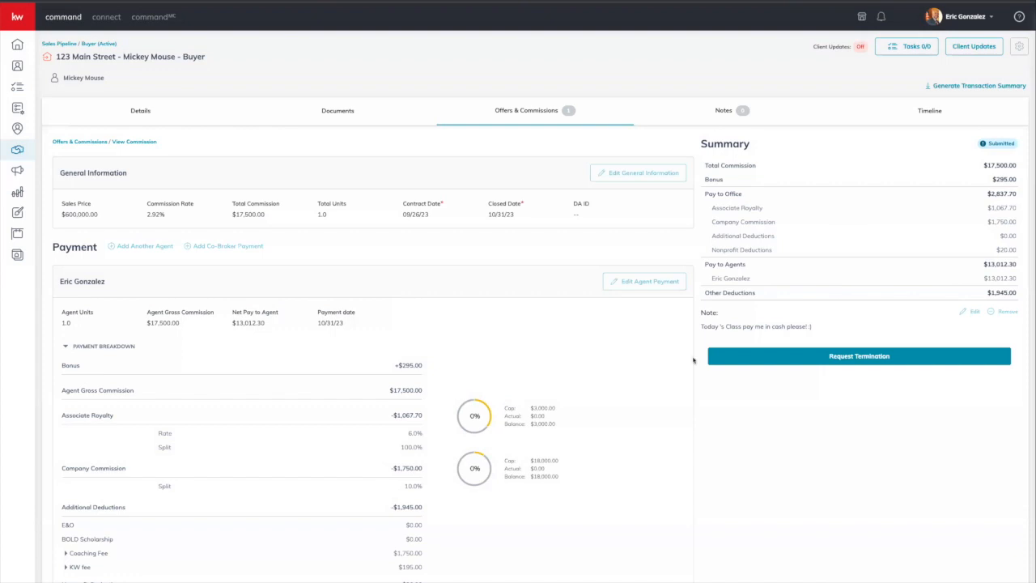
{"action": "scroll", "coordinate": [553, 419], "scroll_direction": "down", "scroll_amount": 1}
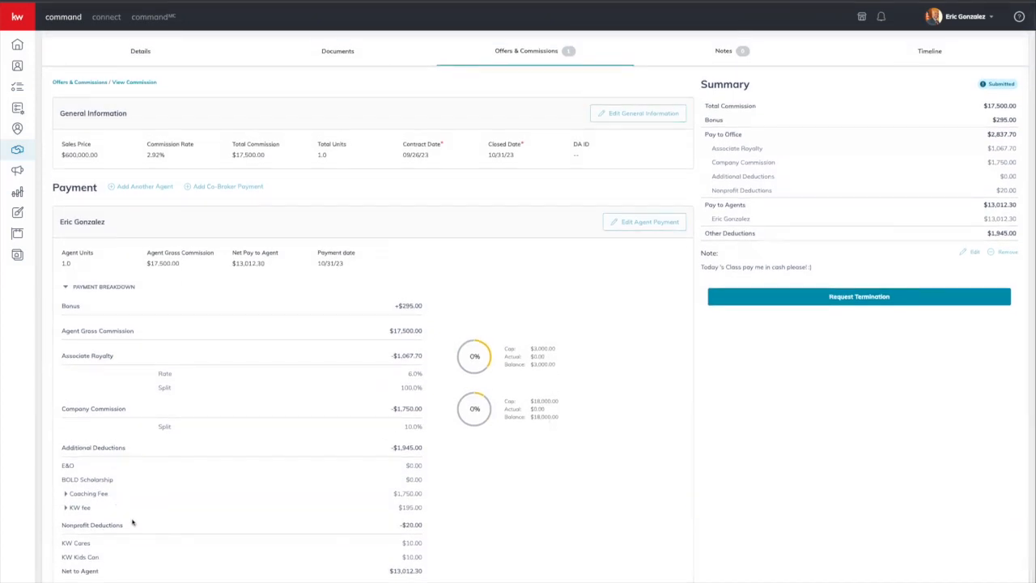
{"action": "scroll", "coordinate": [718, 317], "scroll_direction": "up", "scroll_amount": 1}
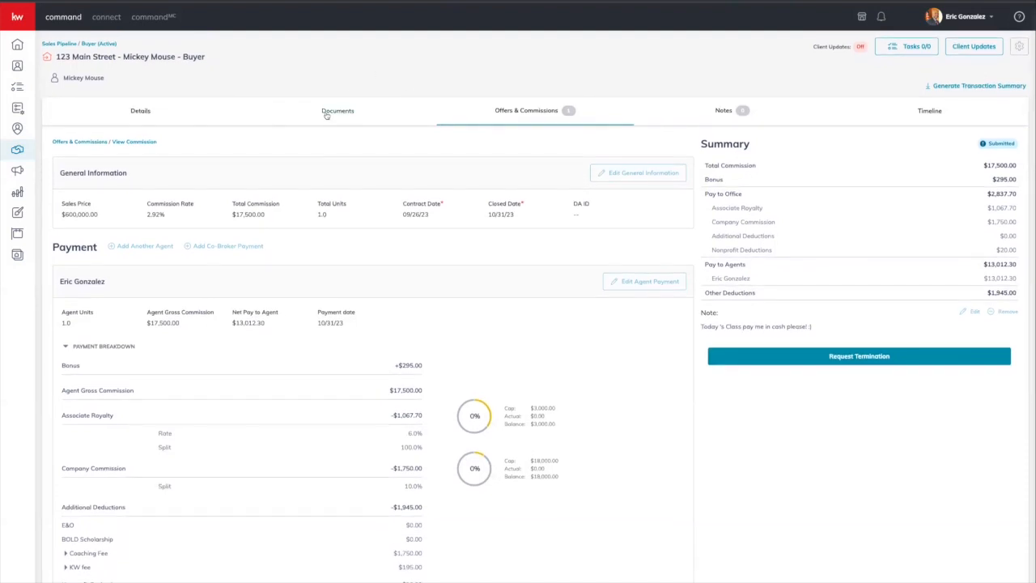
Step: Browse the Under Contract documents, then view the submitted commission's details
{"action": "left_click", "coordinate": [326, 116]}
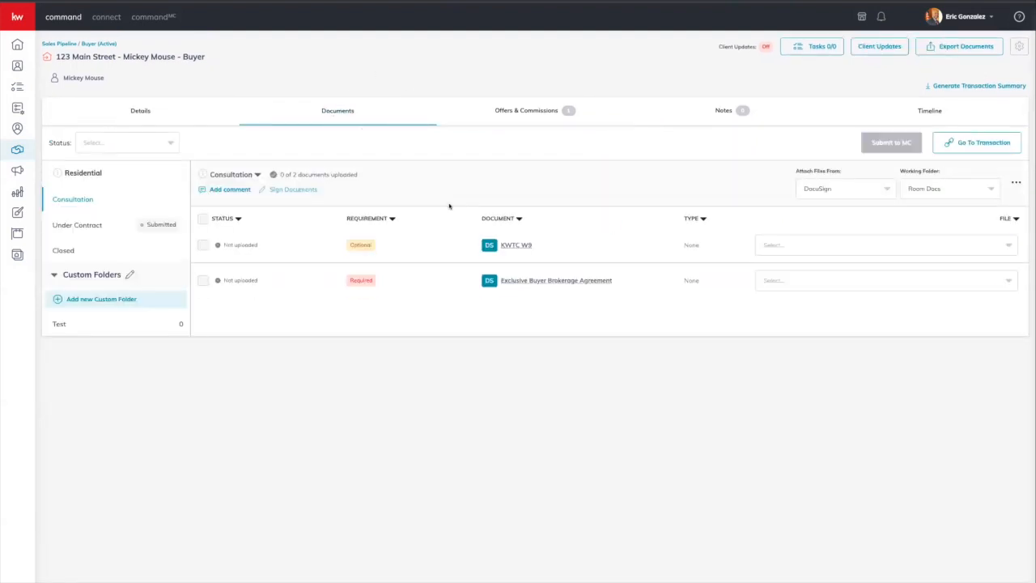
{"action": "left_click", "coordinate": [102, 229]}
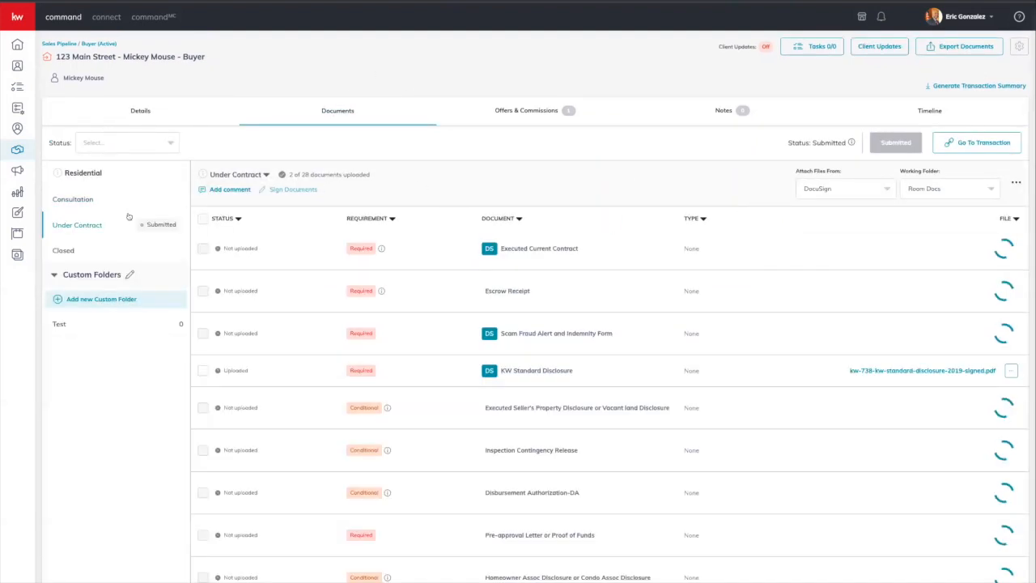
{"action": "left_click", "coordinate": [552, 122]}
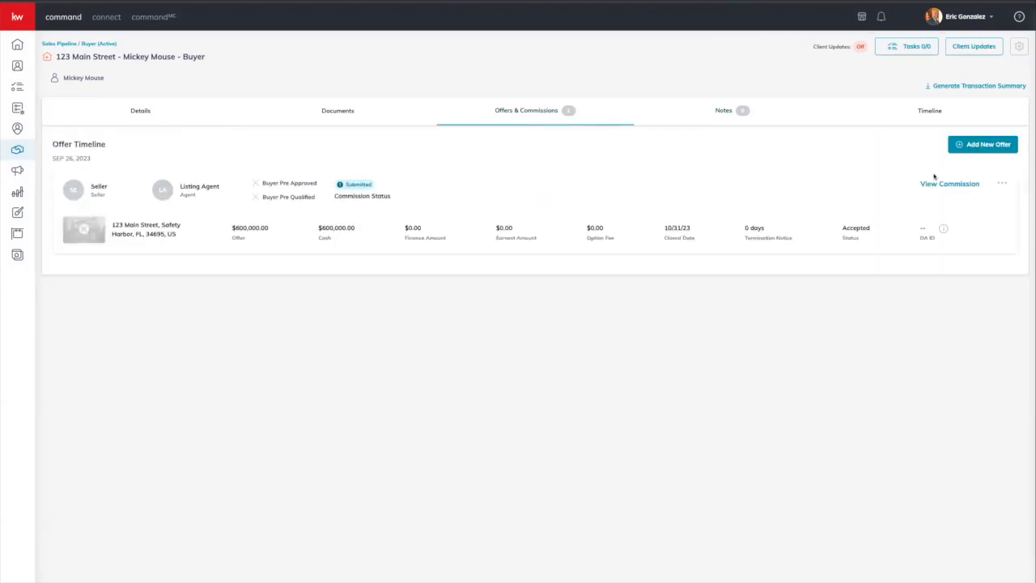
{"action": "left_click", "coordinate": [975, 185]}
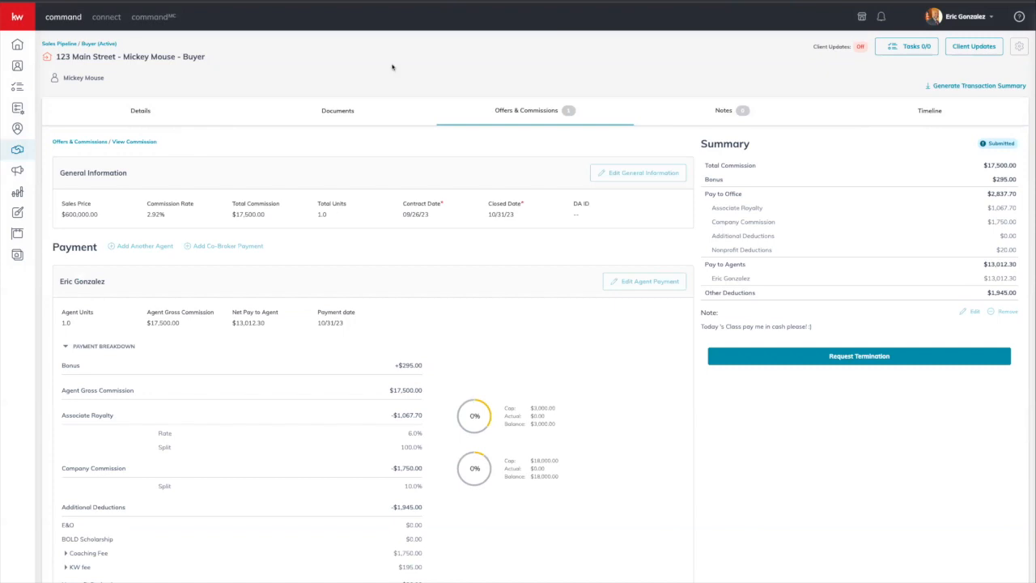
Step: Recheck the Under Contract folder's submission status, then display the transaction's Notes section
{"action": "left_click", "coordinate": [340, 110]}
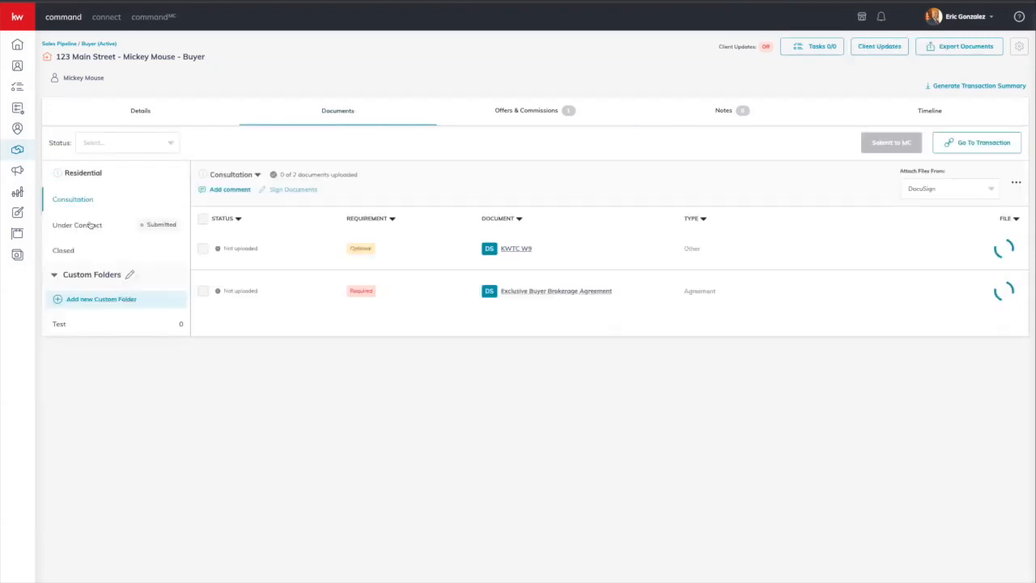
{"action": "left_click", "coordinate": [90, 225]}
{"action": "scroll", "coordinate": [564, 316], "scroll_direction": "down", "scroll_amount": 1}
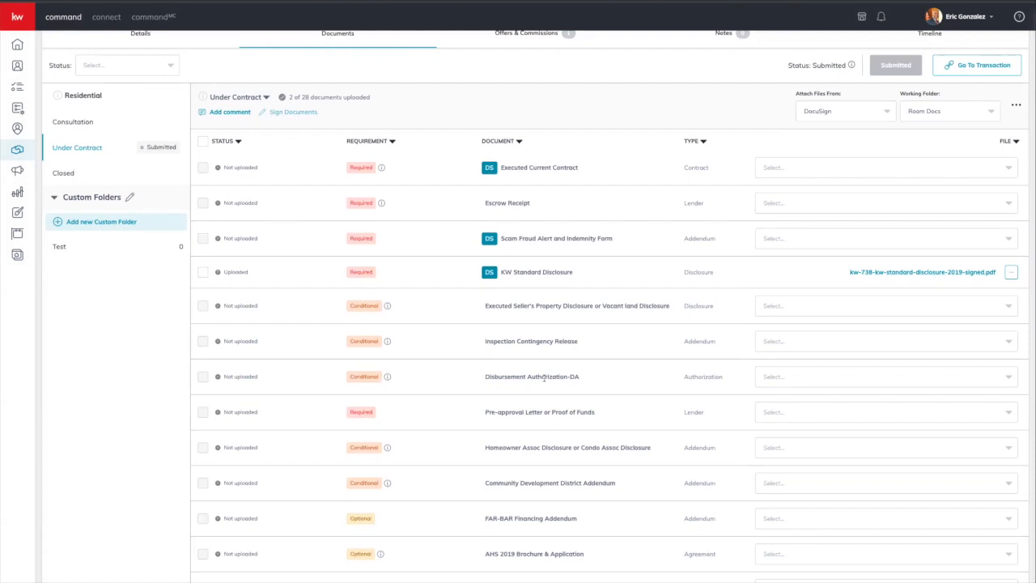
{"action": "scroll", "coordinate": [613, 358], "scroll_direction": "up", "scroll_amount": 1}
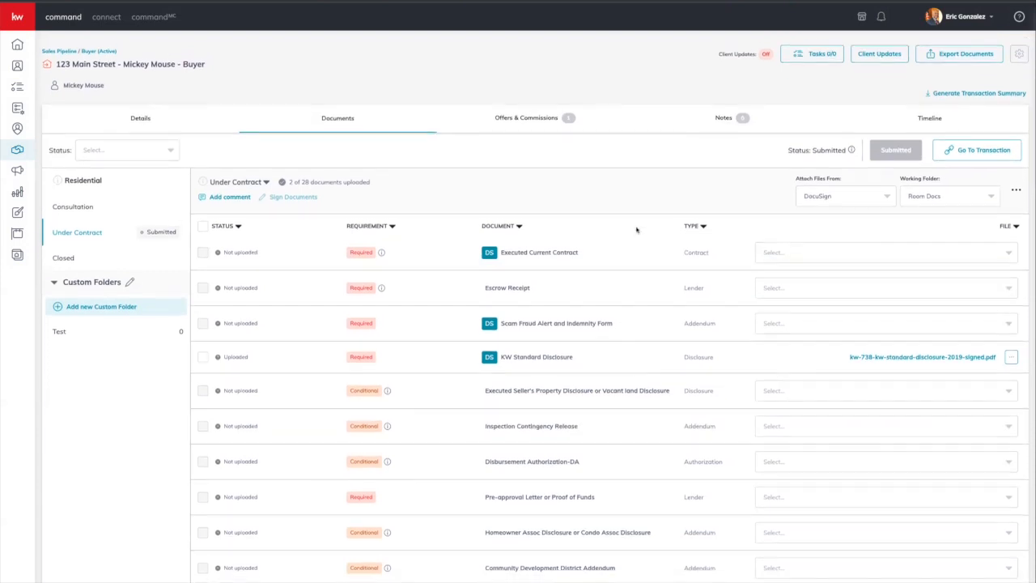
{"action": "left_click", "coordinate": [743, 113]}
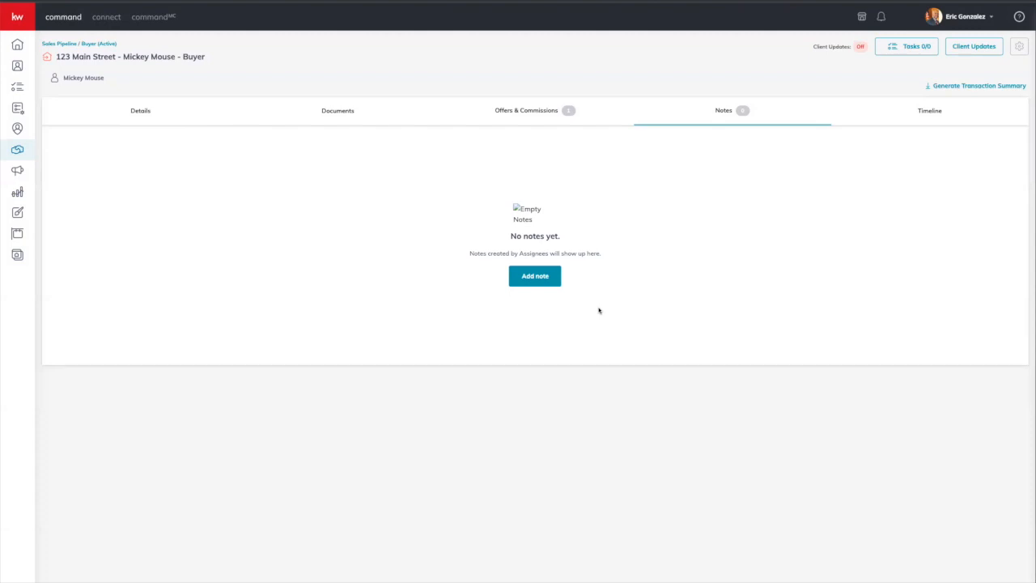
Step: Review the Timeline activity log, then return to Offers & Commissions showing the Submitted $600,000.00 offer
{"action": "left_click", "coordinate": [928, 117]}
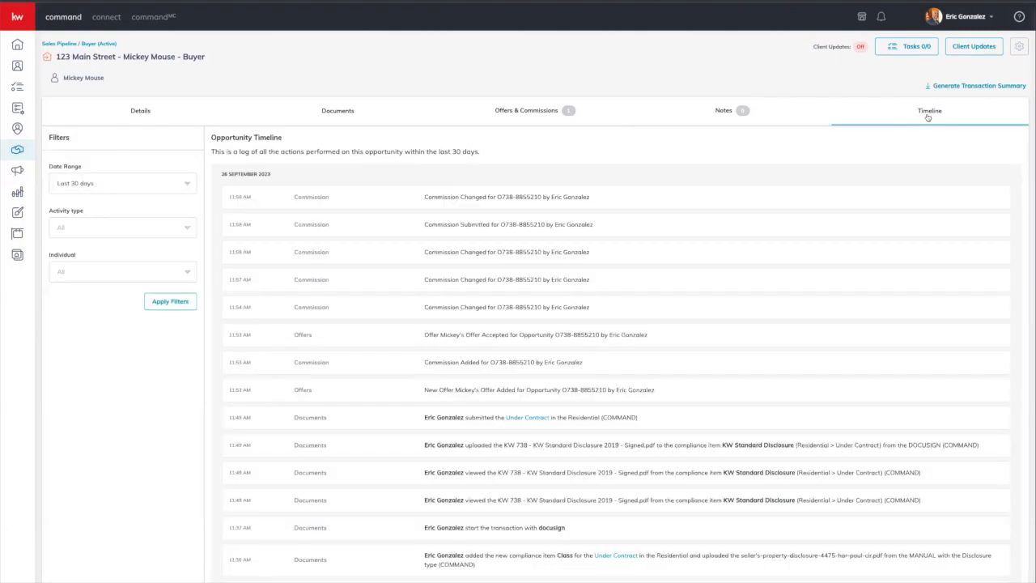
{"action": "scroll", "coordinate": [725, 219], "scroll_direction": "down", "scroll_amount": 5}
{"action": "scroll", "coordinate": [724, 216], "scroll_direction": "up", "scroll_amount": 5}
{"action": "left_click", "coordinate": [492, 112]}
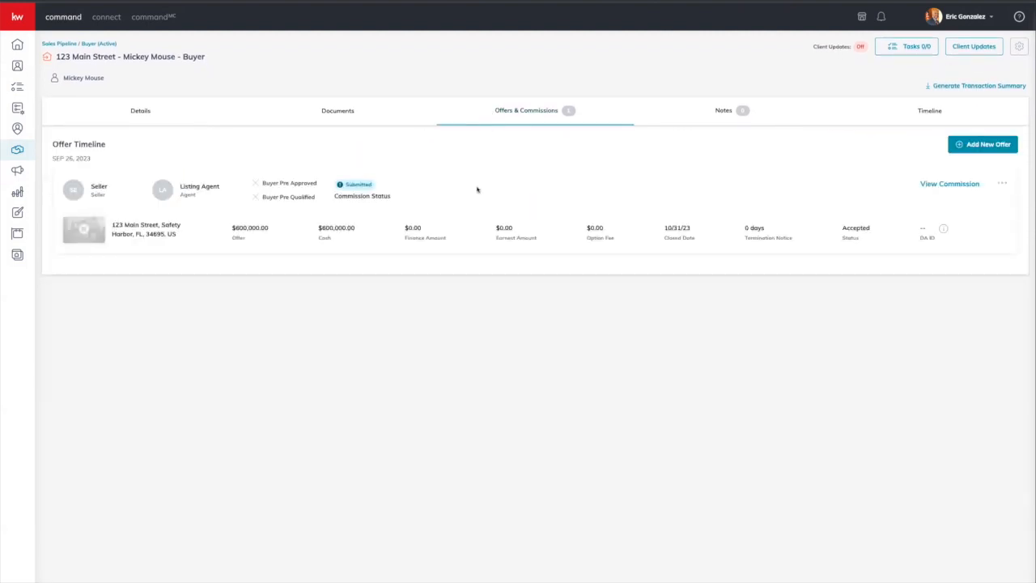